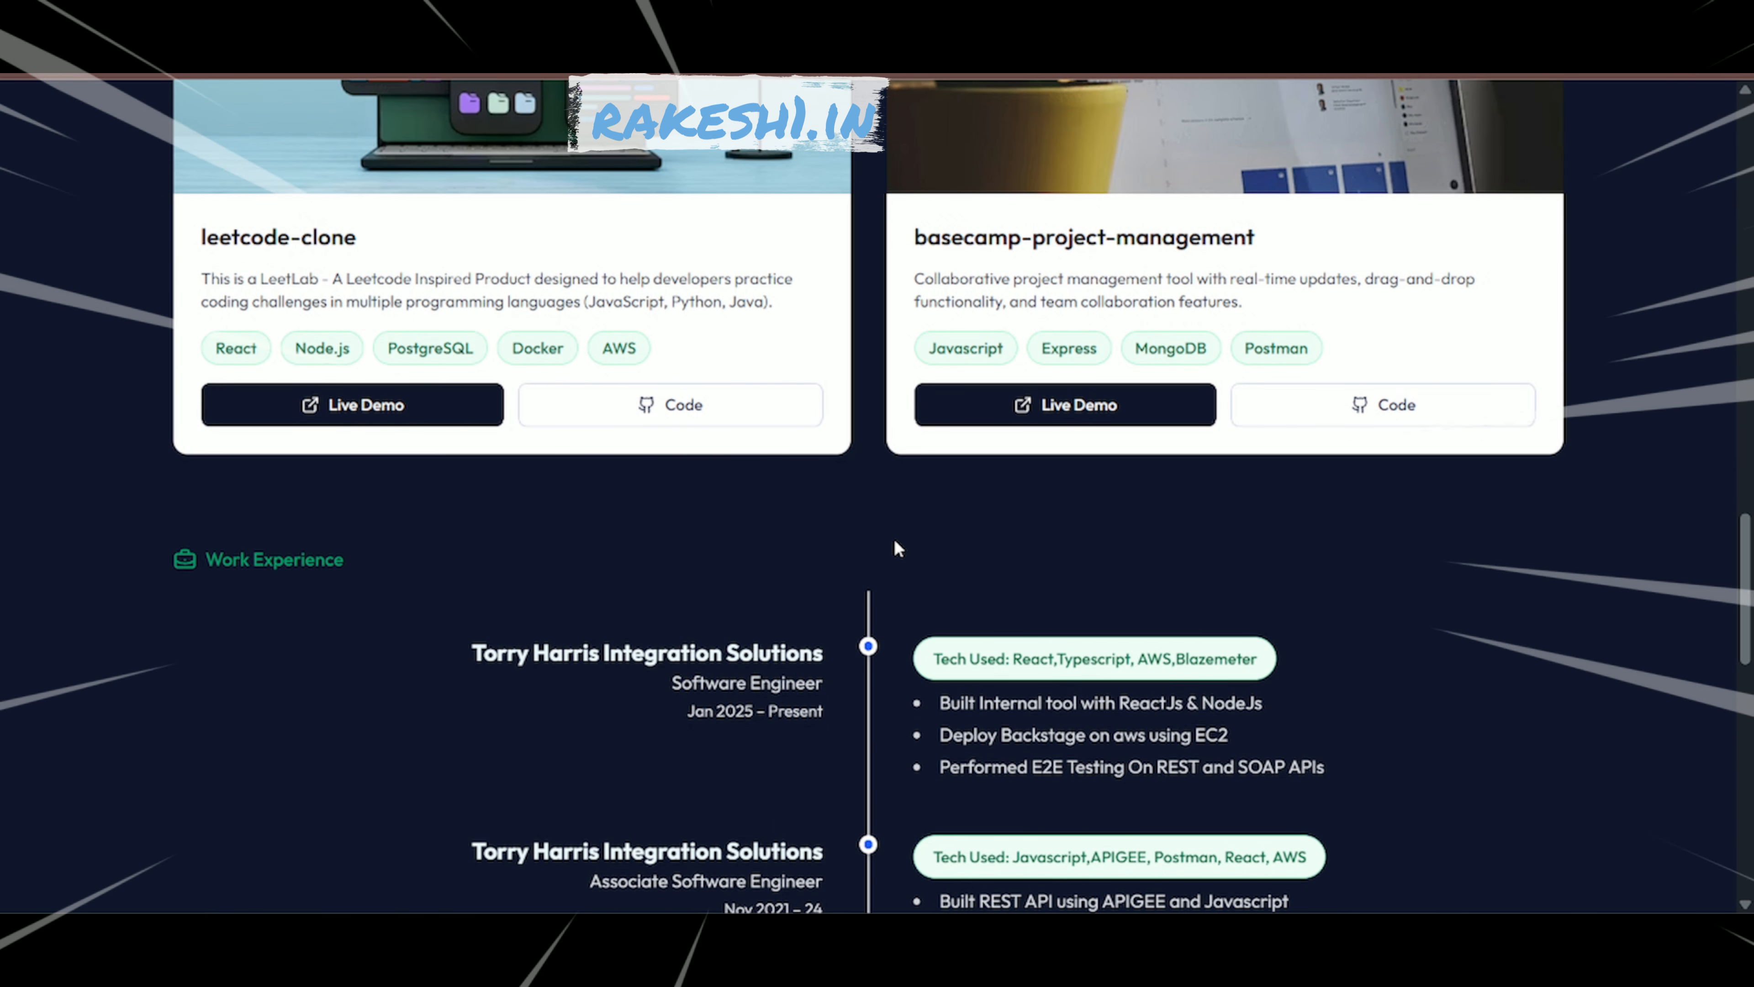
Switch to the aws.tldr whiteboard in VS Code and move the S3 bucket icon slightly down below the title
scroll(893, 538, "down", 3)
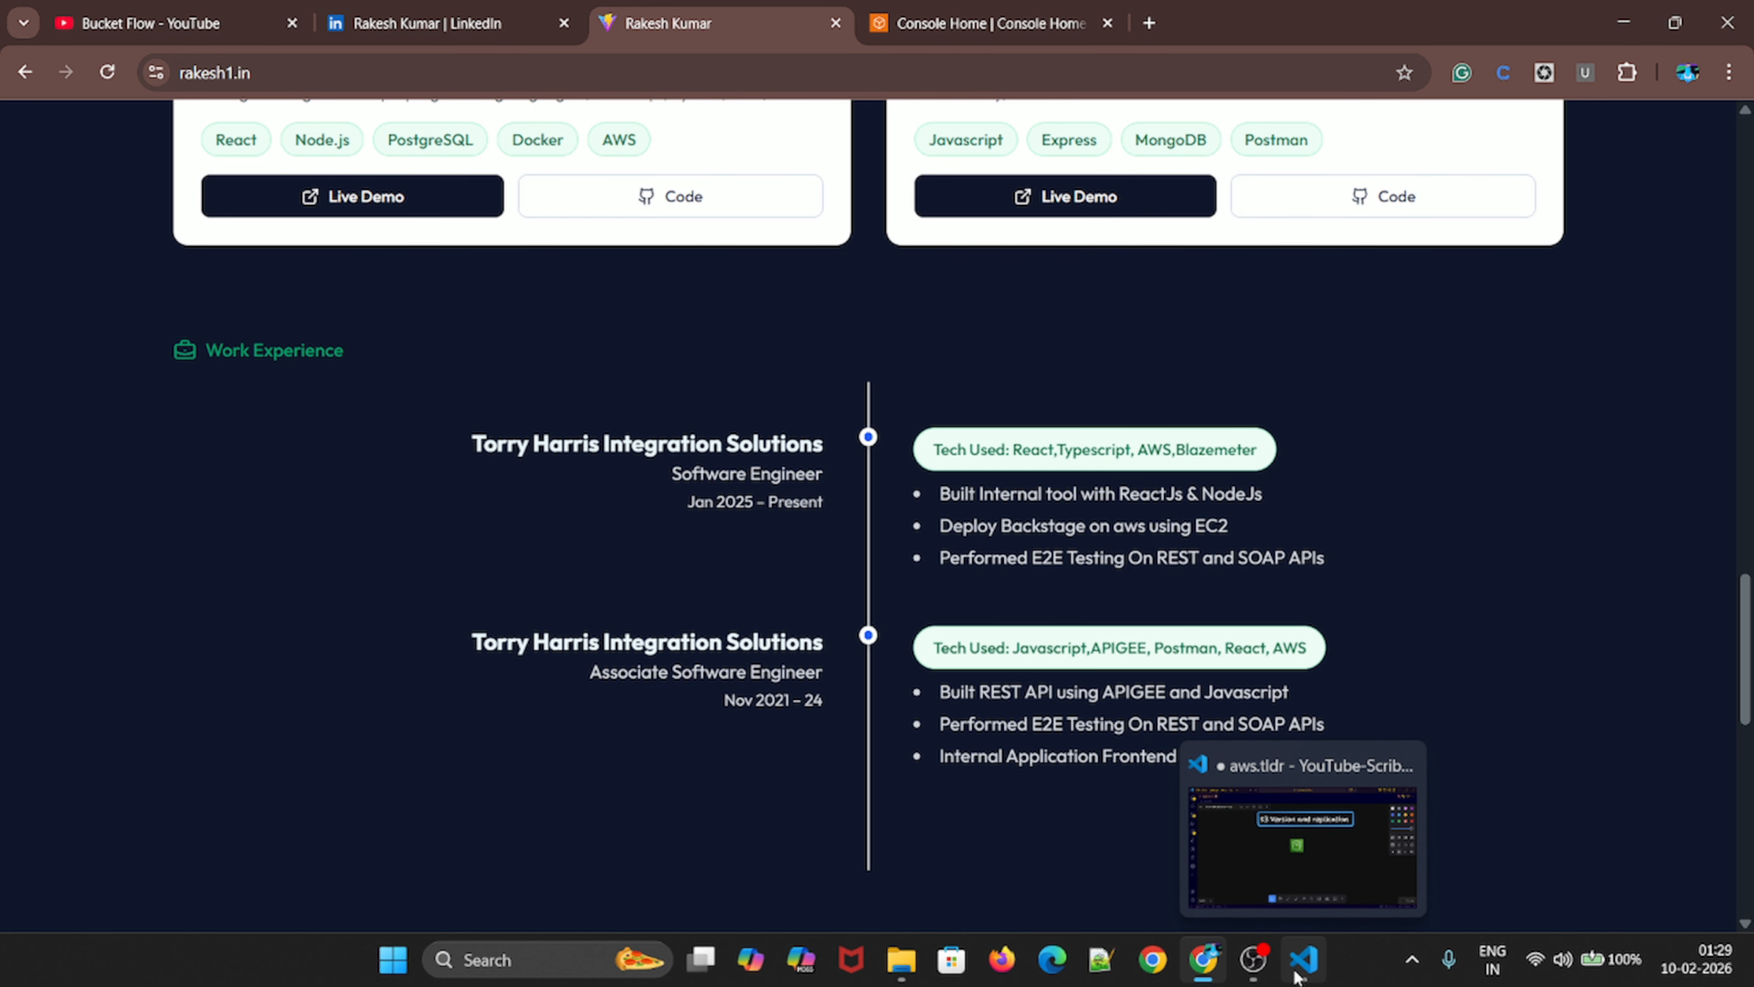
left_click(1301, 964)
left_click(732, 429)
left_click_drag(733, 430, 735, 480)
left_click(761, 457)
left_click(836, 473)
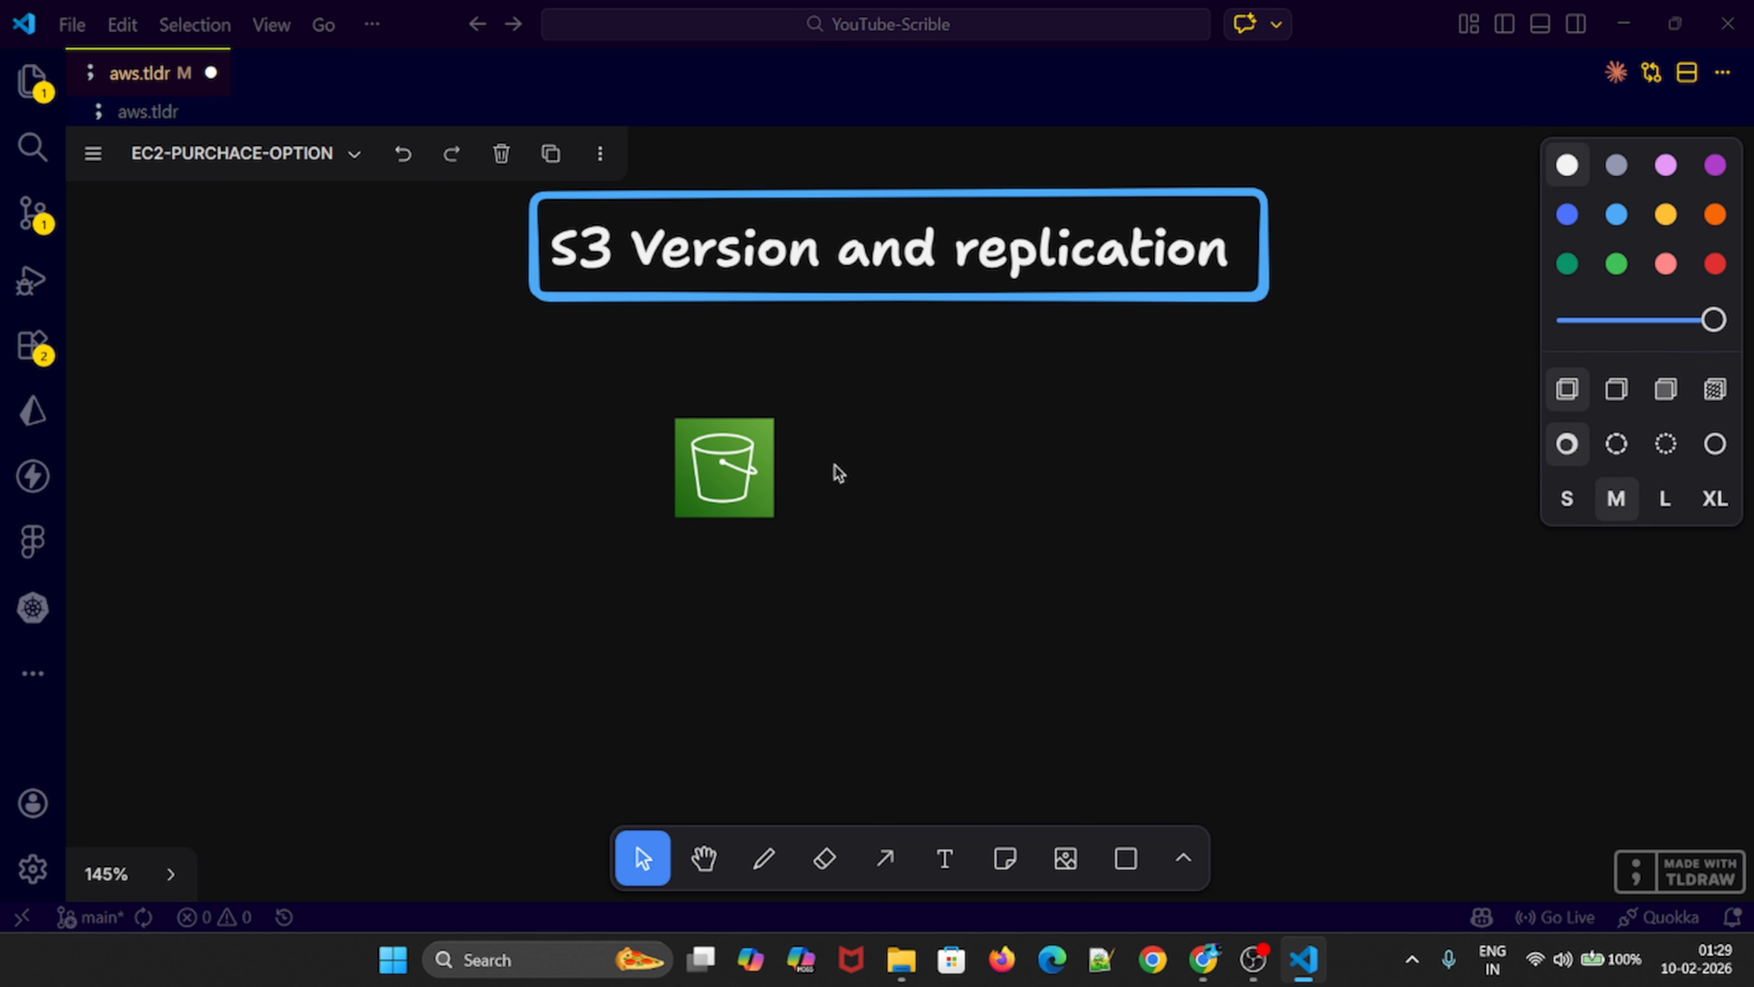
Add the text label "version: v1" beside the S3 bucket icon
double_click(837, 473)
type("versio")
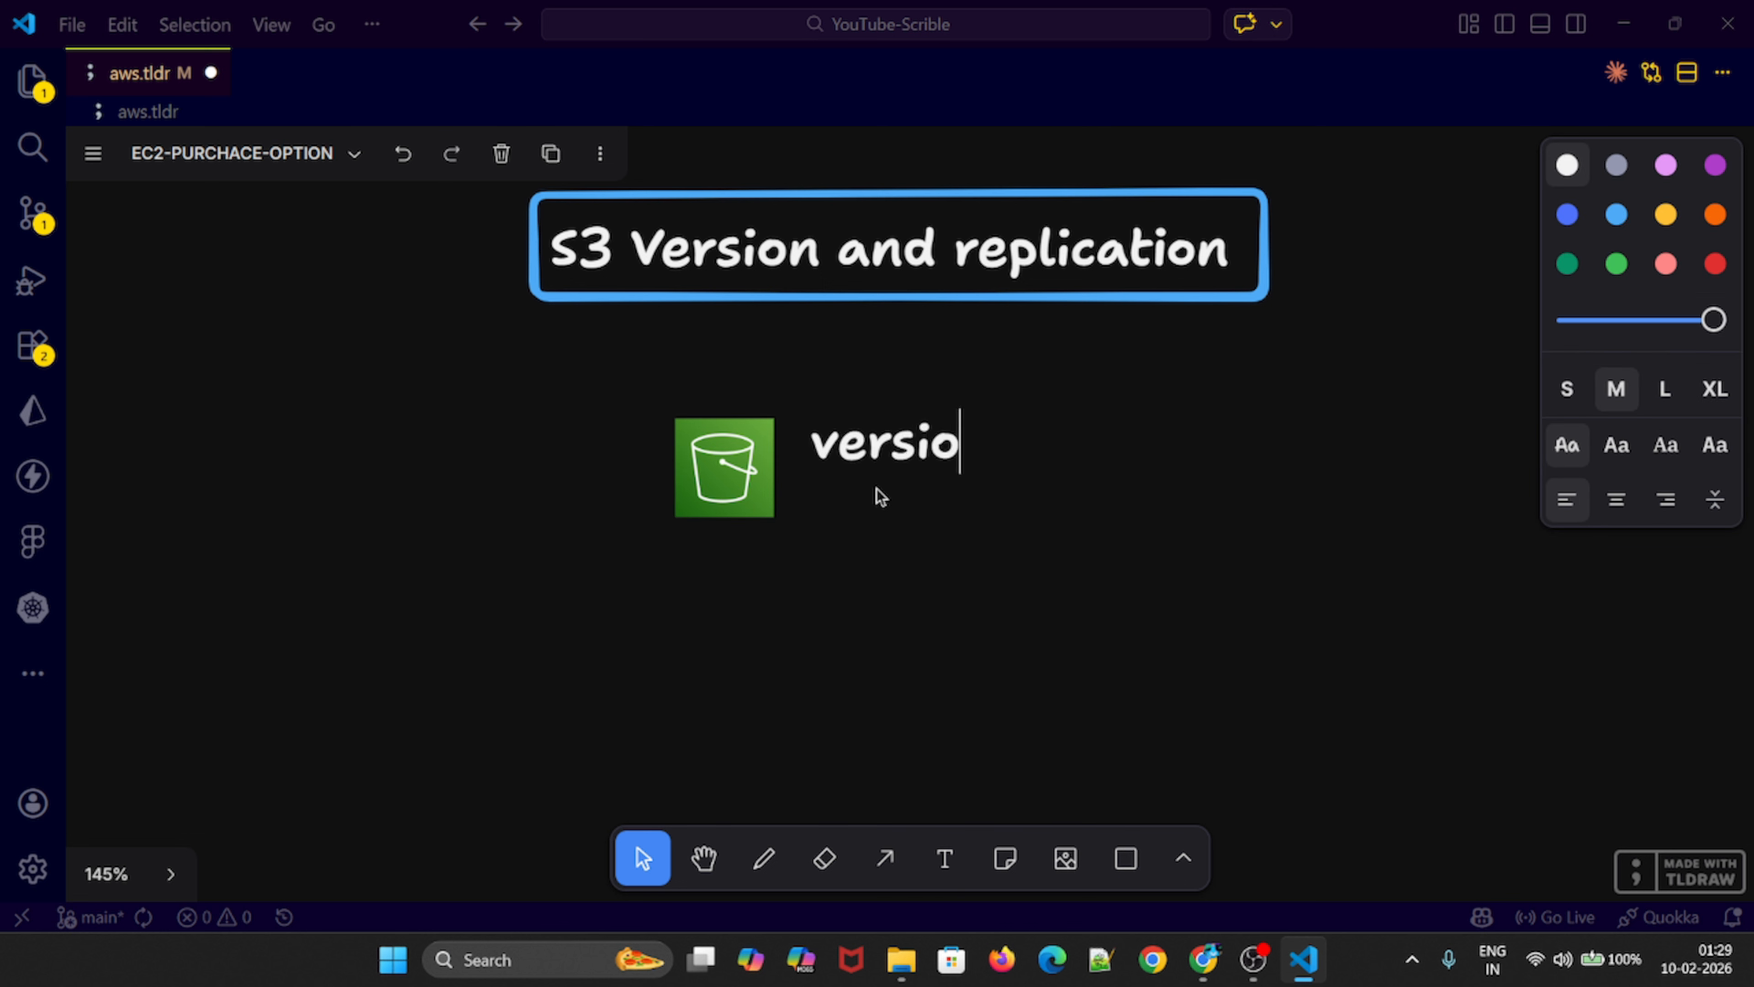
type("n: v1")
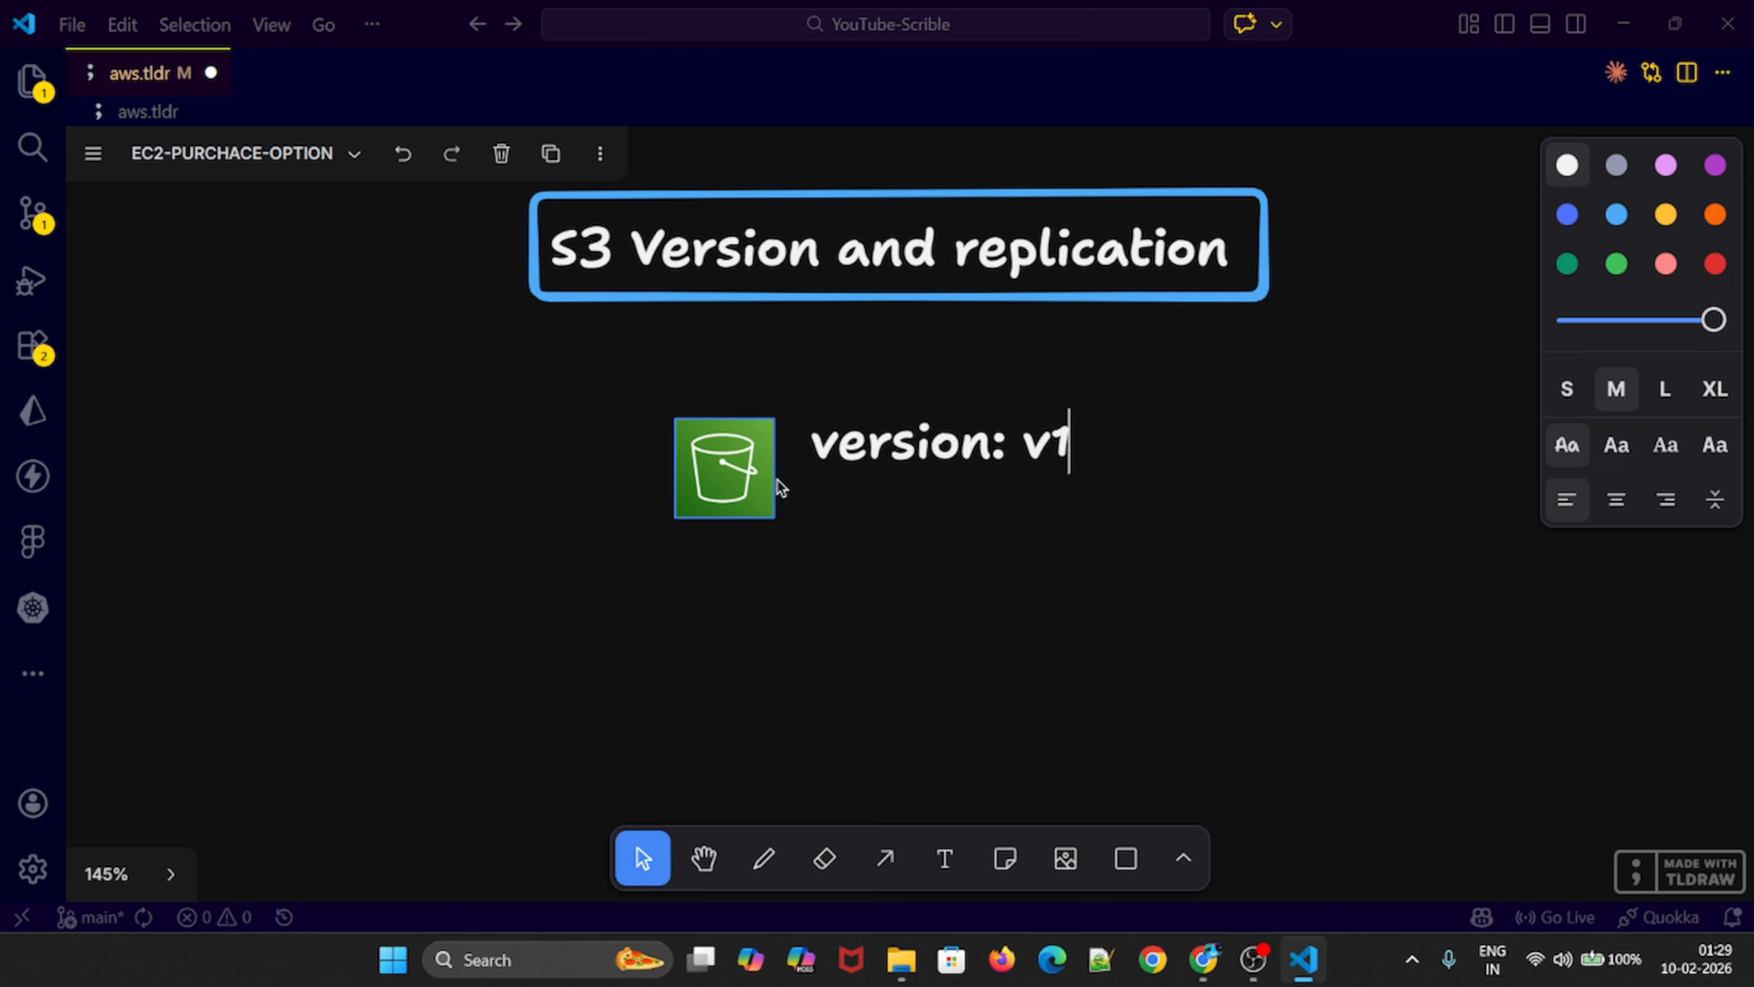
key("Escape")
Duplicate the version label just below the original and change the copy's text to "version: v1.1"
left_click(855, 446)
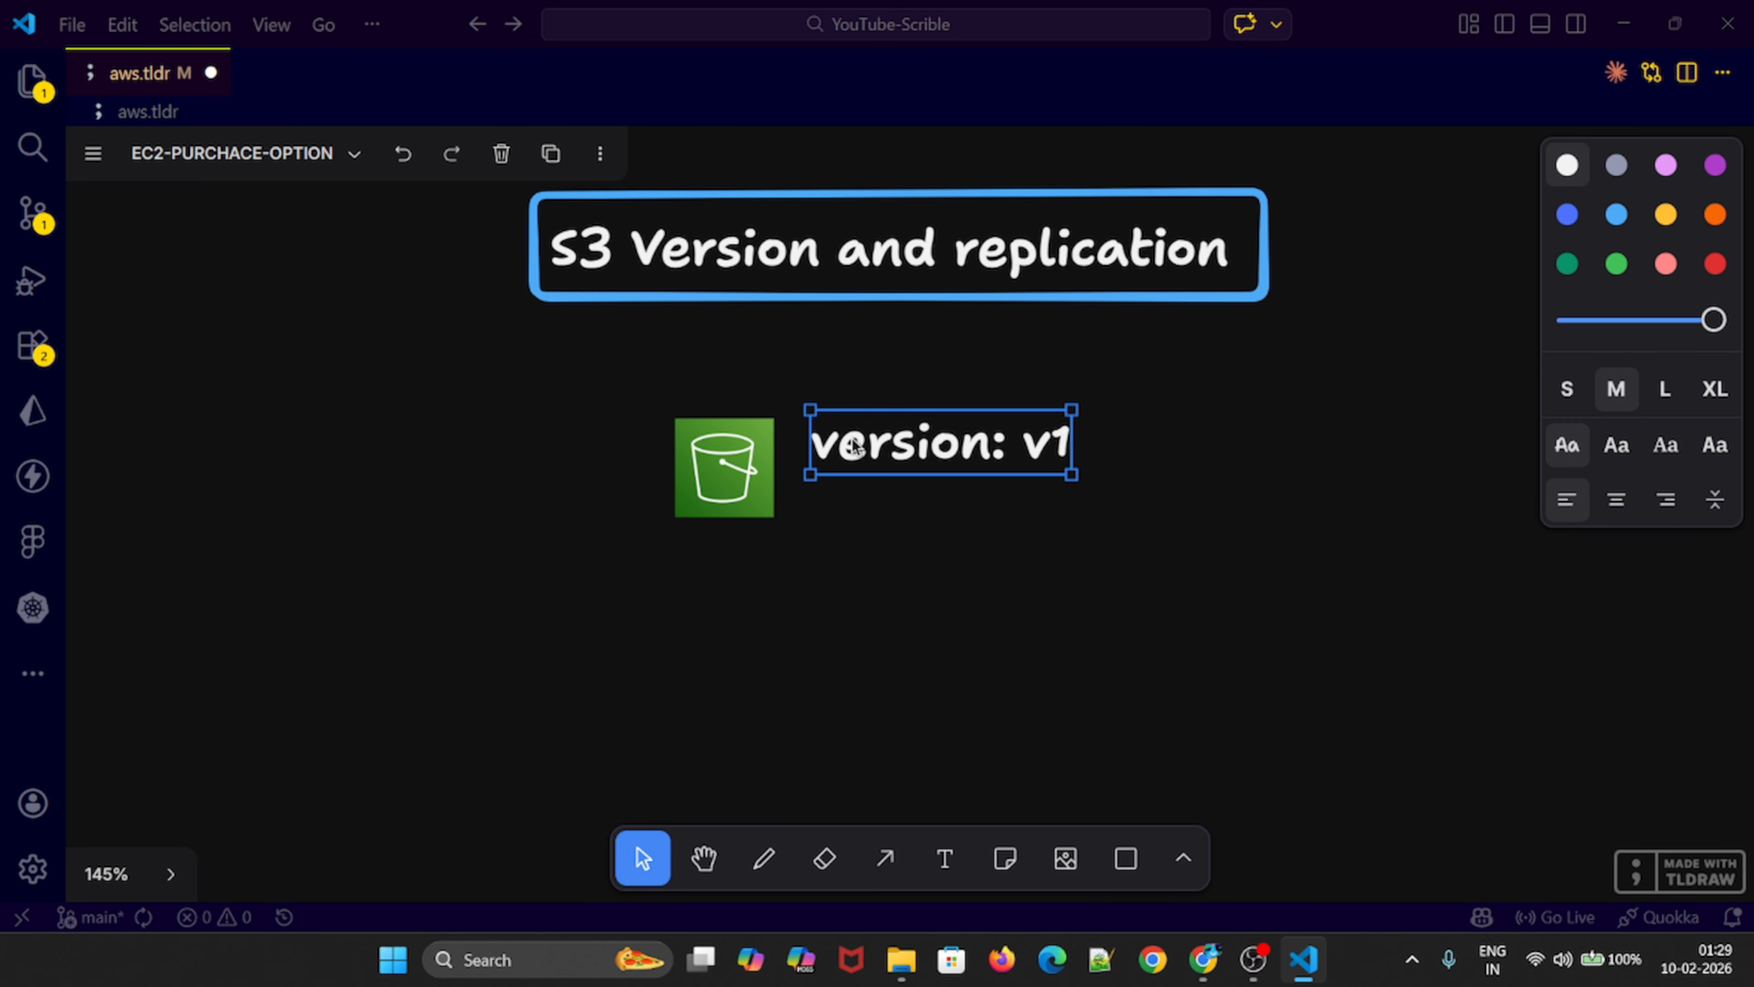
left_click_drag(896, 449, 995, 513)
left_click(1145, 512)
left_click(1172, 514)
double_click(1167, 511)
left_click(1166, 508)
type(".1")
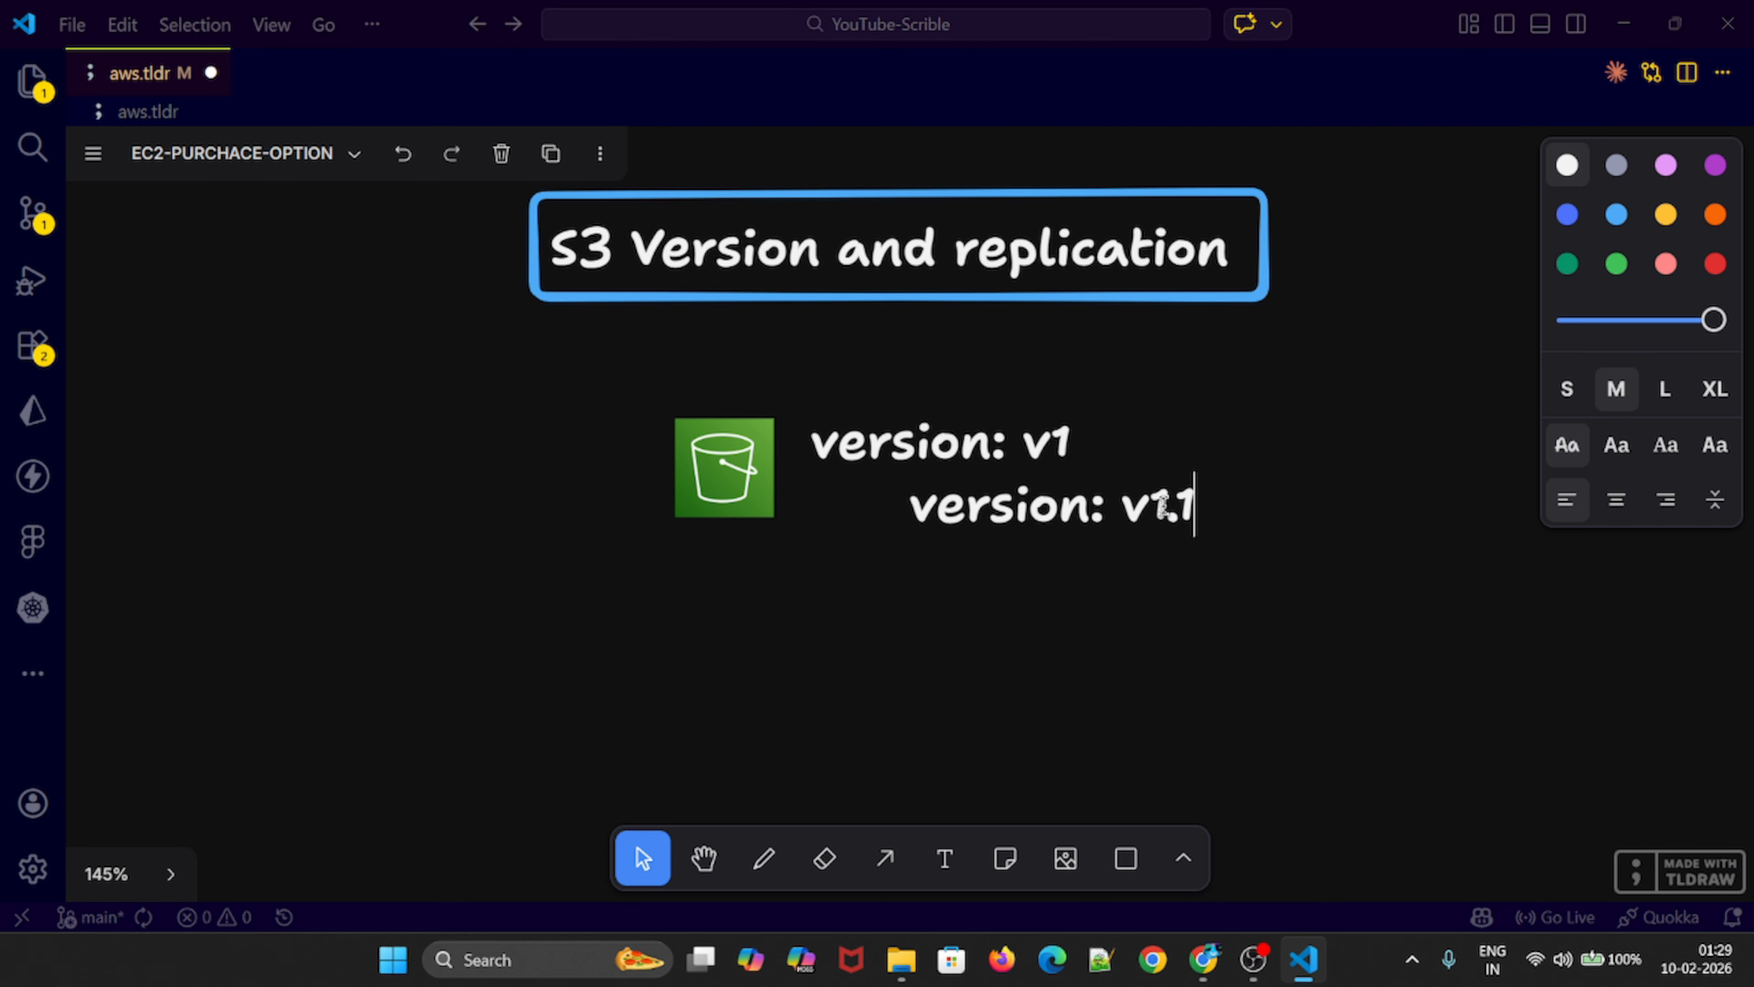
left_click(1176, 592)
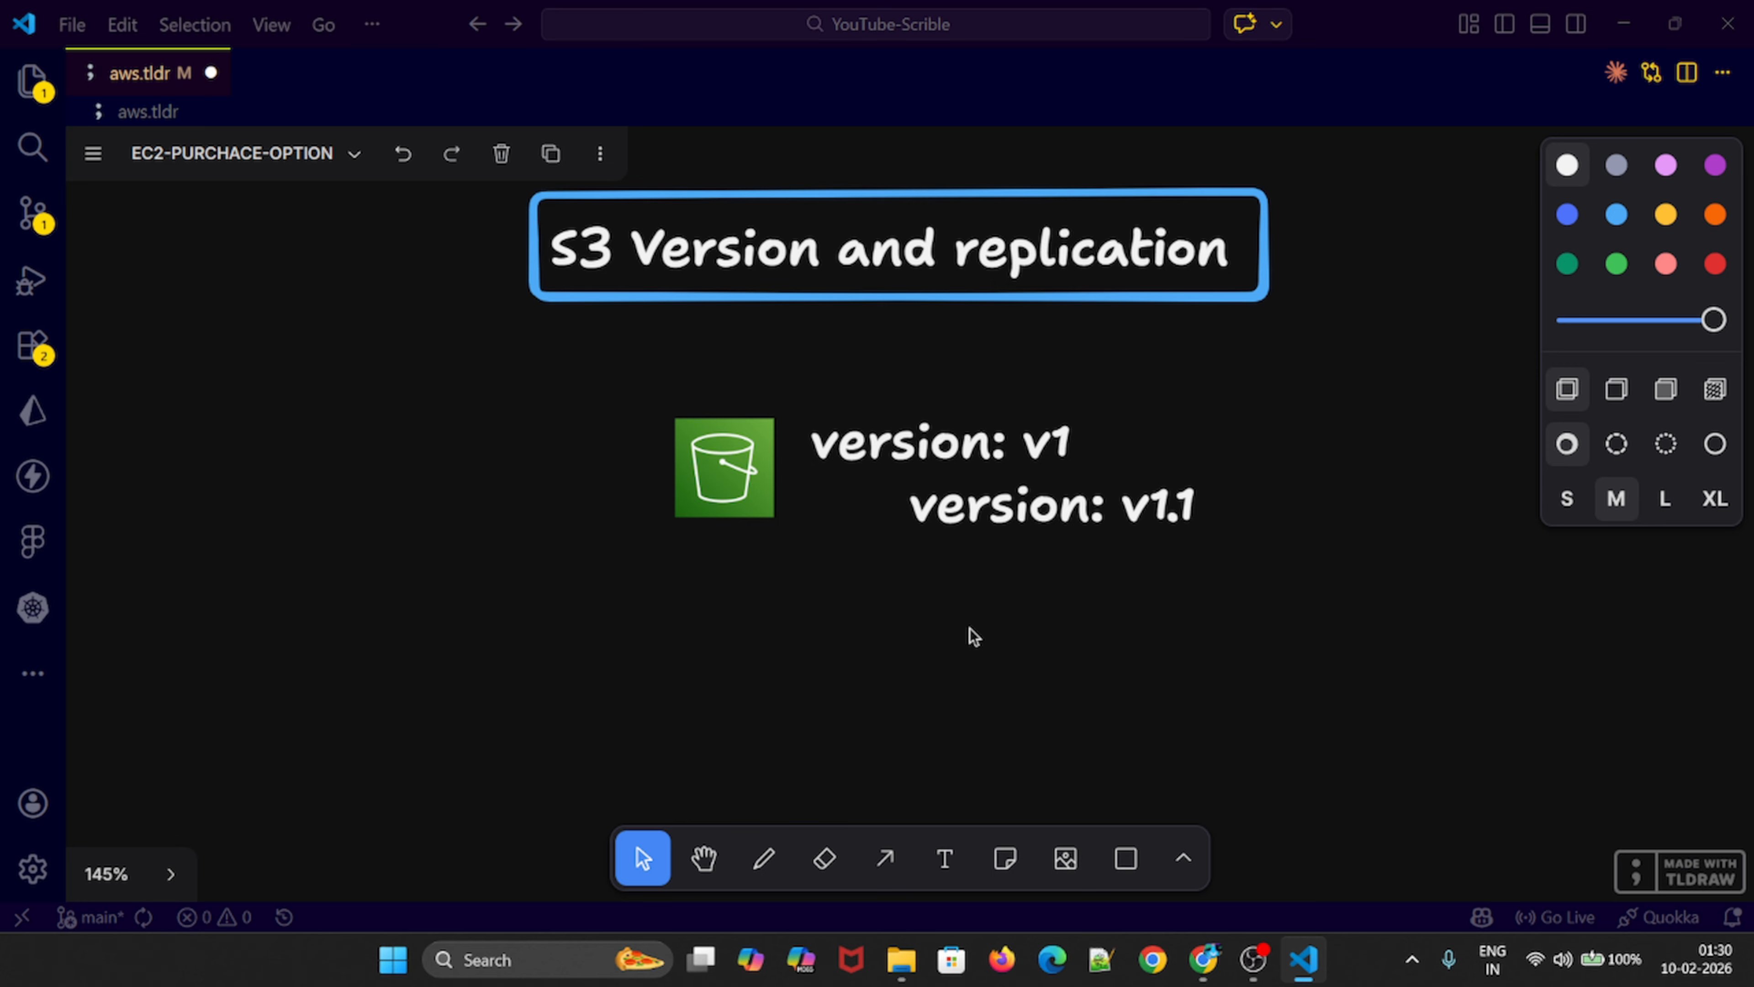
Switch to the AWS console in Chrome and open the S3 bucket creation form
left_click(1203, 959)
left_click(950, 21)
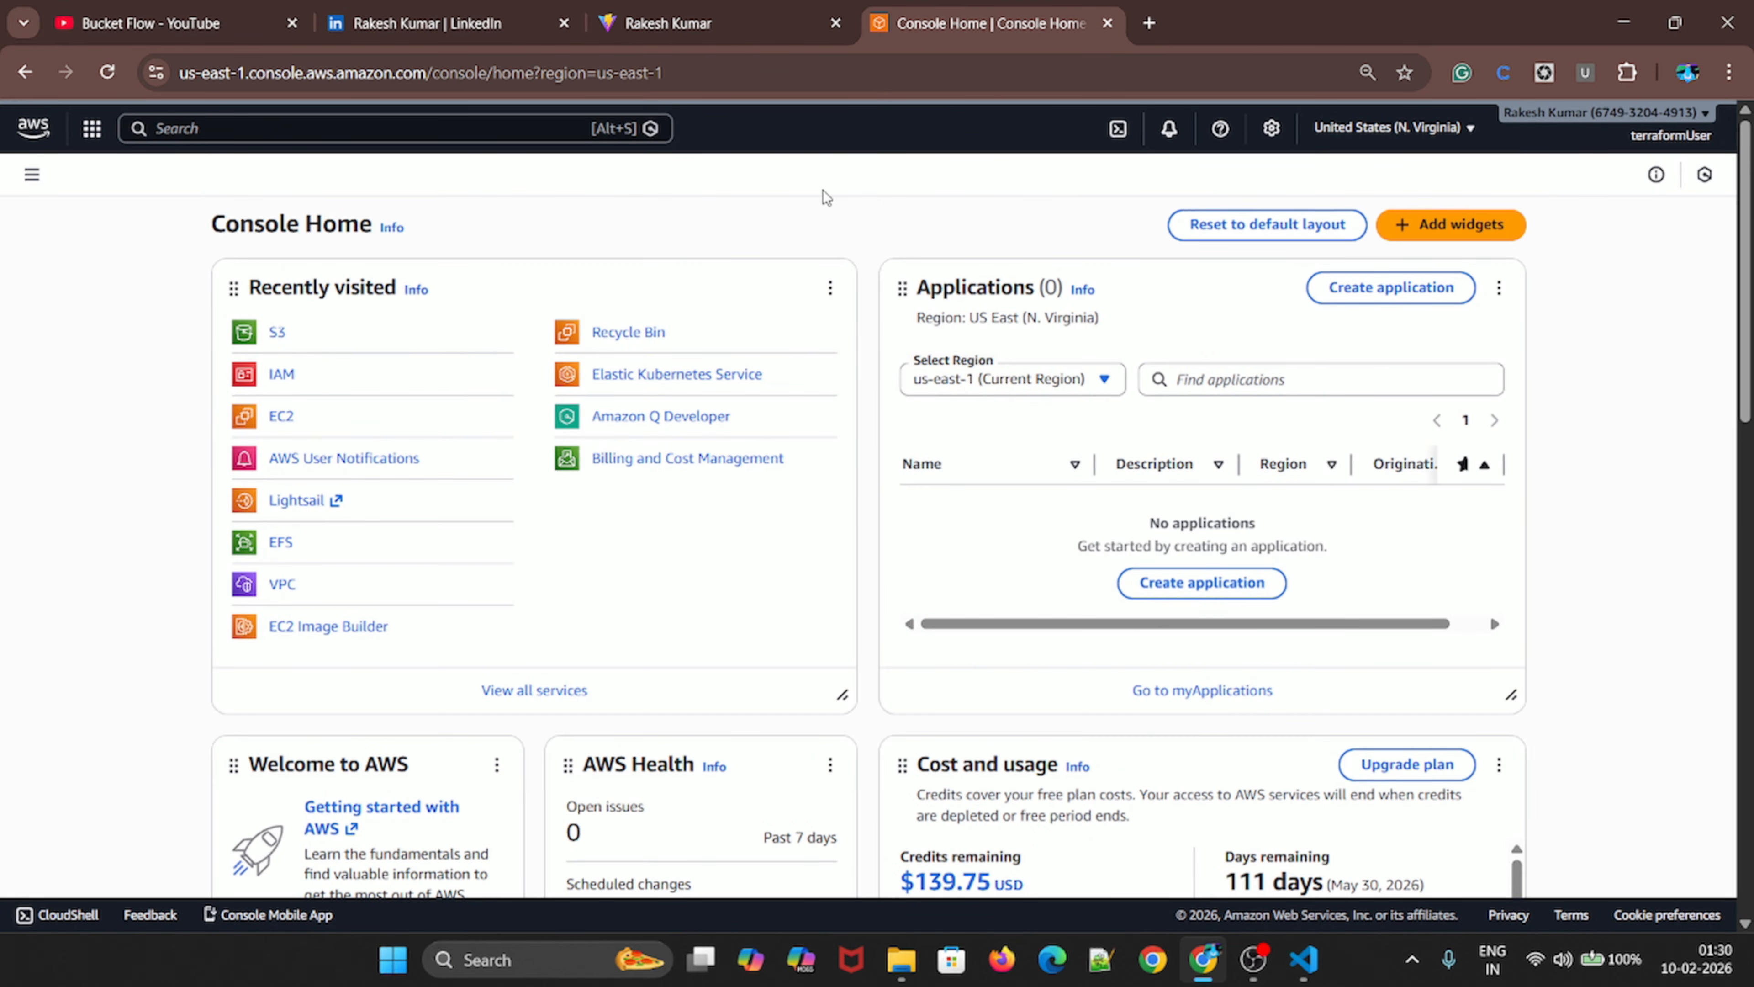
left_click(276, 333)
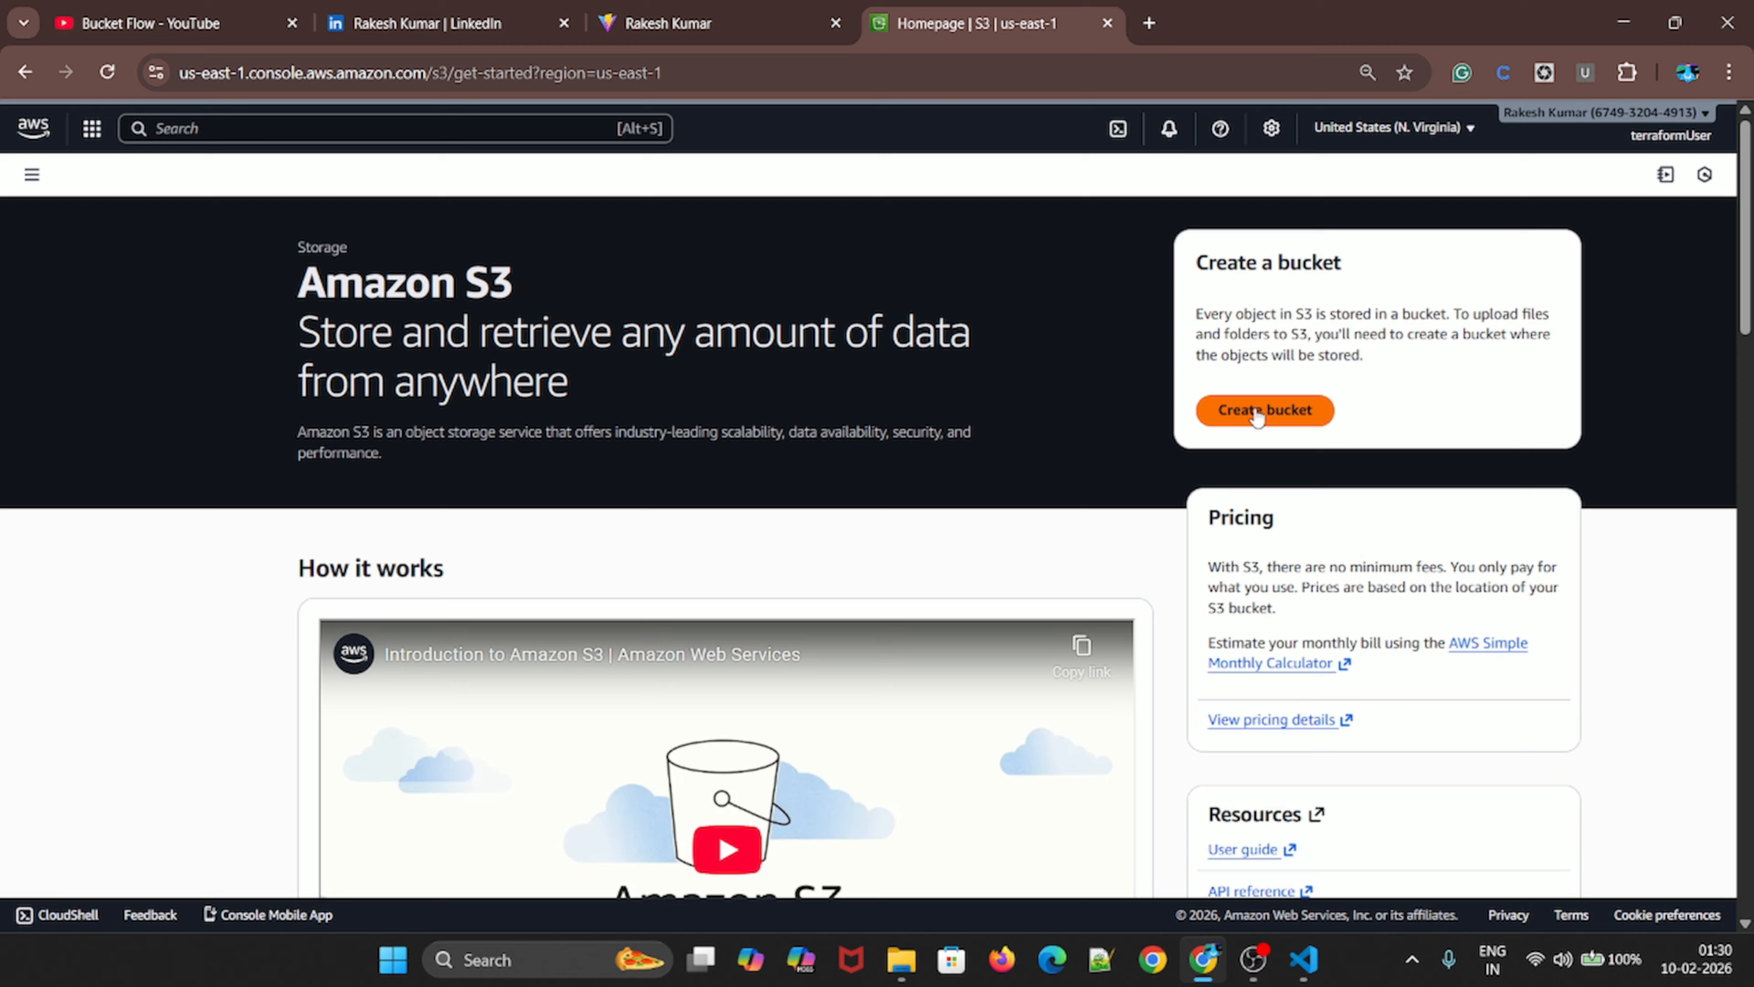
left_click(1256, 412)
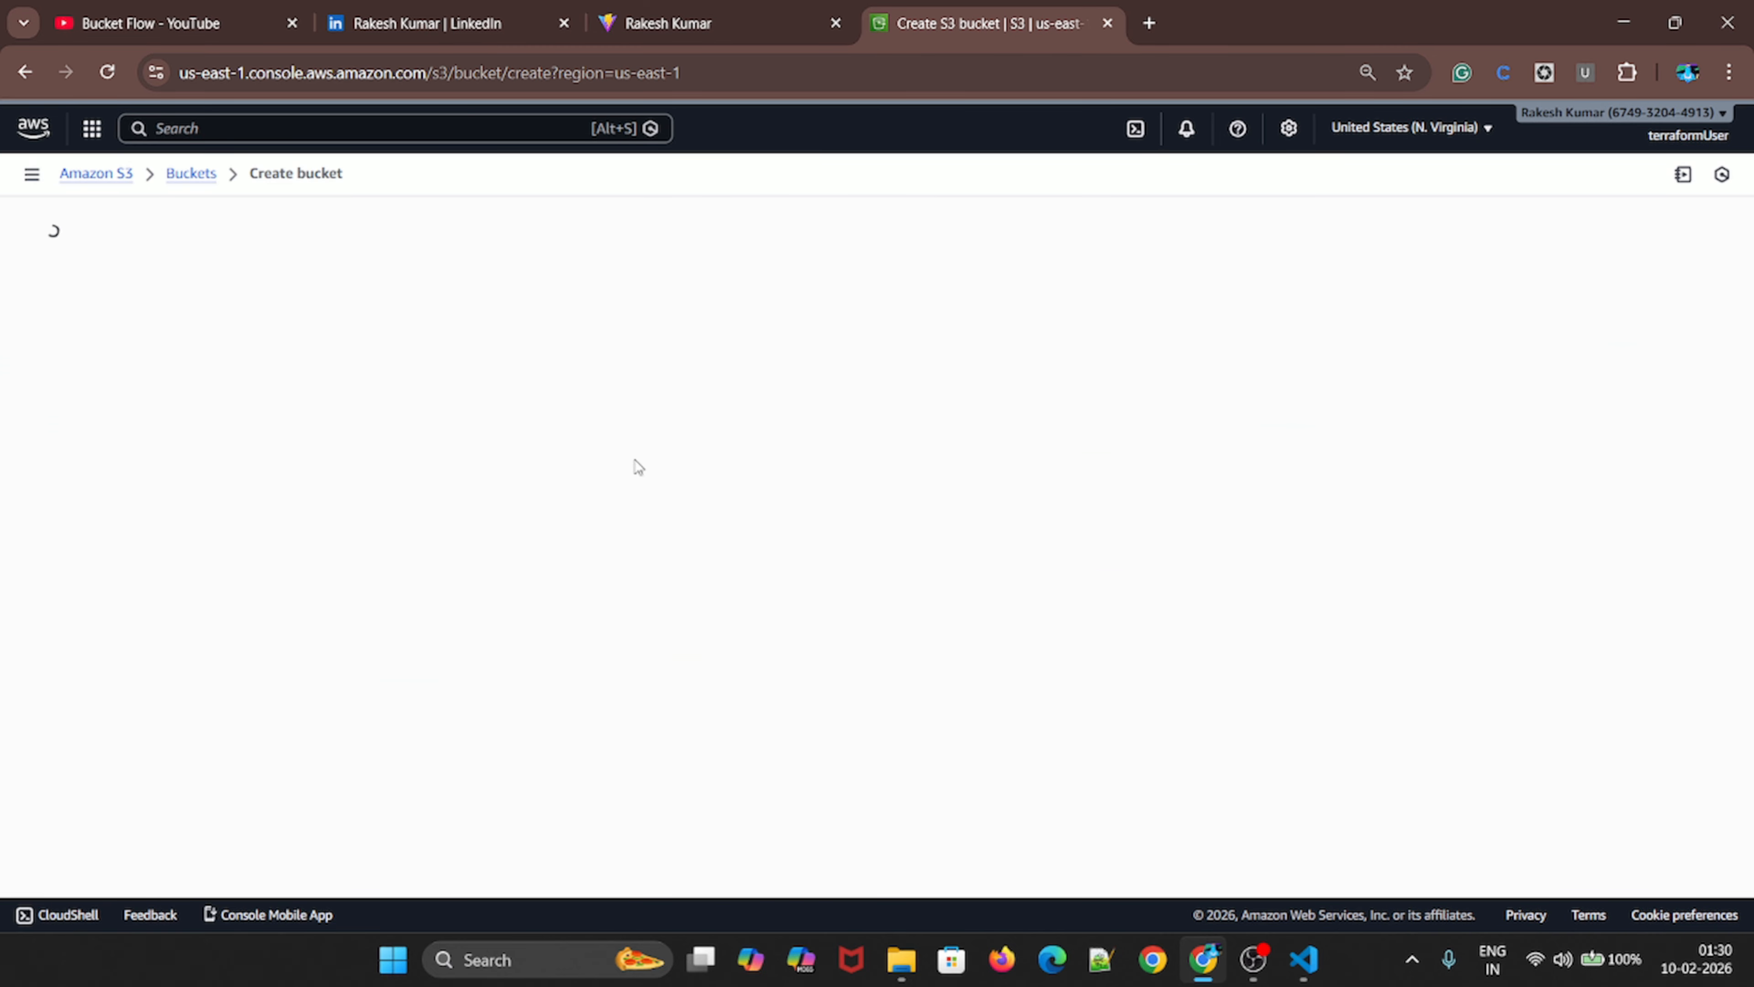
Name the new general purpose bucket mys3-source-v1
left_click_drag(193, 381, 265, 384)
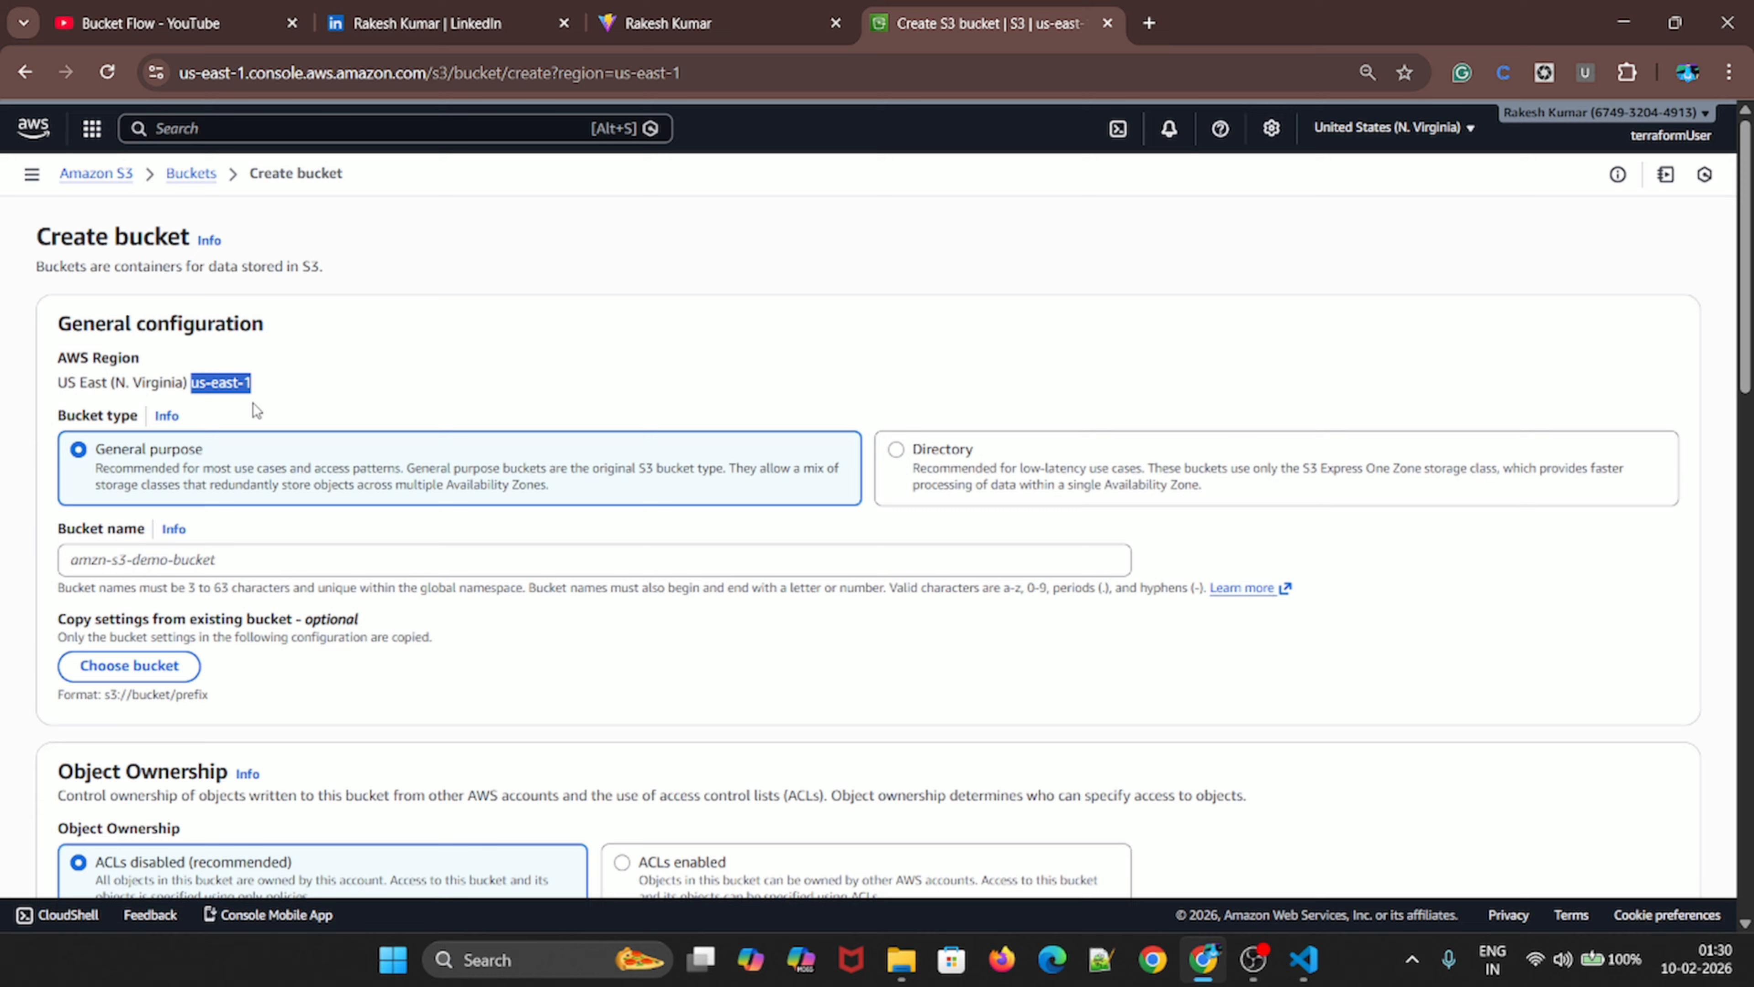
left_click(212, 560)
type("my")
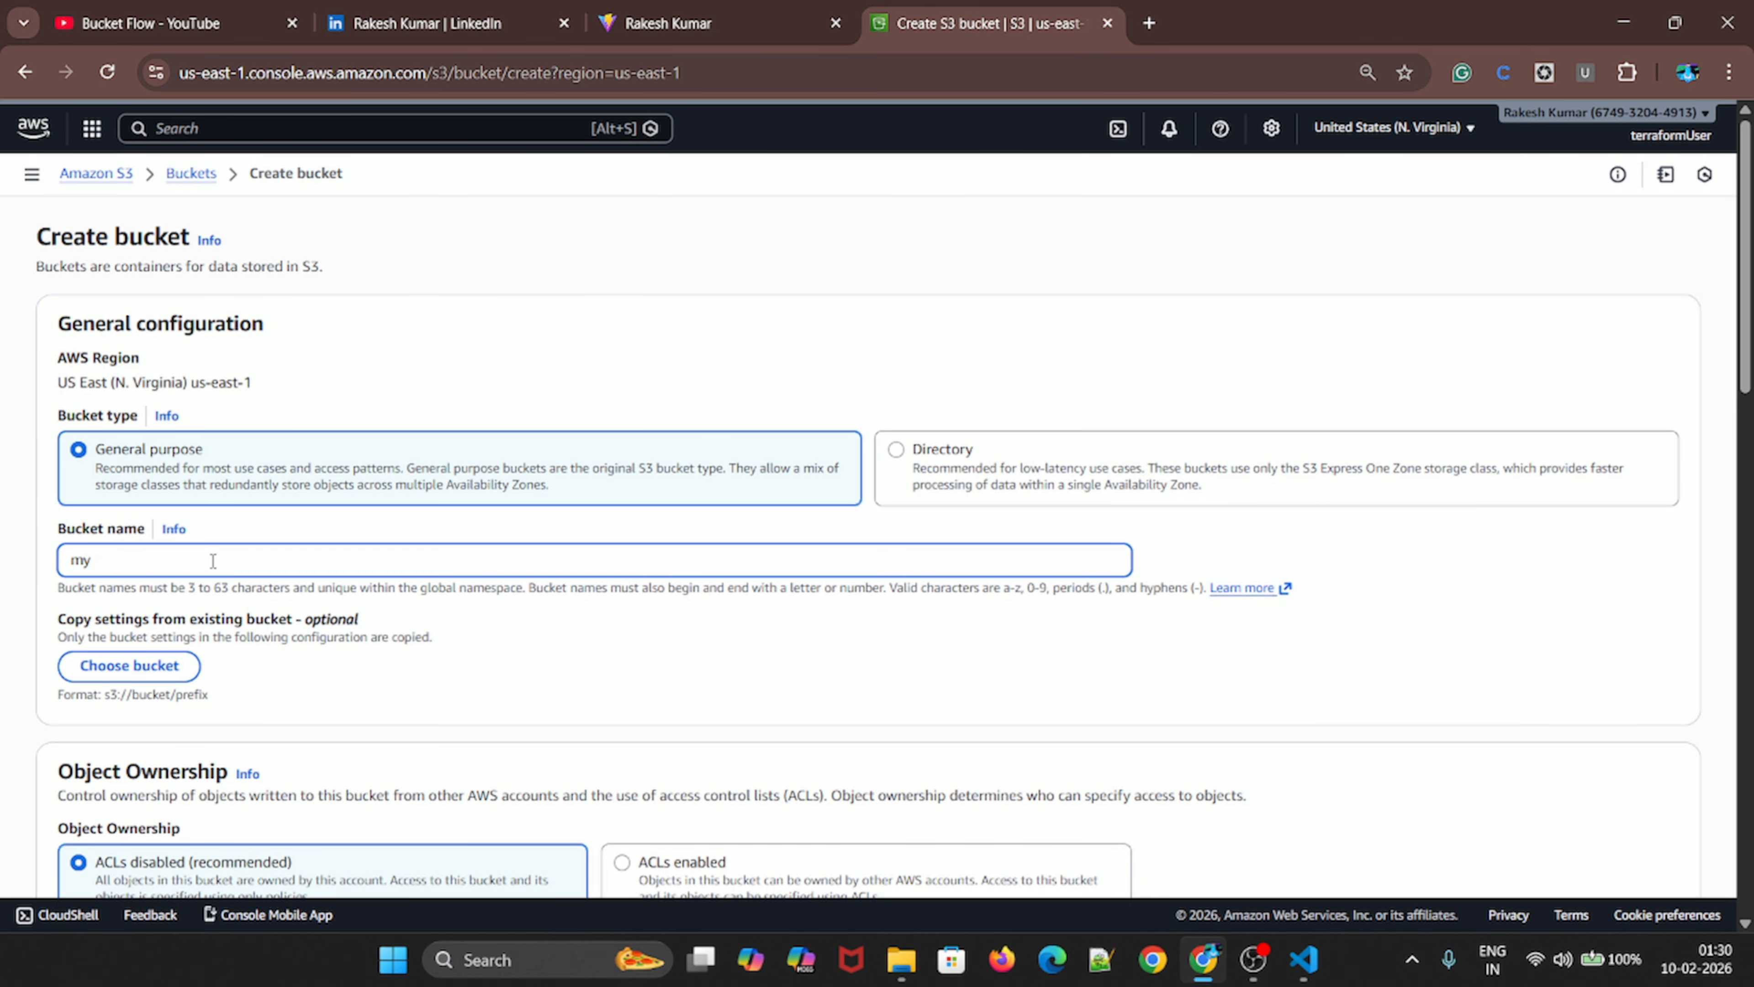
key("BackSpace")
key("BackSpace")
key("BackSpace")
type("source-v1")
scroll(92, 566, "down", 10)
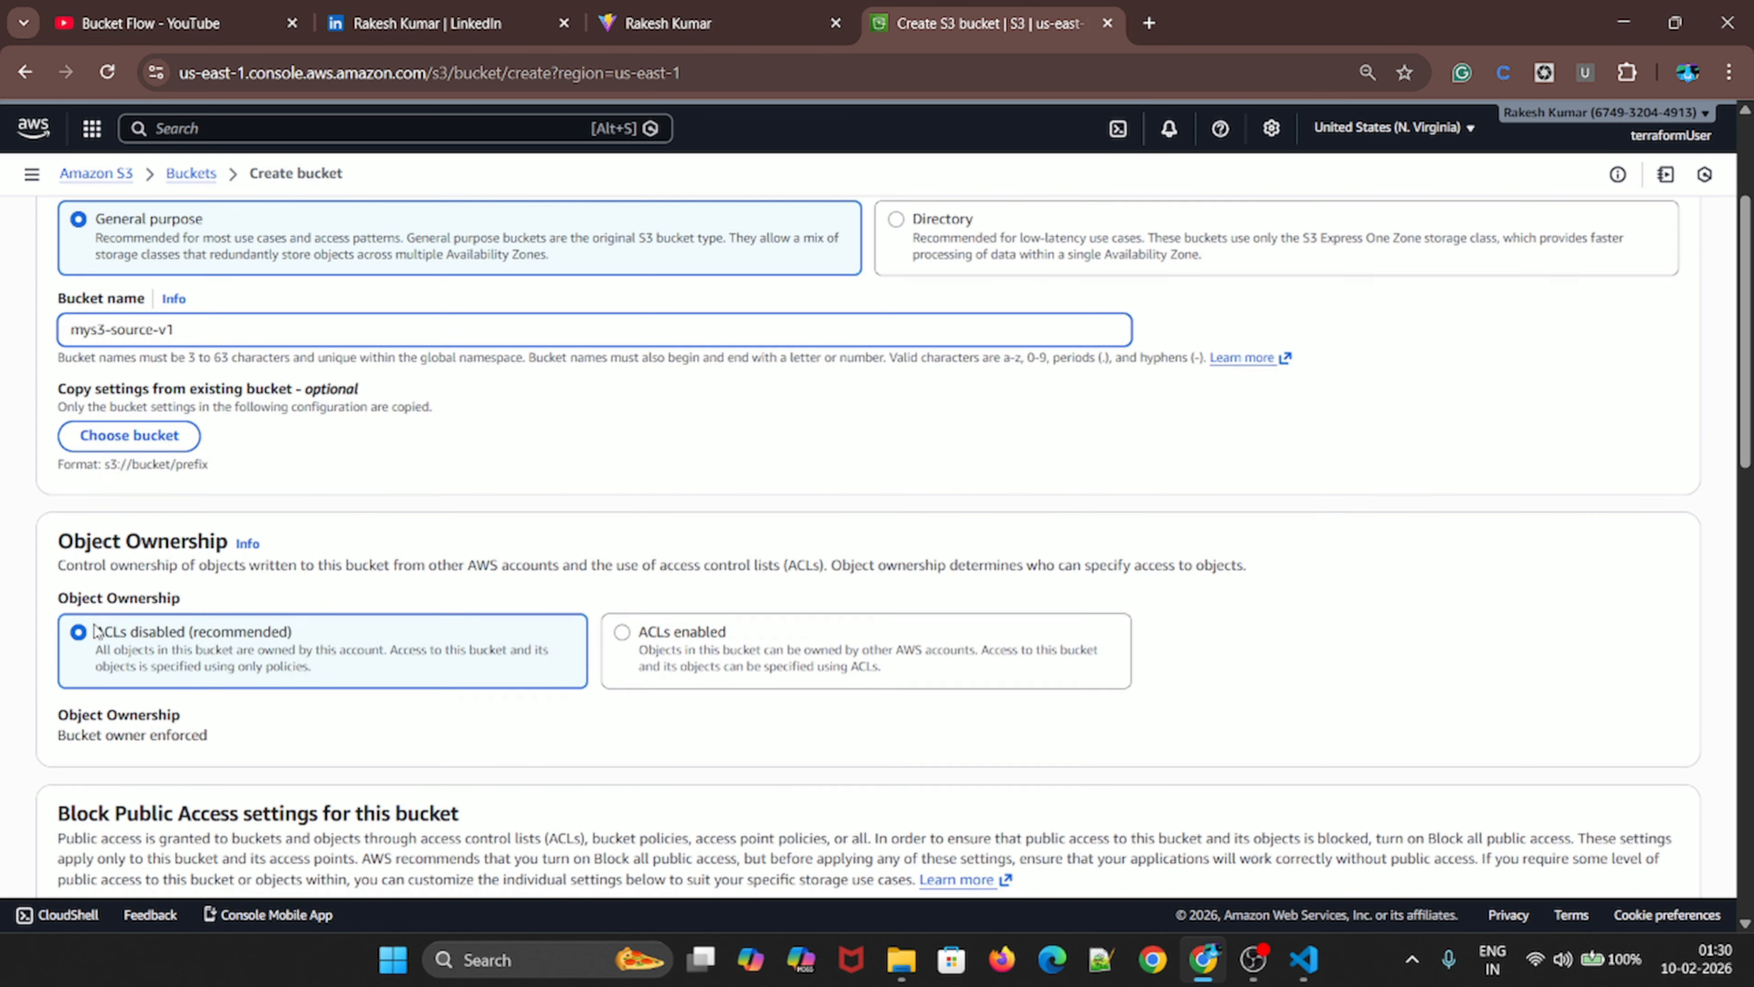
Create the mys3-source-v1 bucket with Bucket Versioning set to Disable and open the bucket
left_click_drag(60, 291, 211, 293)
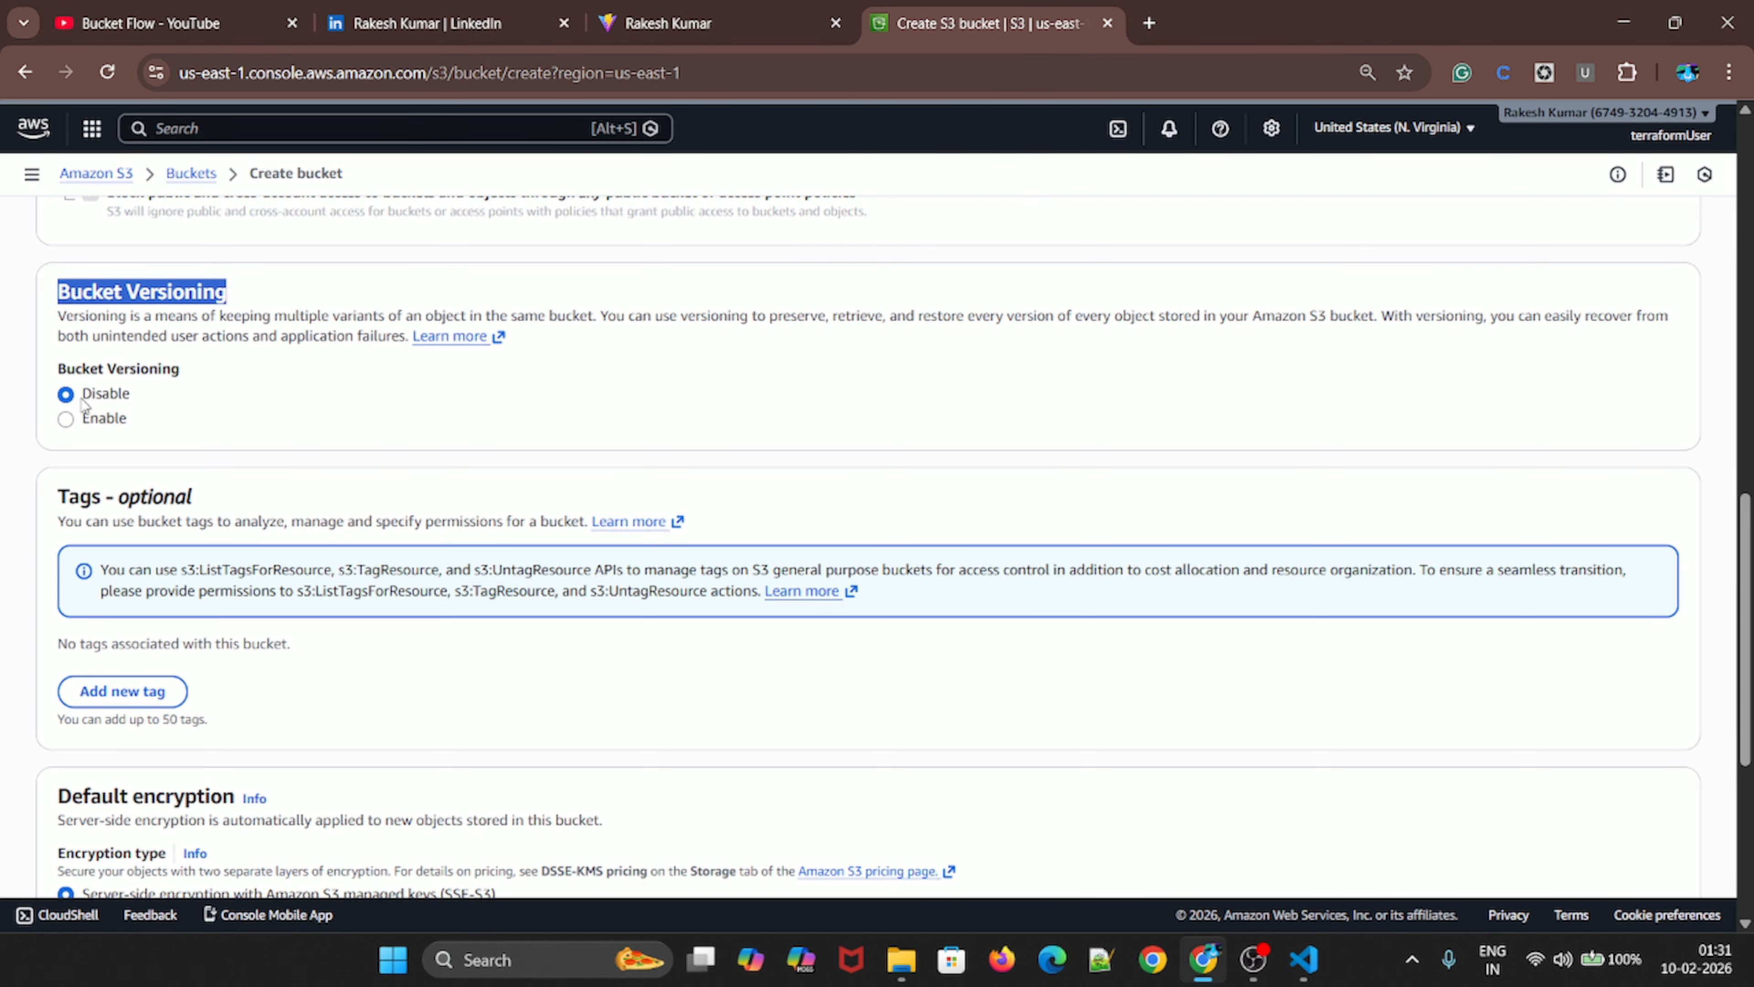
left_click_drag(81, 396, 129, 394)
left_click(143, 414)
left_click(102, 418)
left_click(95, 395)
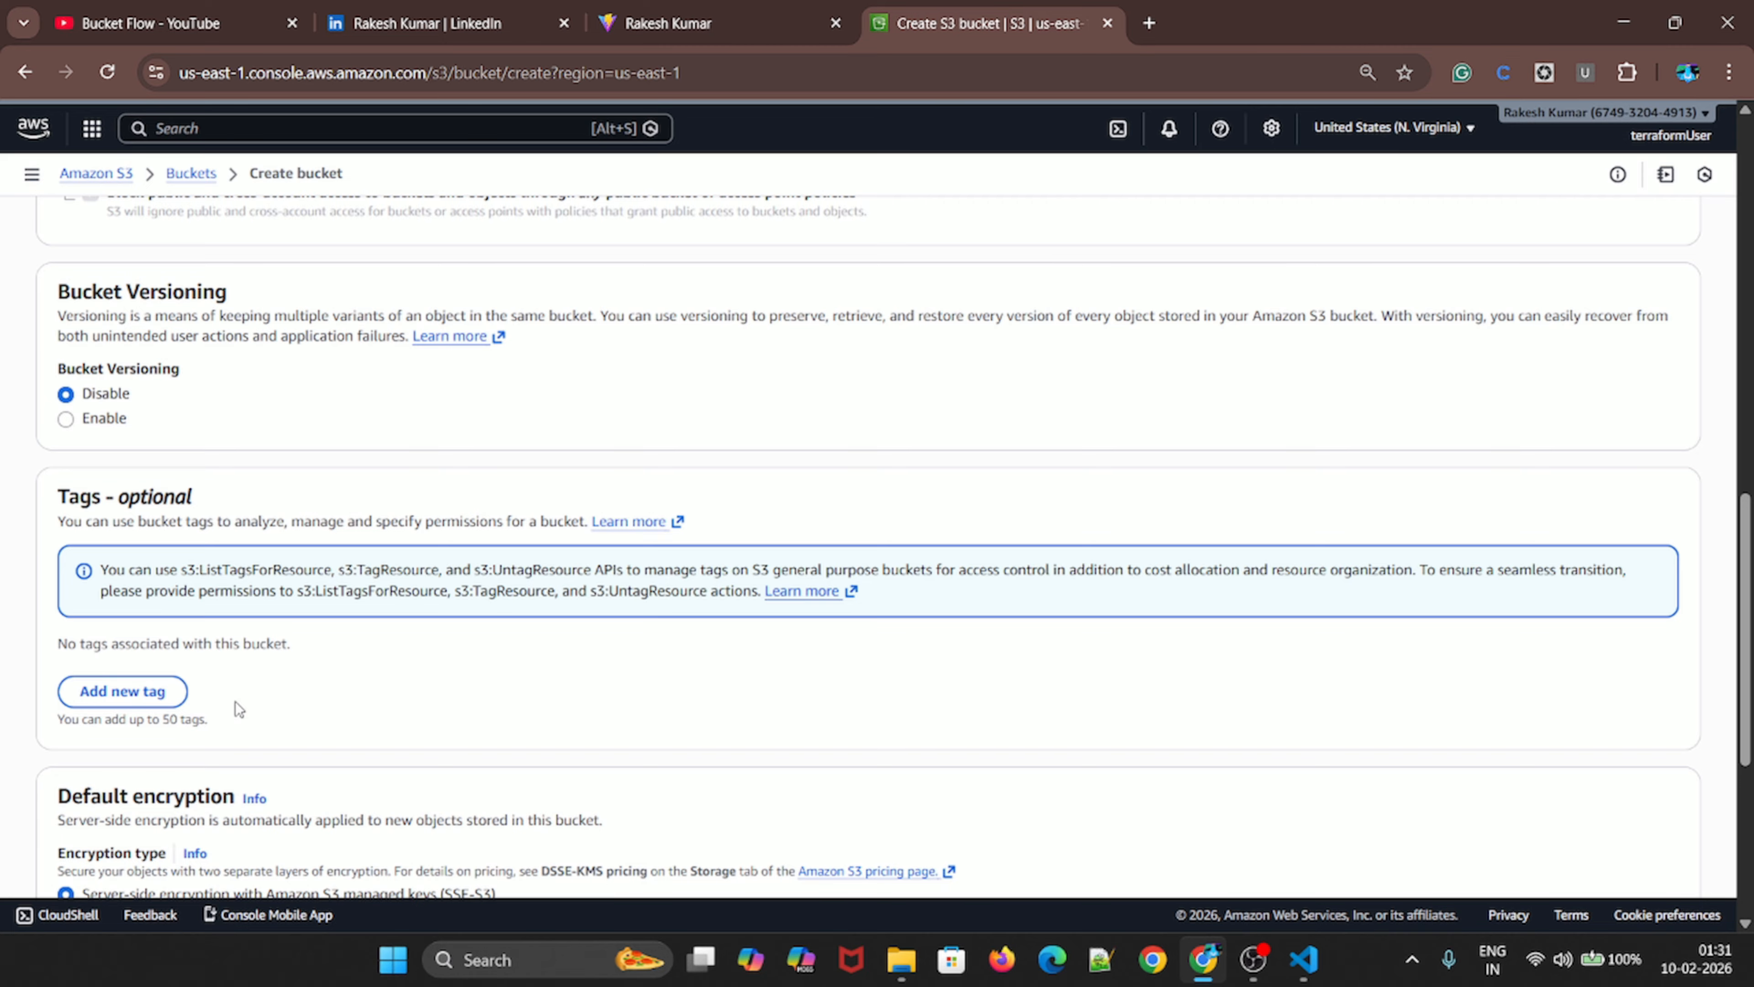
scroll(235, 701, "down", 6)
left_click(1623, 850)
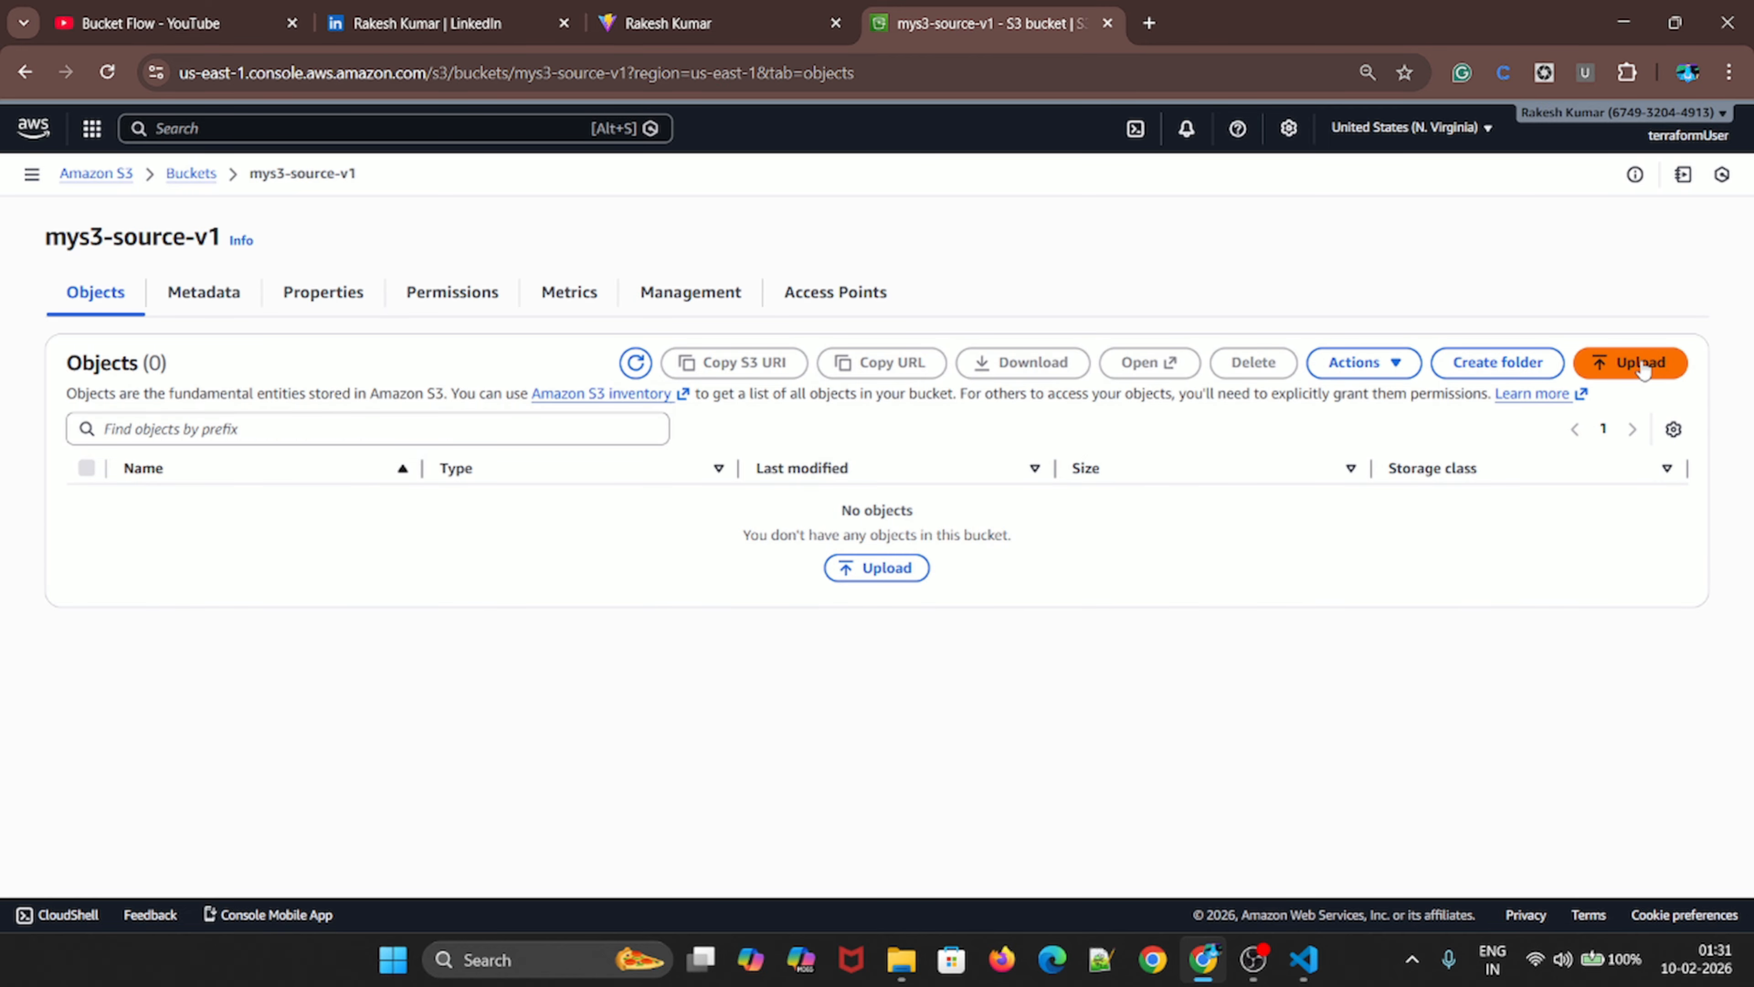
Upload liNKEDIN POST.png from Downloads to the mys3-source-v1 bucket and return to its object list
left_click(1636, 363)
left_click(1515, 411)
scroll(691, 415, "down", 5)
left_click(858, 403)
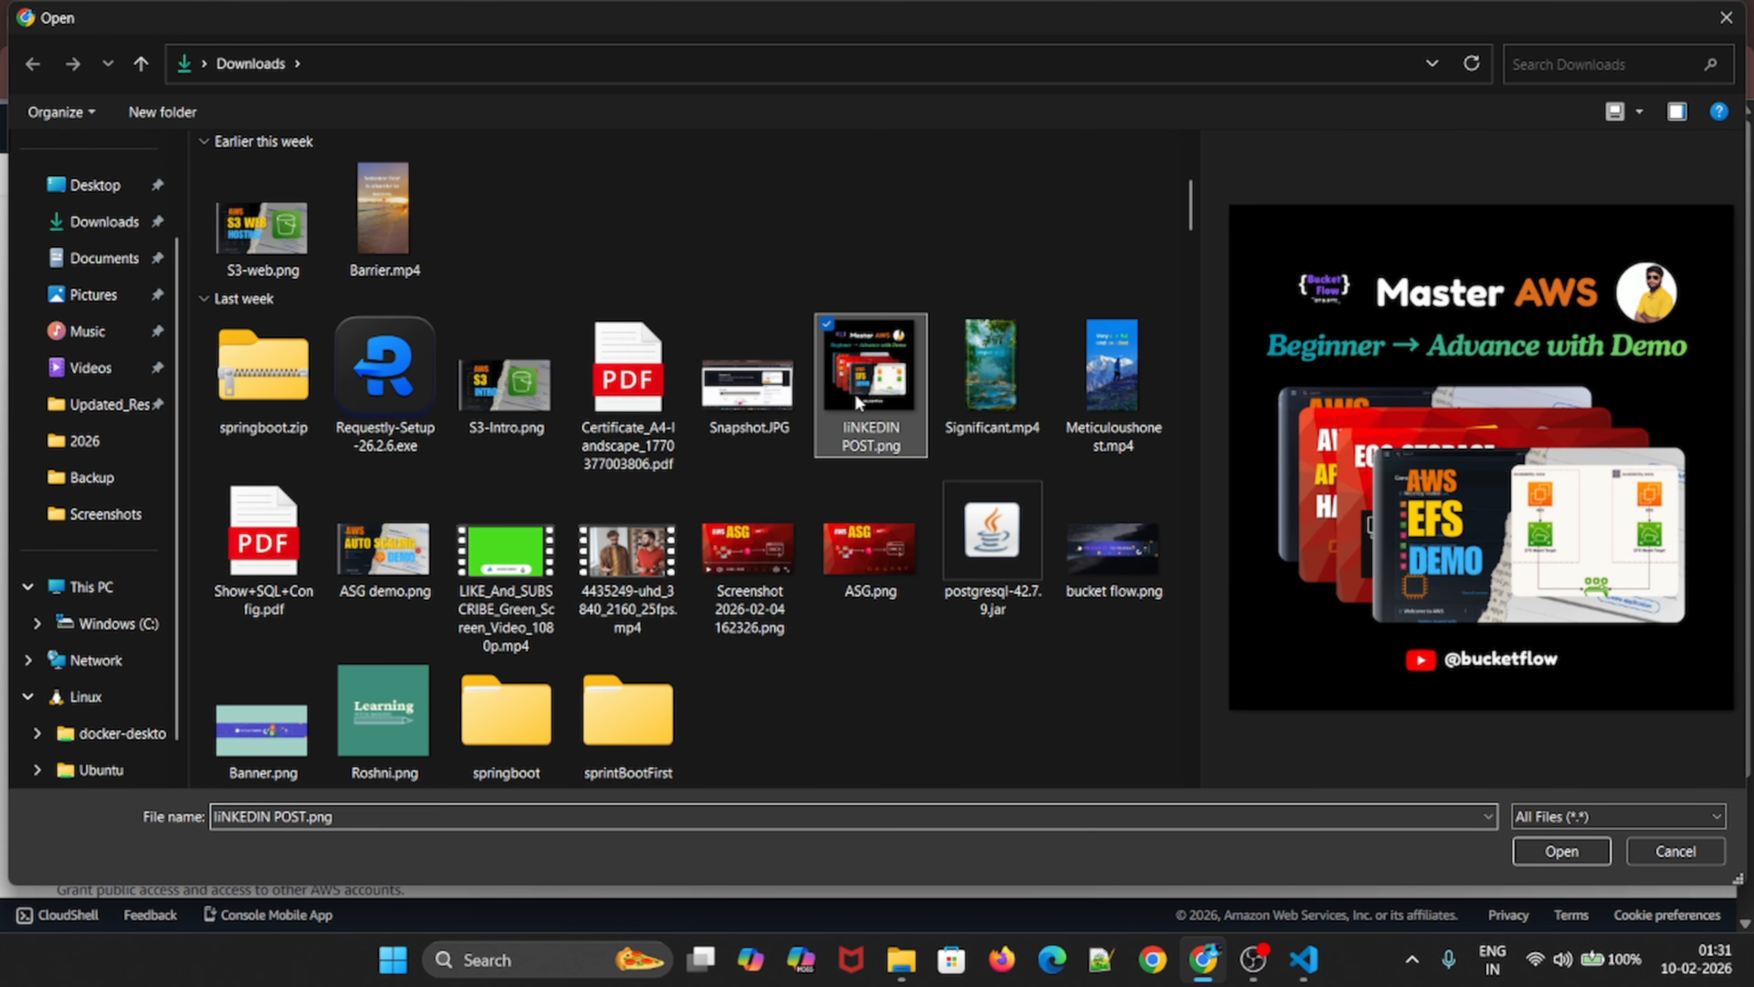
left_click(1561, 851)
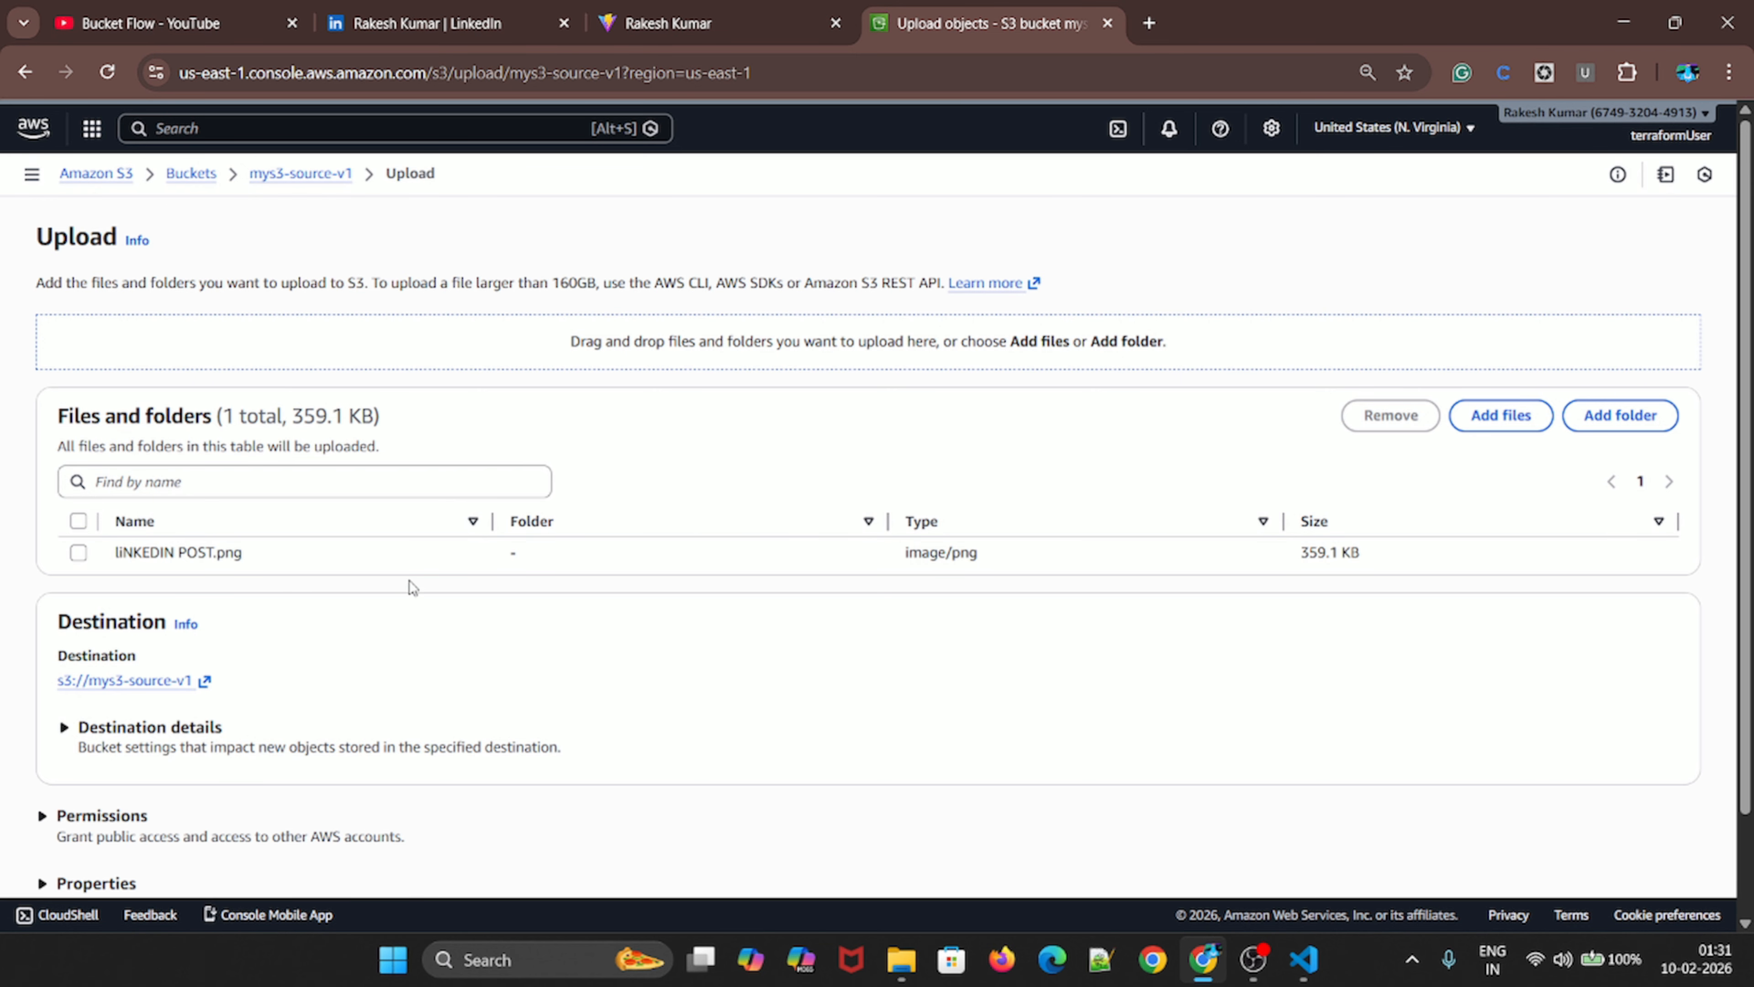
scroll(1245, 760, "down", 3)
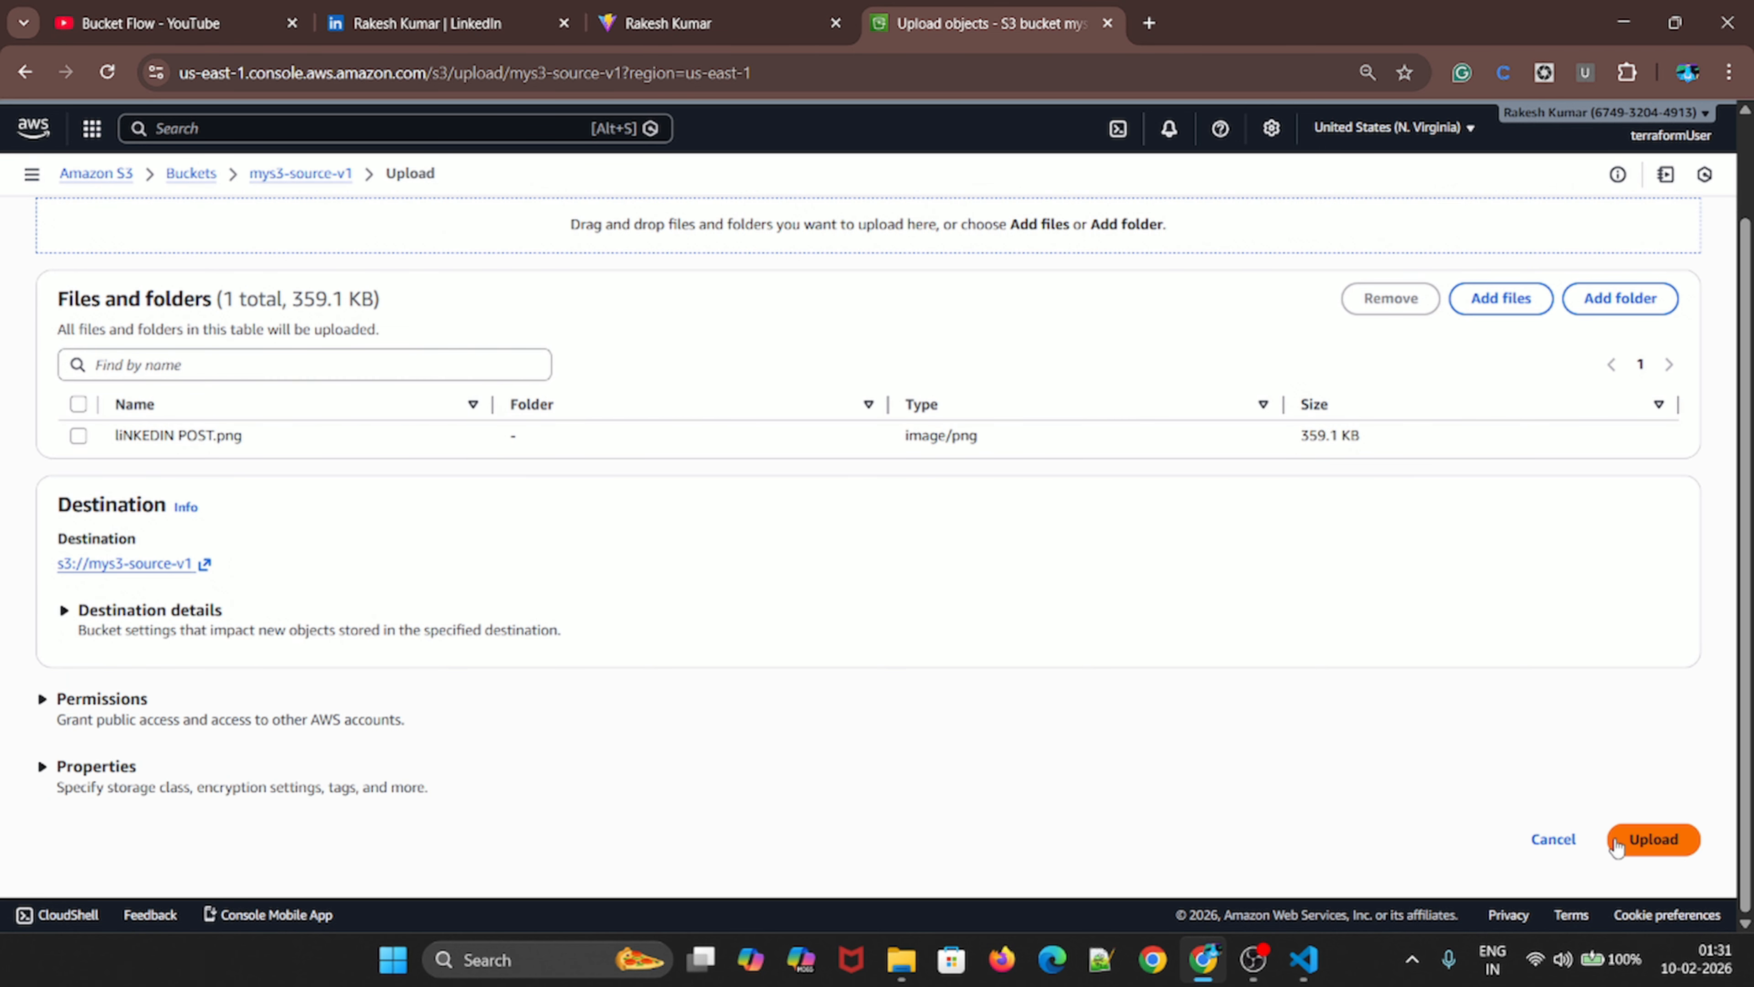
left_click(1653, 838)
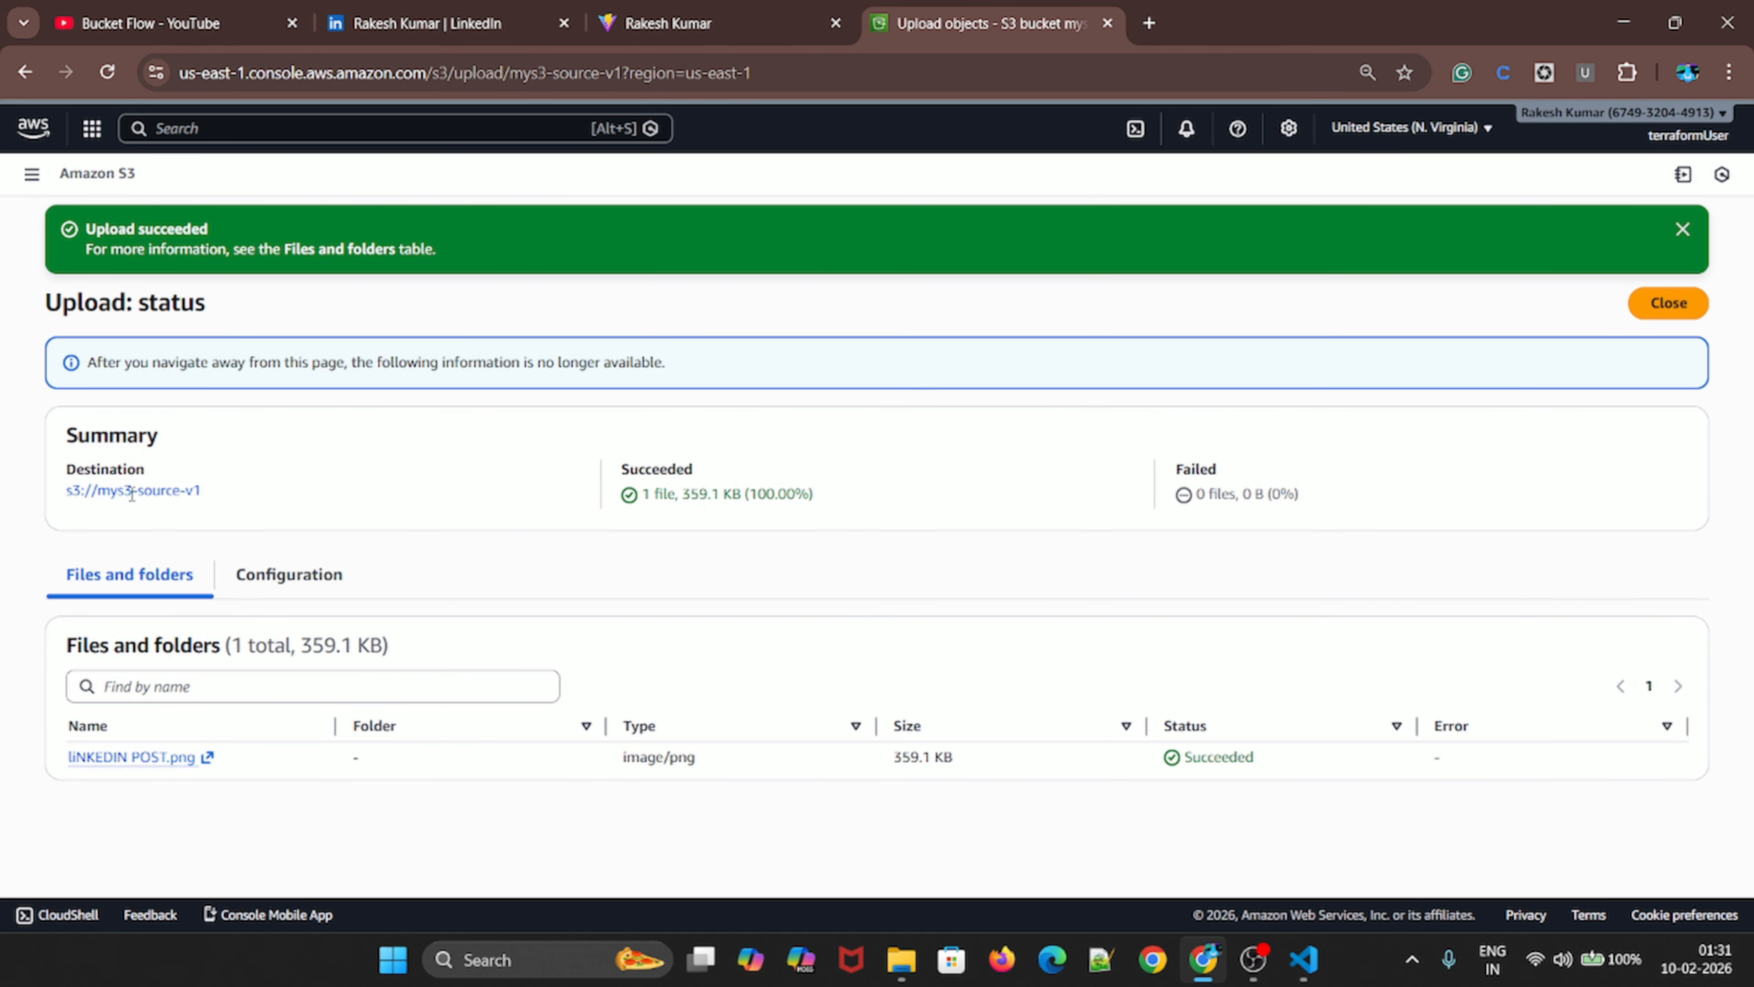
left_click(131, 492)
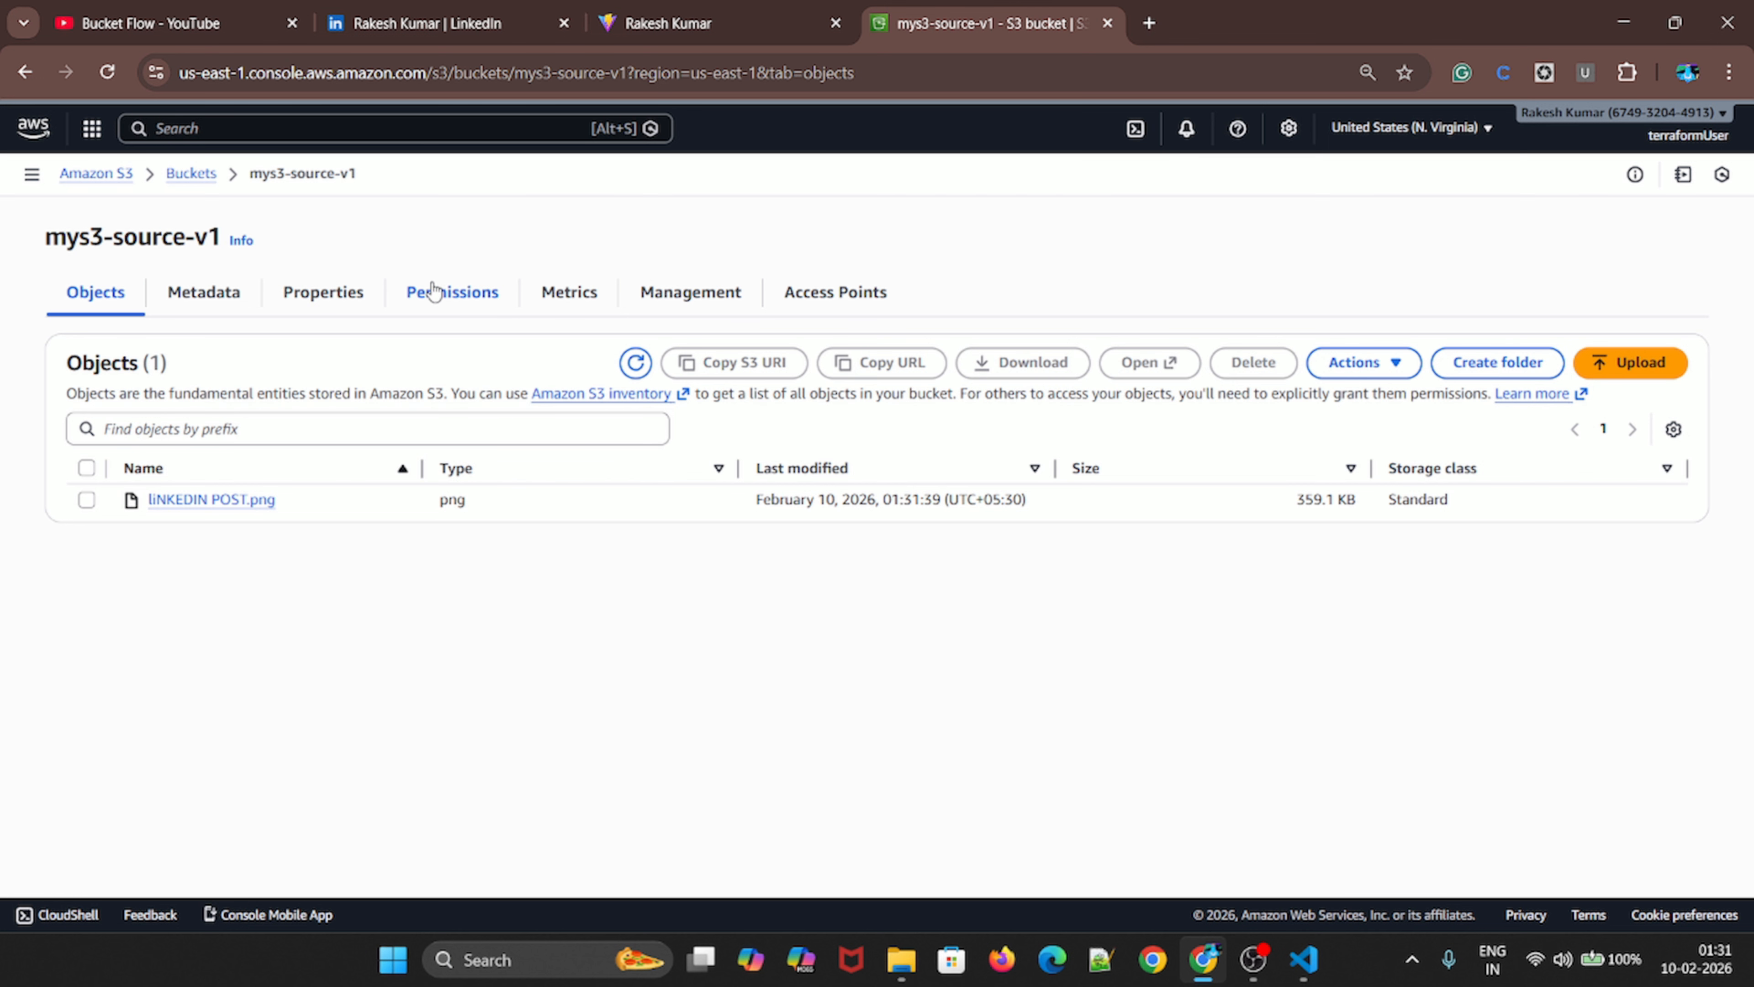
Enable Bucket Versioning in the properties of the mys3-source-v1 bucket and save the change
left_click(340, 293)
left_click(452, 292)
scroll(217, 674, "down", 2)
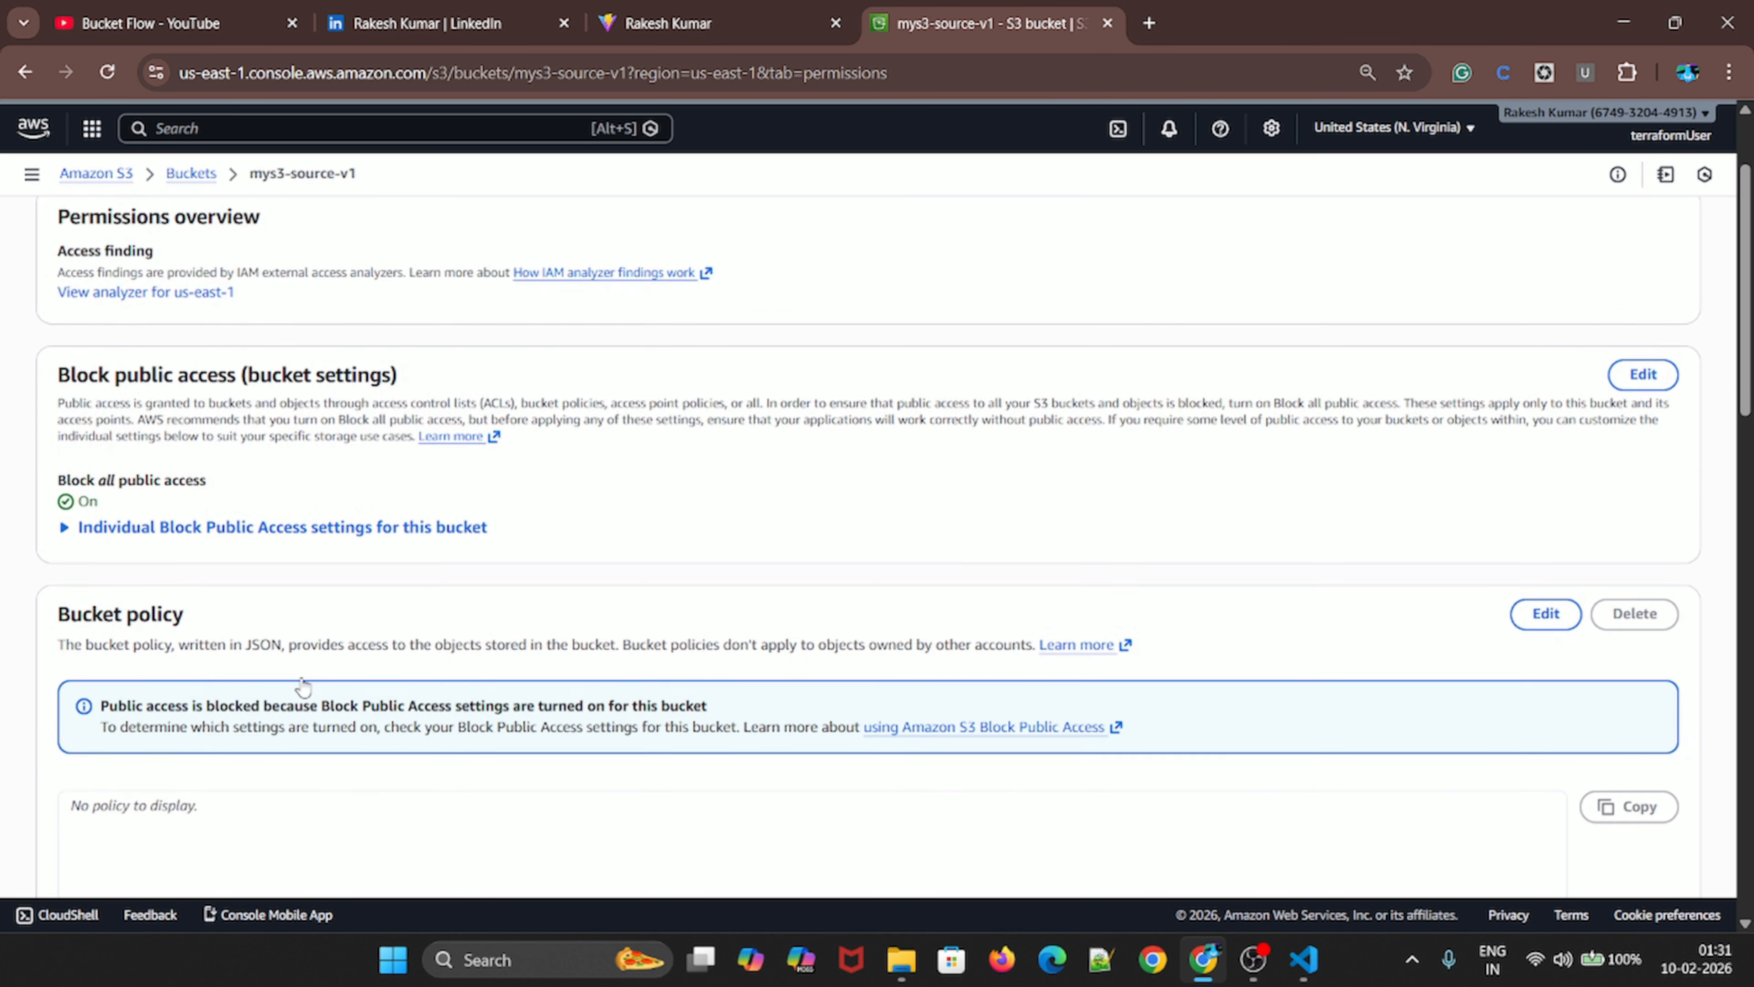
scroll(217, 674, "up", 2)
left_click(366, 297)
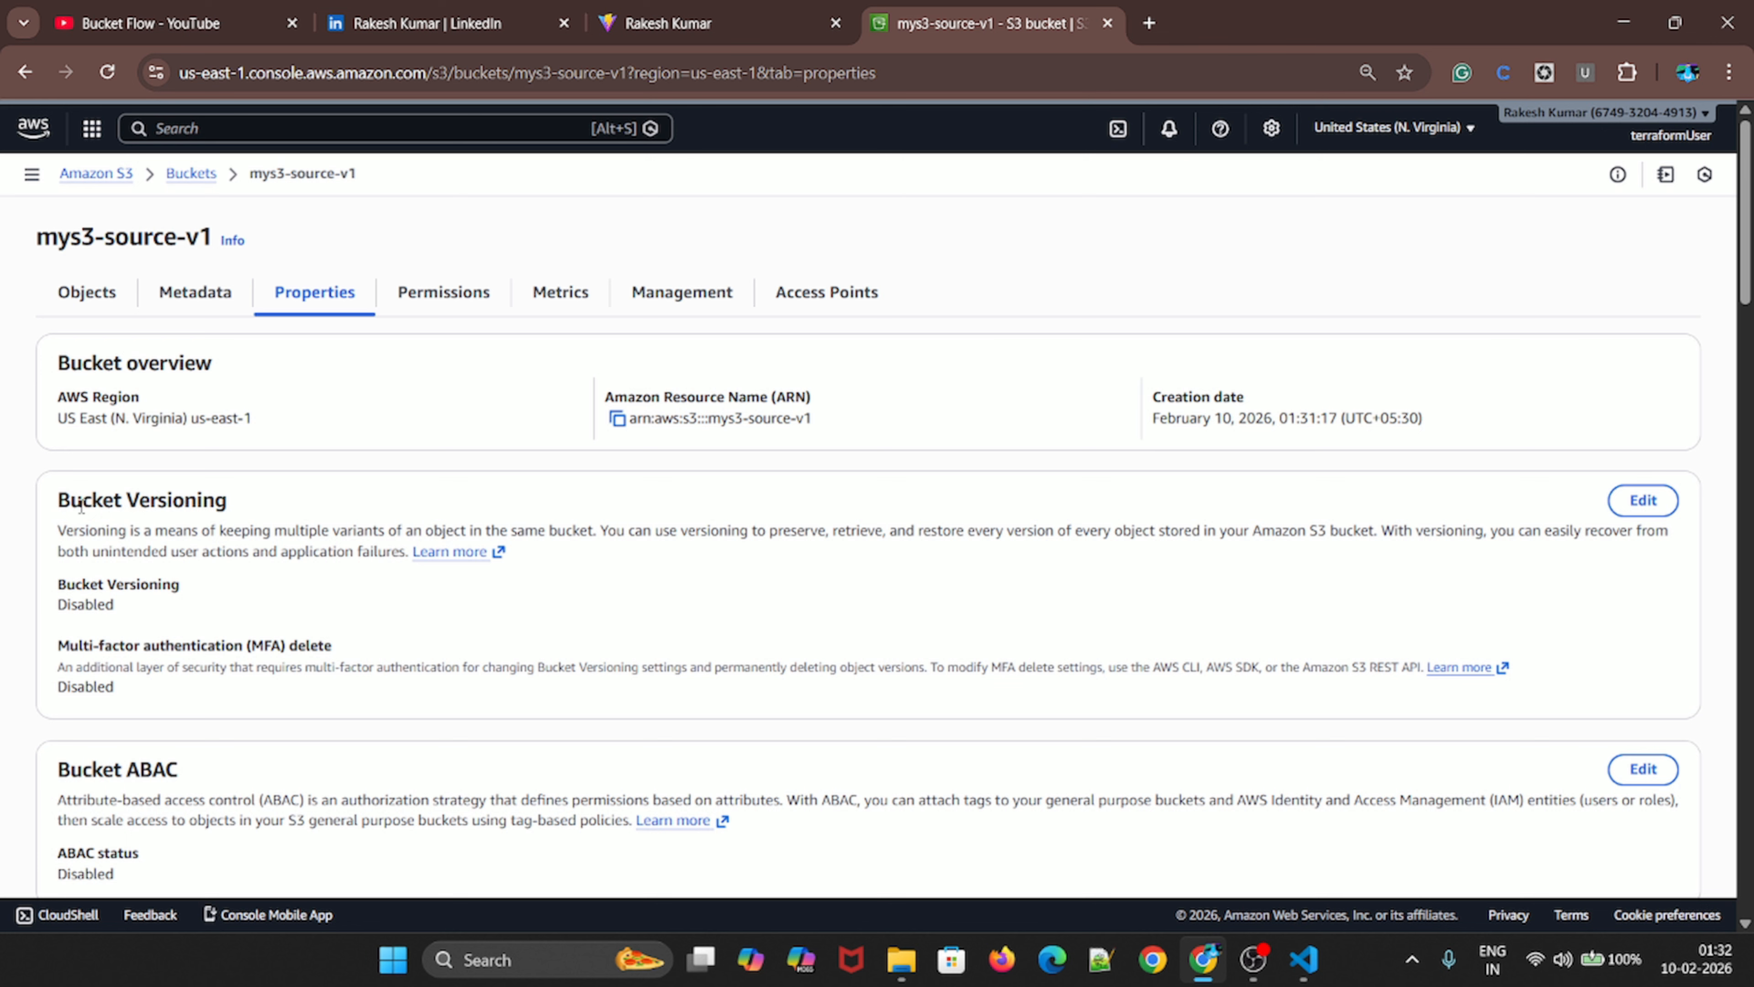
left_click_drag(81, 508, 212, 511)
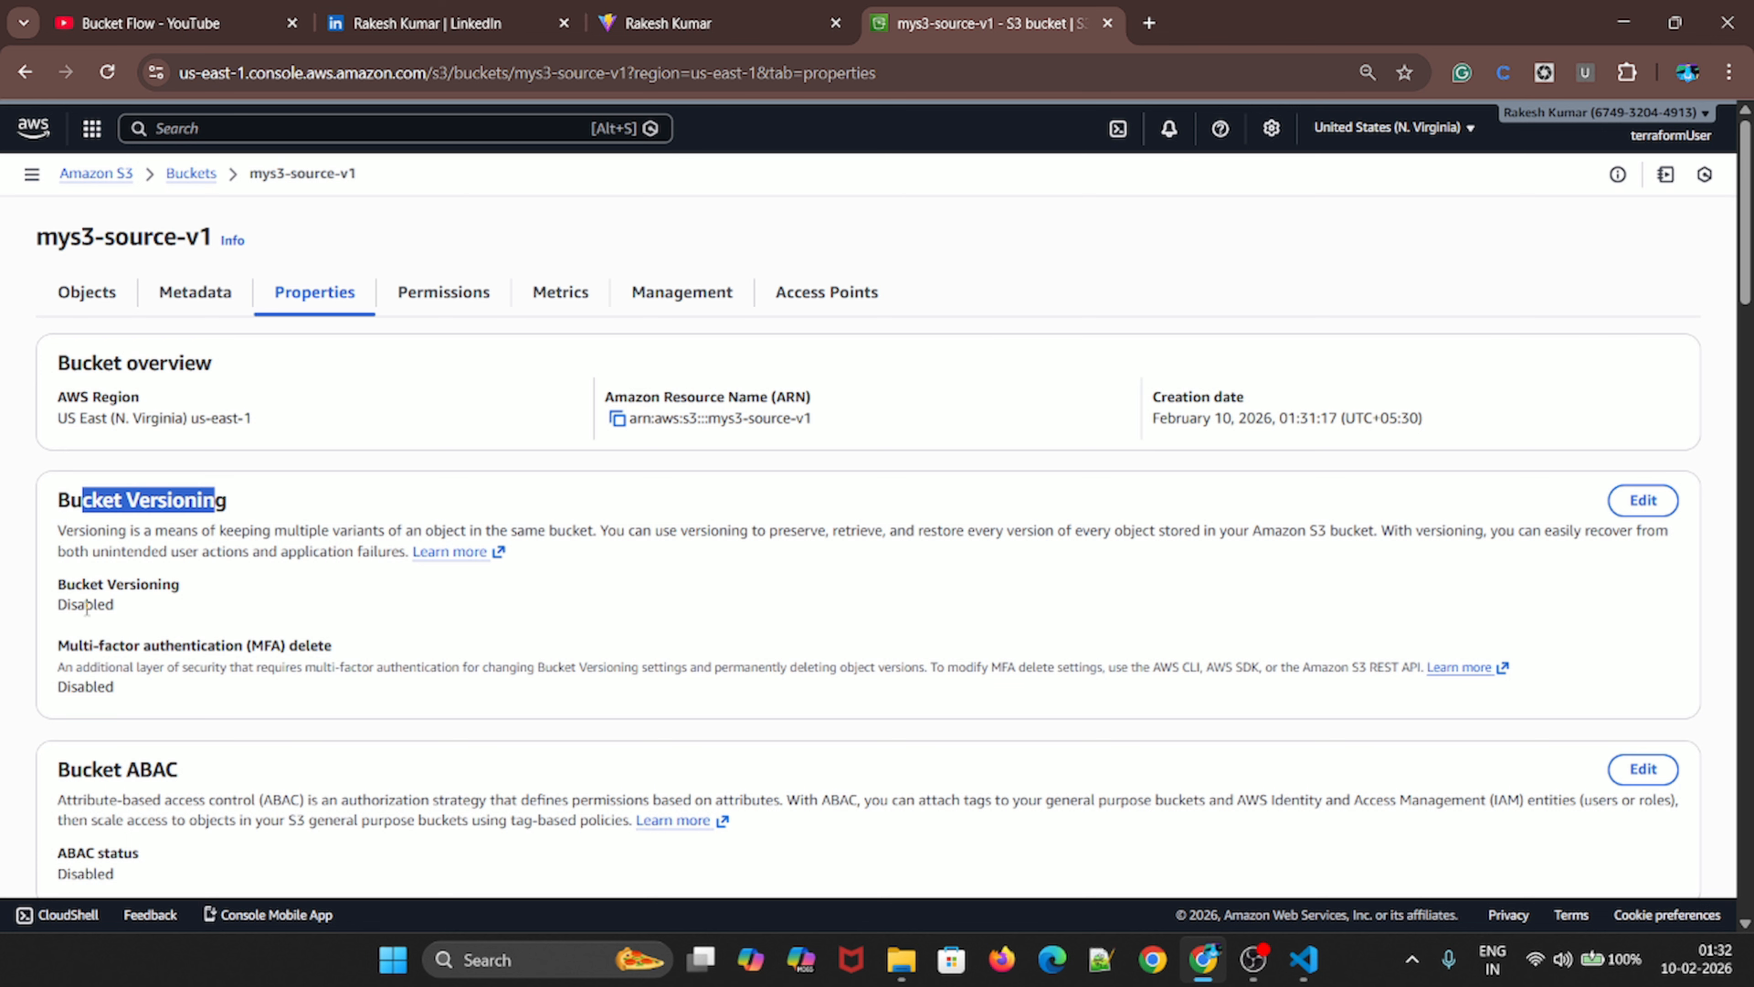
left_click(1643, 499)
left_click(104, 447)
left_click(1634, 665)
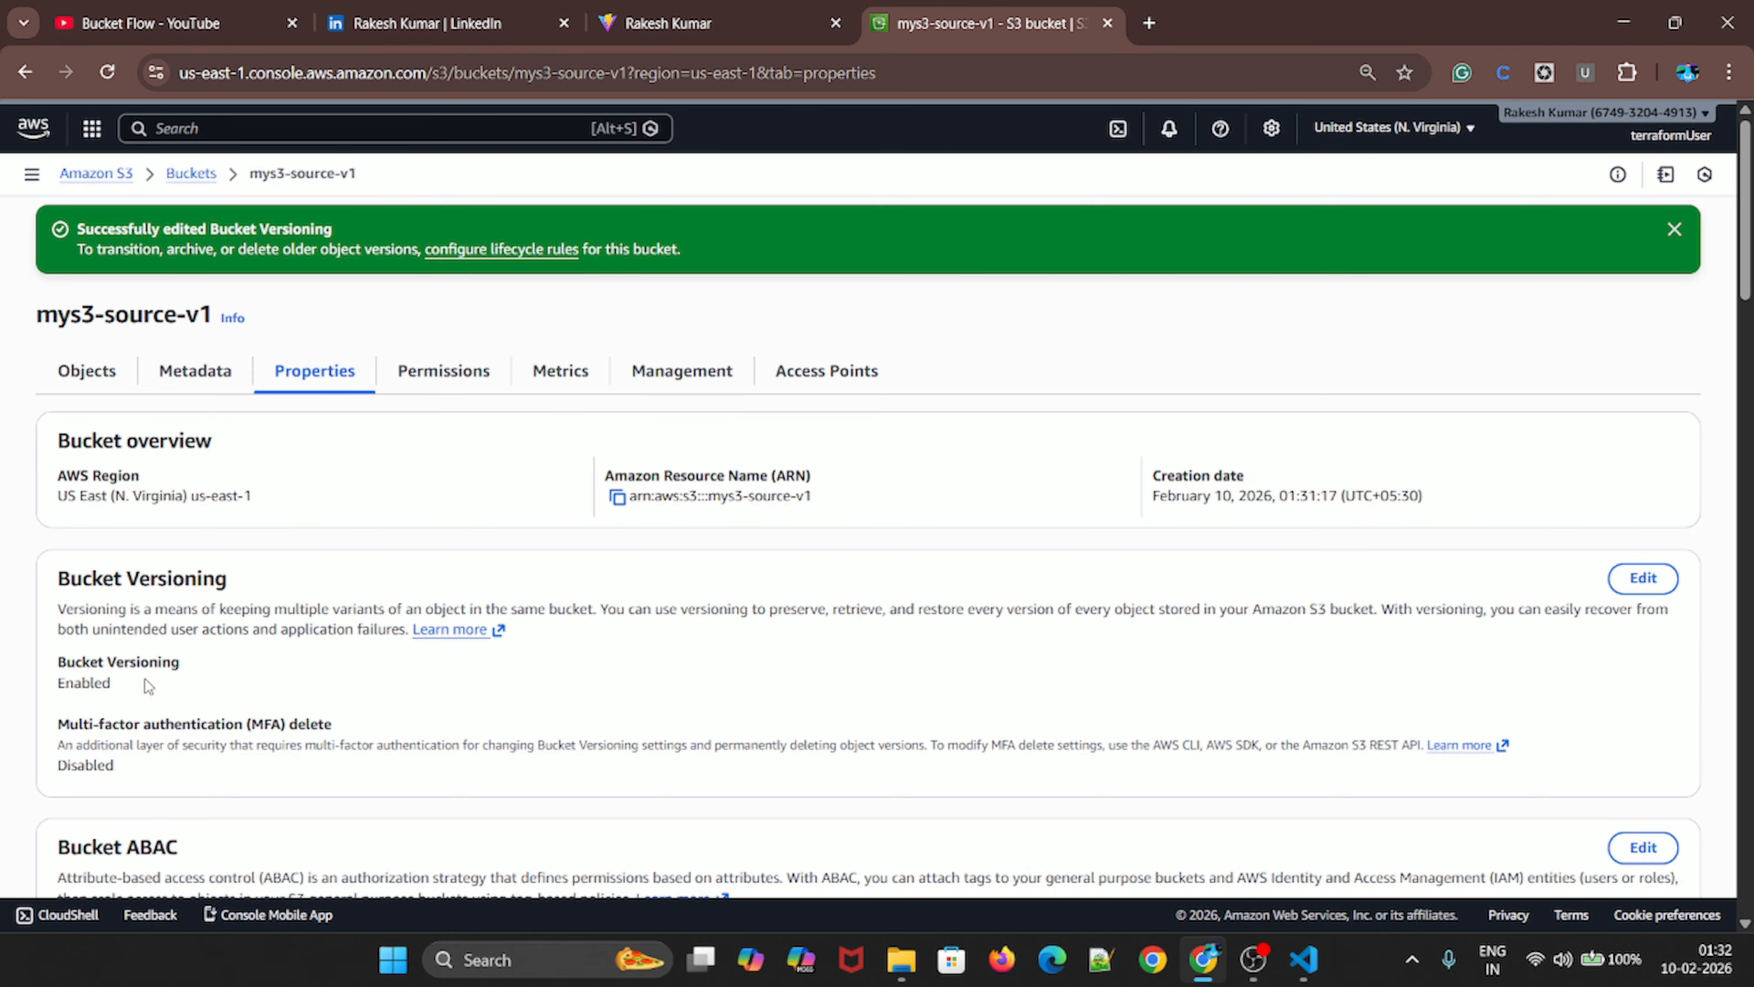
Upload S3-web.png from Downloads to the mys3-source-v1 bucket
left_click(188, 173)
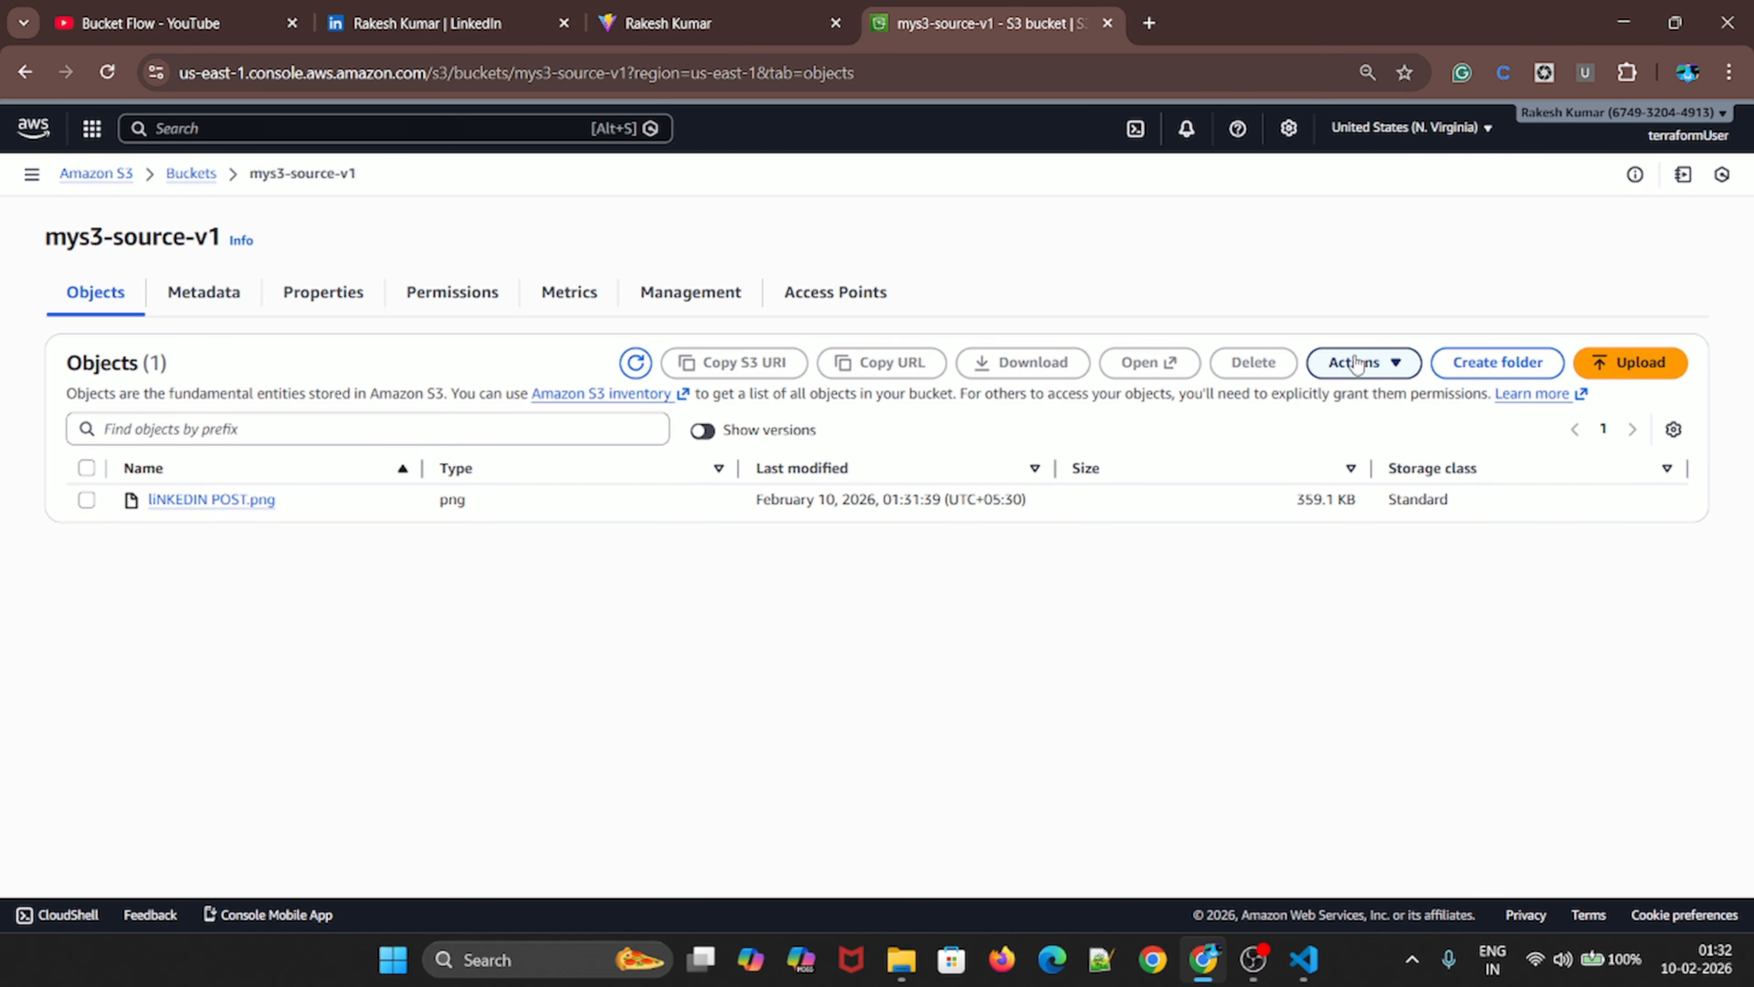
left_click(1629, 362)
left_click(1505, 414)
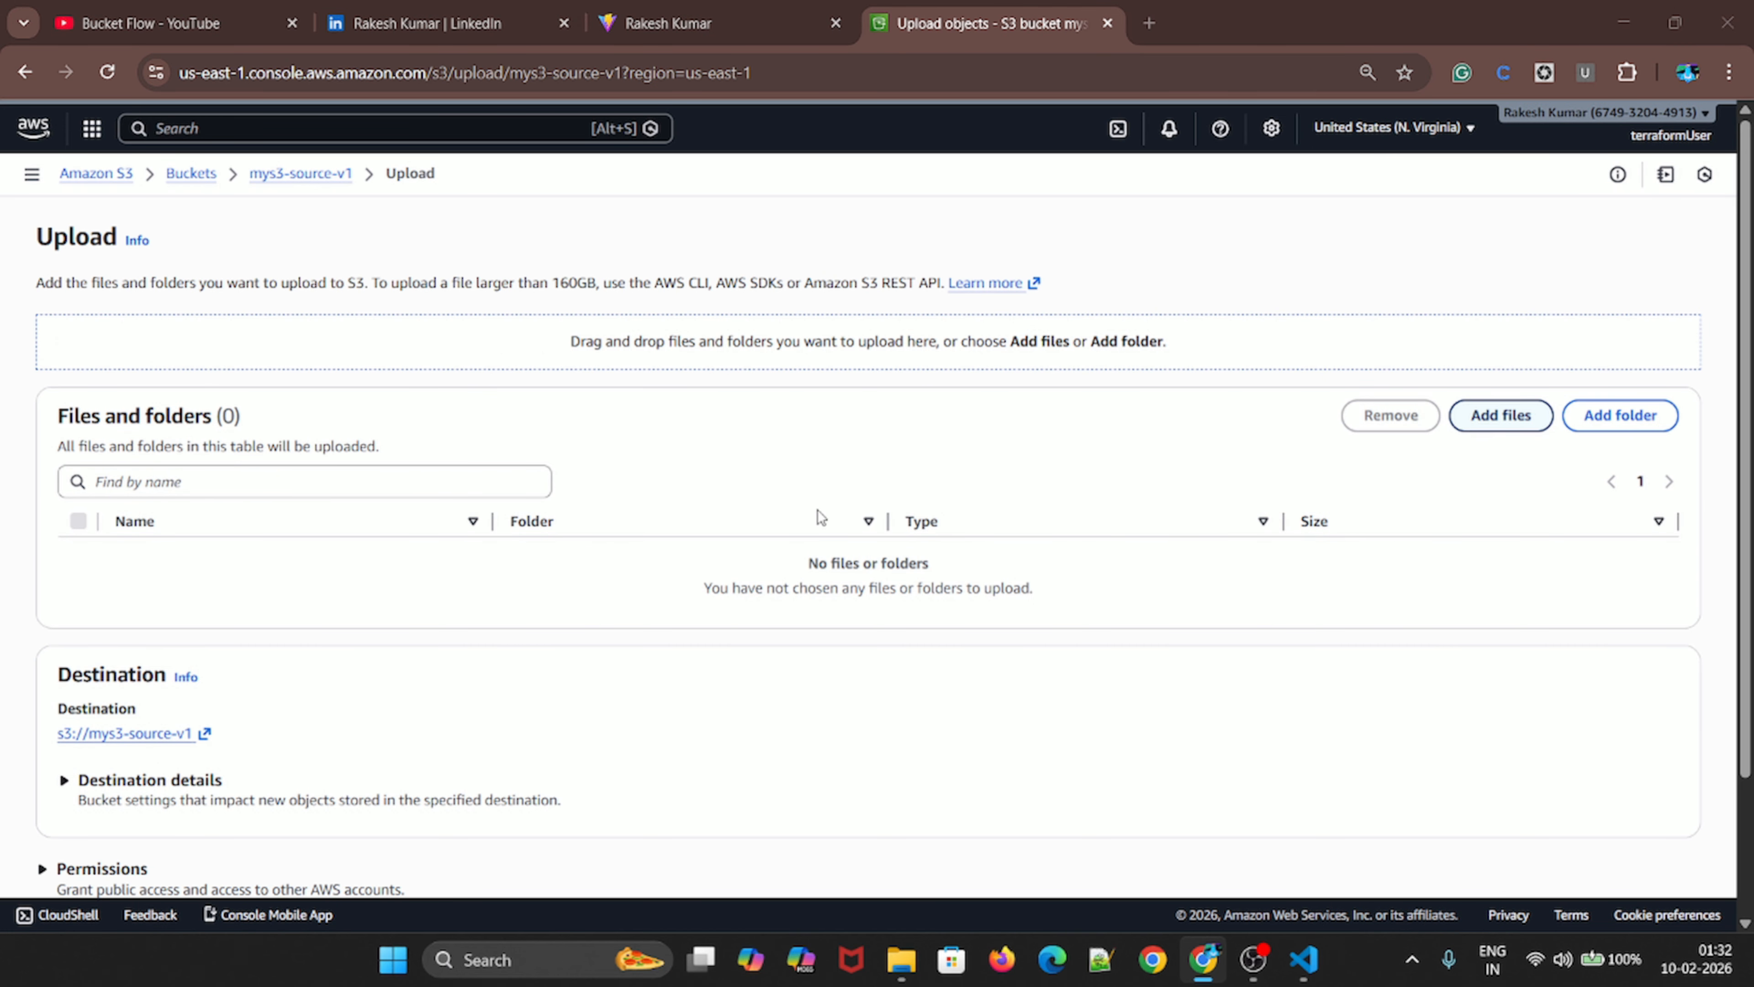
left_click(262, 687)
left_click(1562, 857)
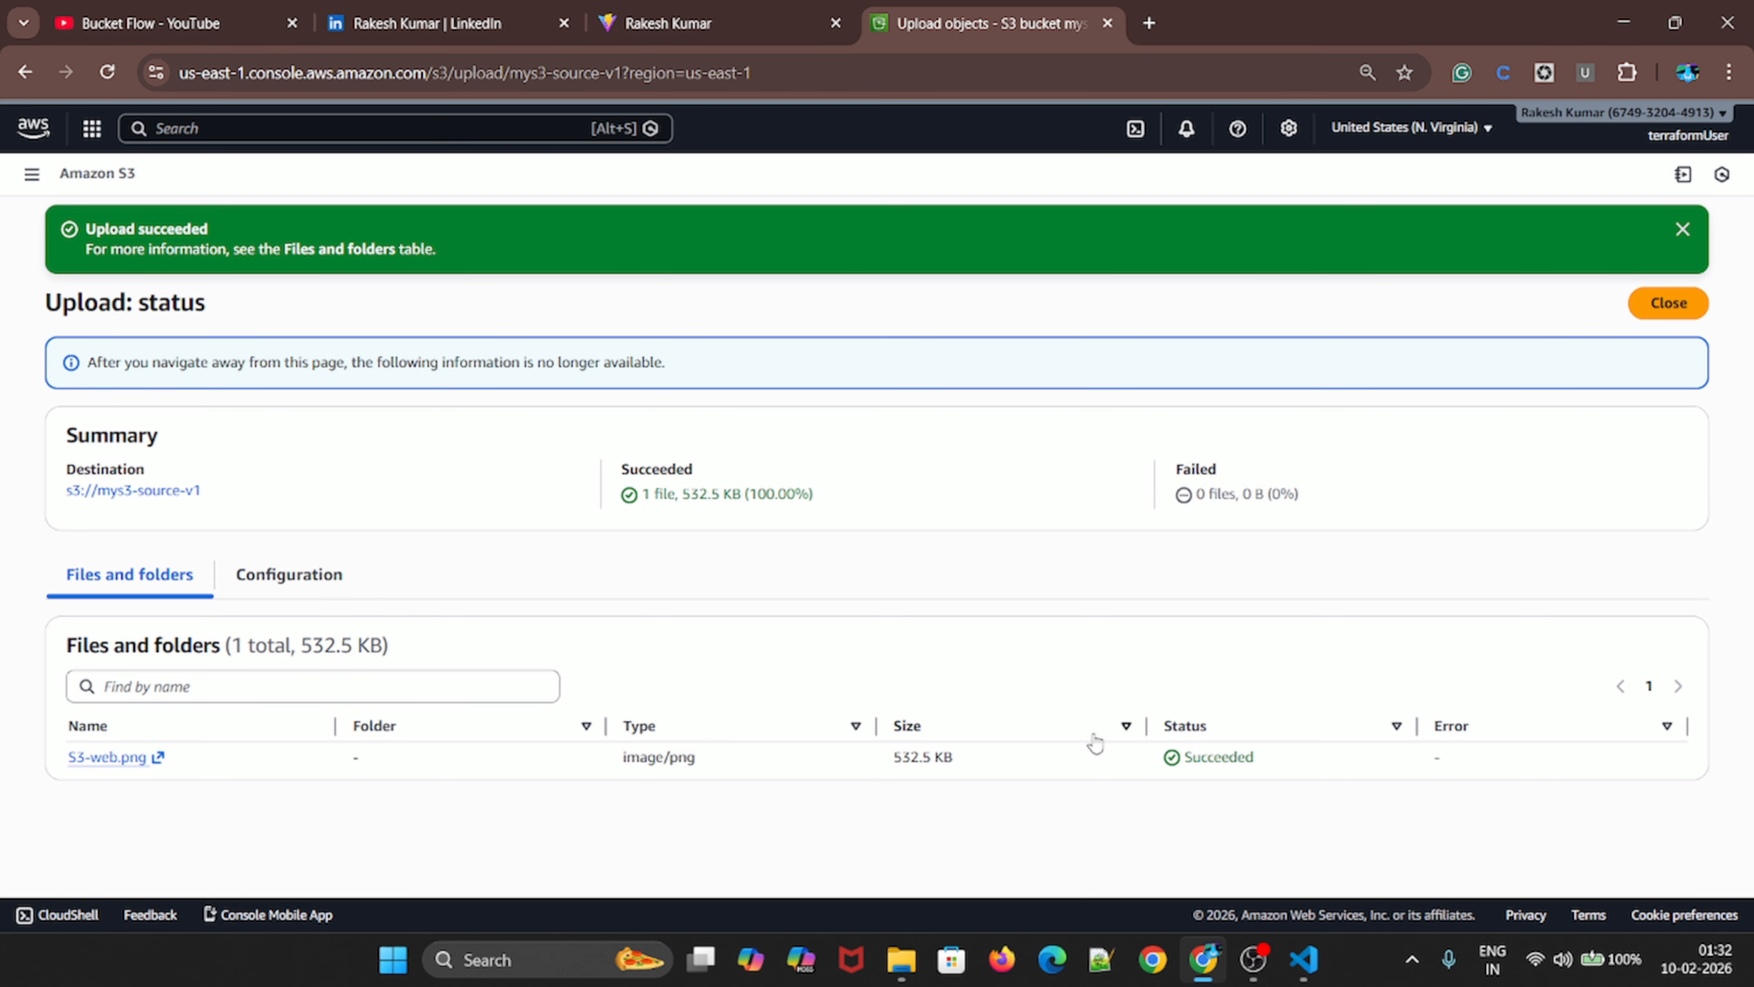
Show the object versions in the mys3-source-v1 bucket and compare the version IDs of liNKEDIN POST.png and S3-web.png
left_click(31, 176)
left_click(138, 302)
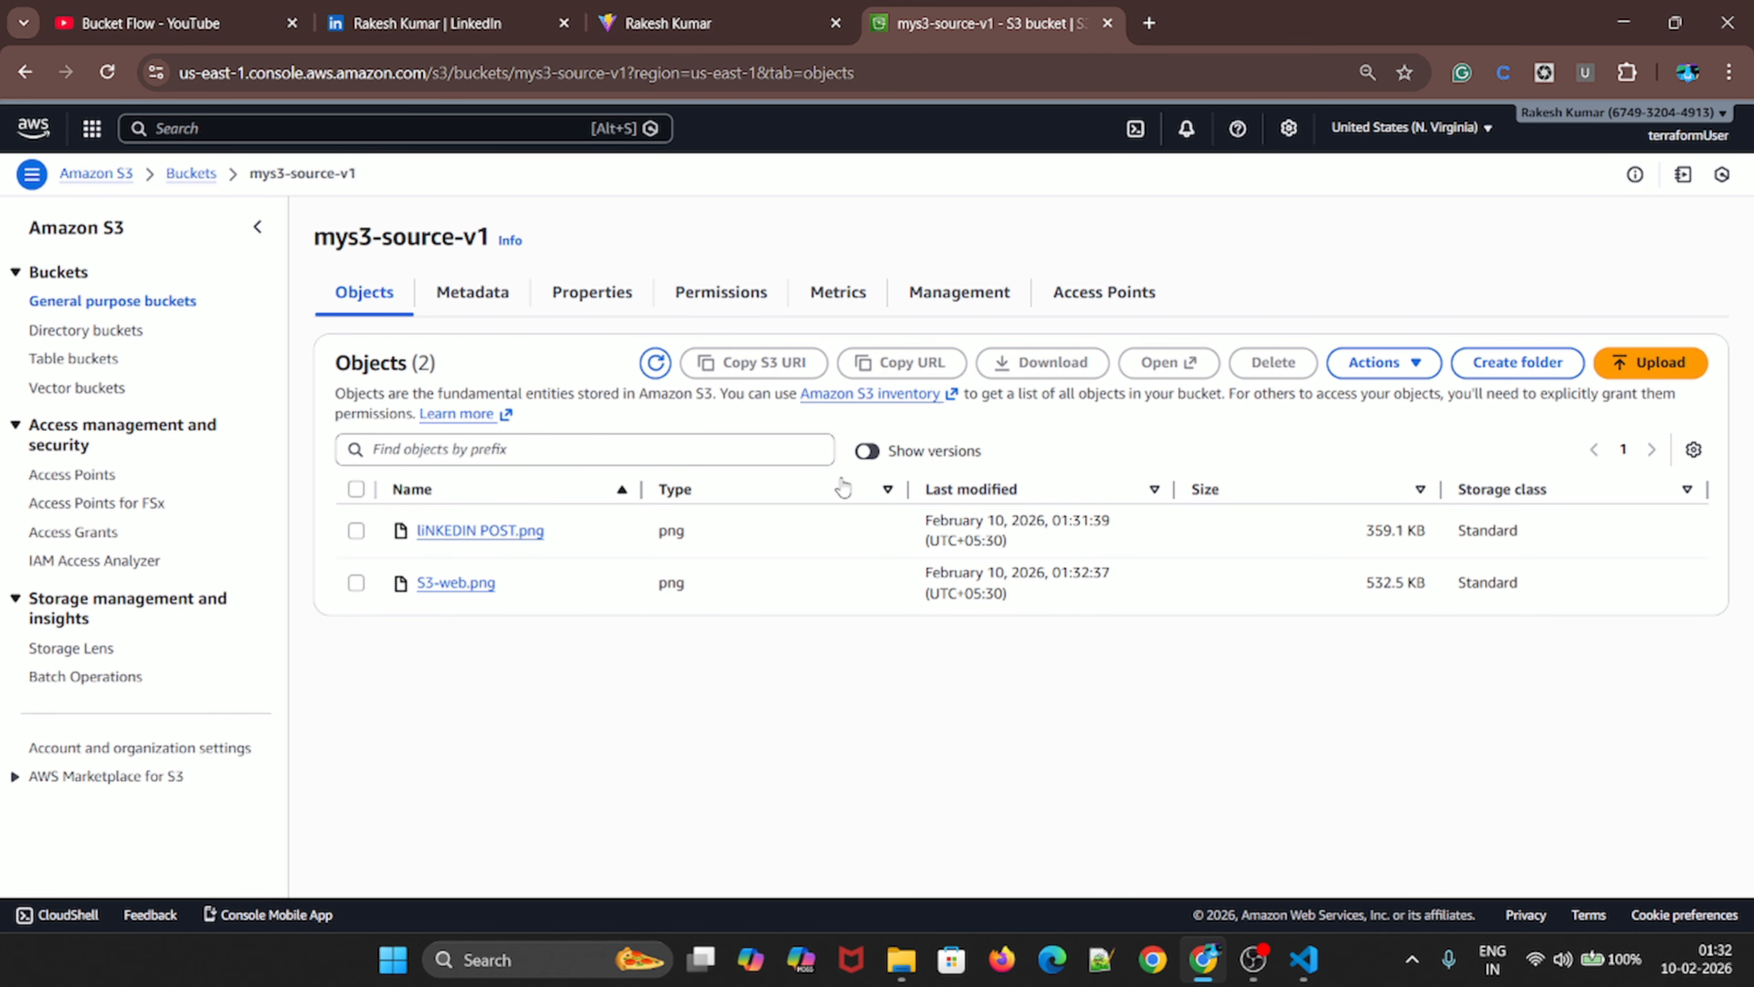
left_click_drag(888, 452, 986, 454)
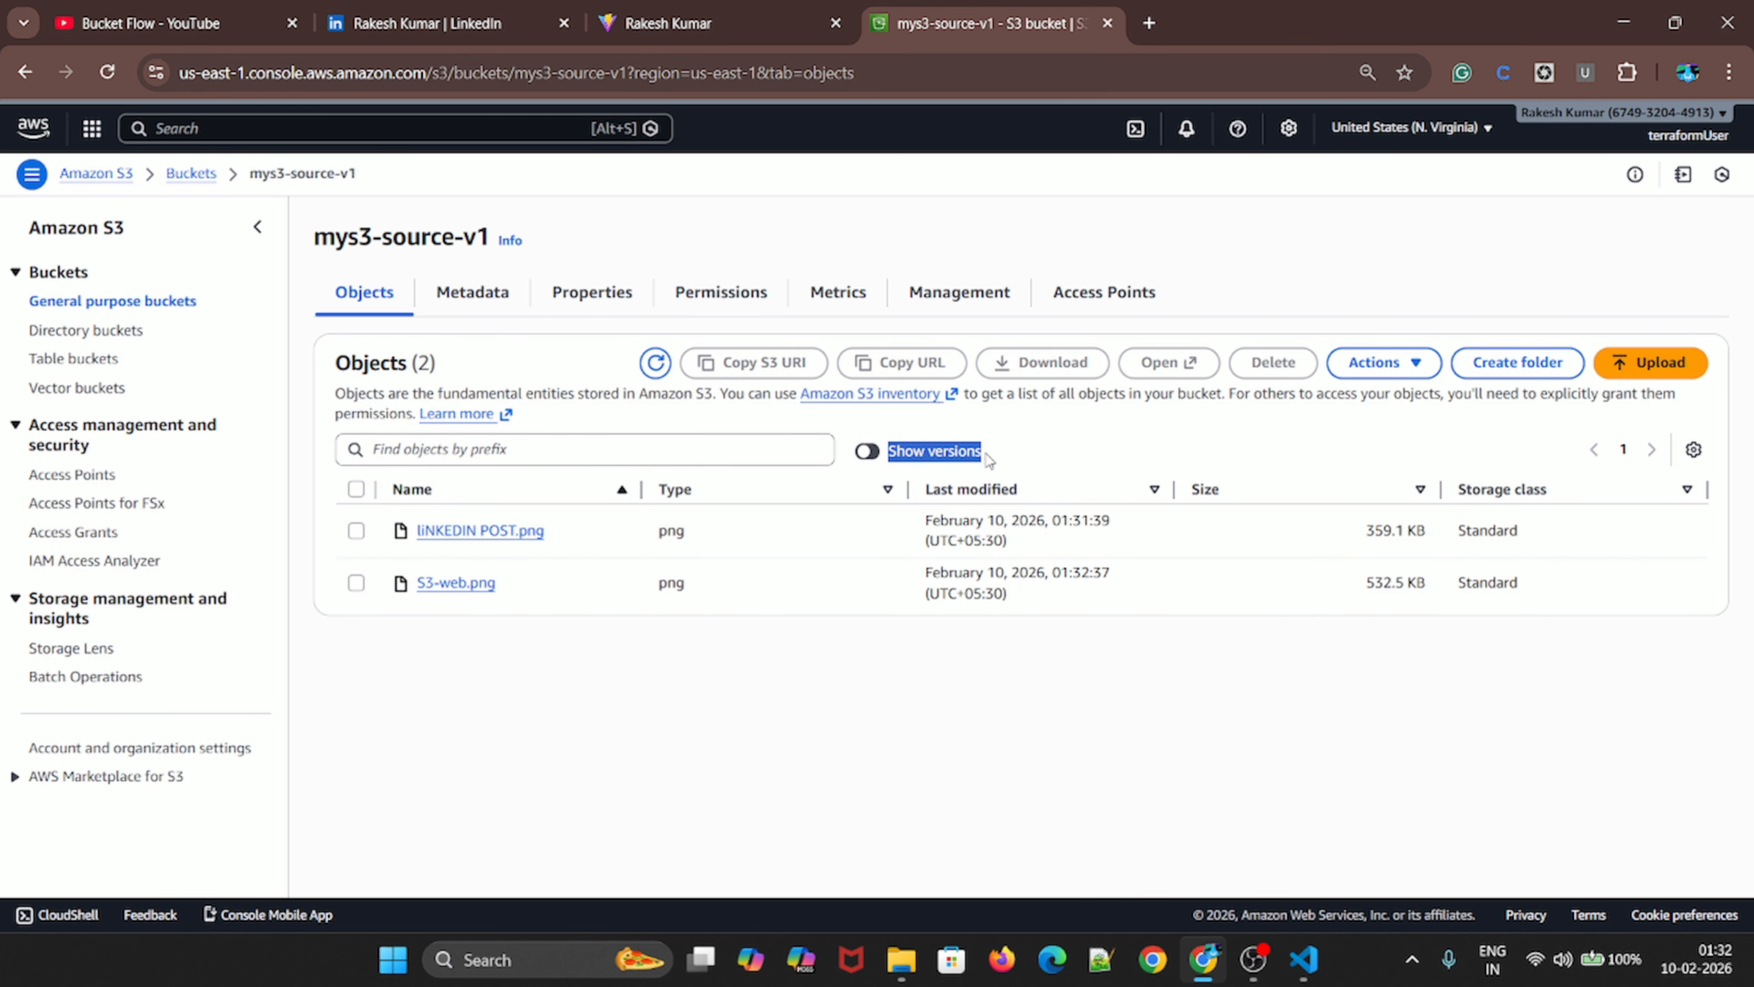
left_click(840, 669)
left_click(877, 453)
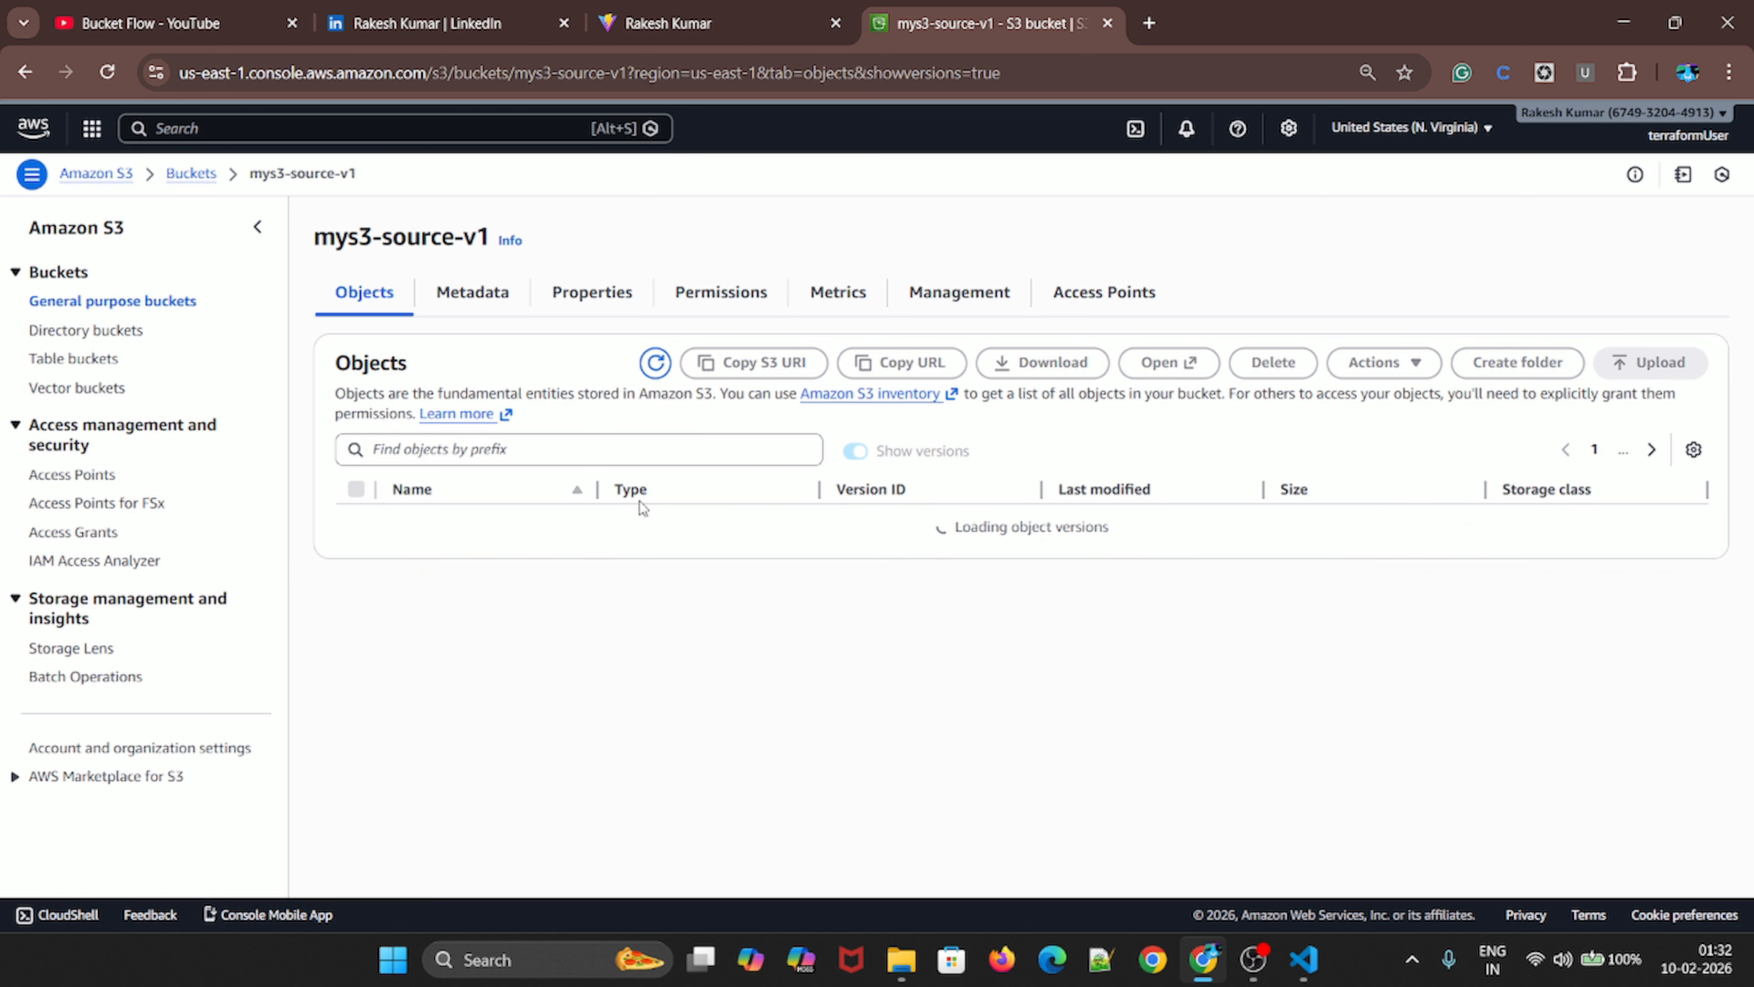
left_click_drag(839, 577, 926, 601)
left_click(926, 601)
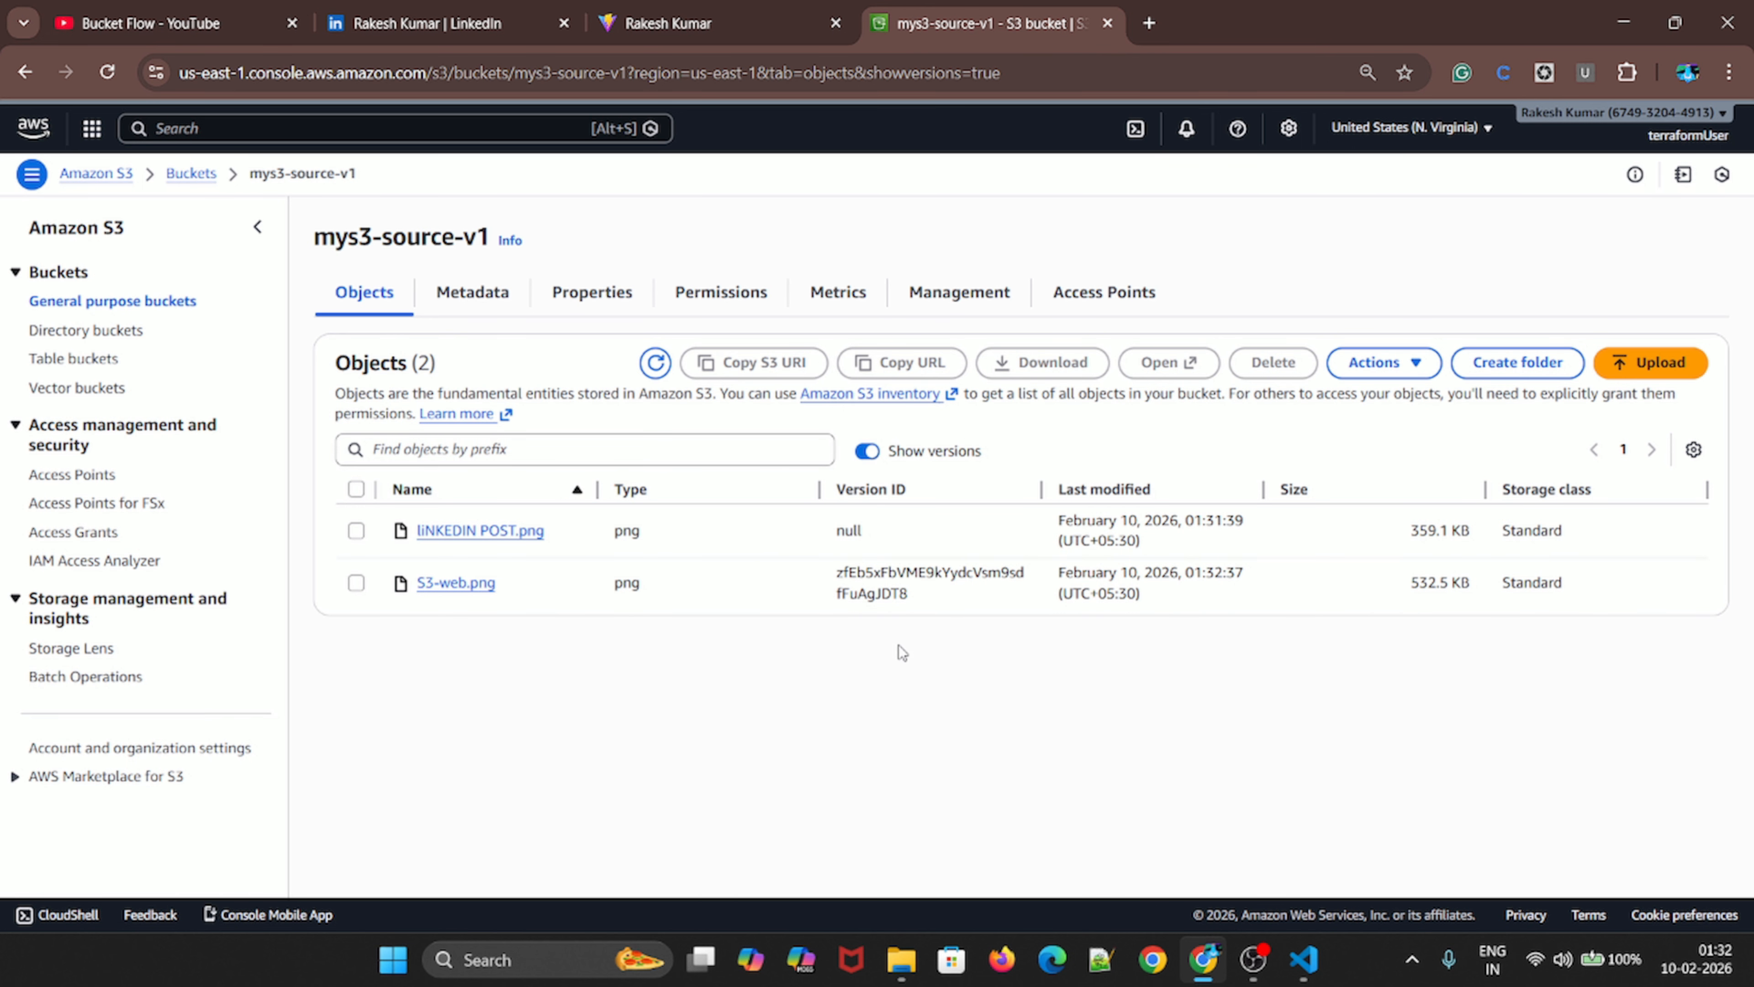
left_click_drag(865, 536, 839, 528)
left_click(810, 534)
left_click_drag(839, 575, 920, 599)
left_click(946, 662)
Upload index.html from Downloads to the mys3-source-v1 bucket
left_click(1650, 362)
left_click(1501, 414)
left_click(283, 242)
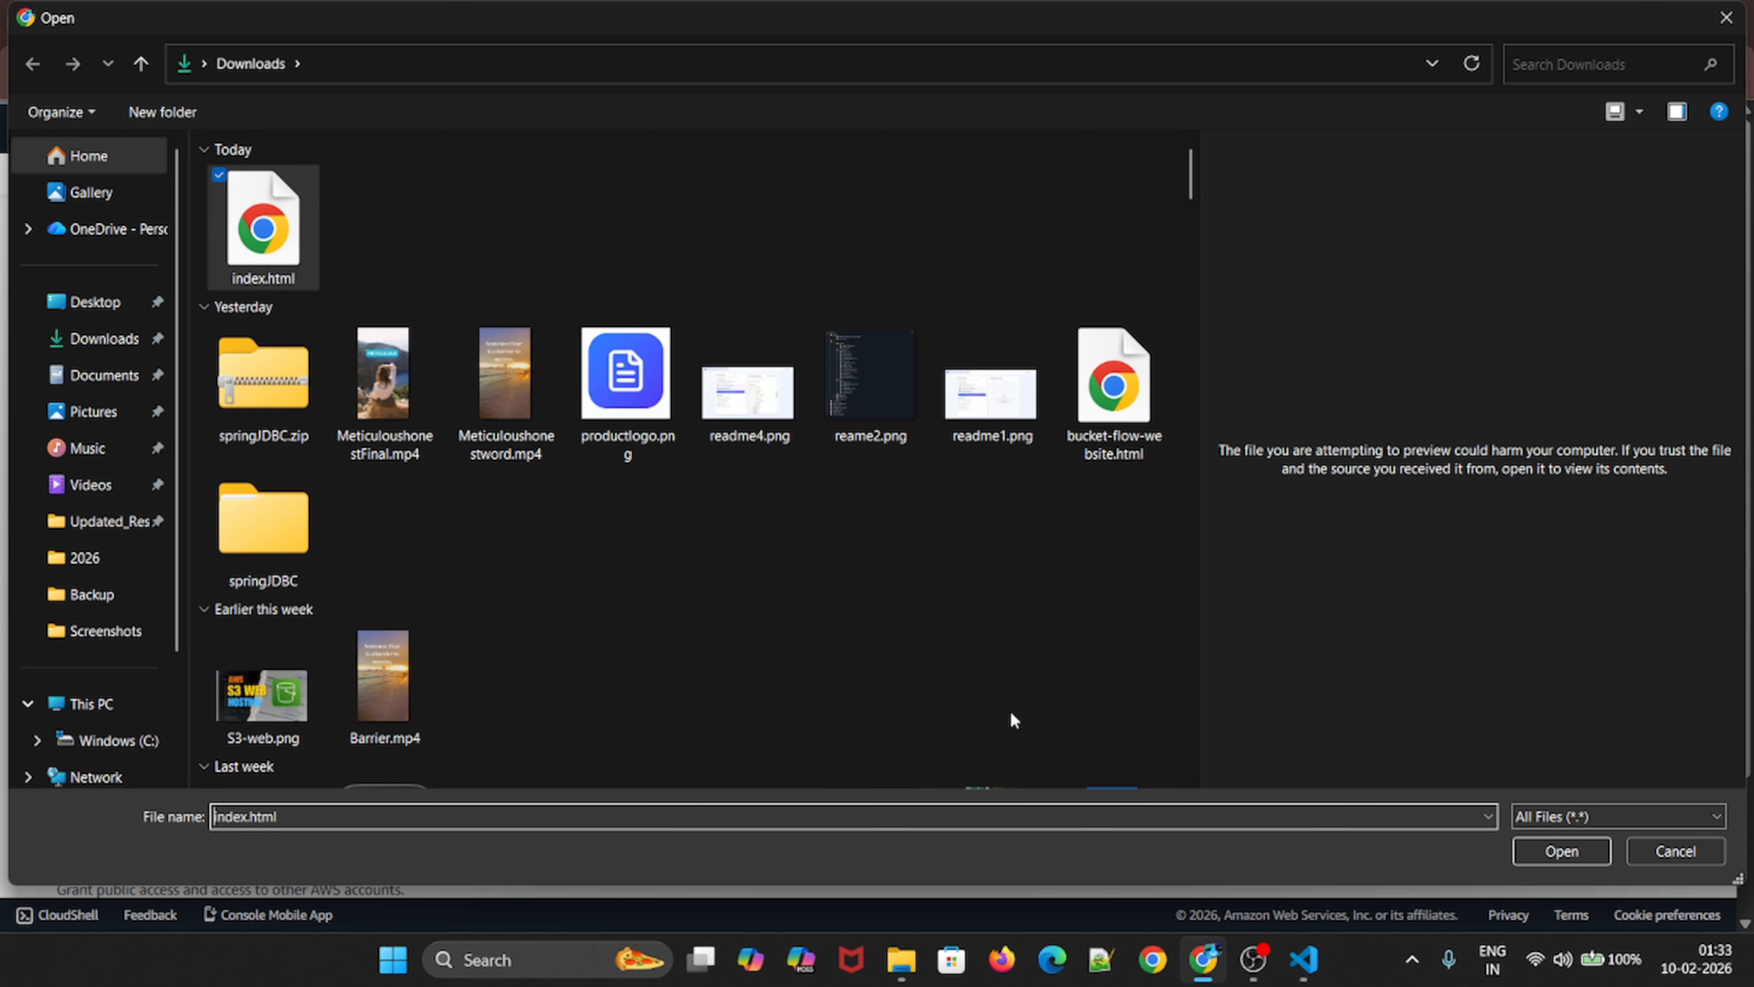
left_click(1528, 853)
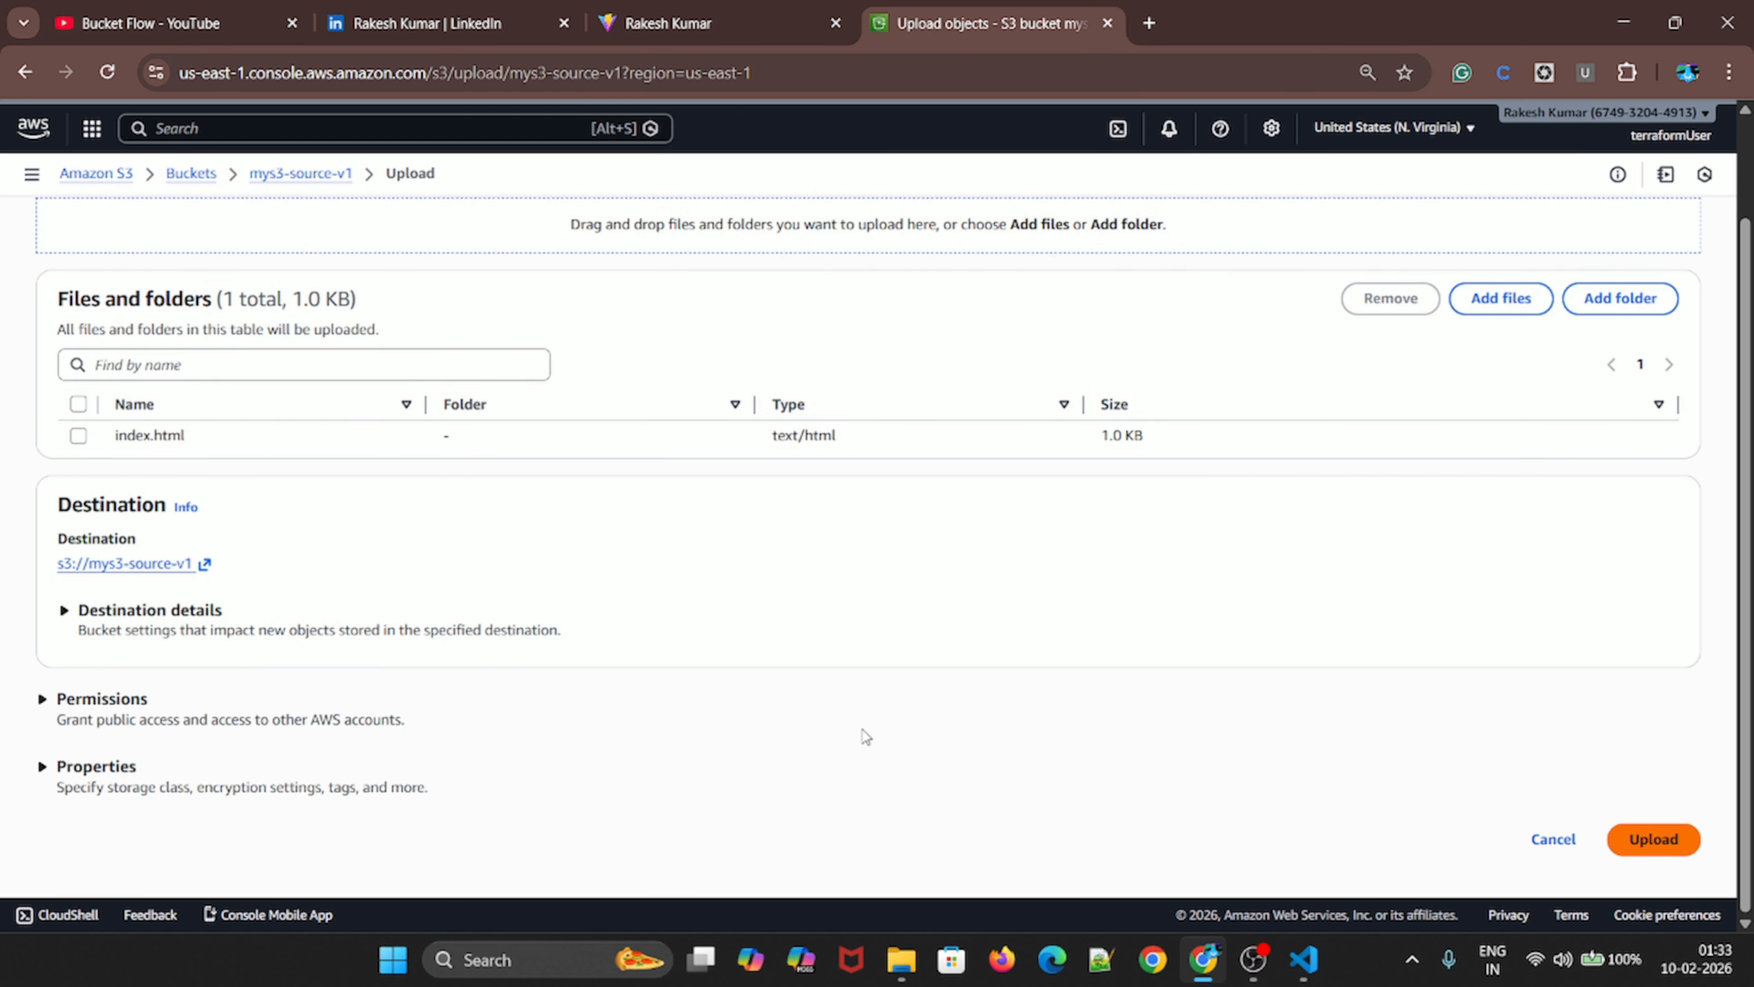
left_click(1653, 839)
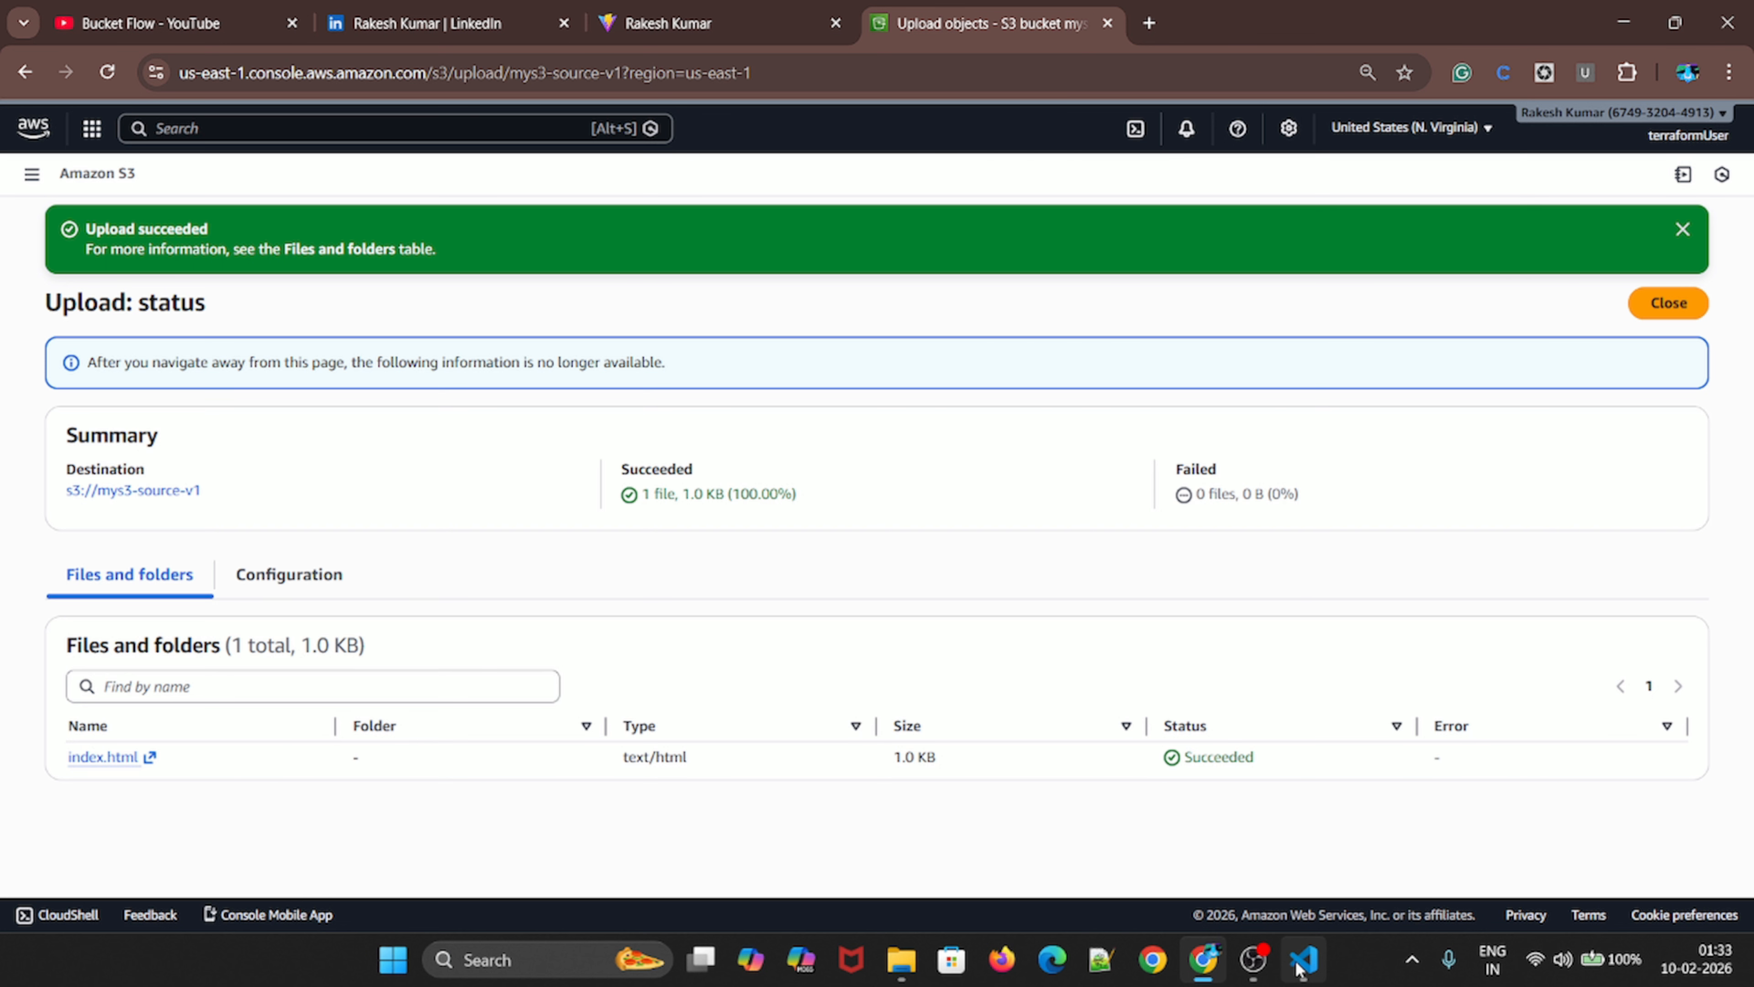
Open index.html from Downloads in Visual Studio Code and remove the surname from the h2 byline
mouse_move(1297, 969)
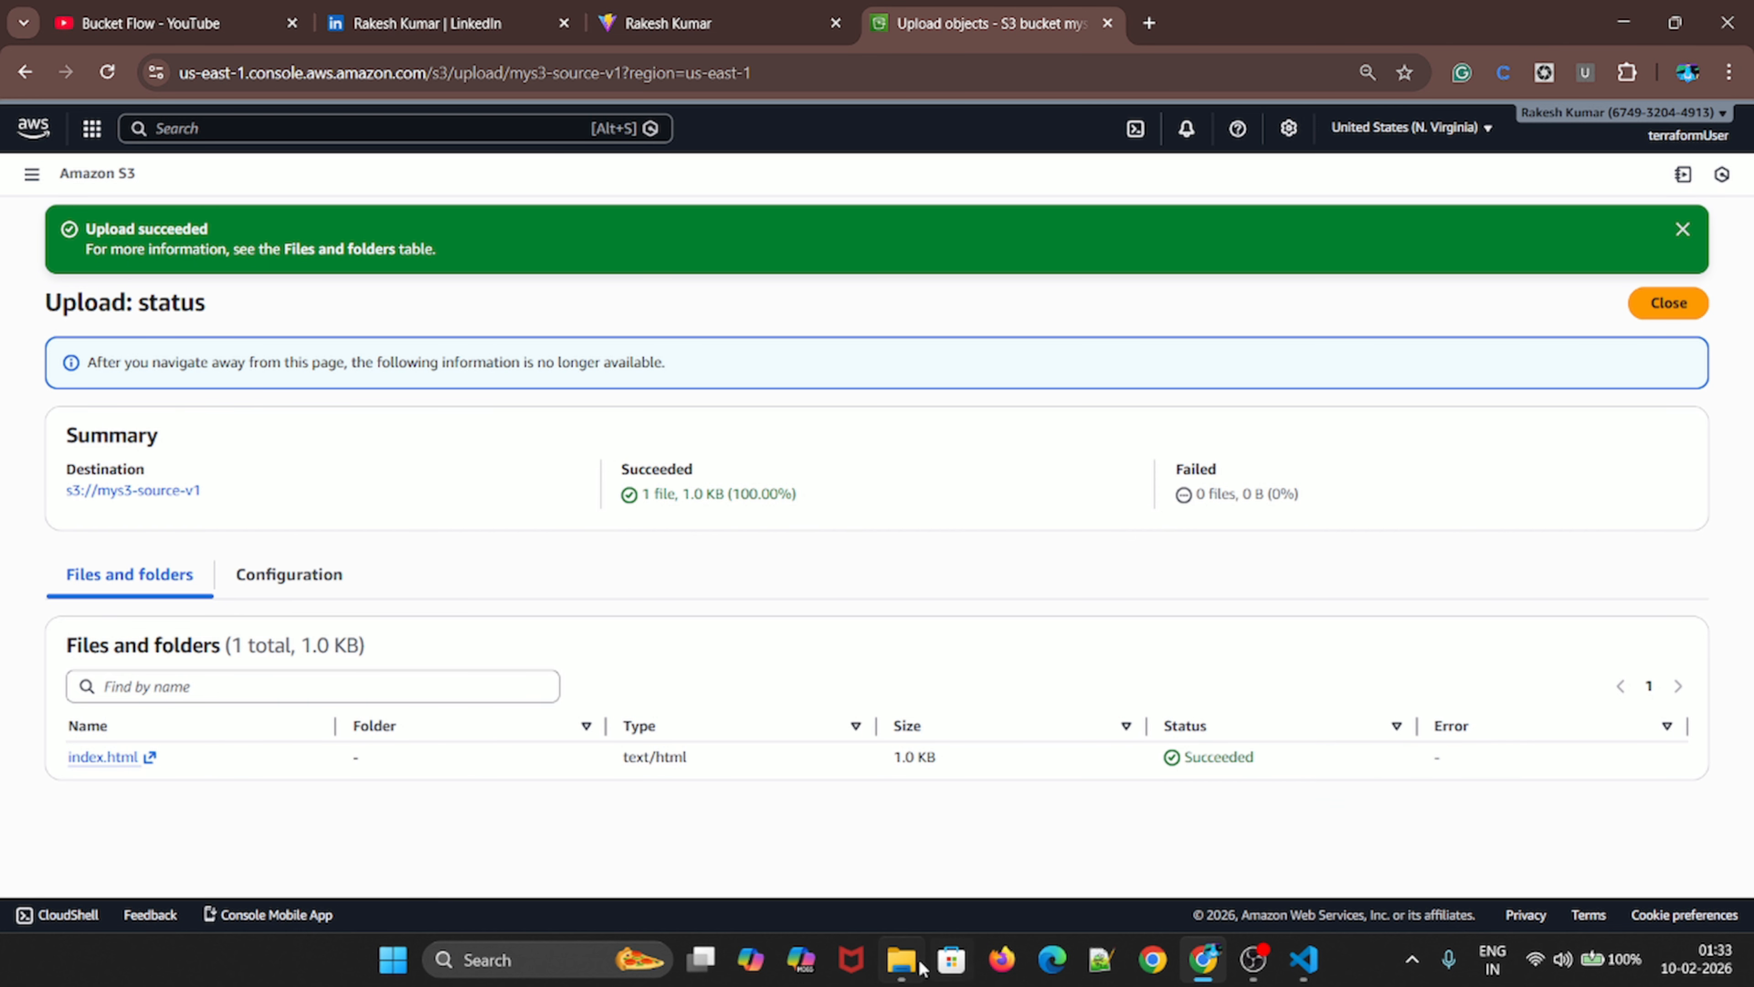
left_click(901, 960)
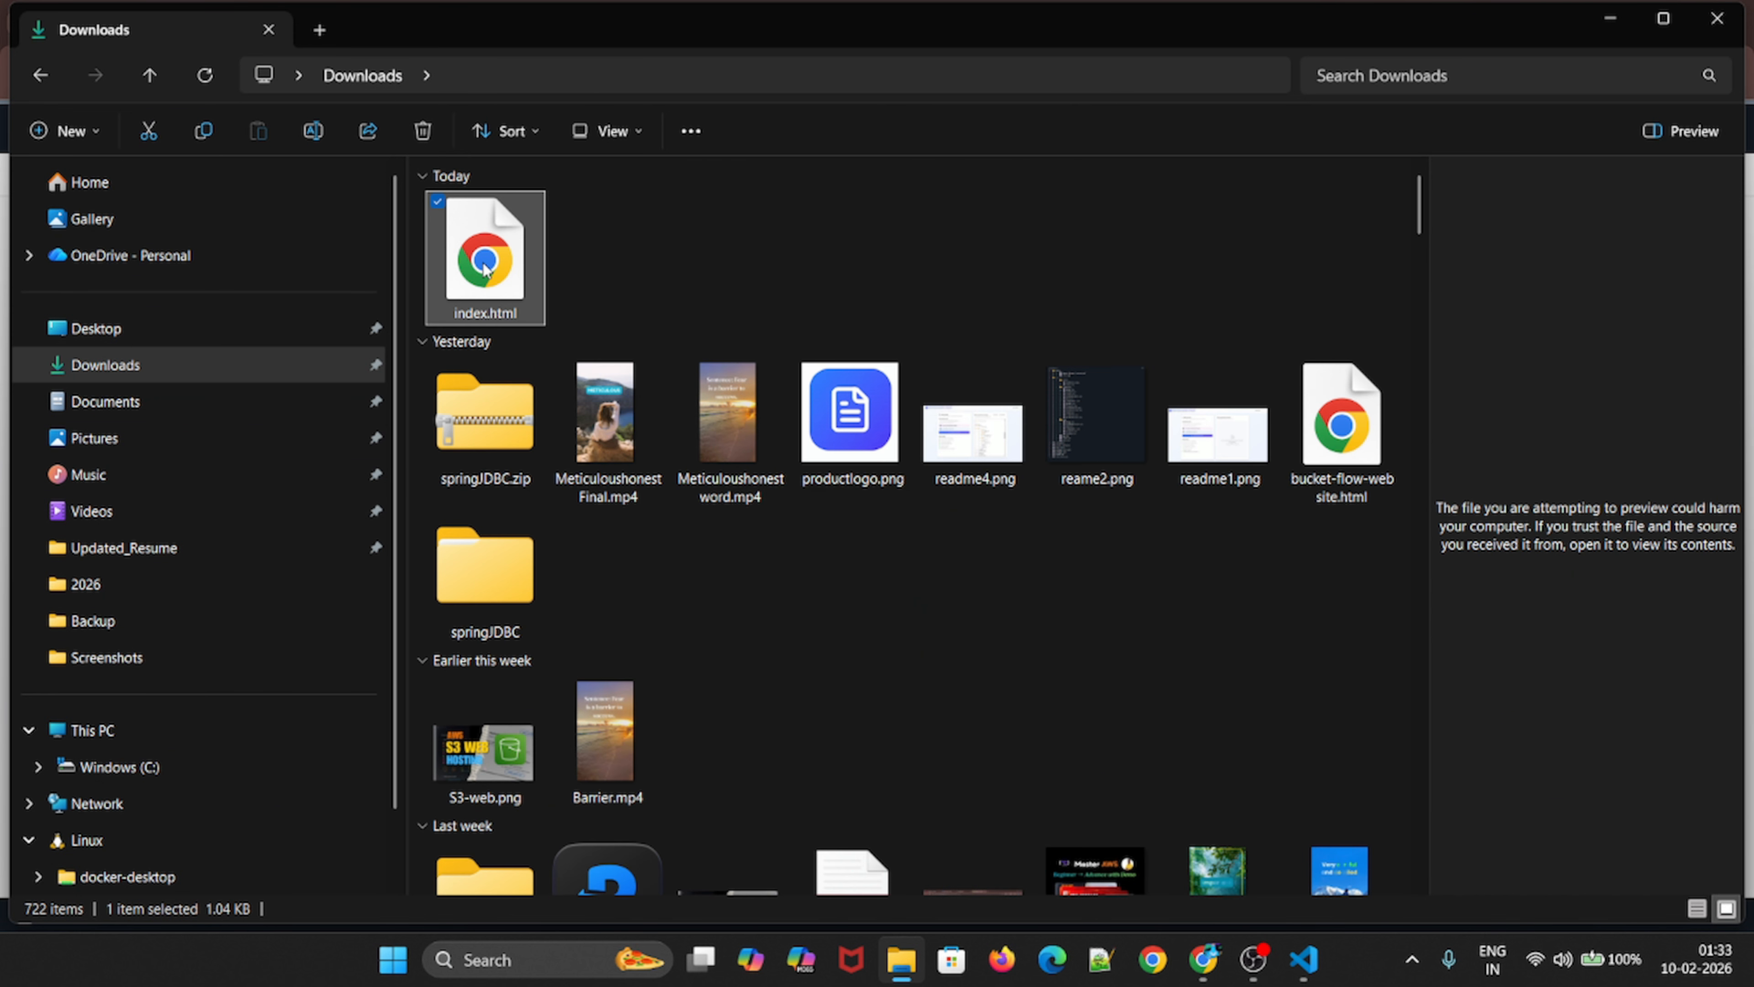
right_click(486, 269)
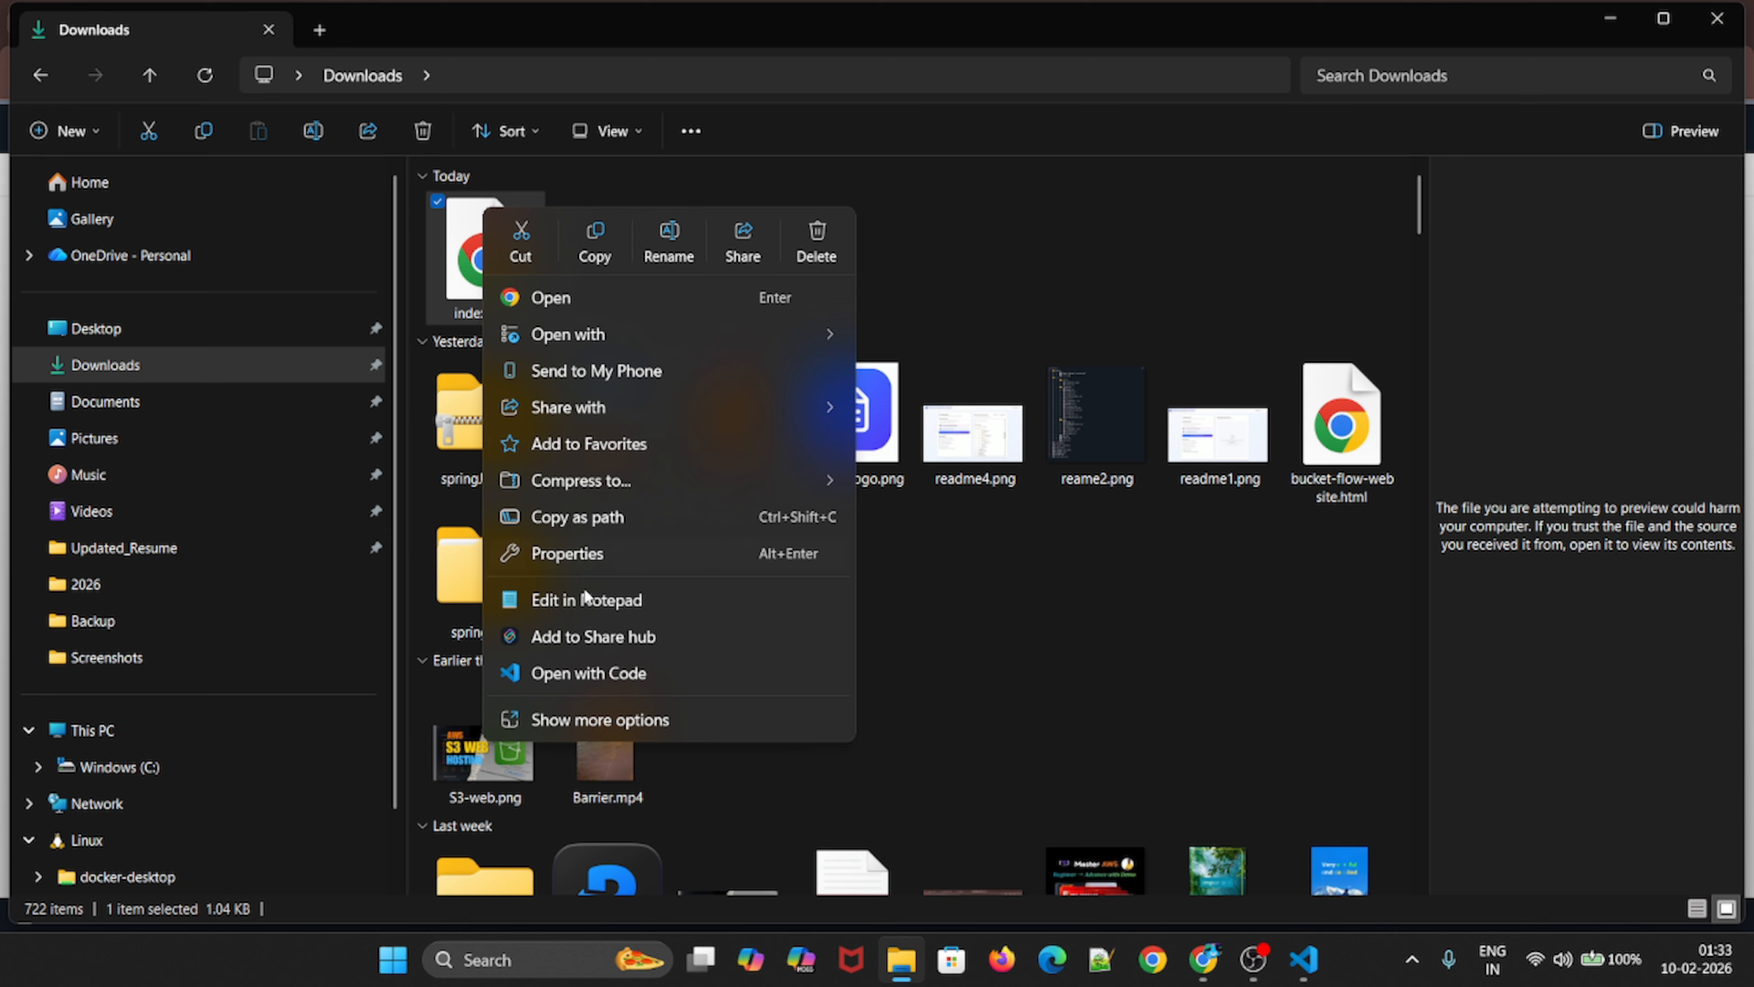
left_click(579, 674)
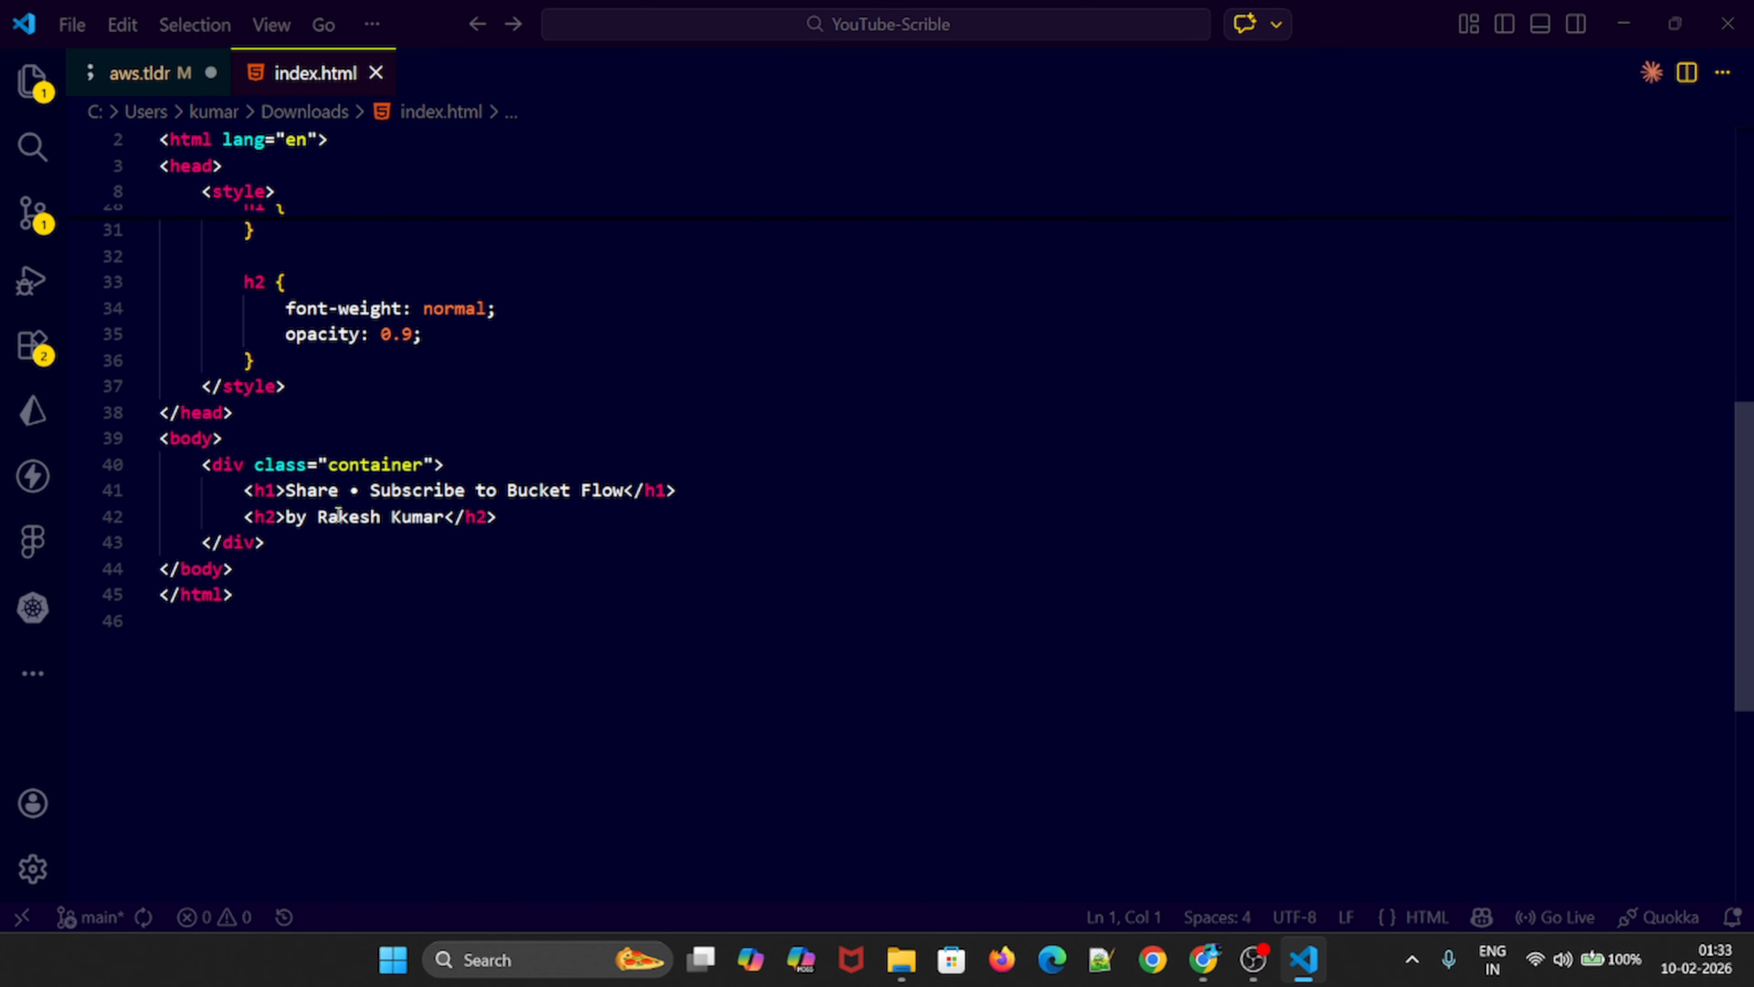
double_click(421, 517)
key("BackSpace")
key("BackSpace")
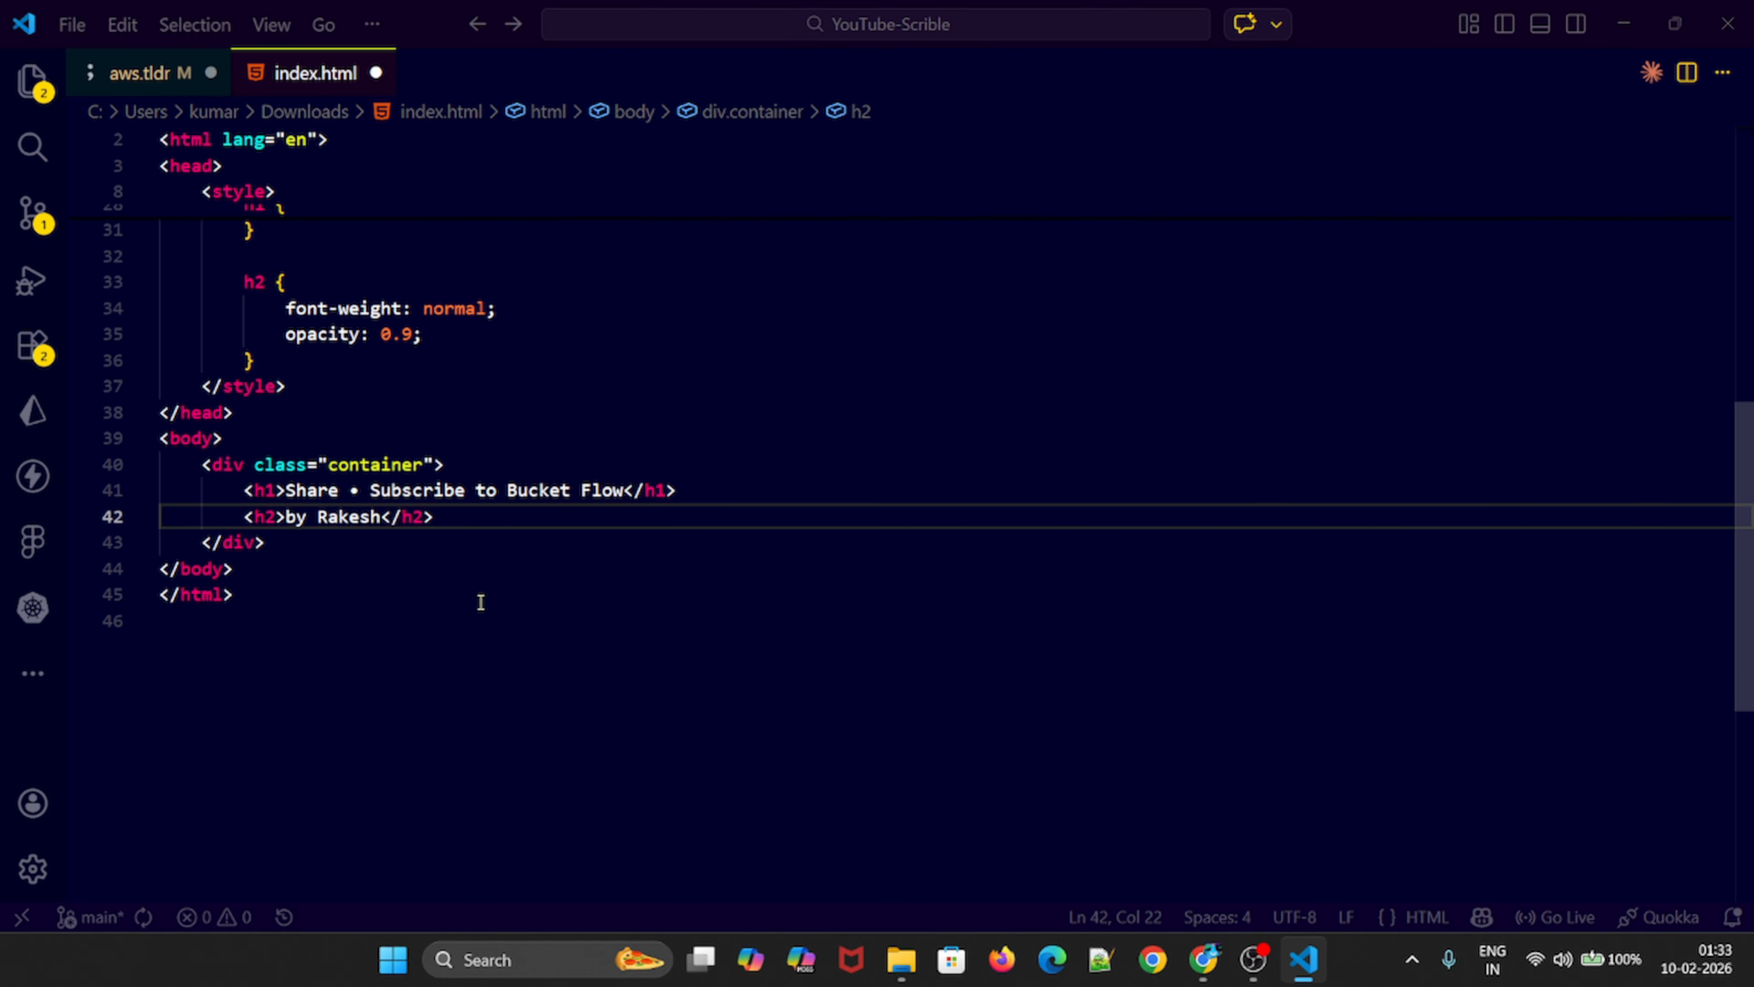
Return to the S3 console in Chrome and upload the edited index.html to the mys3-source-v1 bucket again
key("alt+Tab")
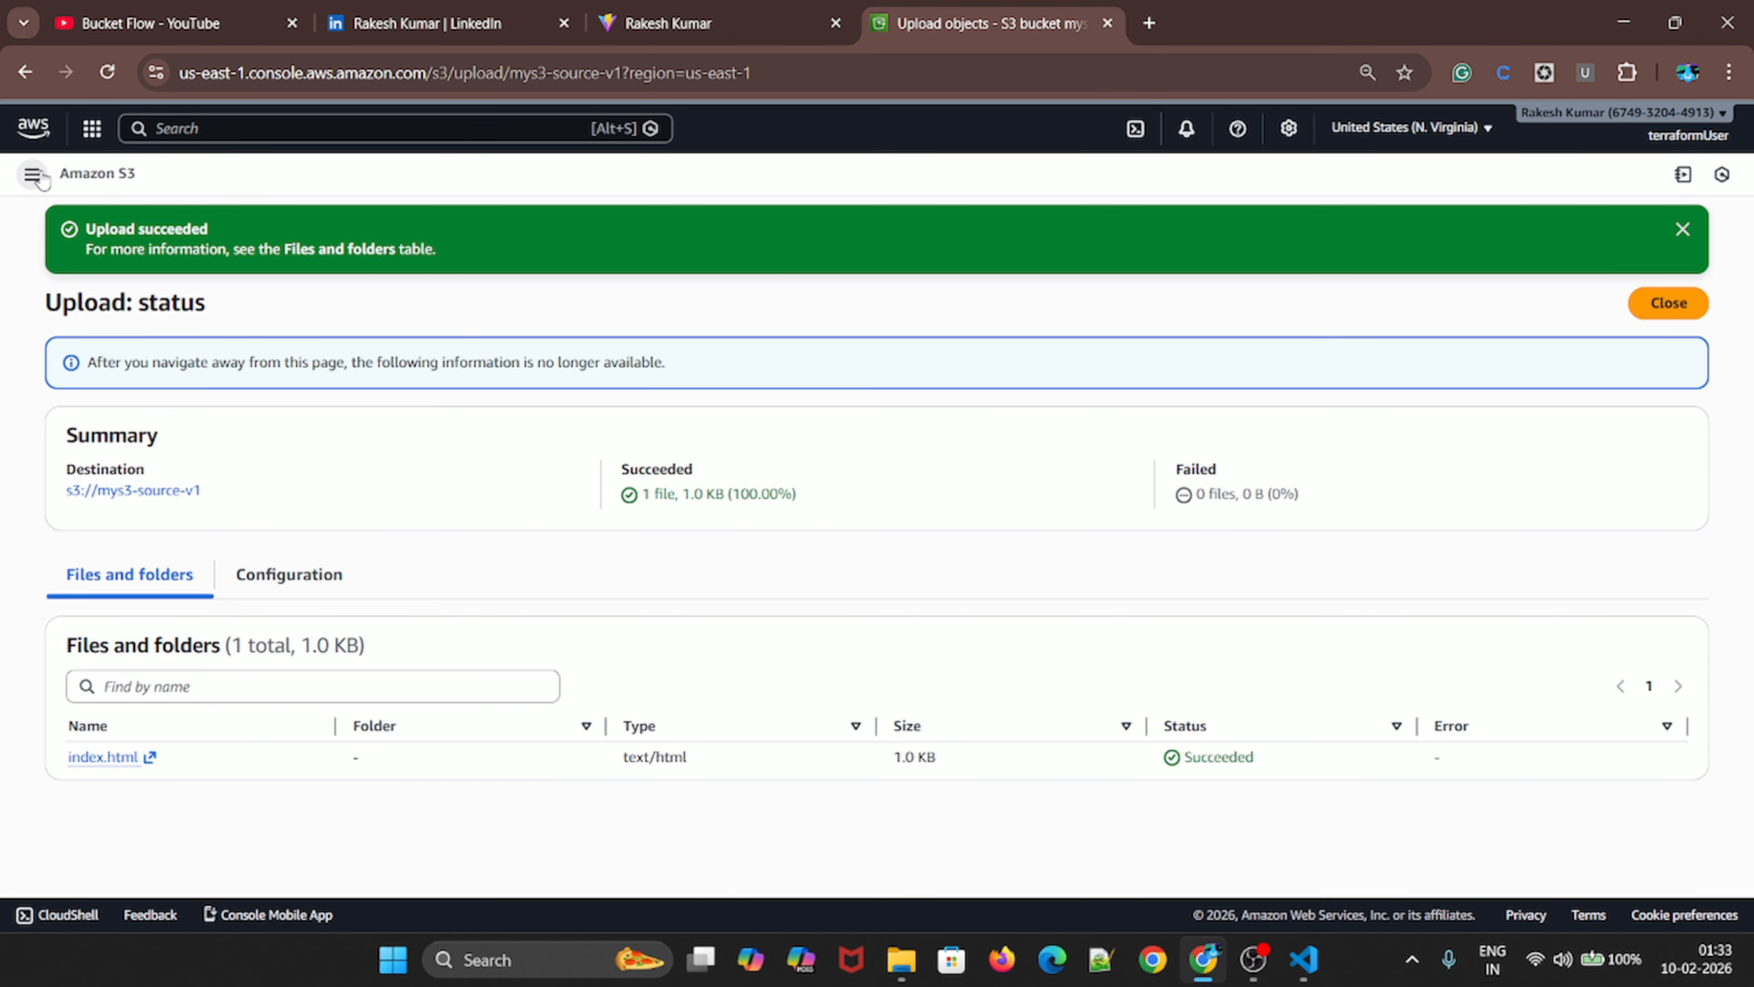
left_click(1689, 303)
left_click(1654, 362)
left_click(1500, 414)
left_click(263, 228)
left_click(1560, 850)
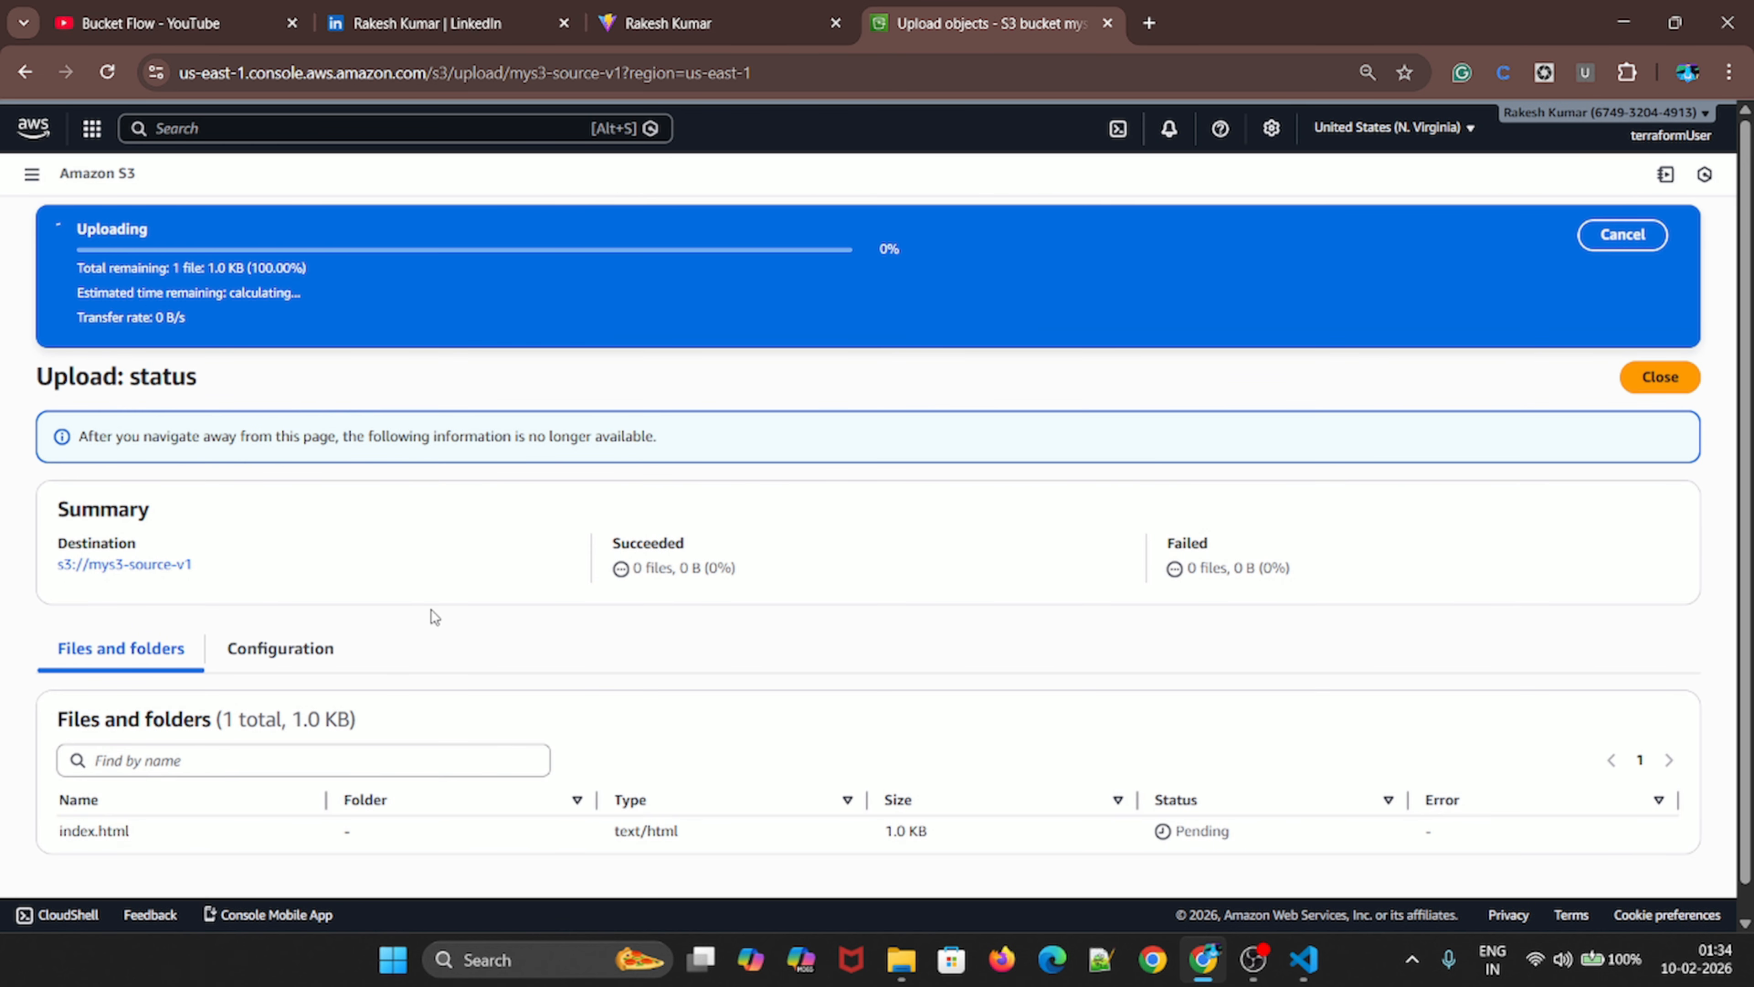
Show the object versions in mys3-source-v1 and compare the version IDs and modification times of the two index.html entries
left_click(137, 498)
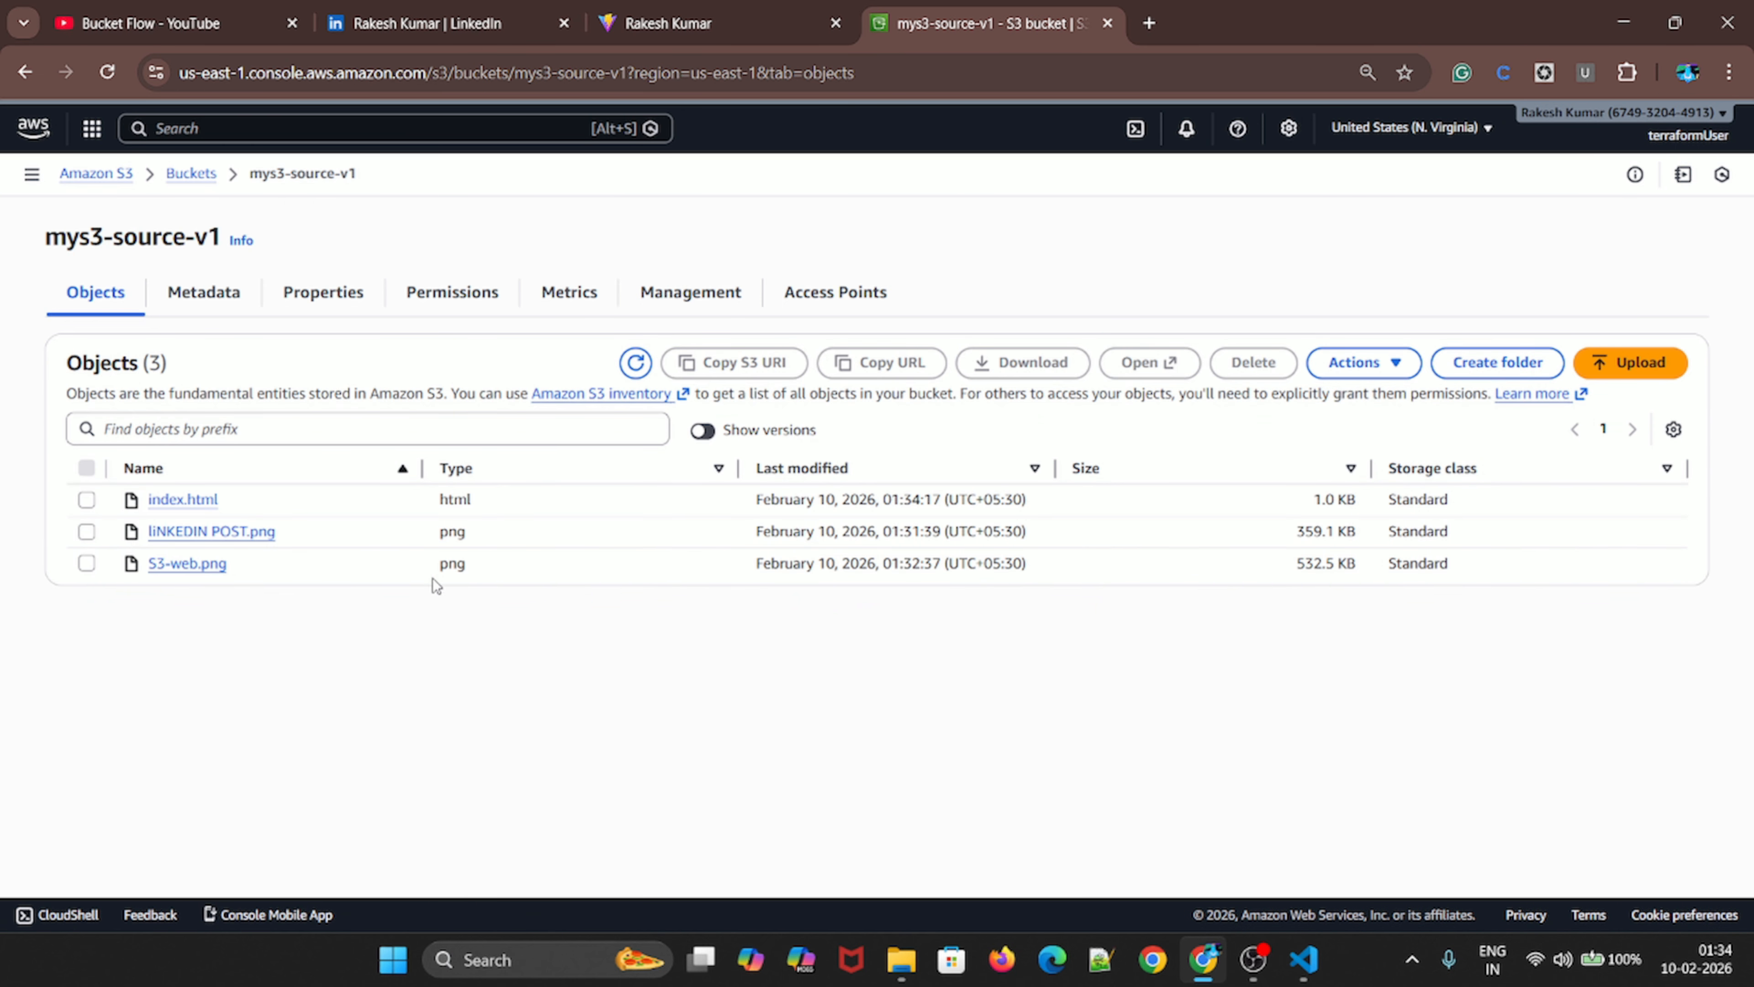
left_click(702, 430)
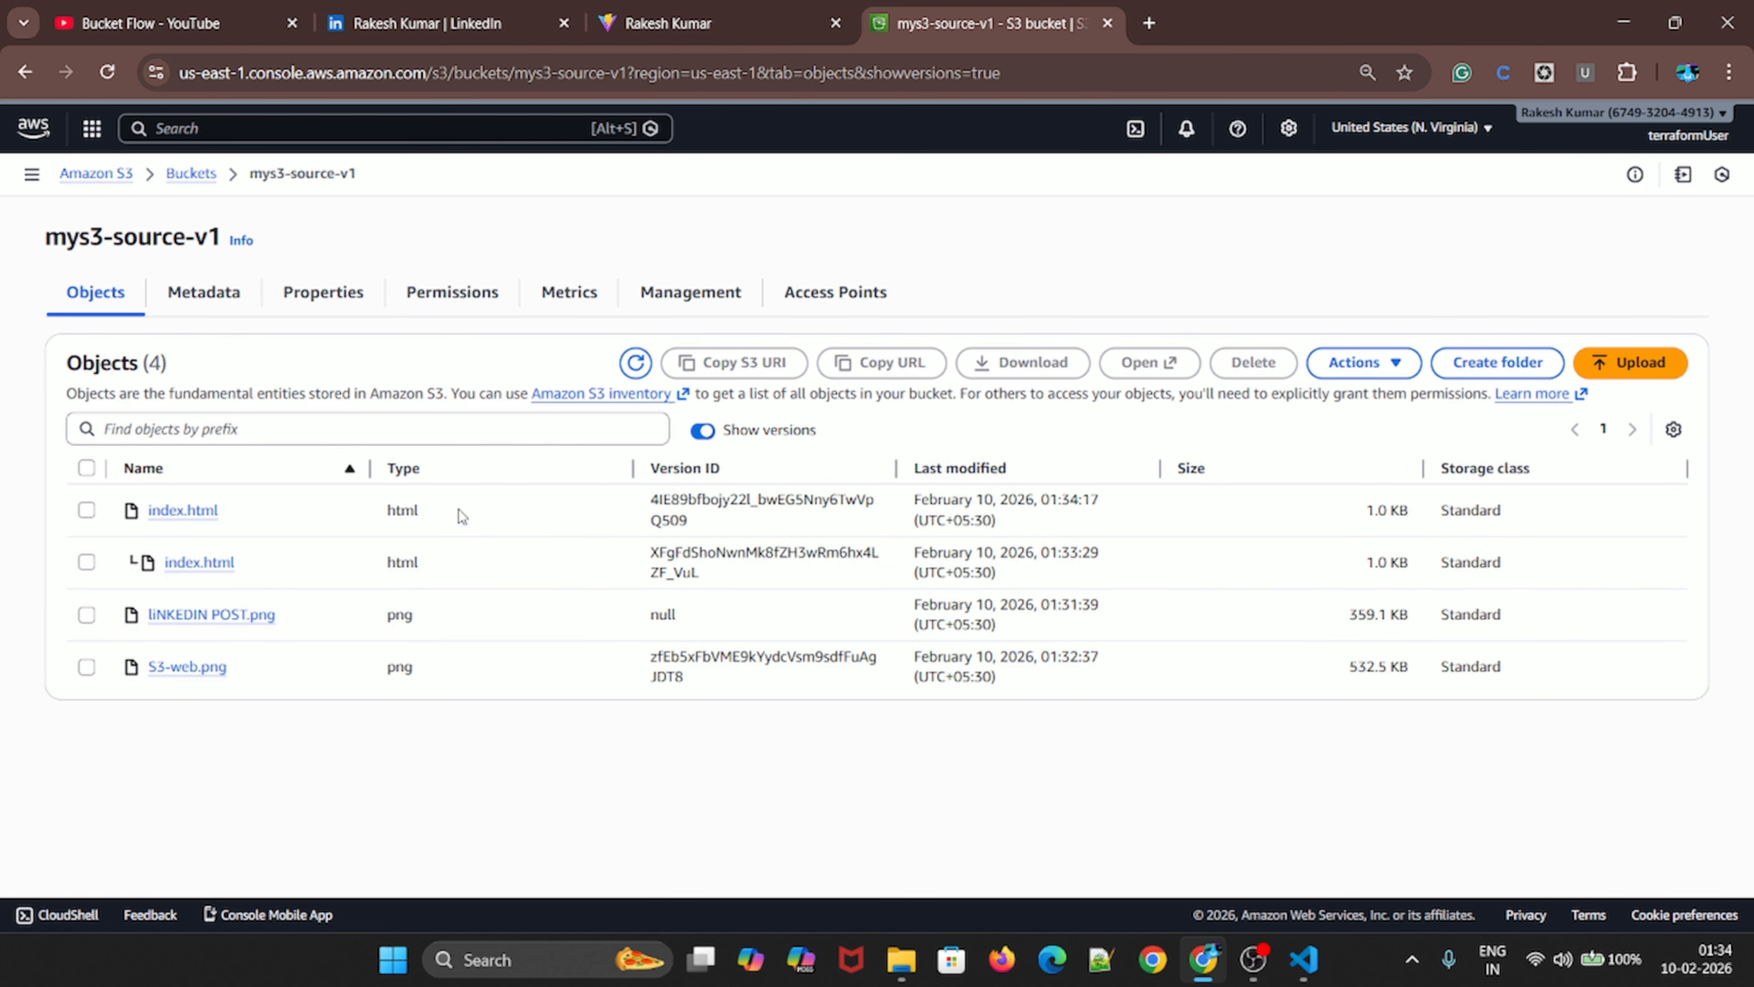
left_click_drag(651, 498, 704, 510)
left_click_drag(1041, 499, 1102, 557)
double_click(699, 515)
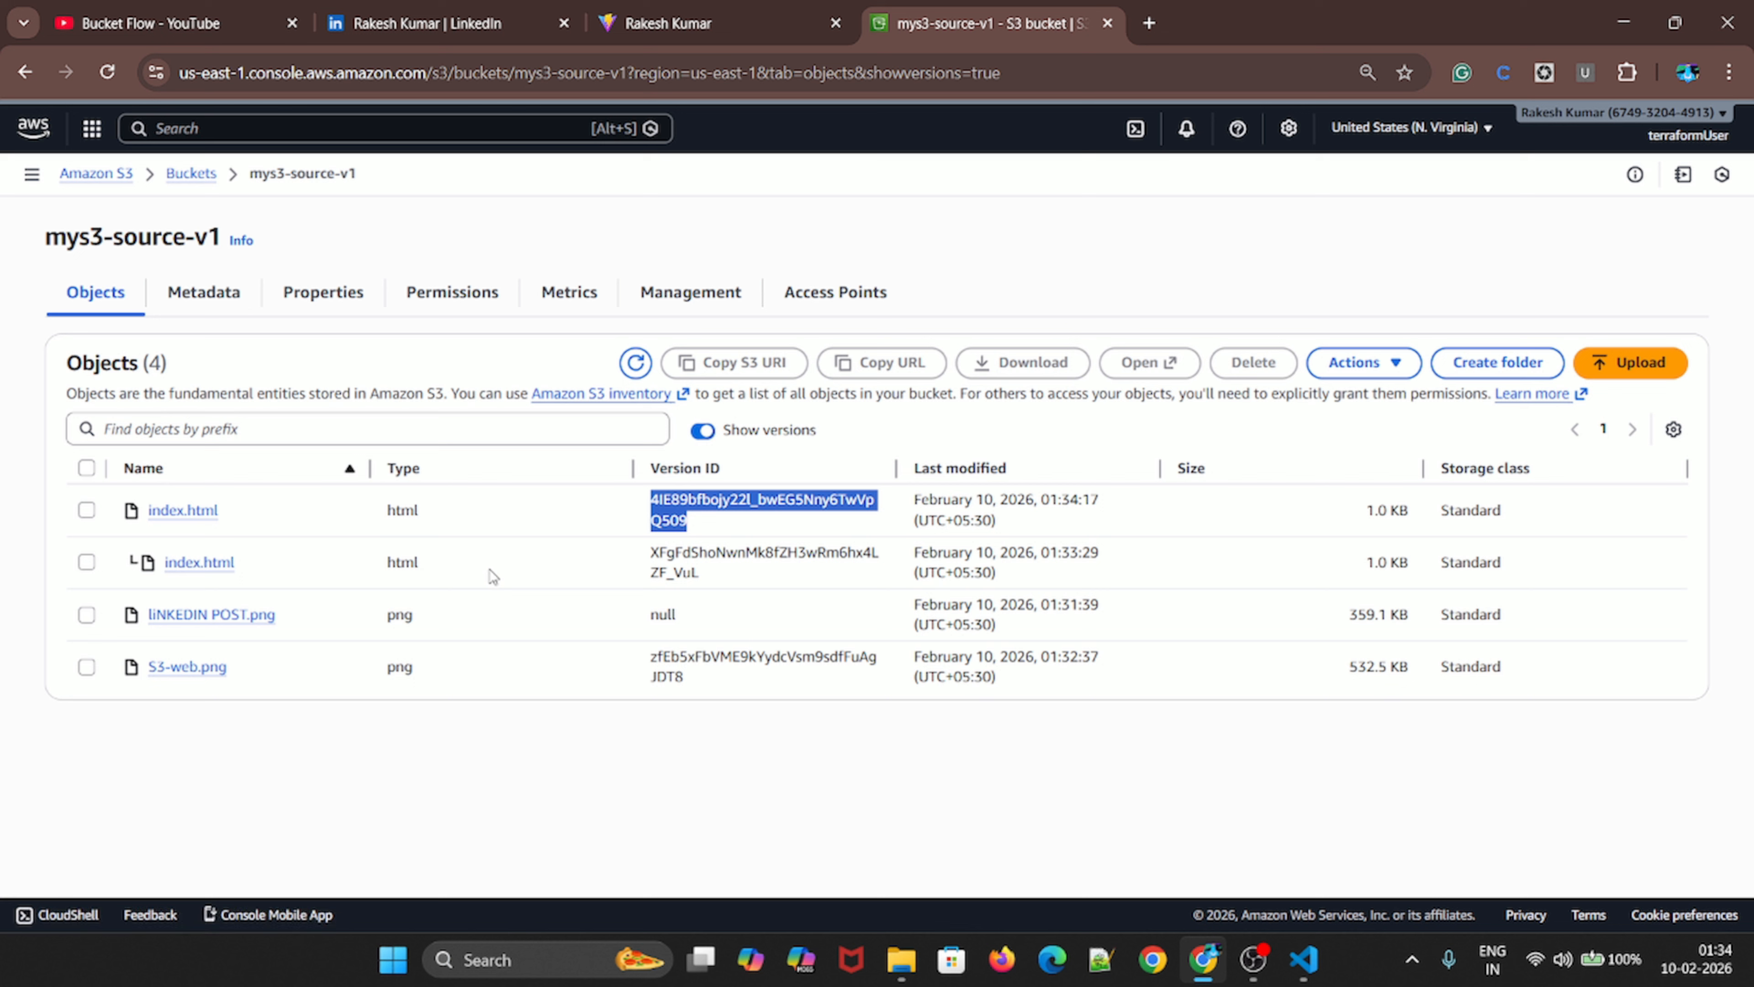
left_click(599, 600)
Switch to the aws.tldr drawing in Visual Studio Code and add the text "s3- Replication ( CRR & SRR)" below the version notes
left_click(1303, 959)
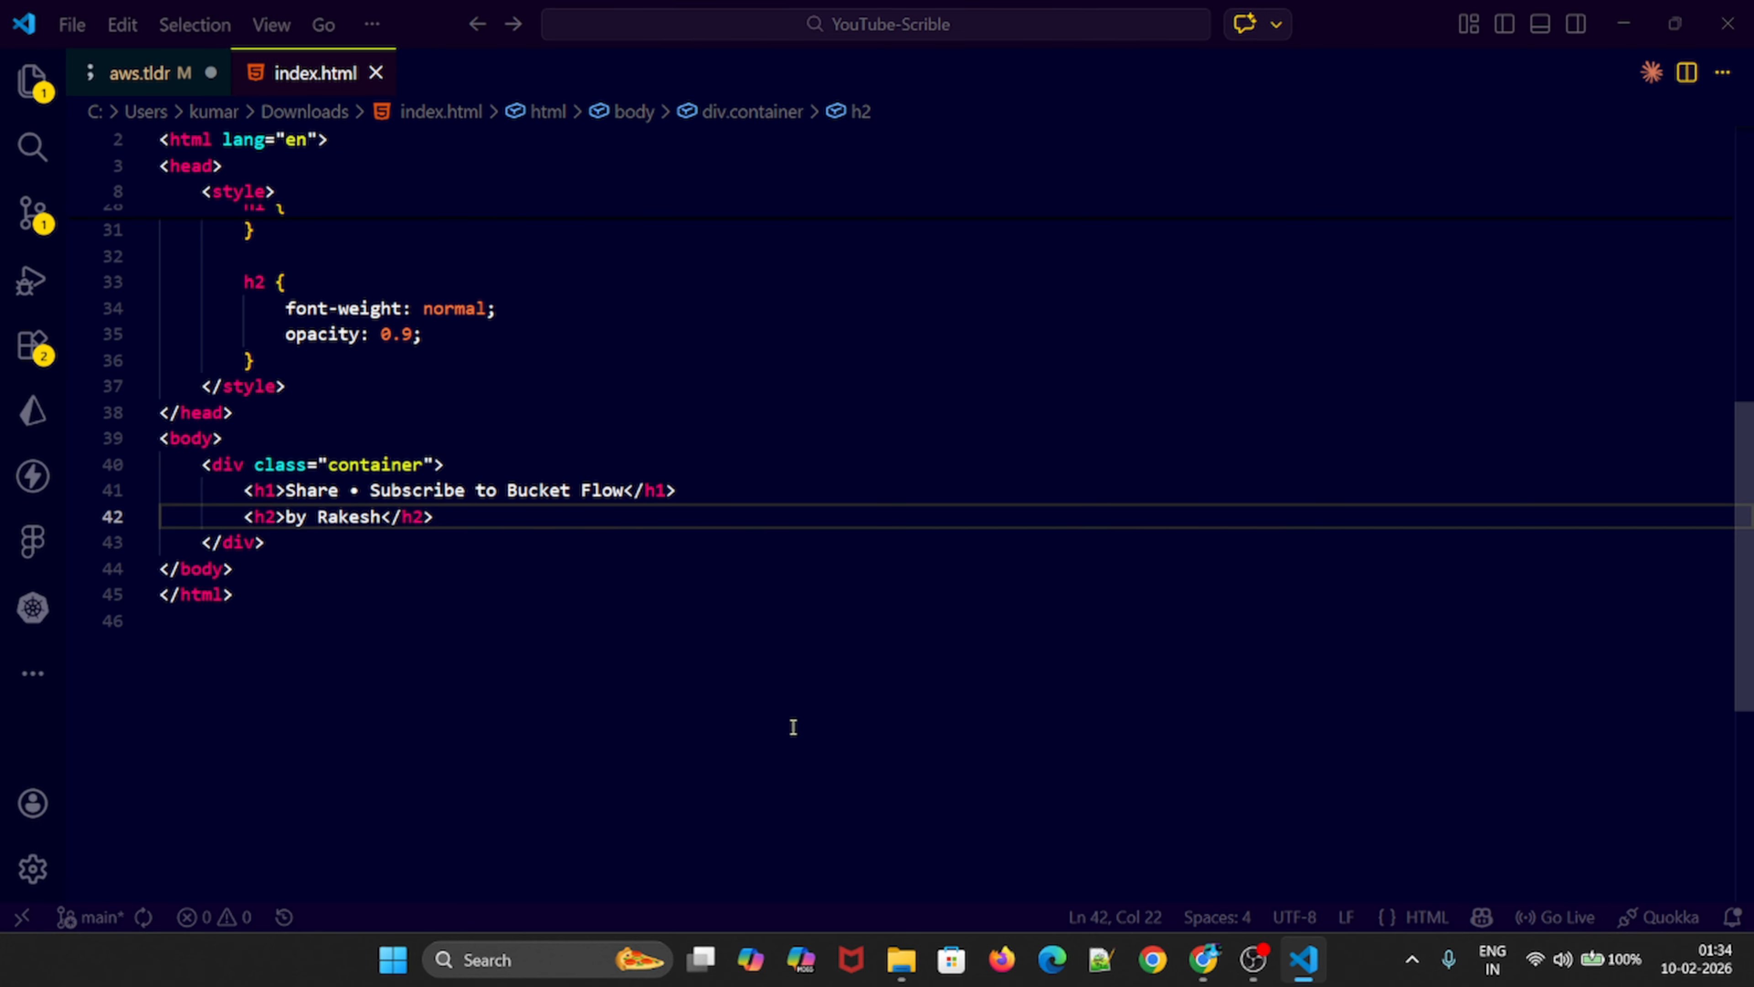
left_click(124, 73)
key("ctrl+s")
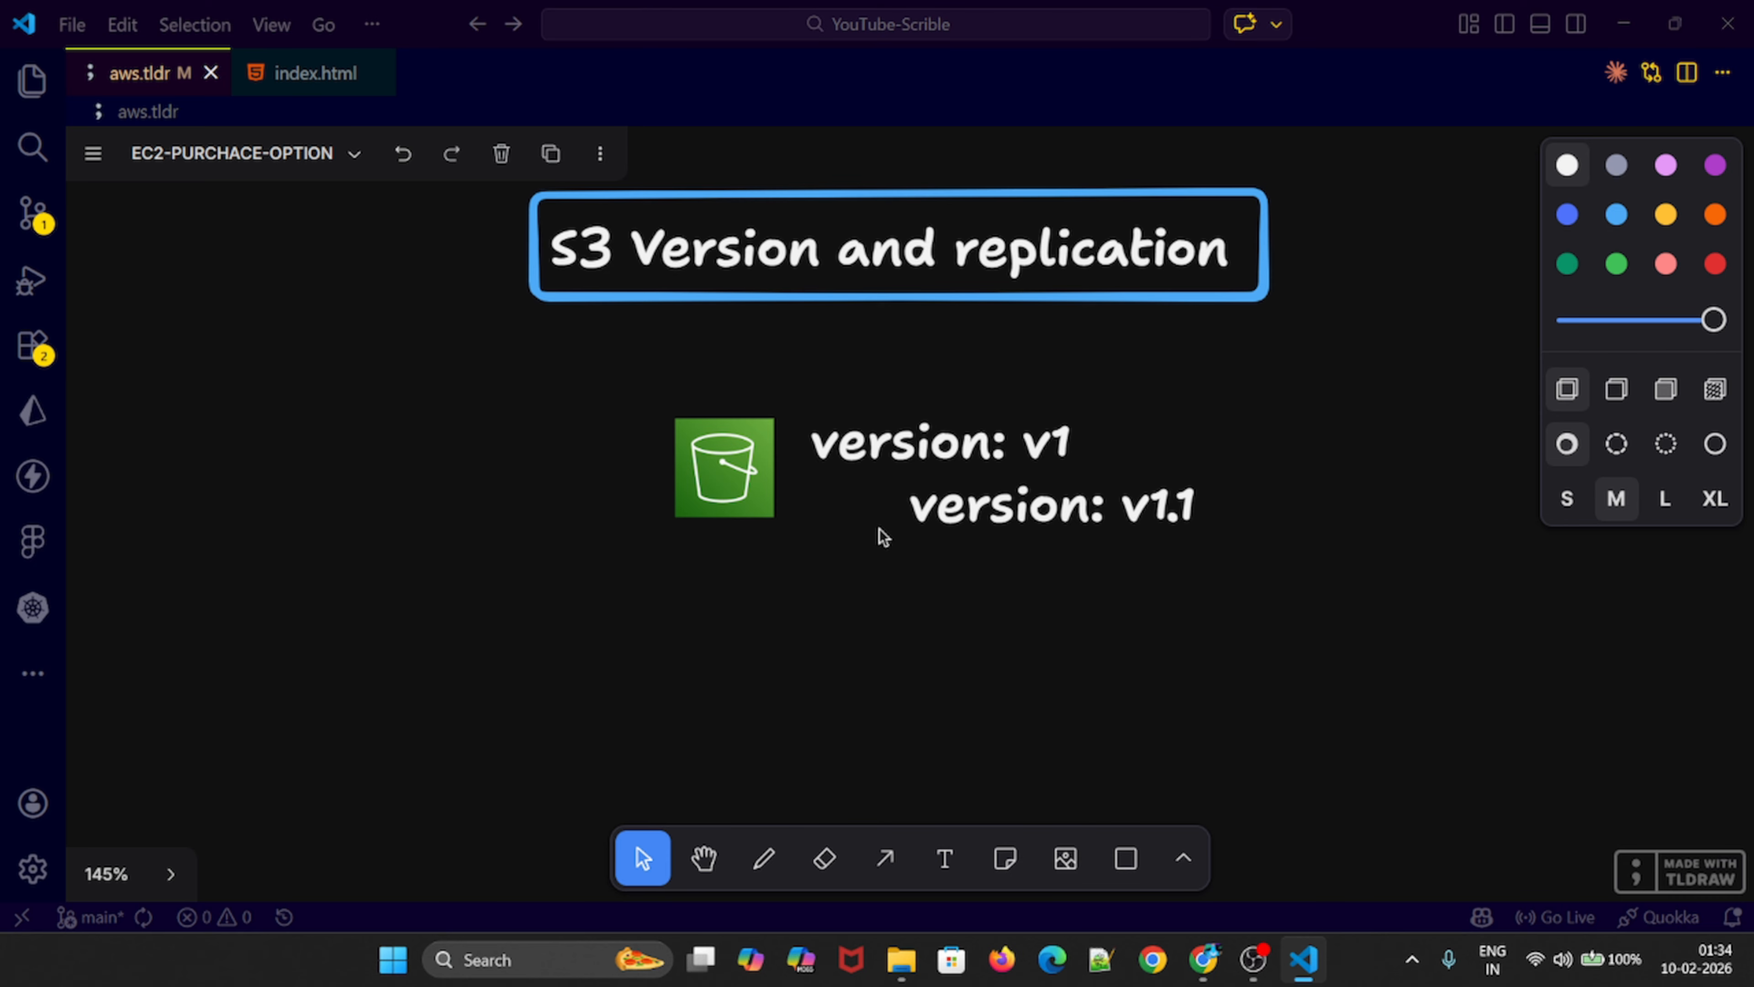
scroll(929, 369, "down", 1)
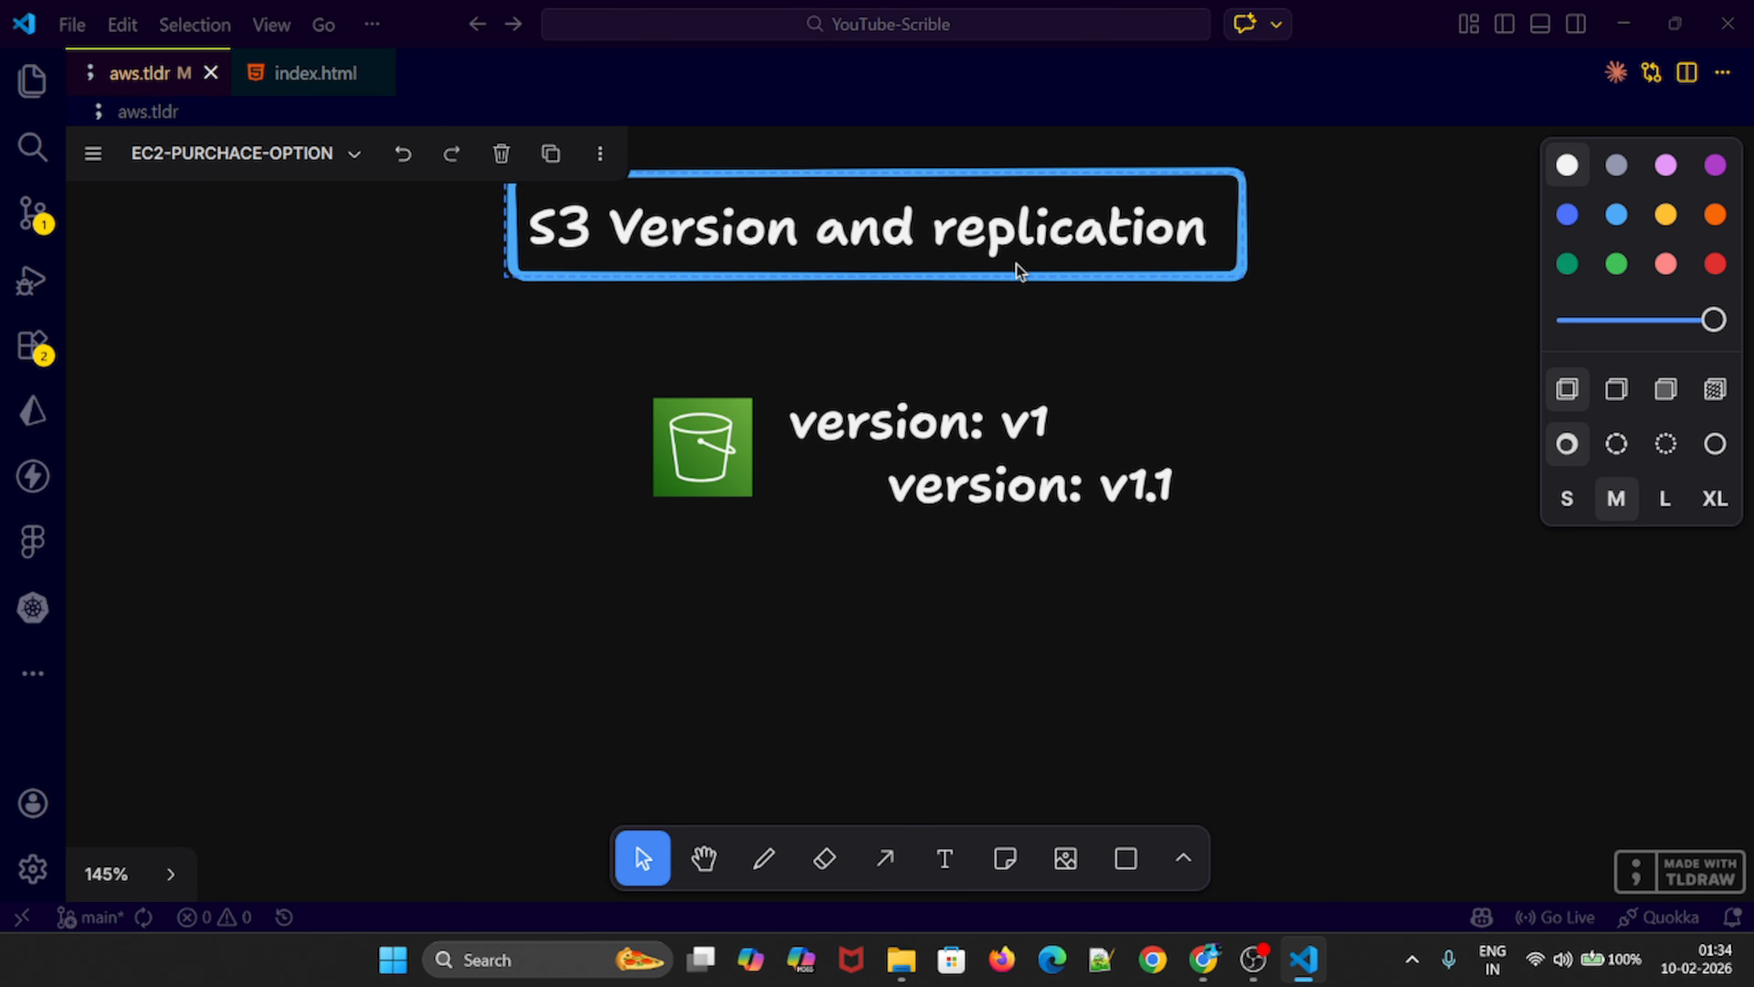
left_click(1017, 263)
left_click(798, 639)
key("t")
left_click(576, 656)
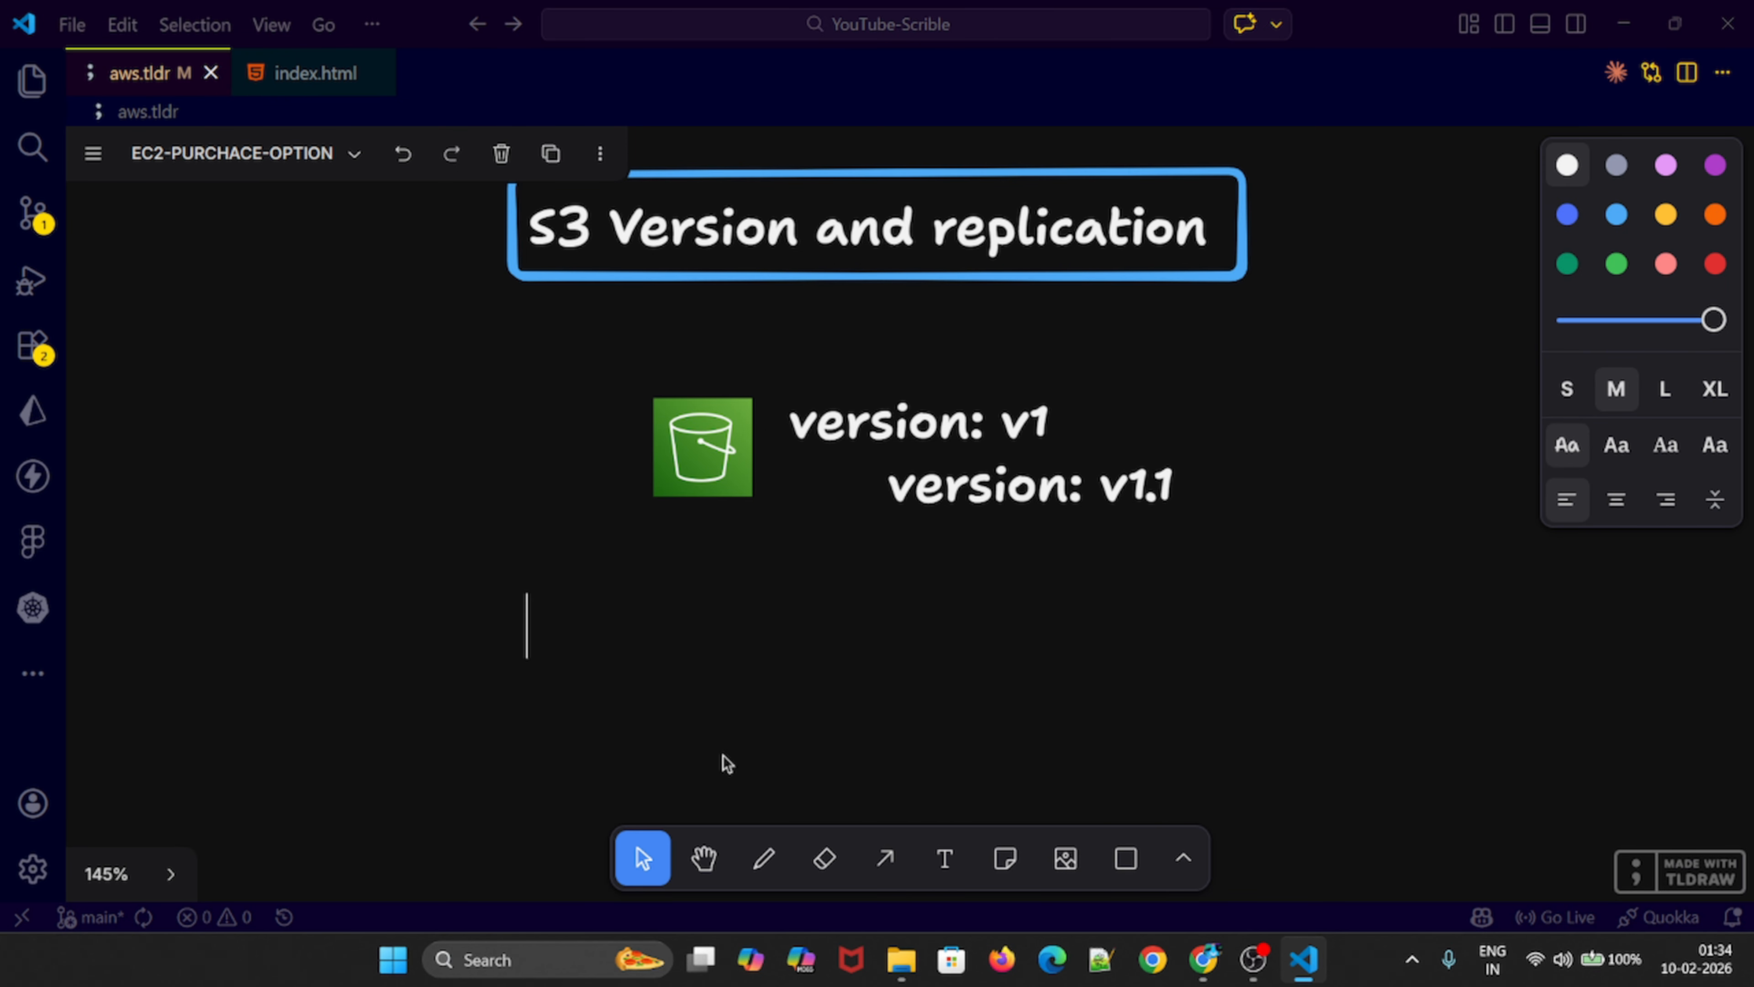
type("s3- Replica")
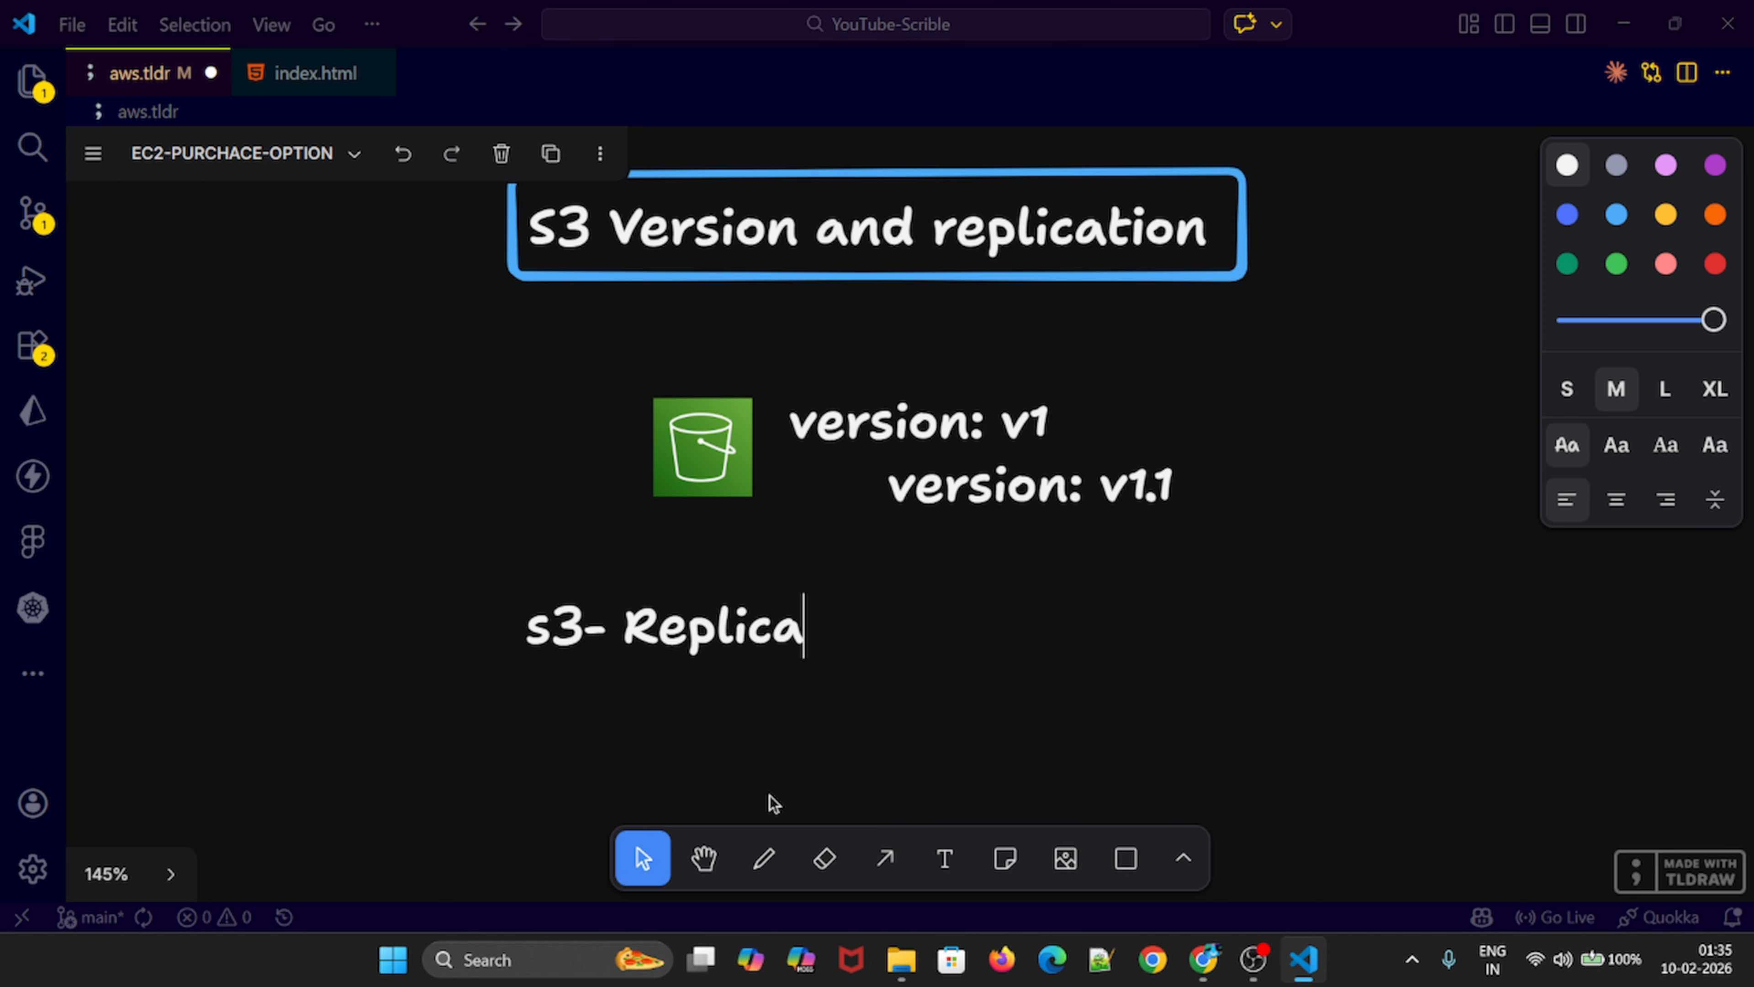
type("tion ( C")
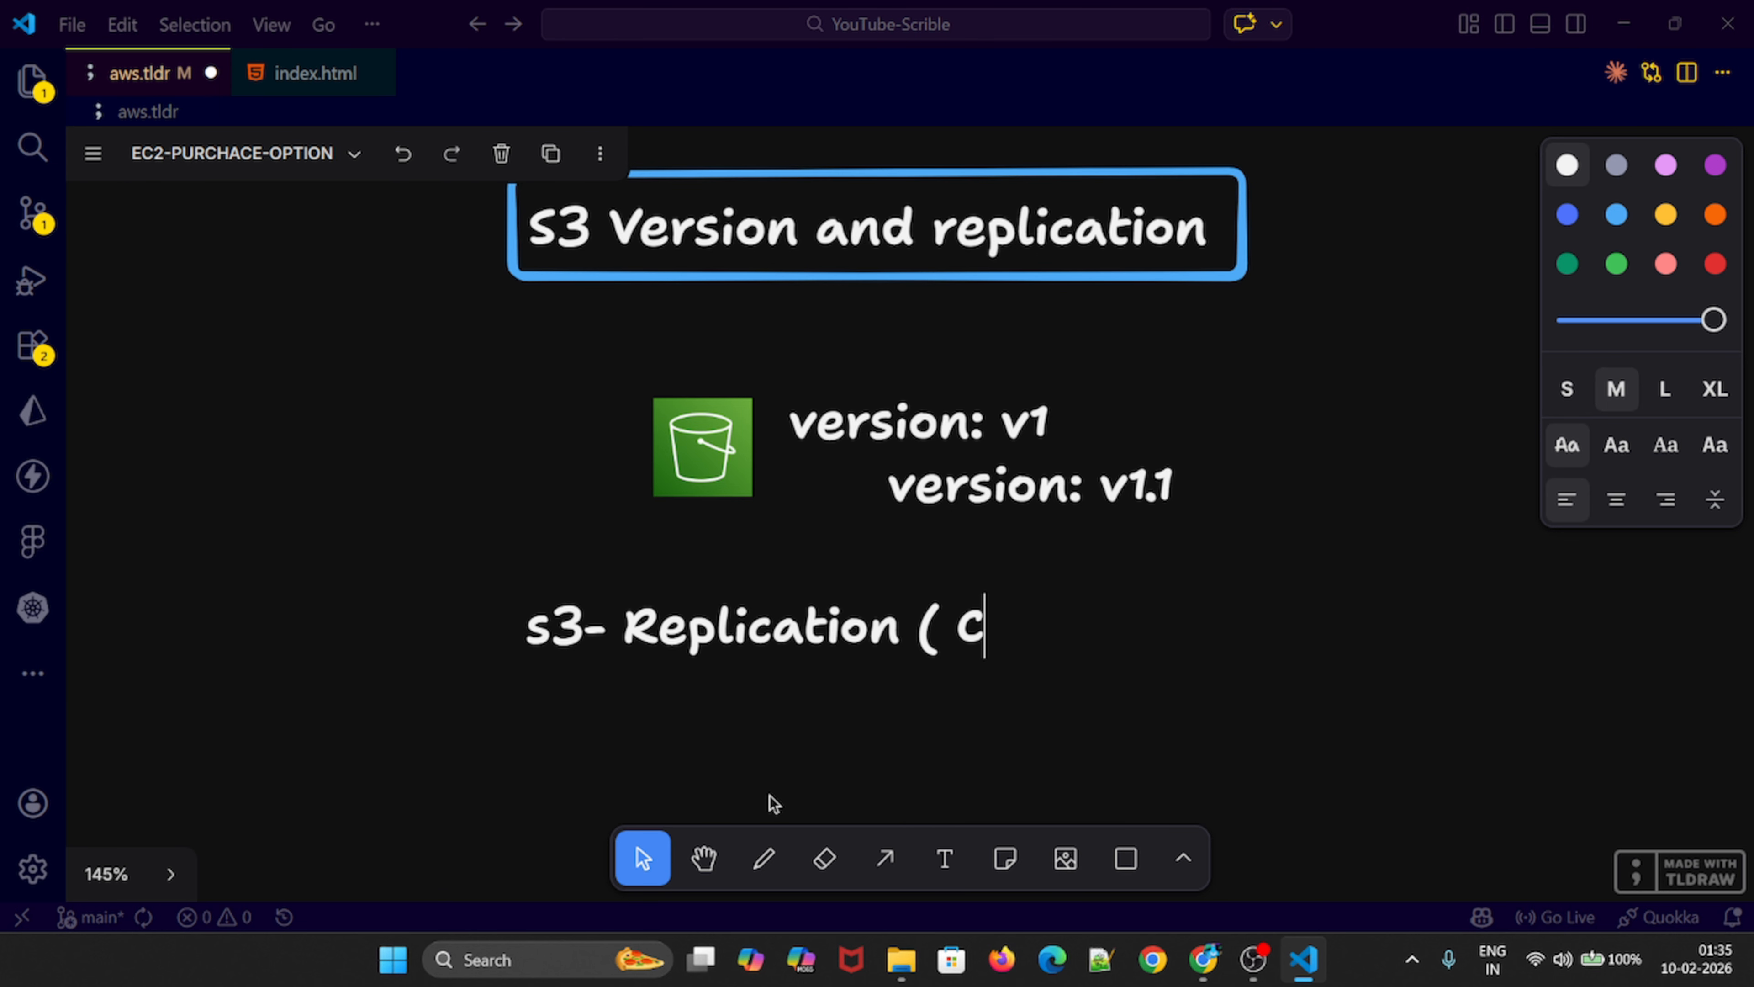
type("RR & SRR)")
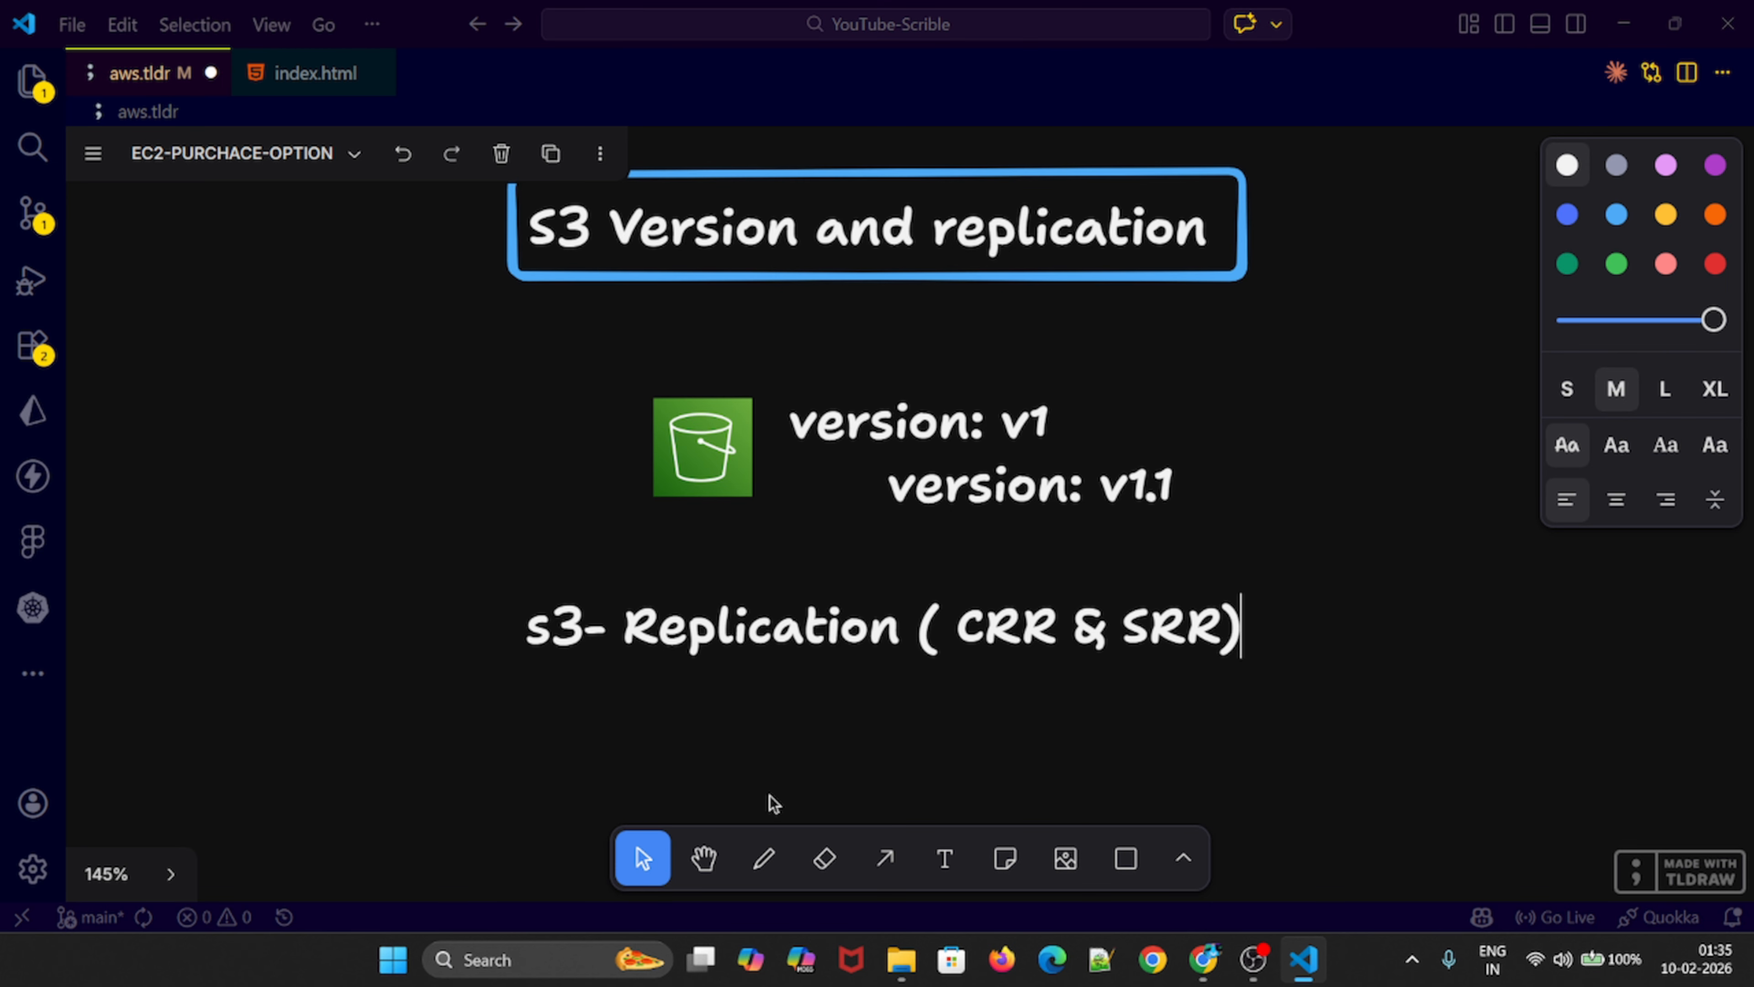
Add a text block below the replication heading reading "crr: cross region replication" and "srr: same region replication"
scroll(733, 772, "down", 1)
type("t")
key("Return")
type("crr: ")
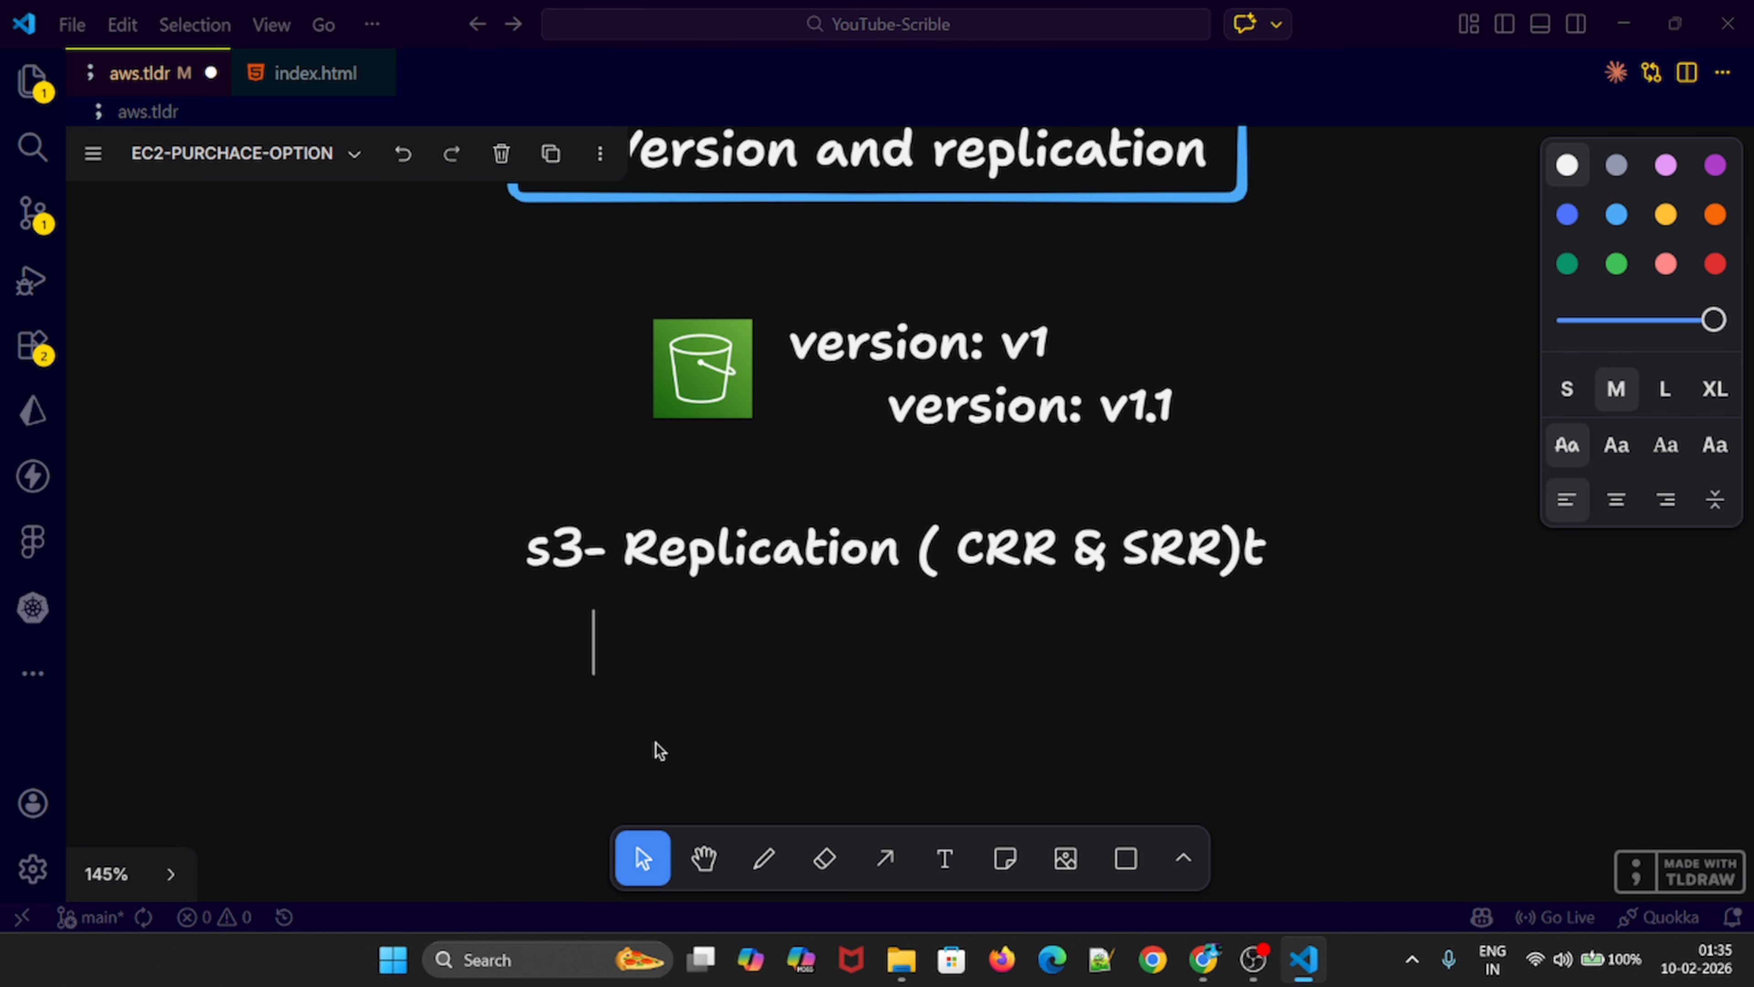
type("cr")
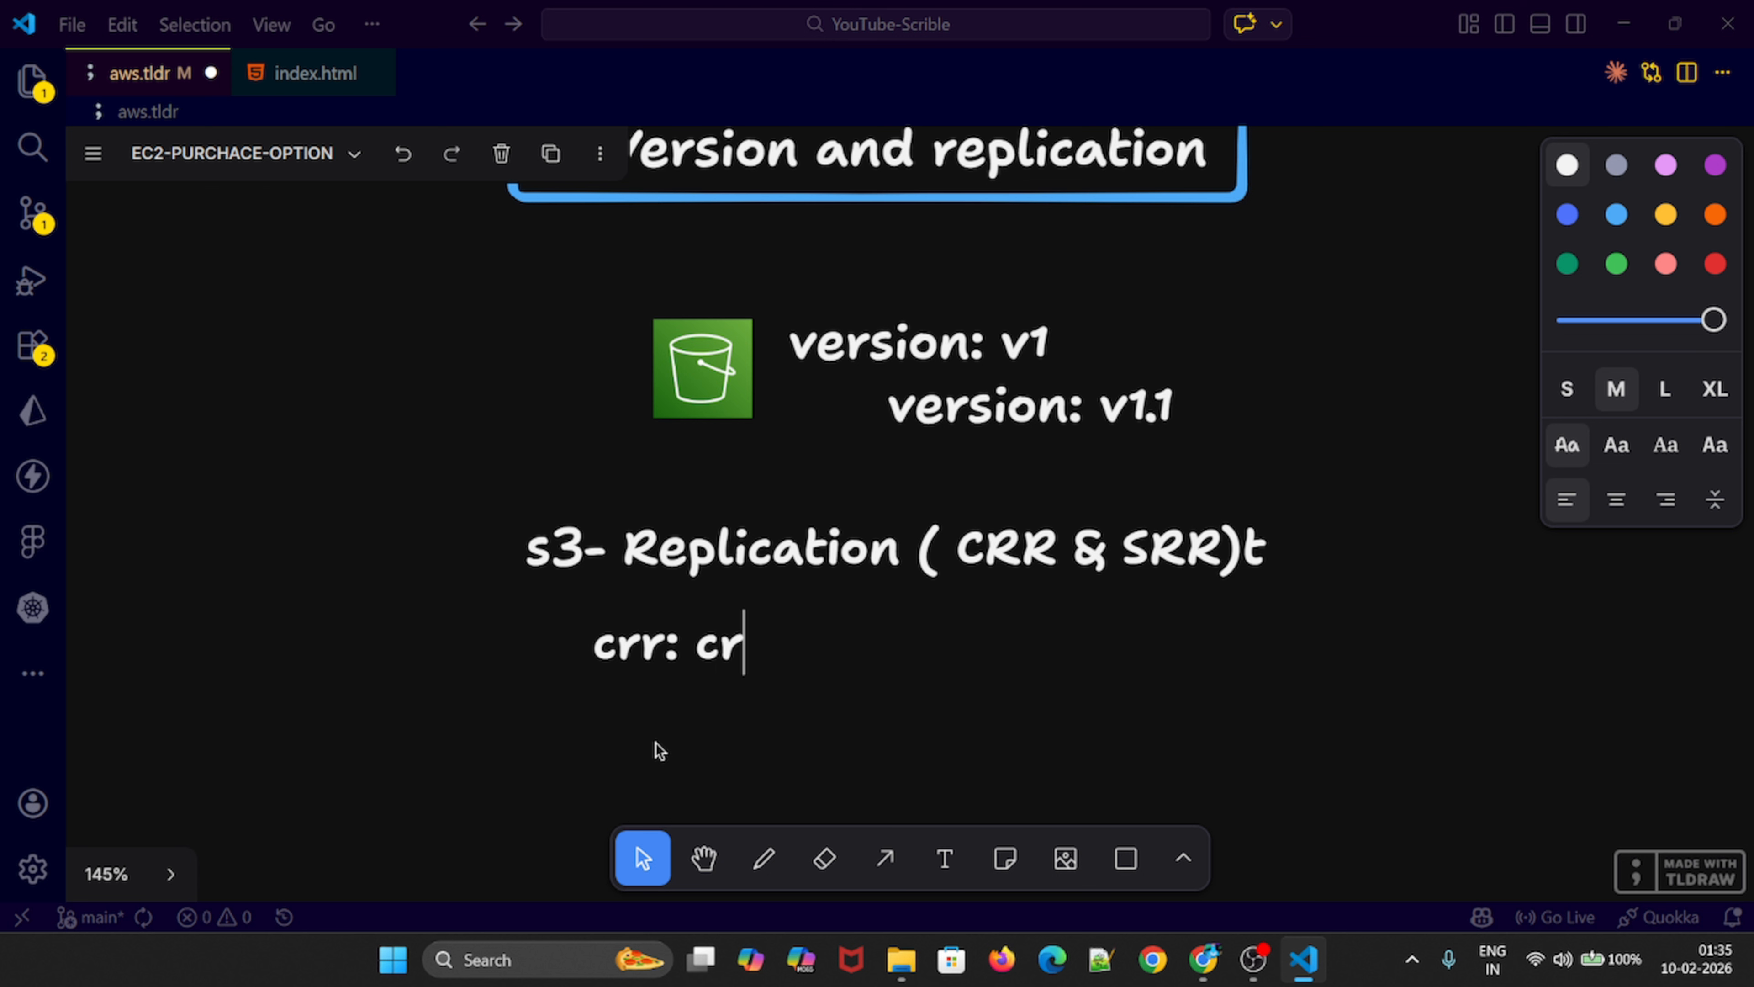
type("oss region replication")
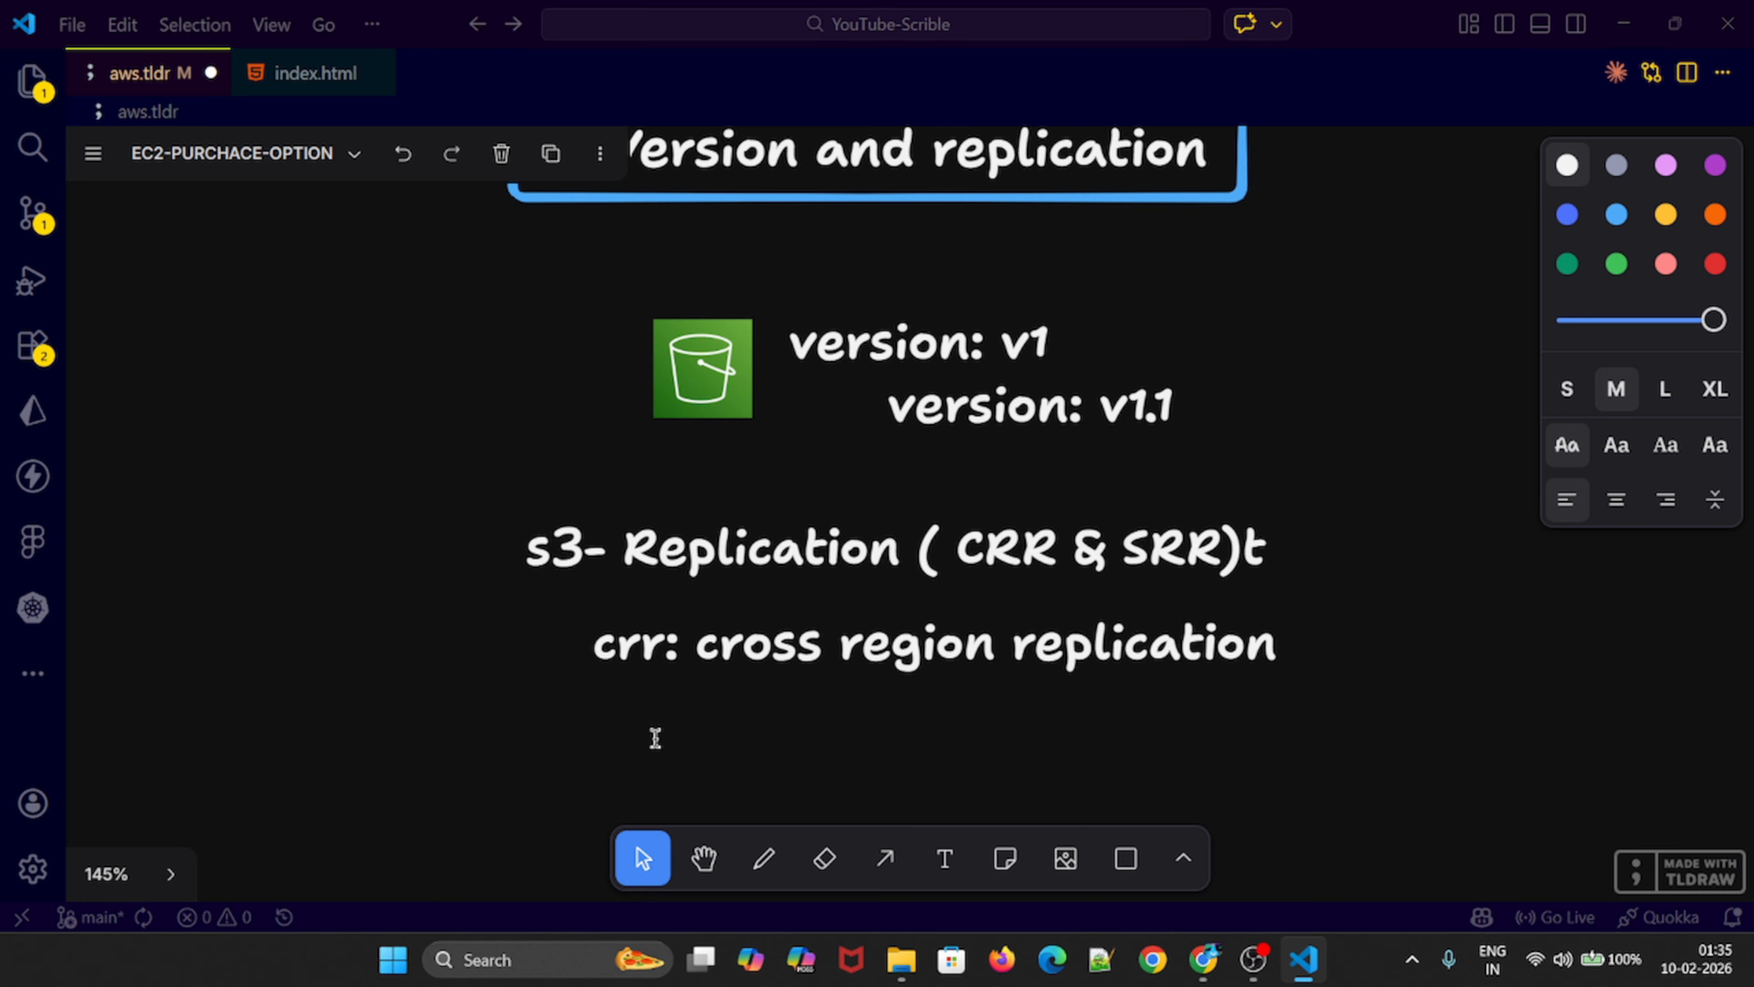
key("Return")
type("srr: sa")
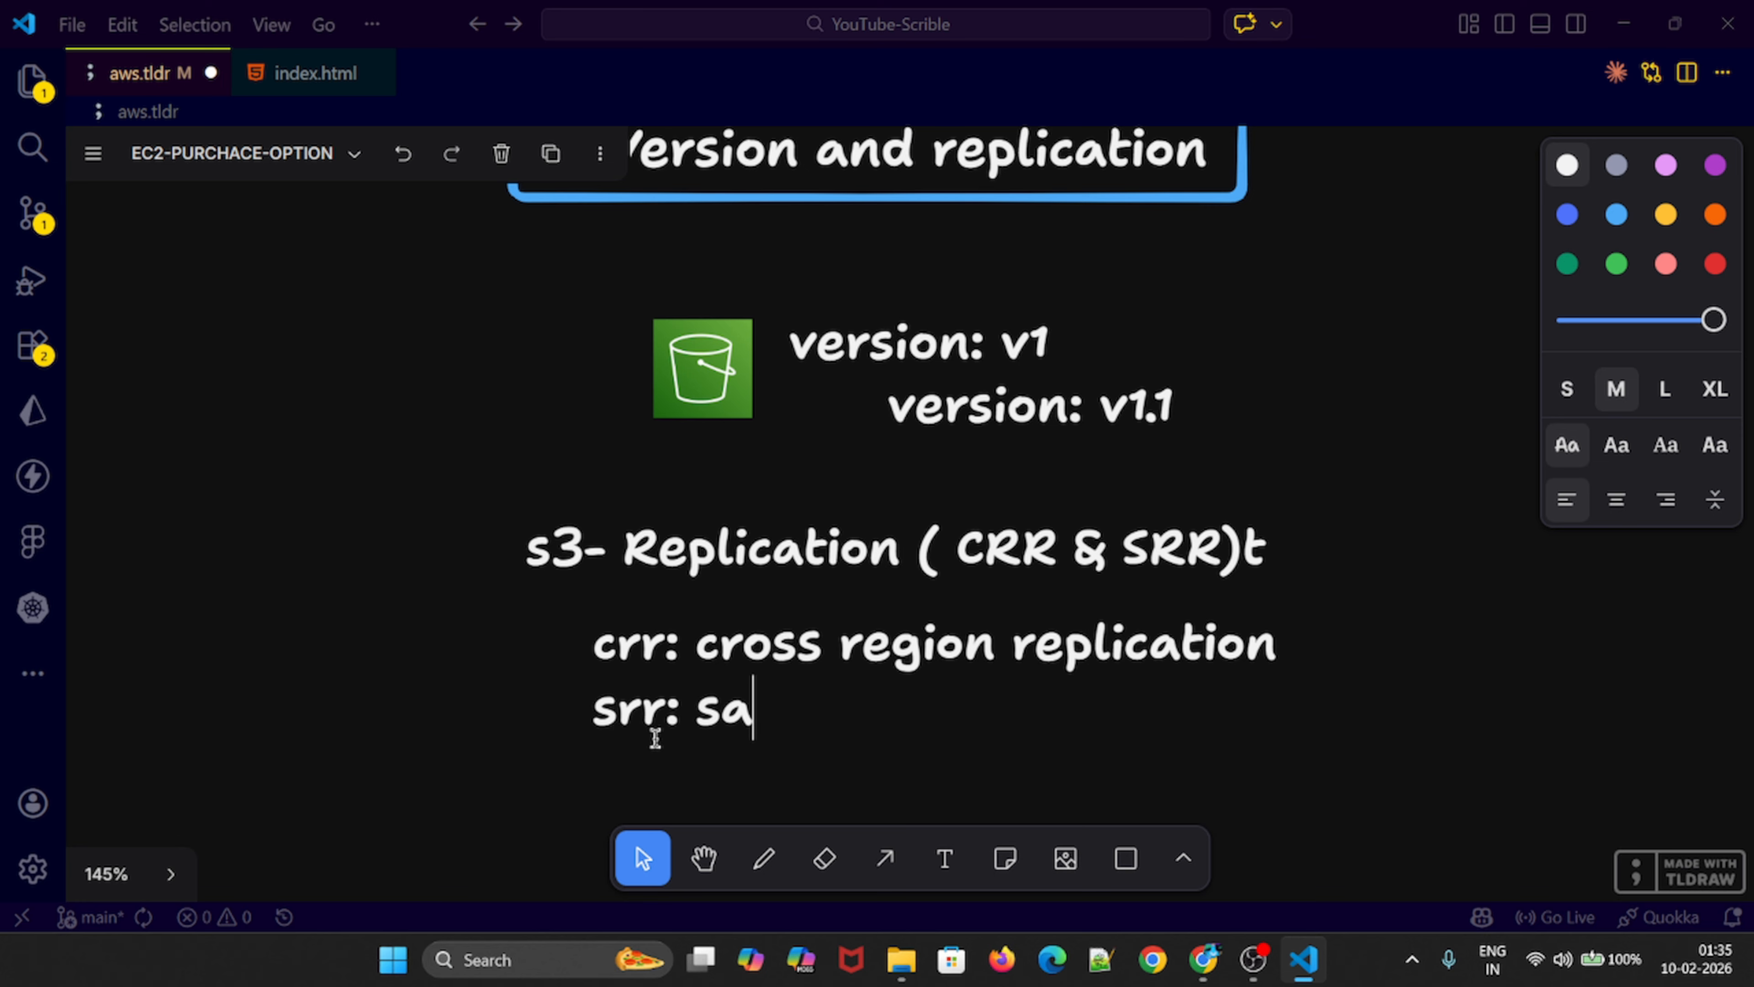
type("me region replication")
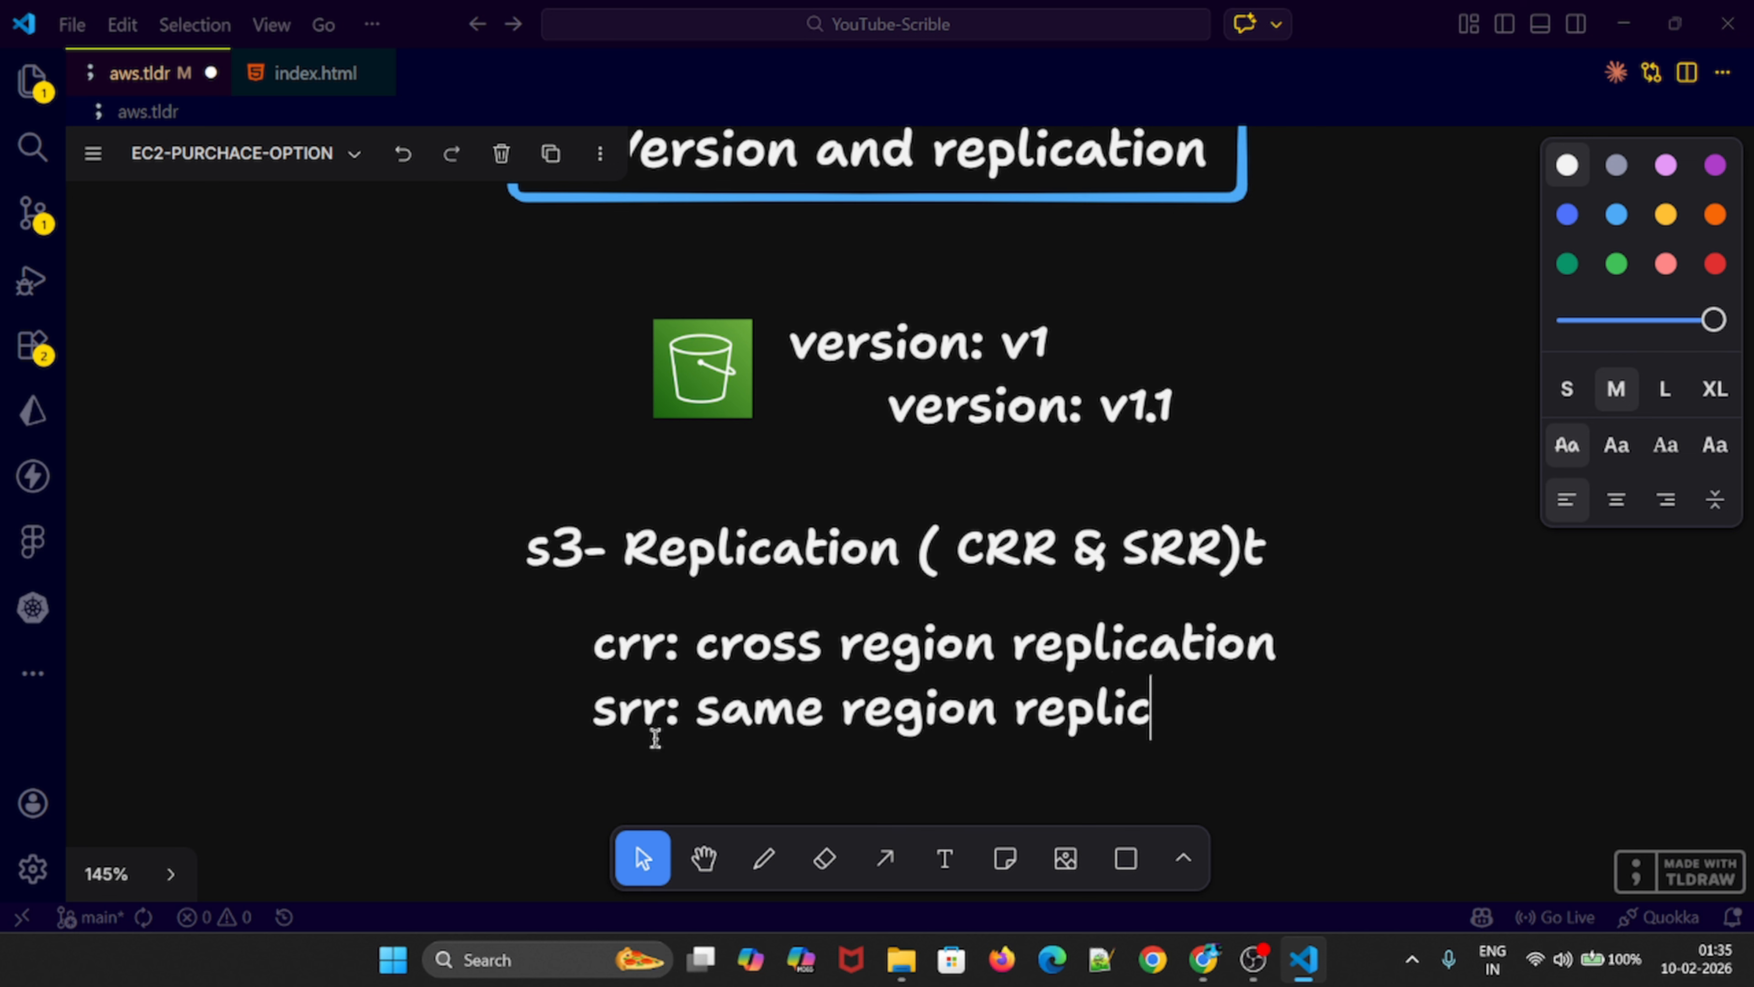
Duplicate the S3 bucket icon and place the copy below the crr and srr definitions
scroll(780, 516, "down", 2)
scroll(780, 516, "down", 1)
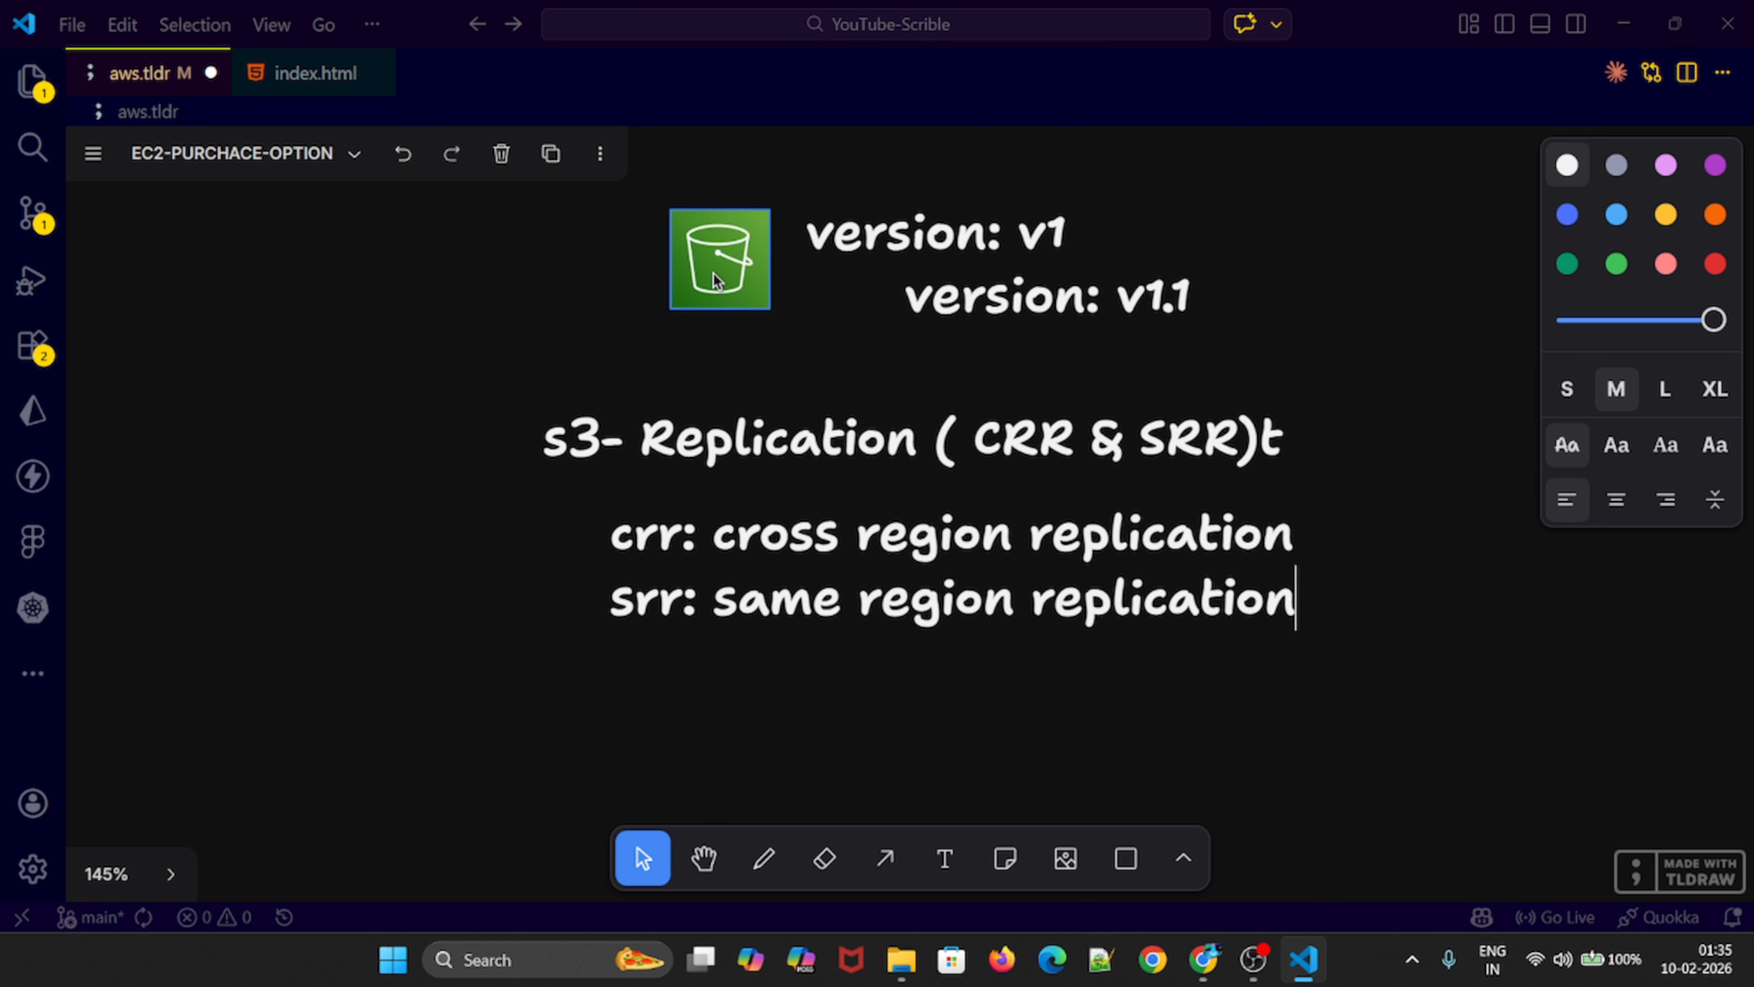
left_click(720, 277)
left_click_drag(692, 233, 601, 766, "alt")
scroll(1078, 621, "down", 4)
scroll(923, 584, "up", 2)
left_click_drag(611, 572, 552, 613)
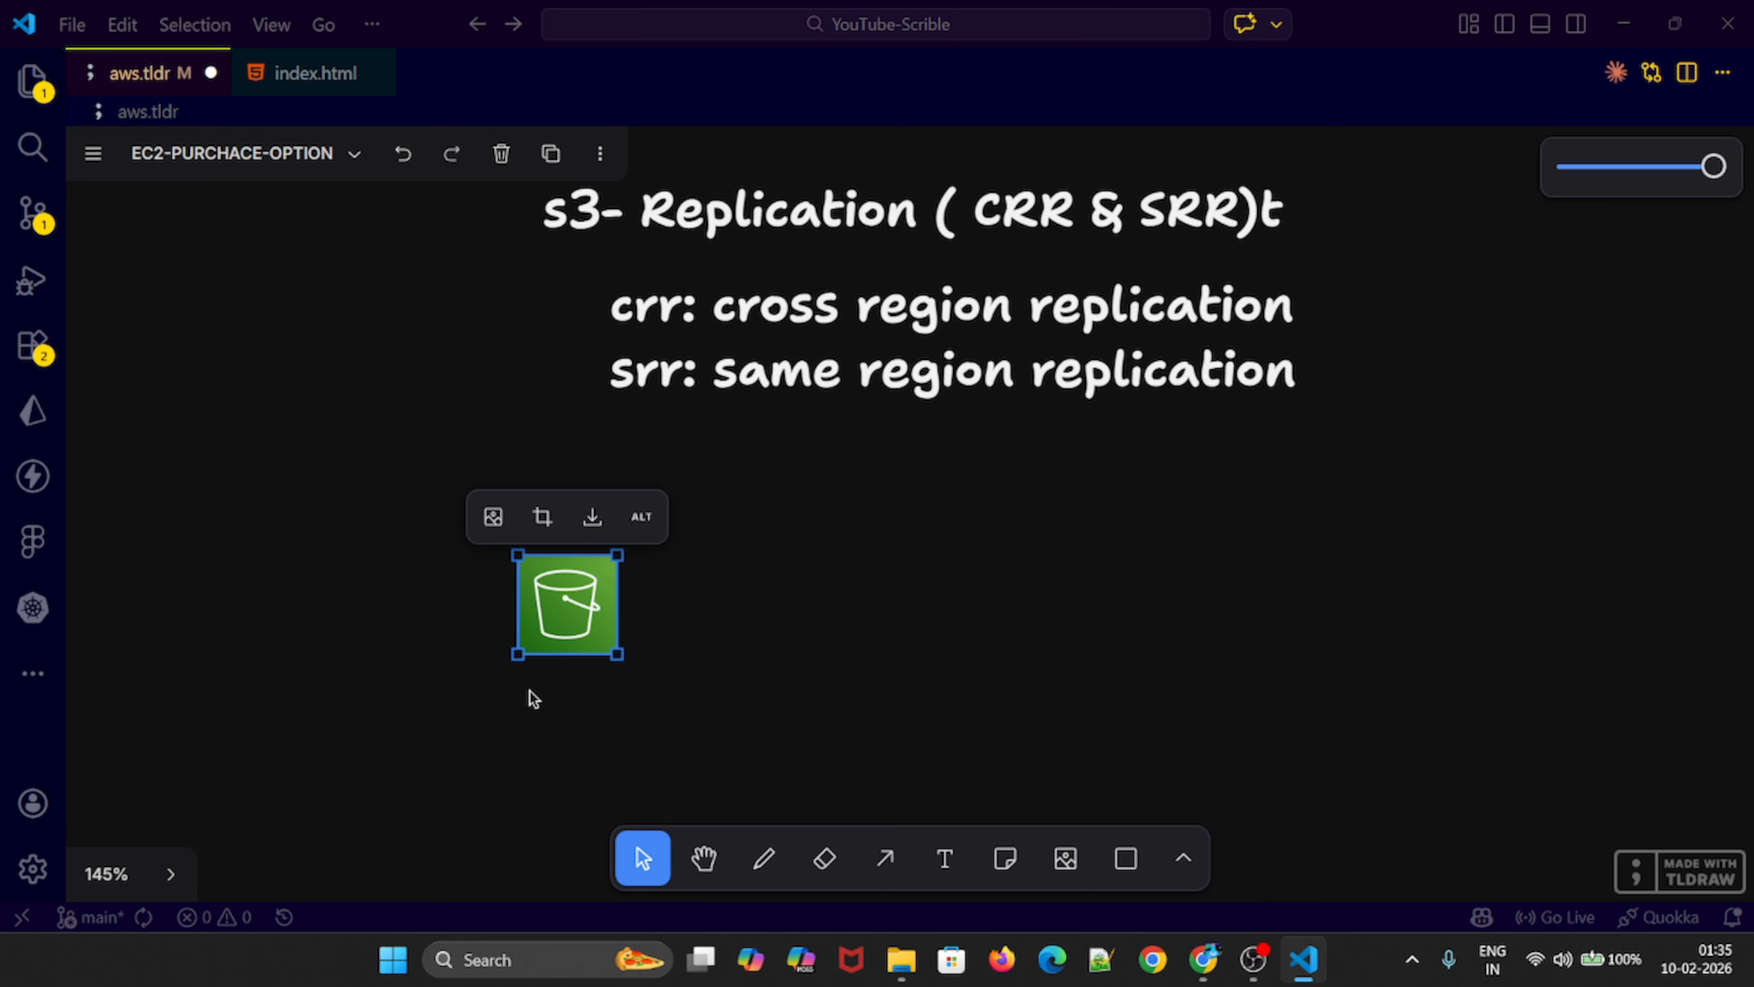
Add the label "us-east-1" and place it just under the copied bucket icon
key("t")
left_click(501, 685)
type("us-east")
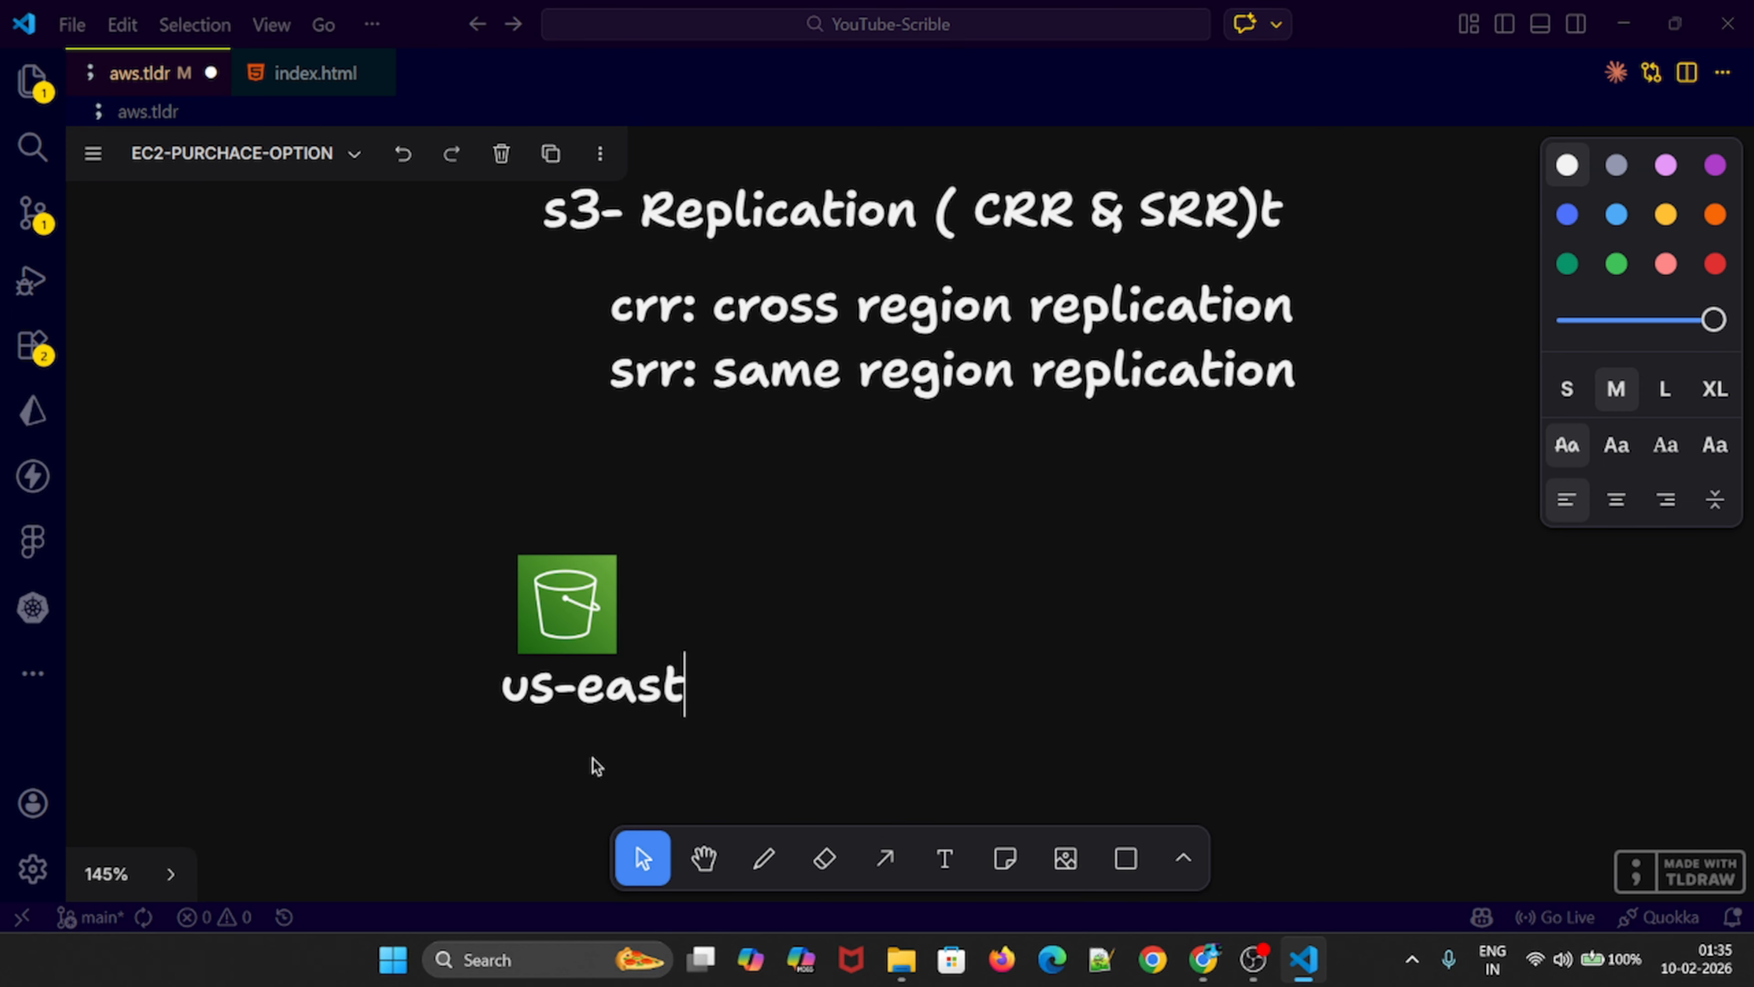
type("-1")
key("Escape")
left_click_drag(601, 688, 561, 720)
Duplicate the us-east-1 bucket icon and its label to the opposite side of the drawing
left_click(567, 604)
left_click(779, 589)
left_click(566, 590)
left_click_drag(566, 591, 1224, 563)
left_click_drag(600, 721, 1231, 707)
Change the copied label under the second bucket to "us-west-1" and adjust its position beneath the icon
left_click(1272, 708)
key("BackSpace")
key("BackSpace")
key("BackSpace")
key("BackSpace")
type("west-1")
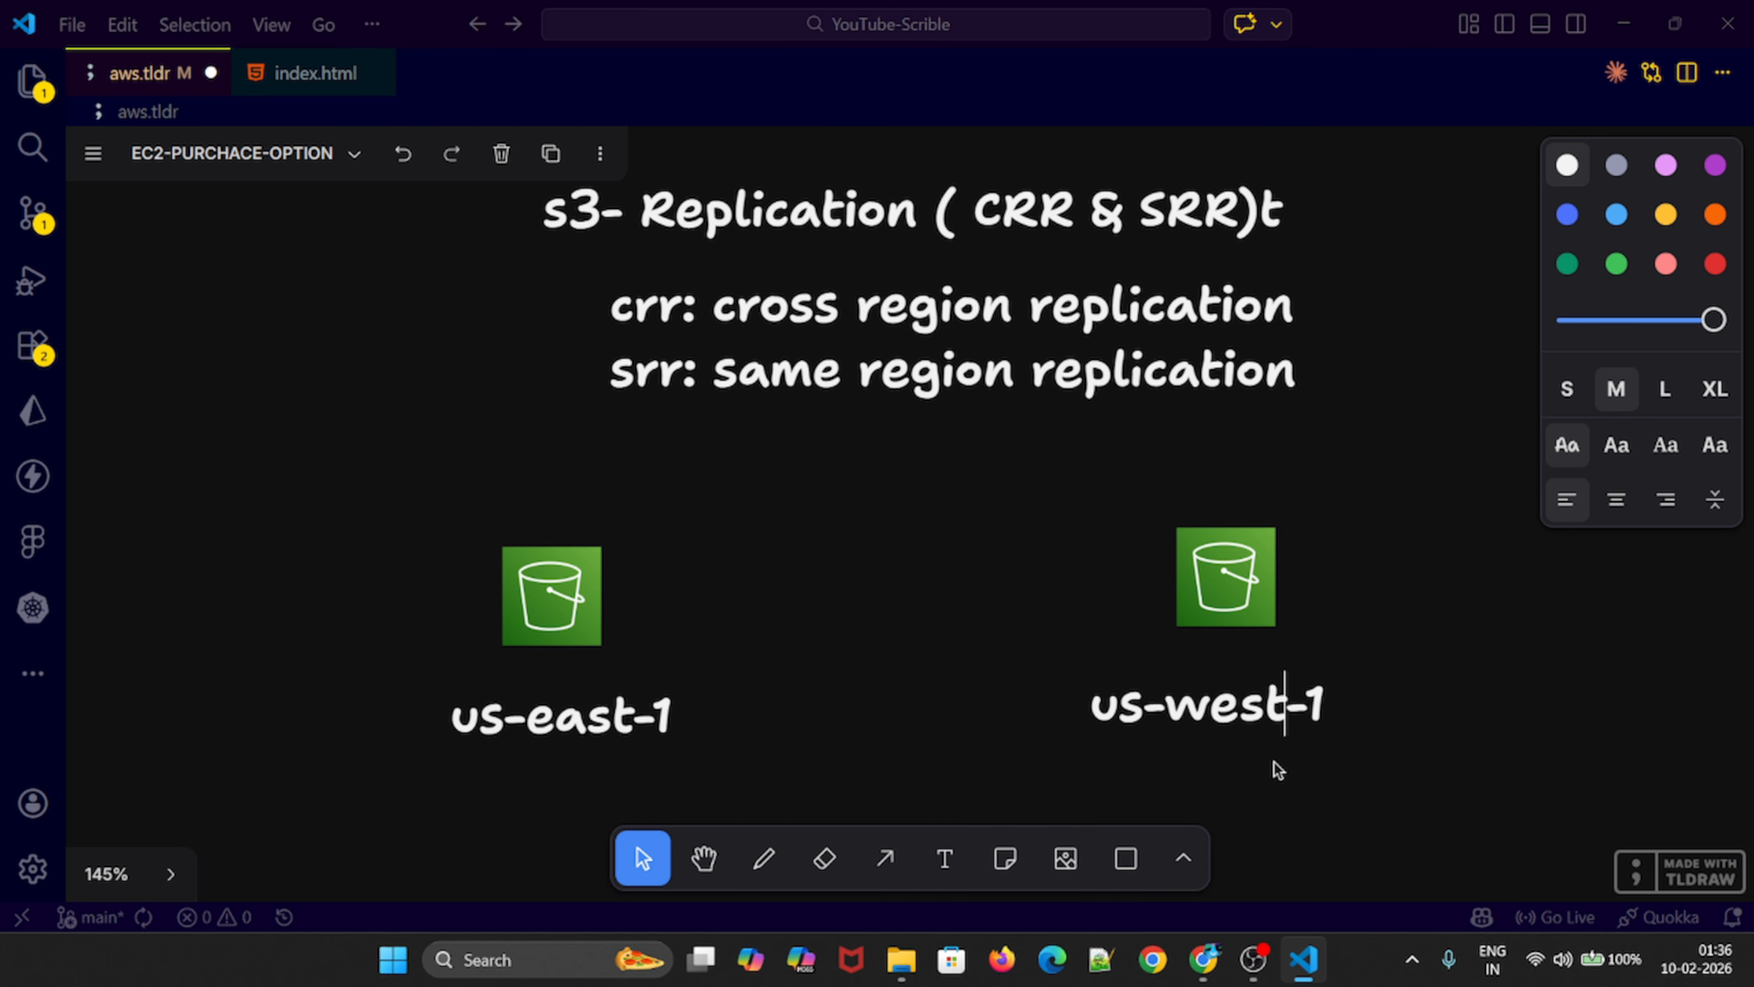
left_click(1295, 778)
left_click(1278, 705)
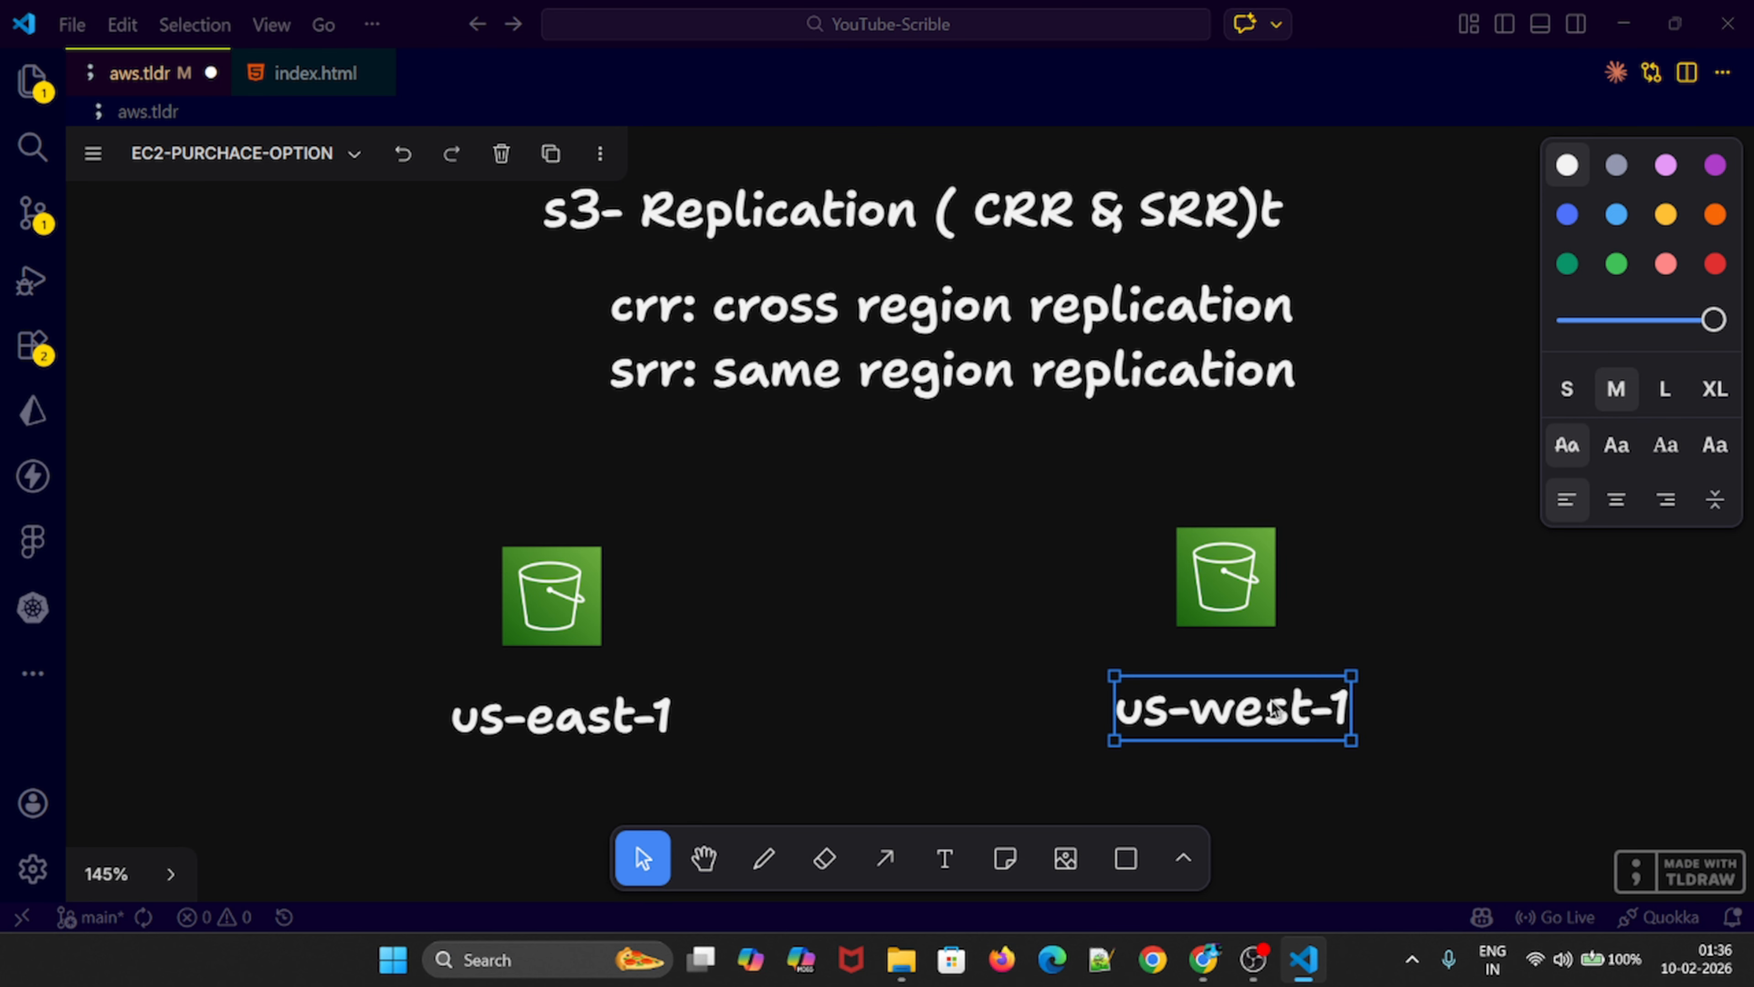
Add a small text label "uploaded" and place it beside the us-east-1 bucket icon
key("t")
left_click(423, 526)
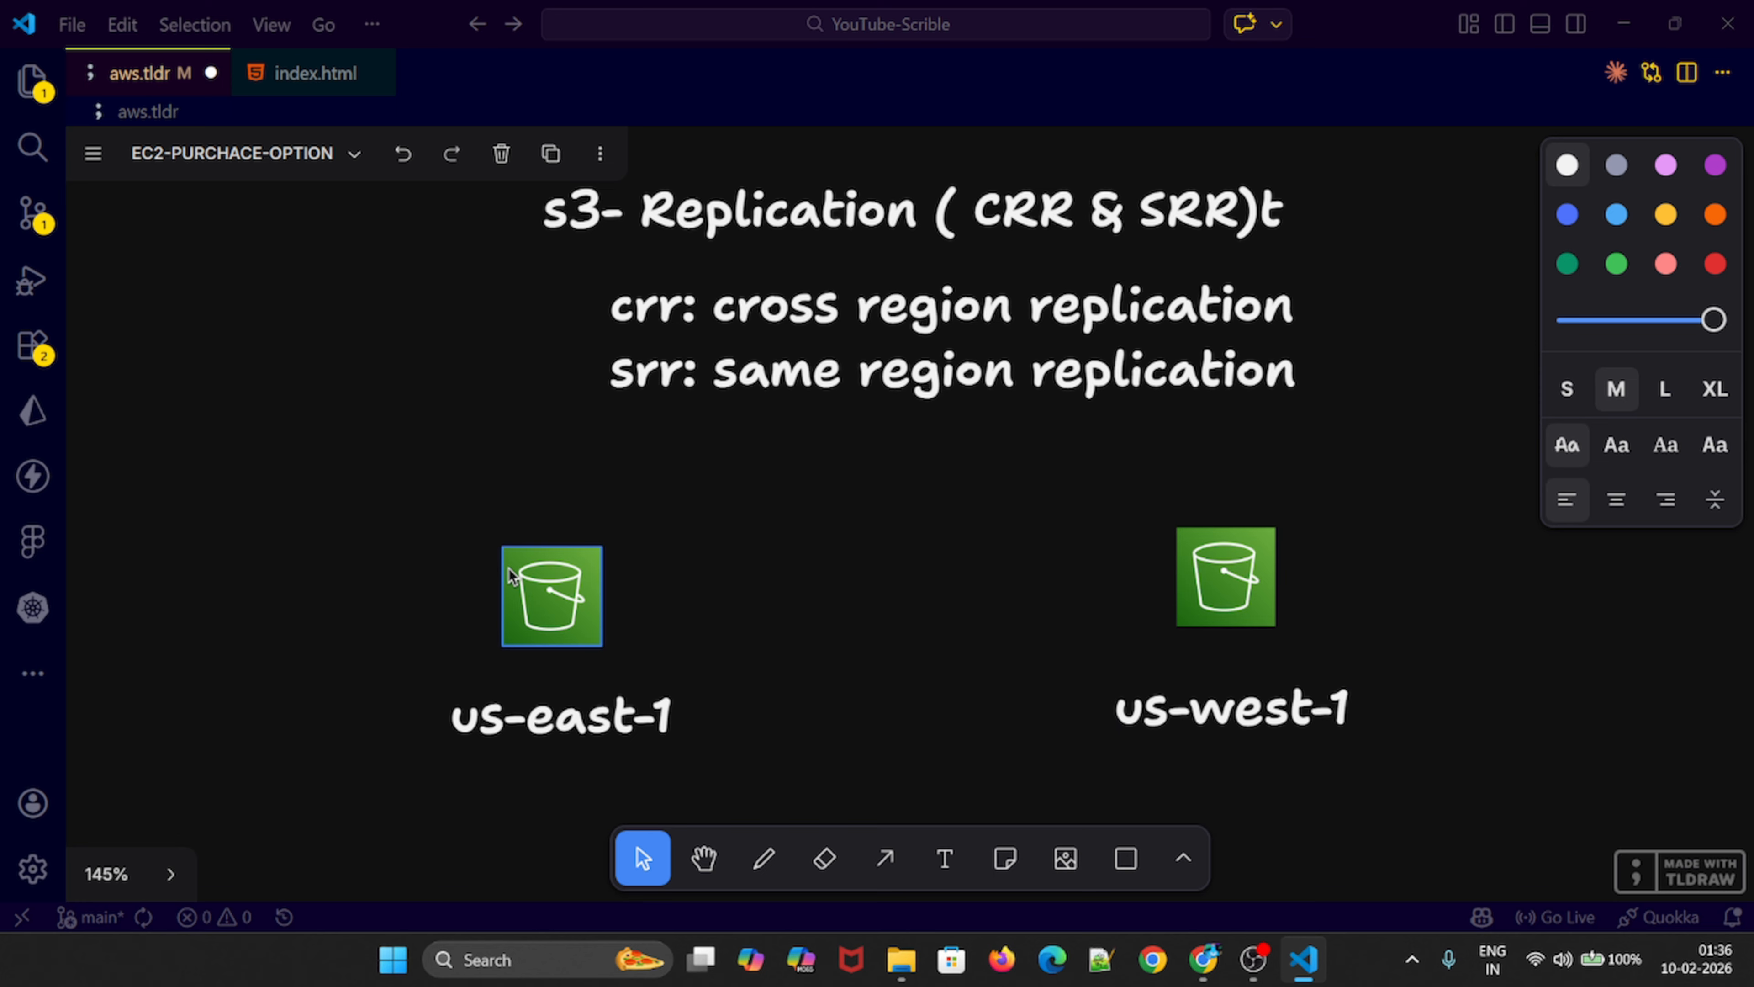
type("uploaded")
key("Escape")
left_click_drag(487, 513, 379, 565)
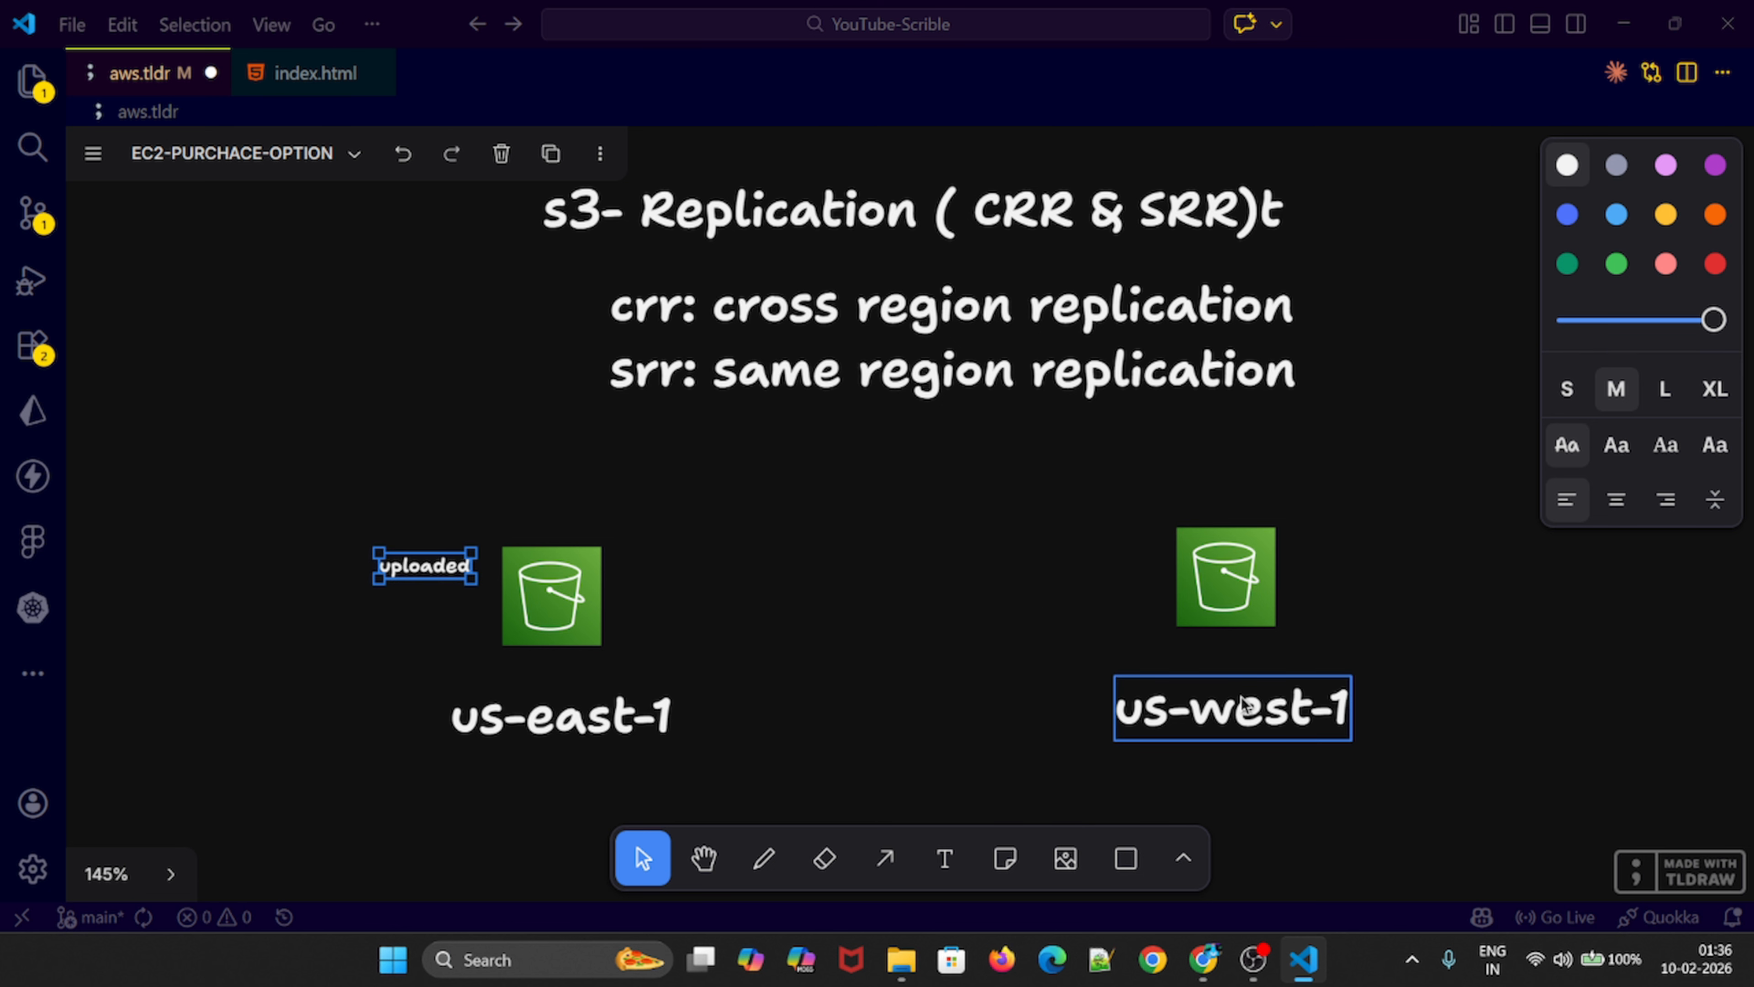
Switch to the S3 console in Chrome, open the bucket list, and check the AWS Region of mys3-source-v1
scroll(732, 511, "down", 1)
scroll(743, 484, "down", 1)
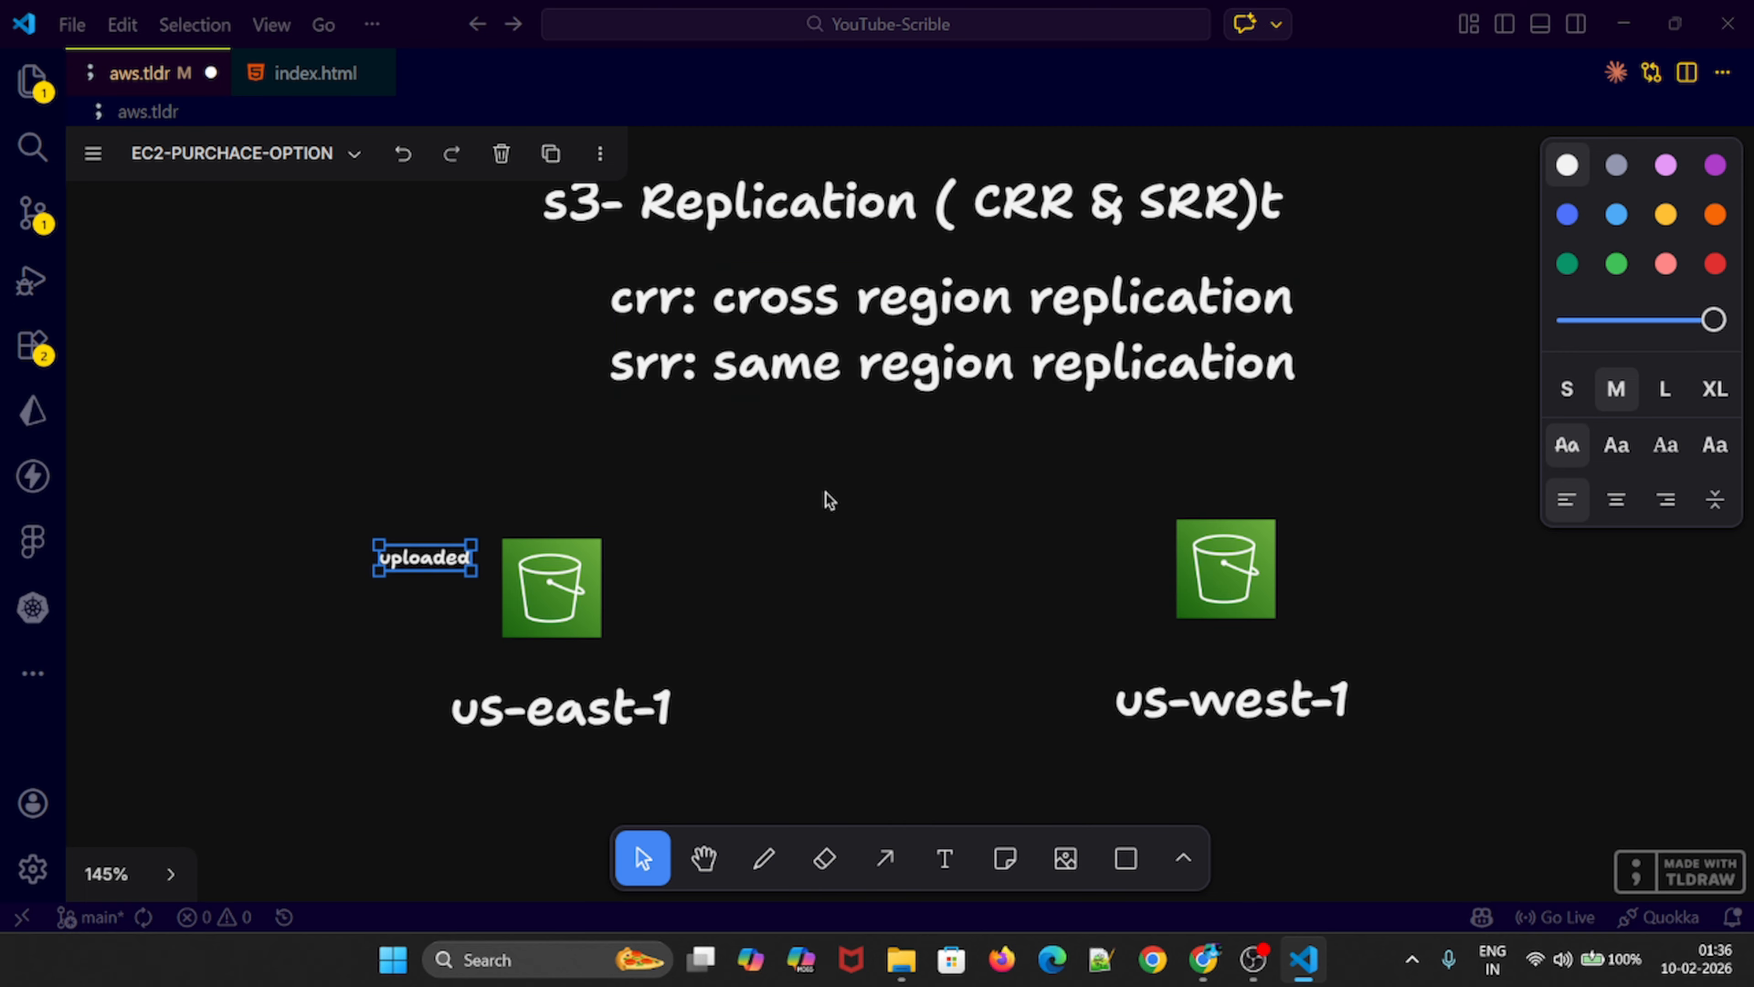
mouse_move(1195, 966)
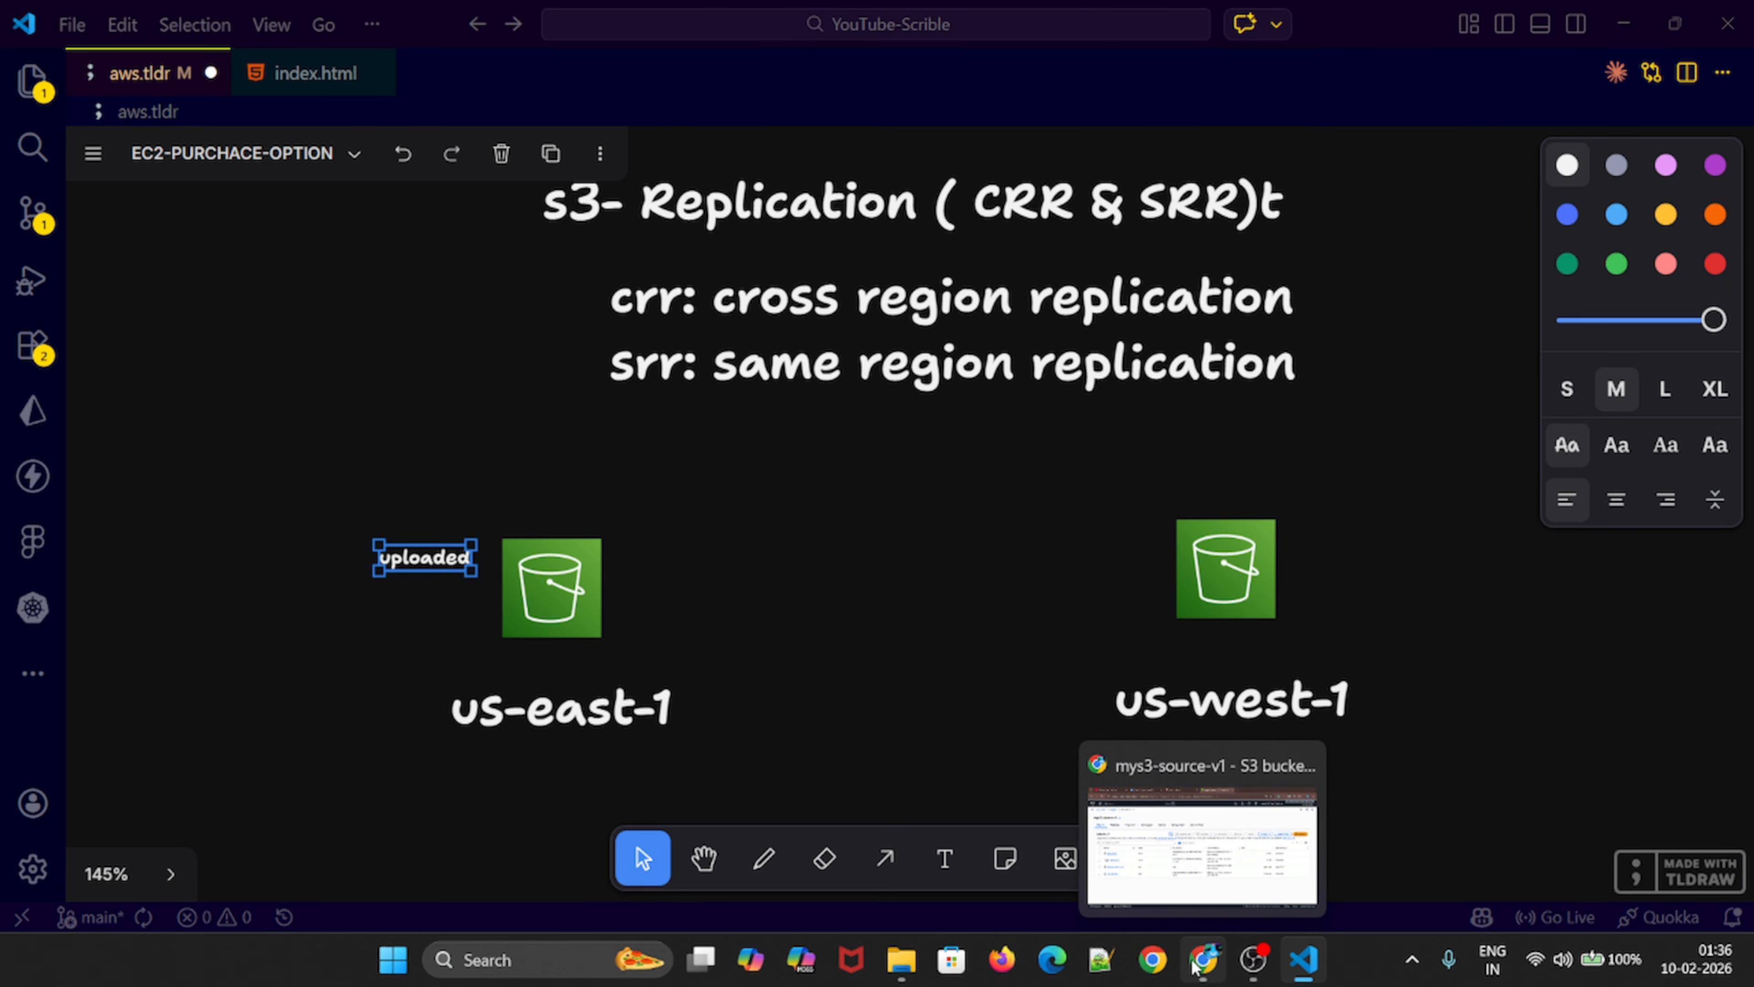
left_click(1203, 959)
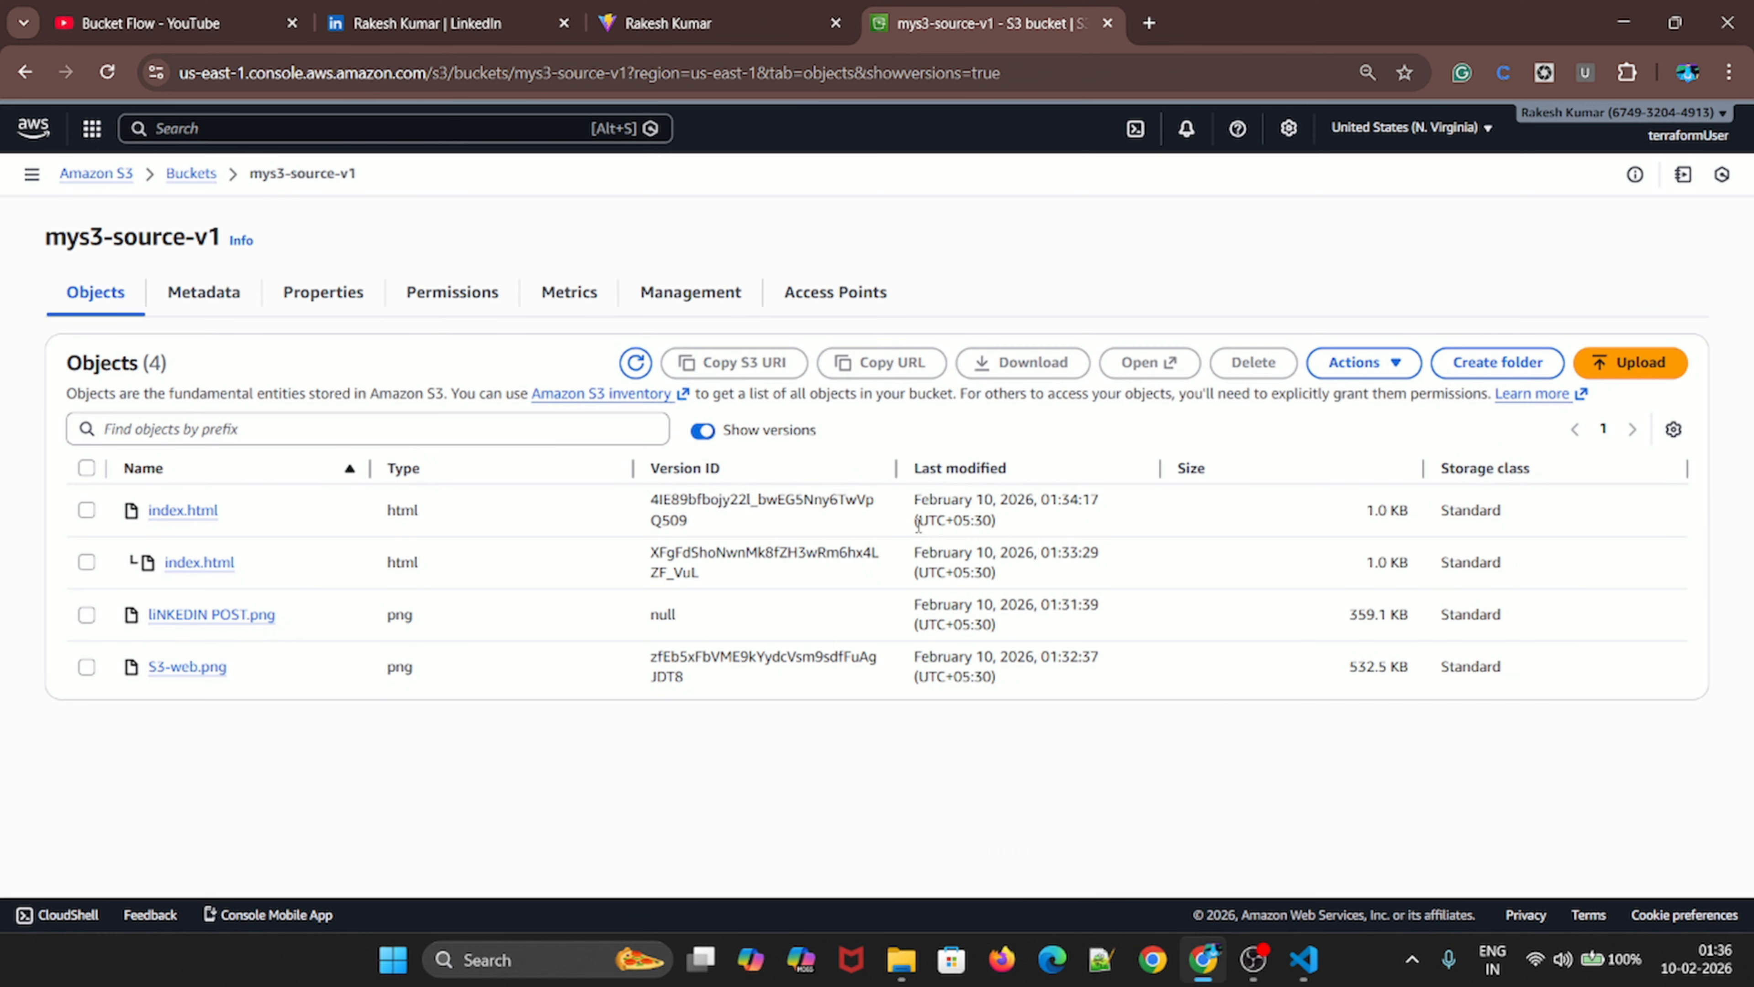
left_click(188, 174)
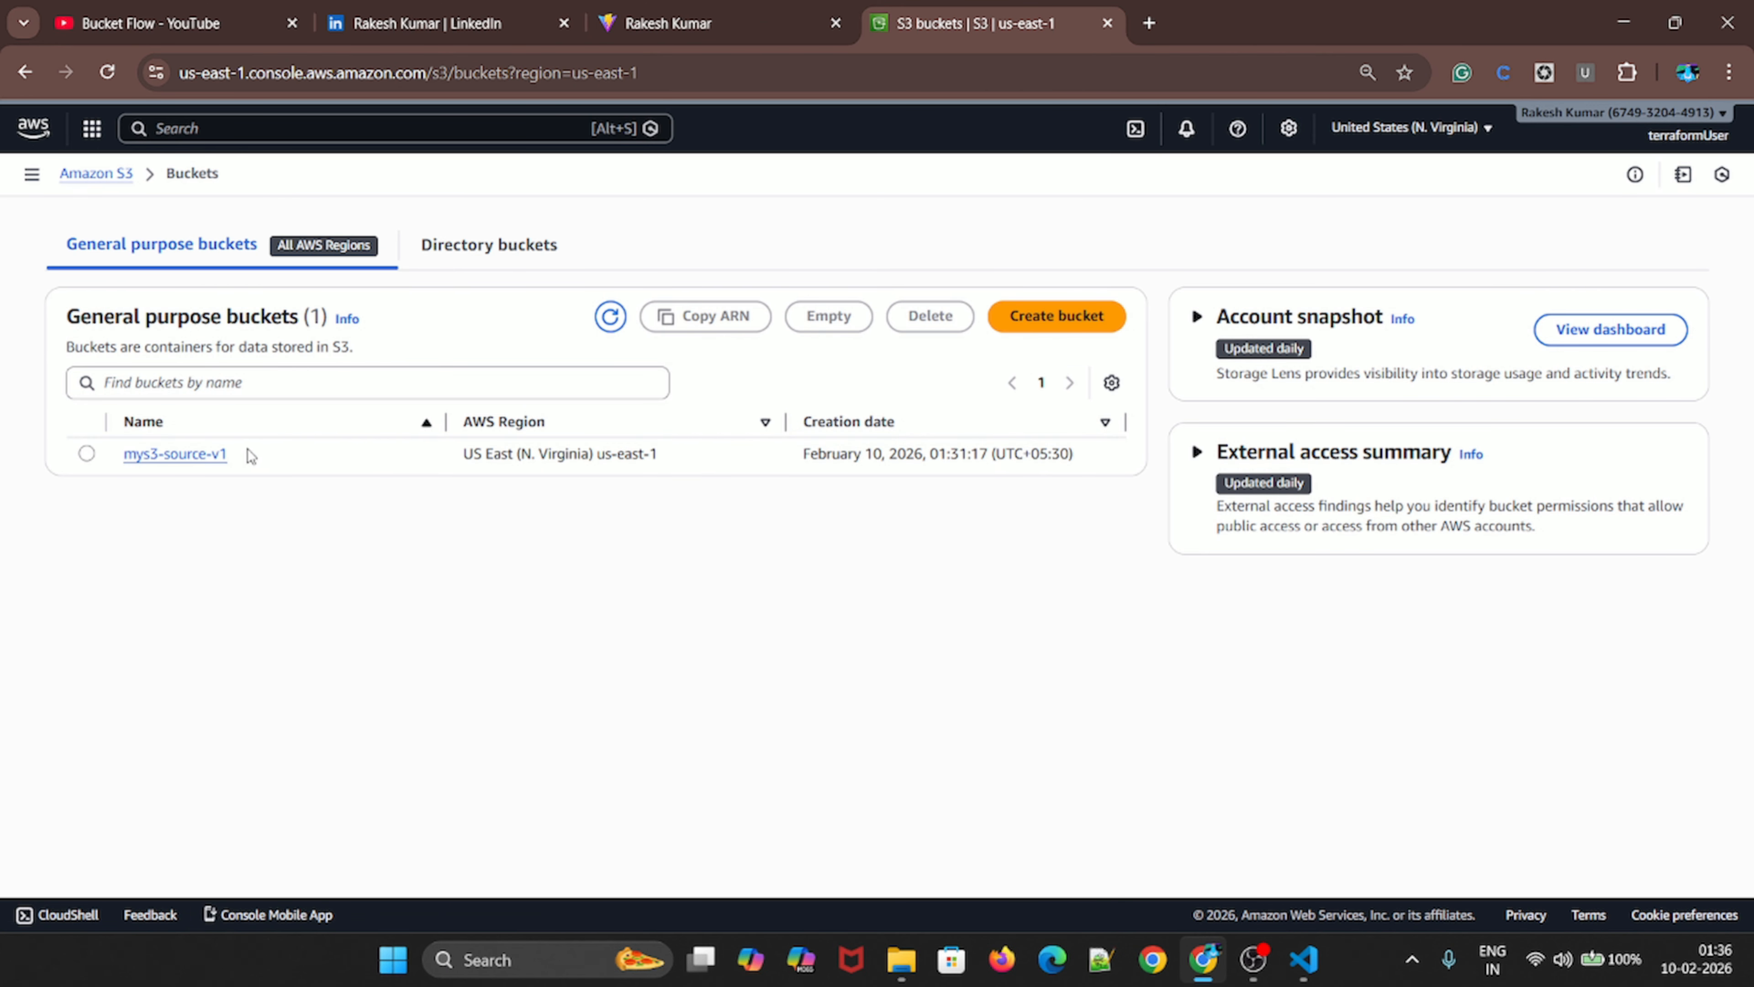
left_click_drag(598, 454, 672, 461)
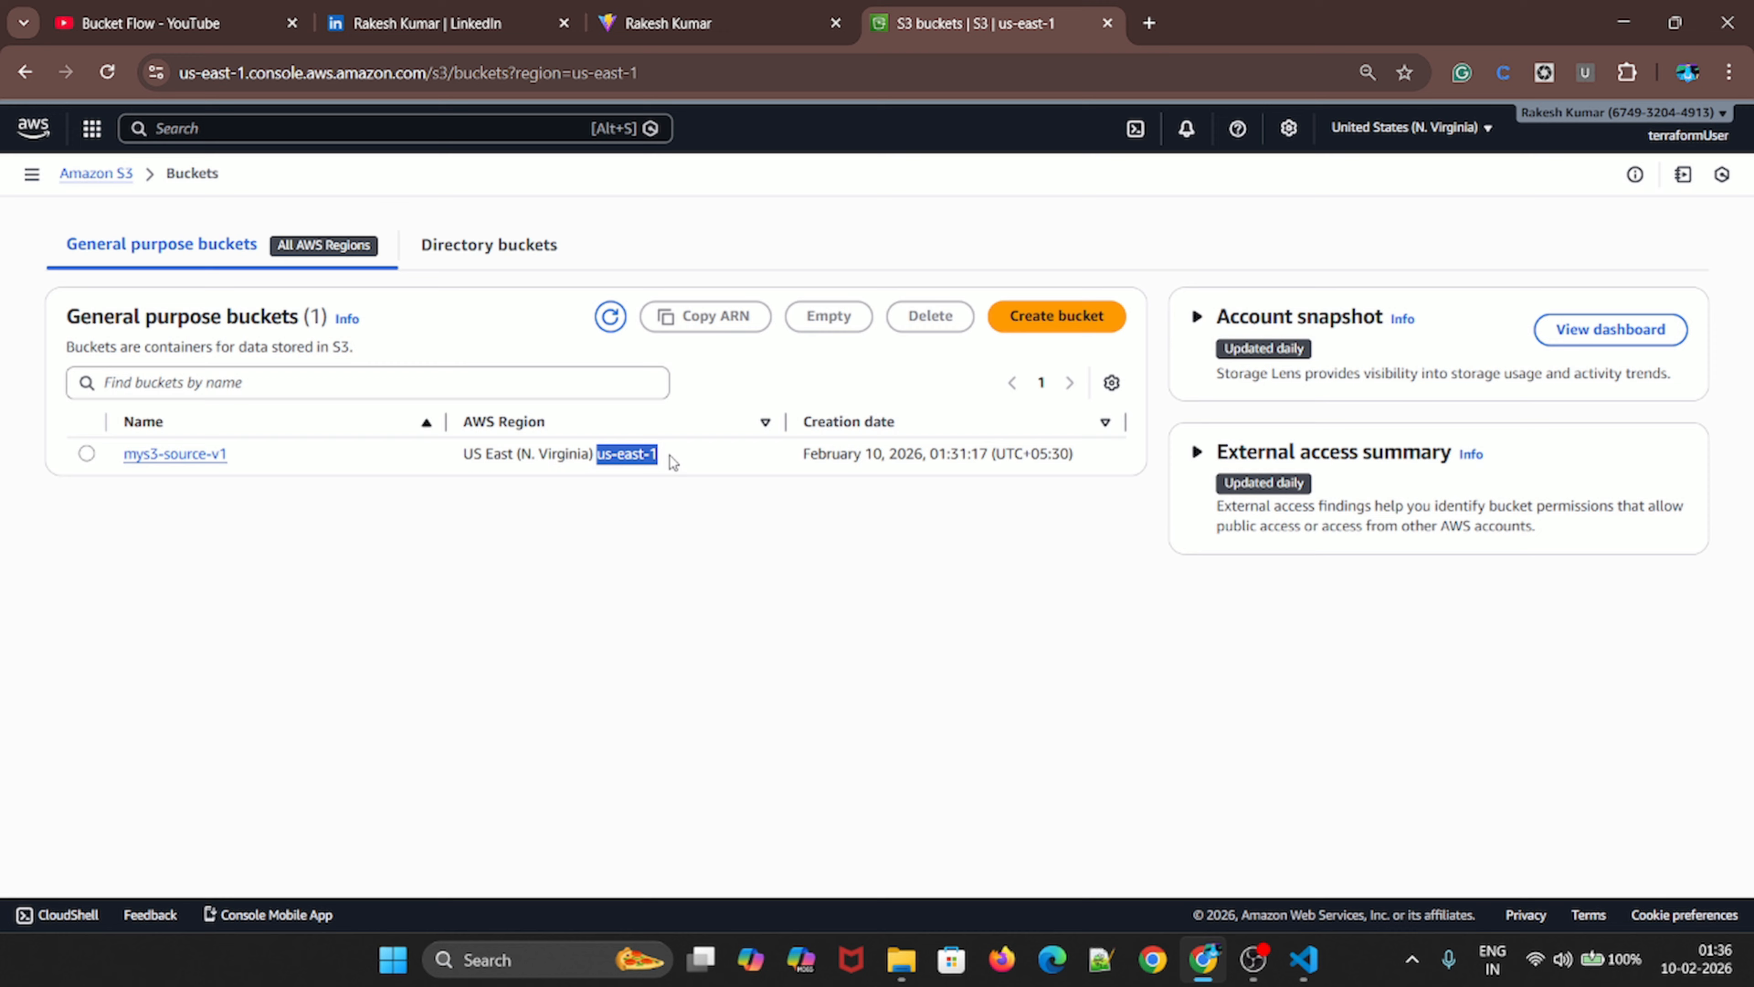
left_click(609, 545)
Duplicate the S3 buckets page and arrange the two copies as separate browser windows side by side
left_click(1408, 127)
right_click(1043, 316)
key("Escape")
right_click(939, 23)
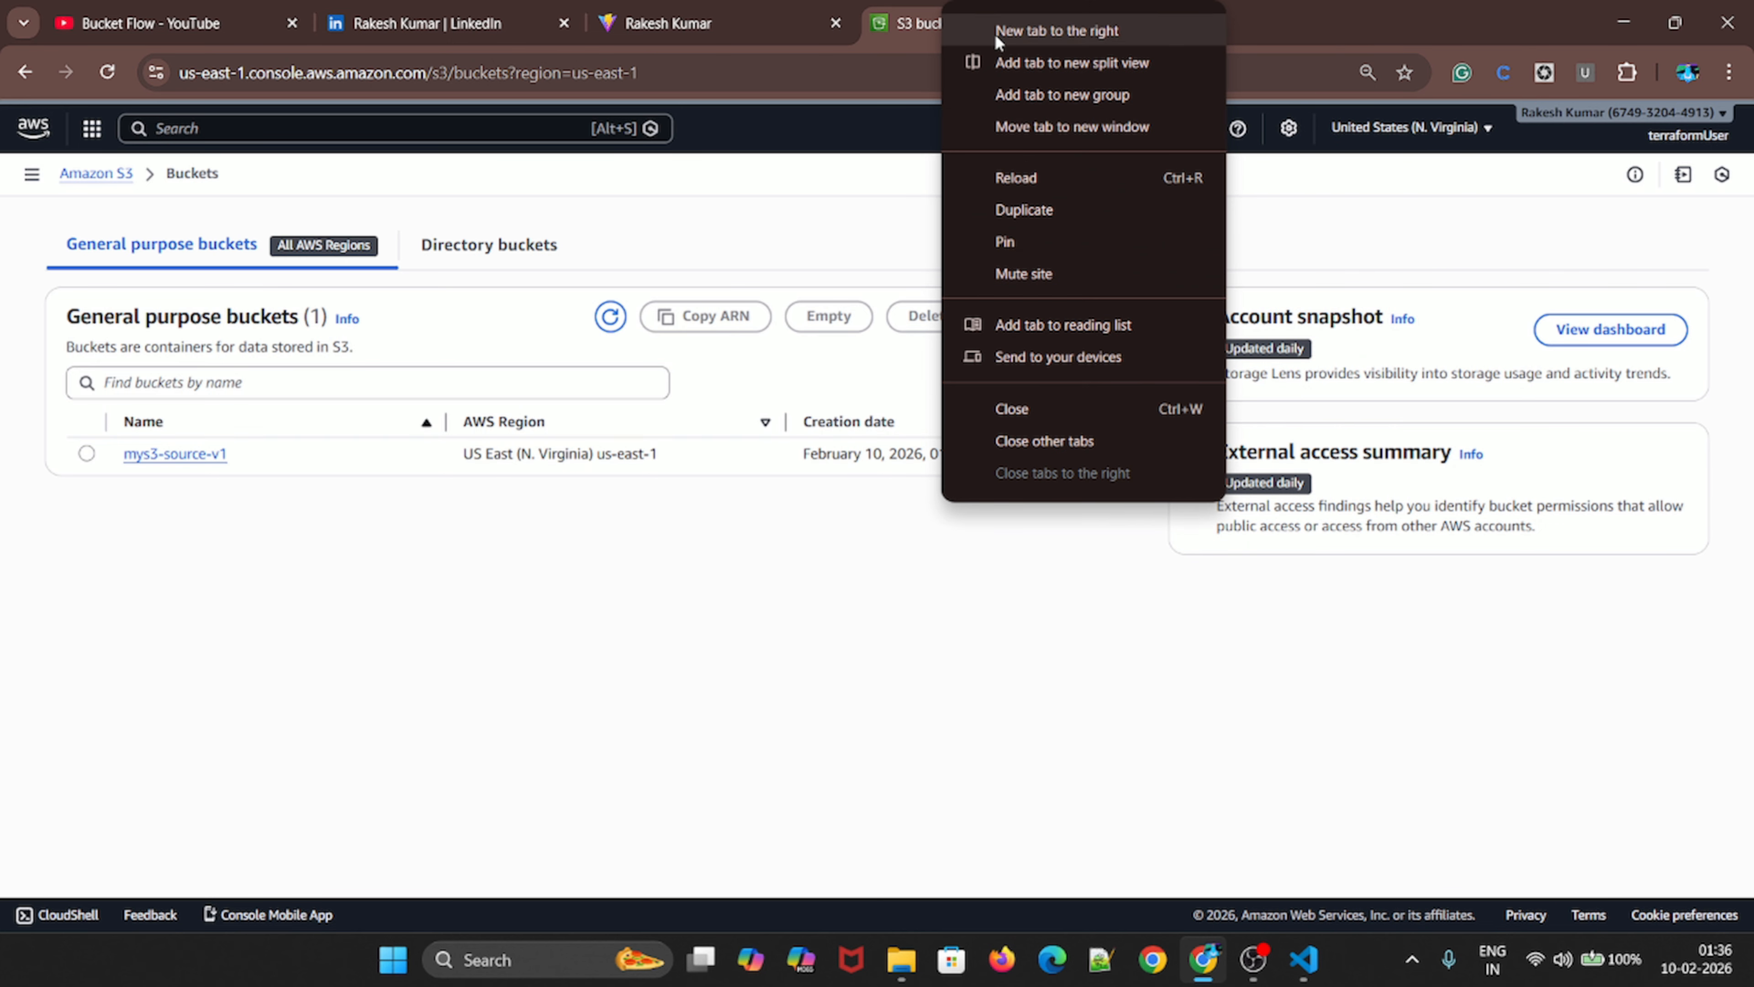
left_click(1020, 178)
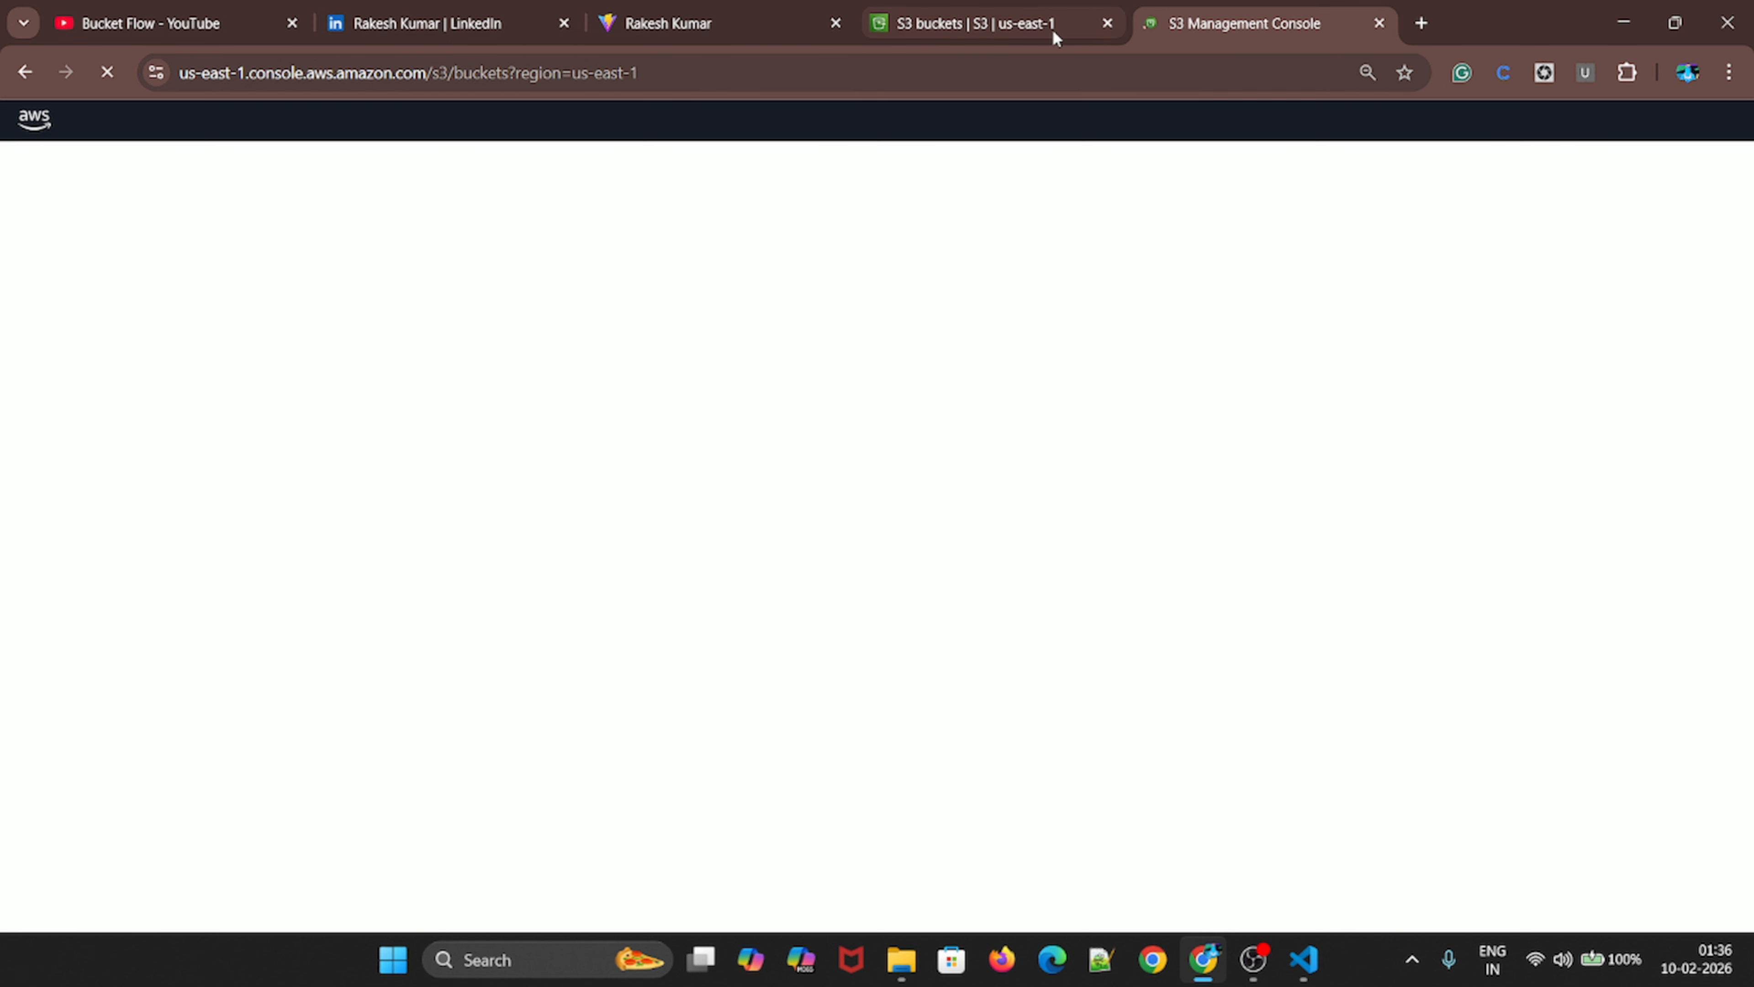
left_click_drag(982, 26, 436, 24)
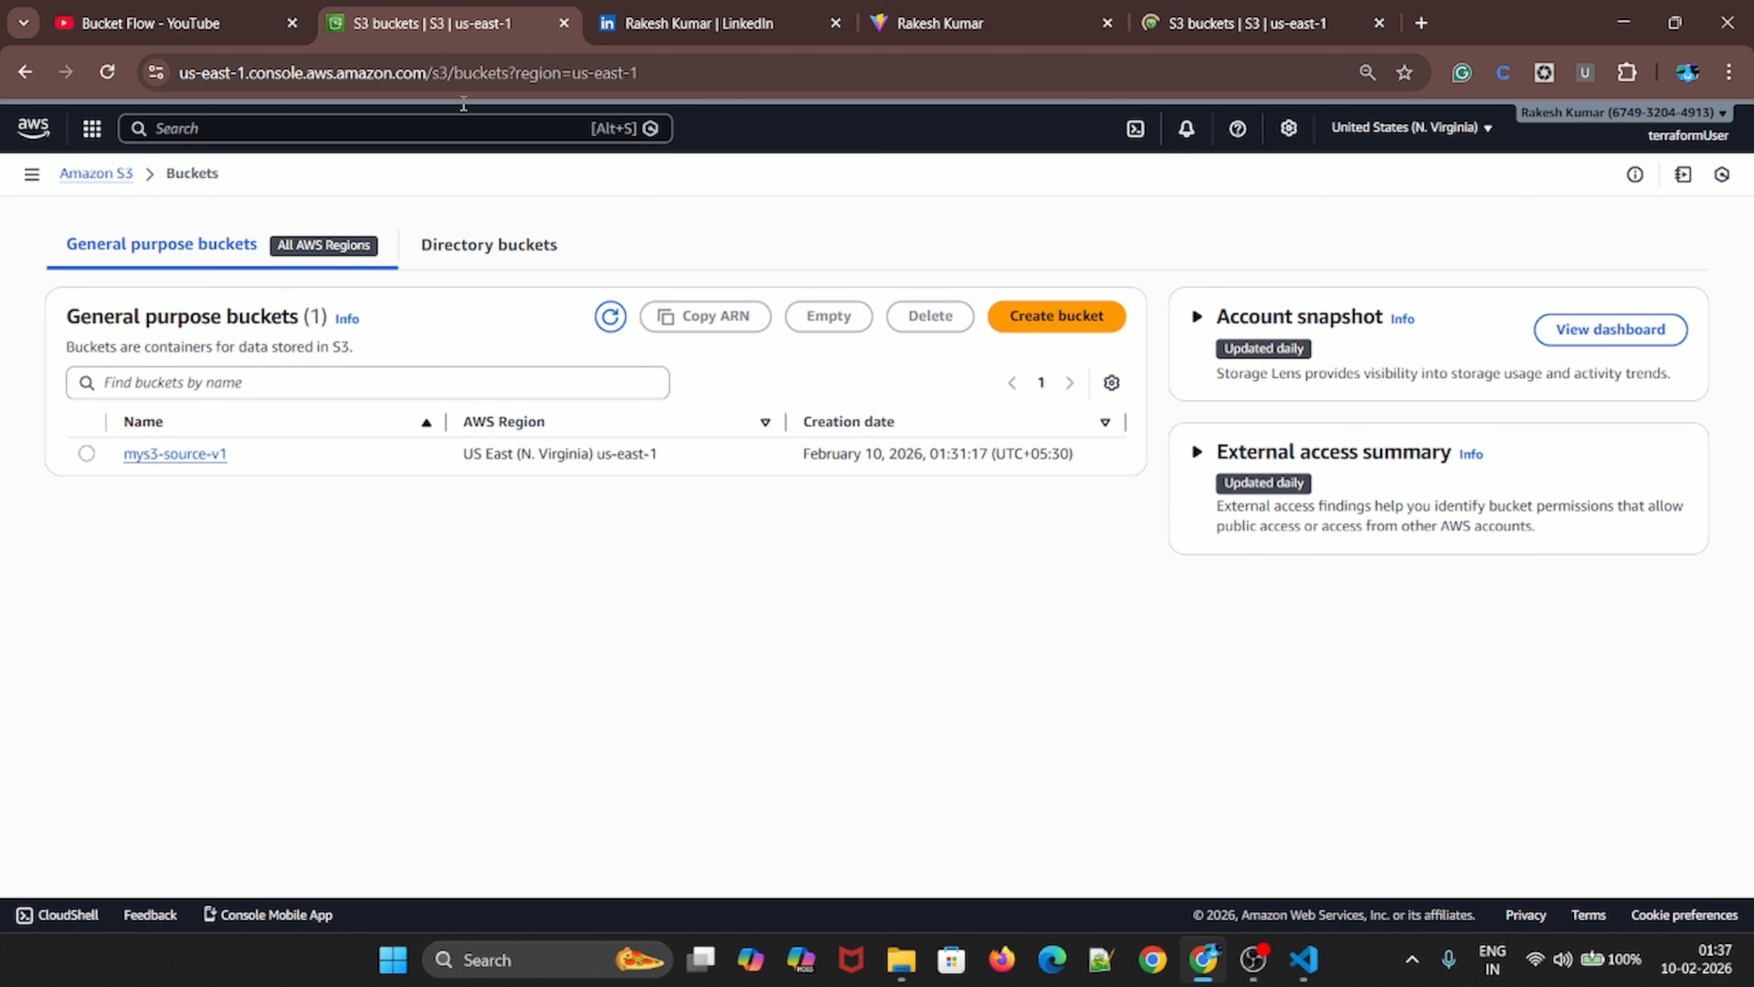
left_click_drag(463, 104, 646, 110)
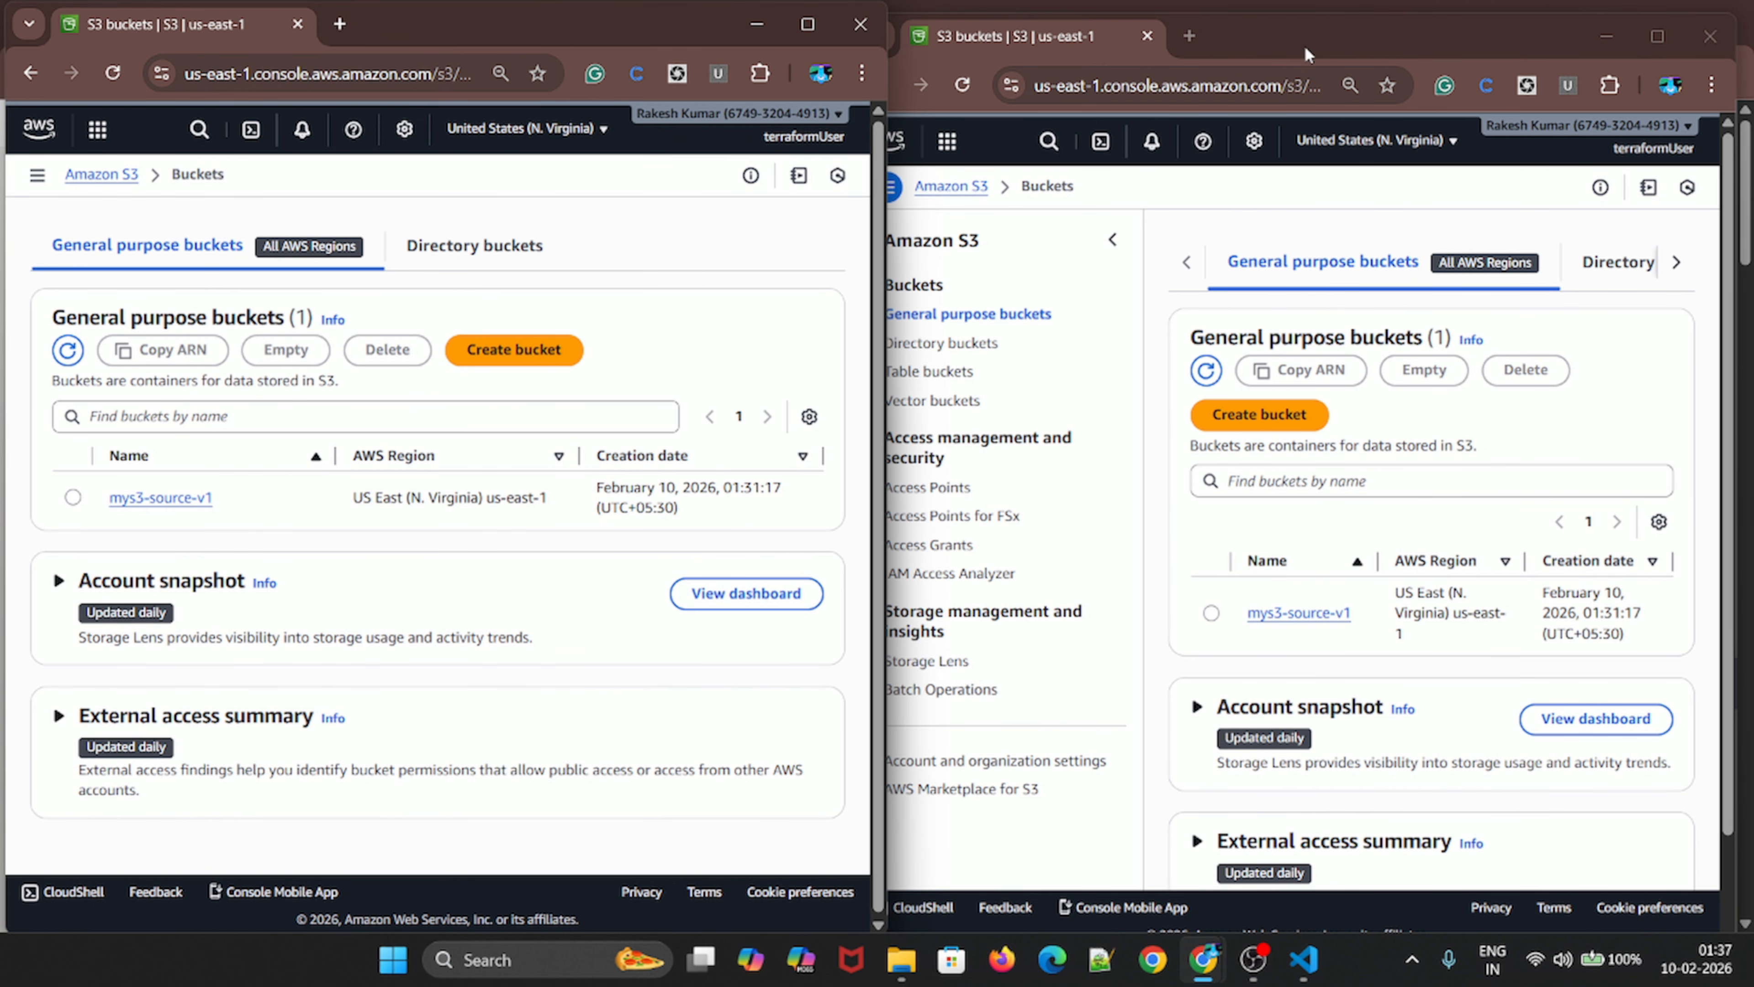
left_click(1305, 48)
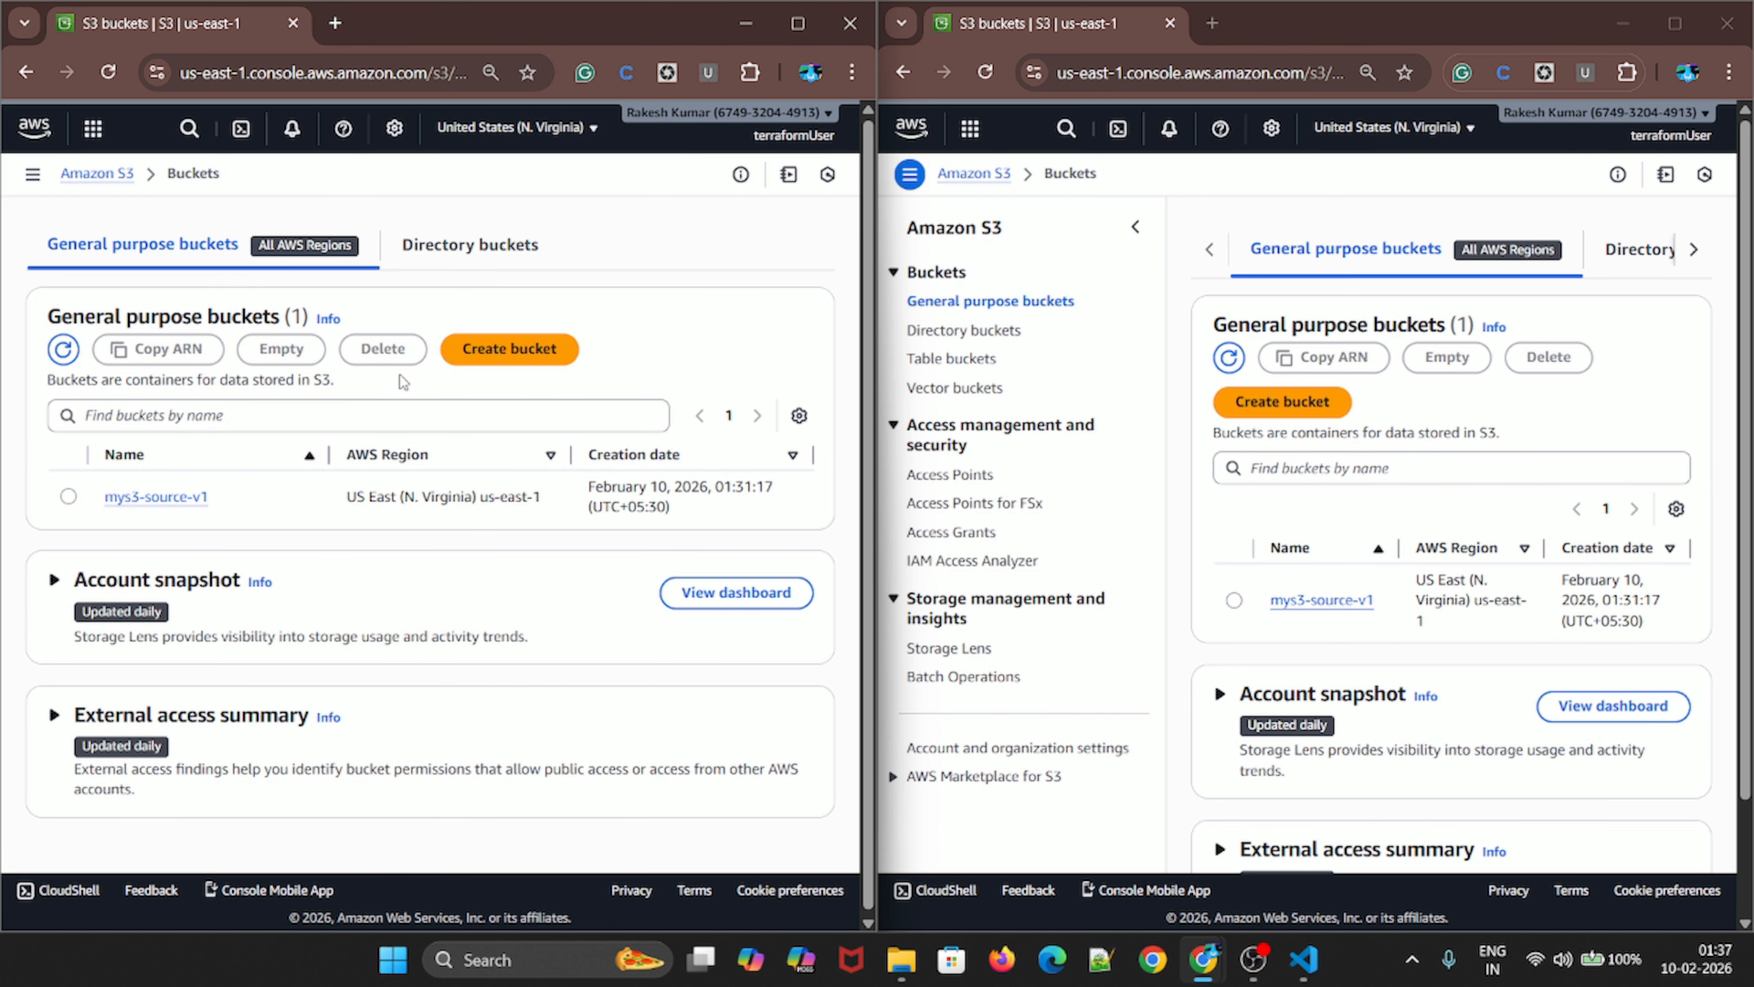
Reopen the general purpose buckets list in the first window and collapse the S3 navigation pane in both windows
left_click(97, 174)
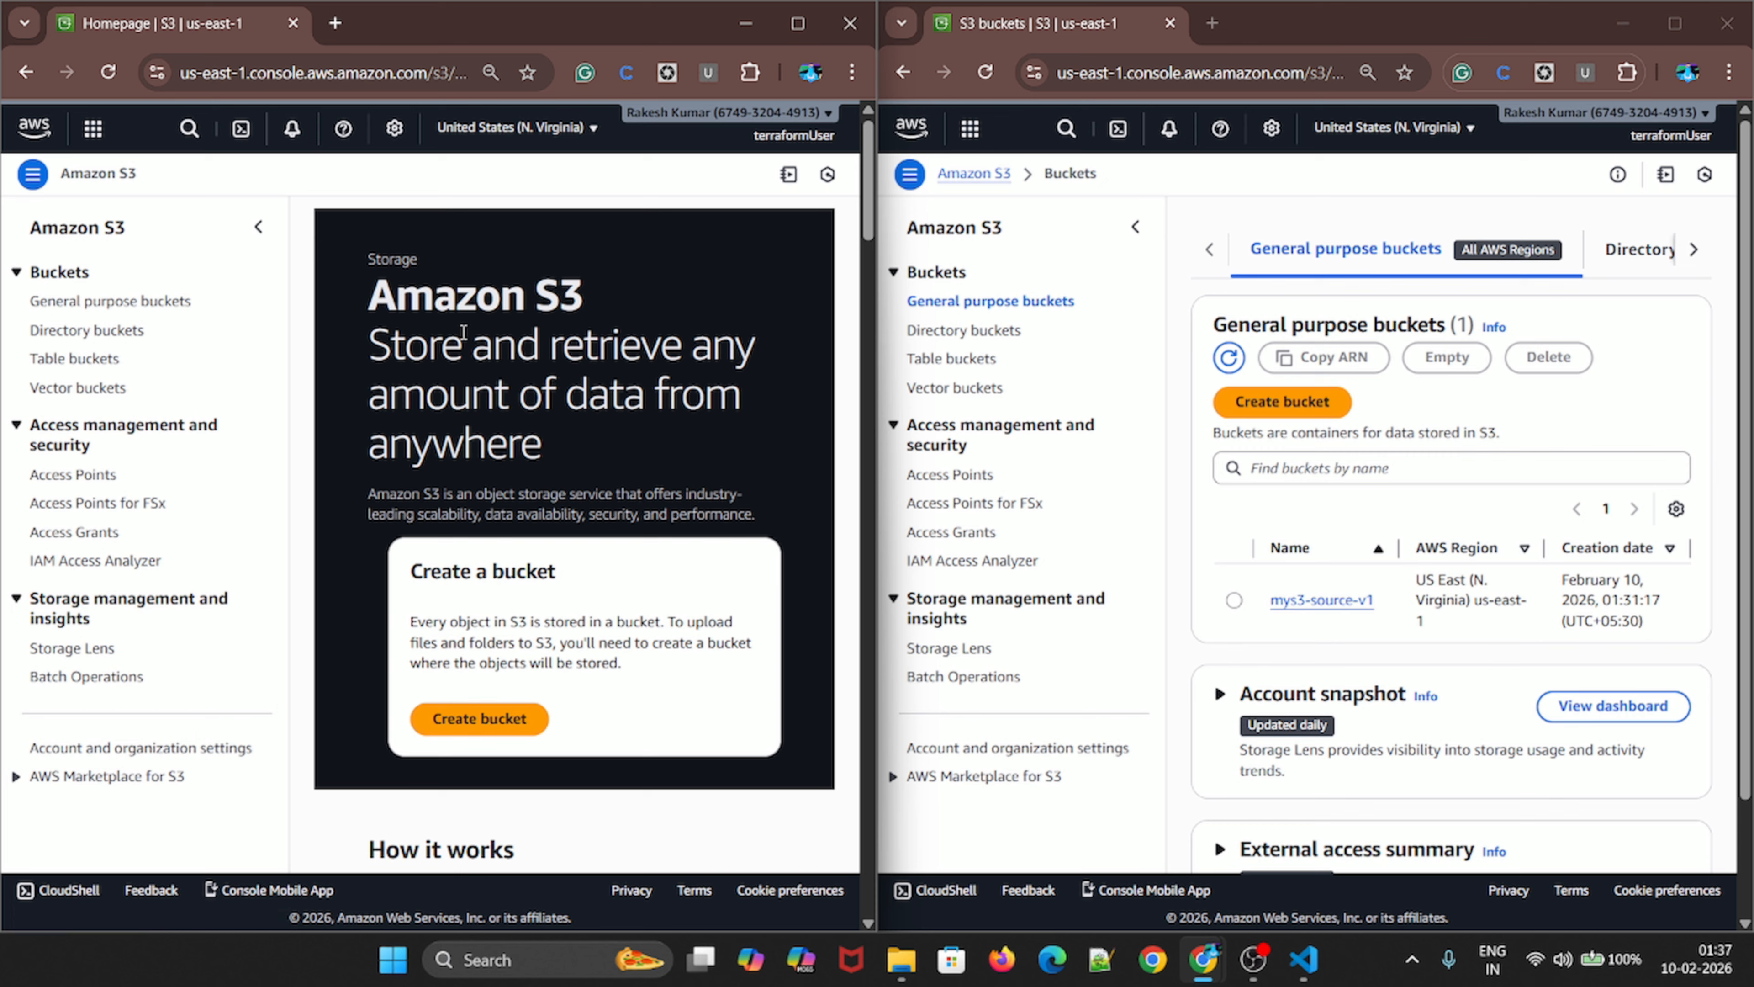
scroll(514, 844, "down", 5)
left_click(111, 301)
scroll(442, 468, "up", 3)
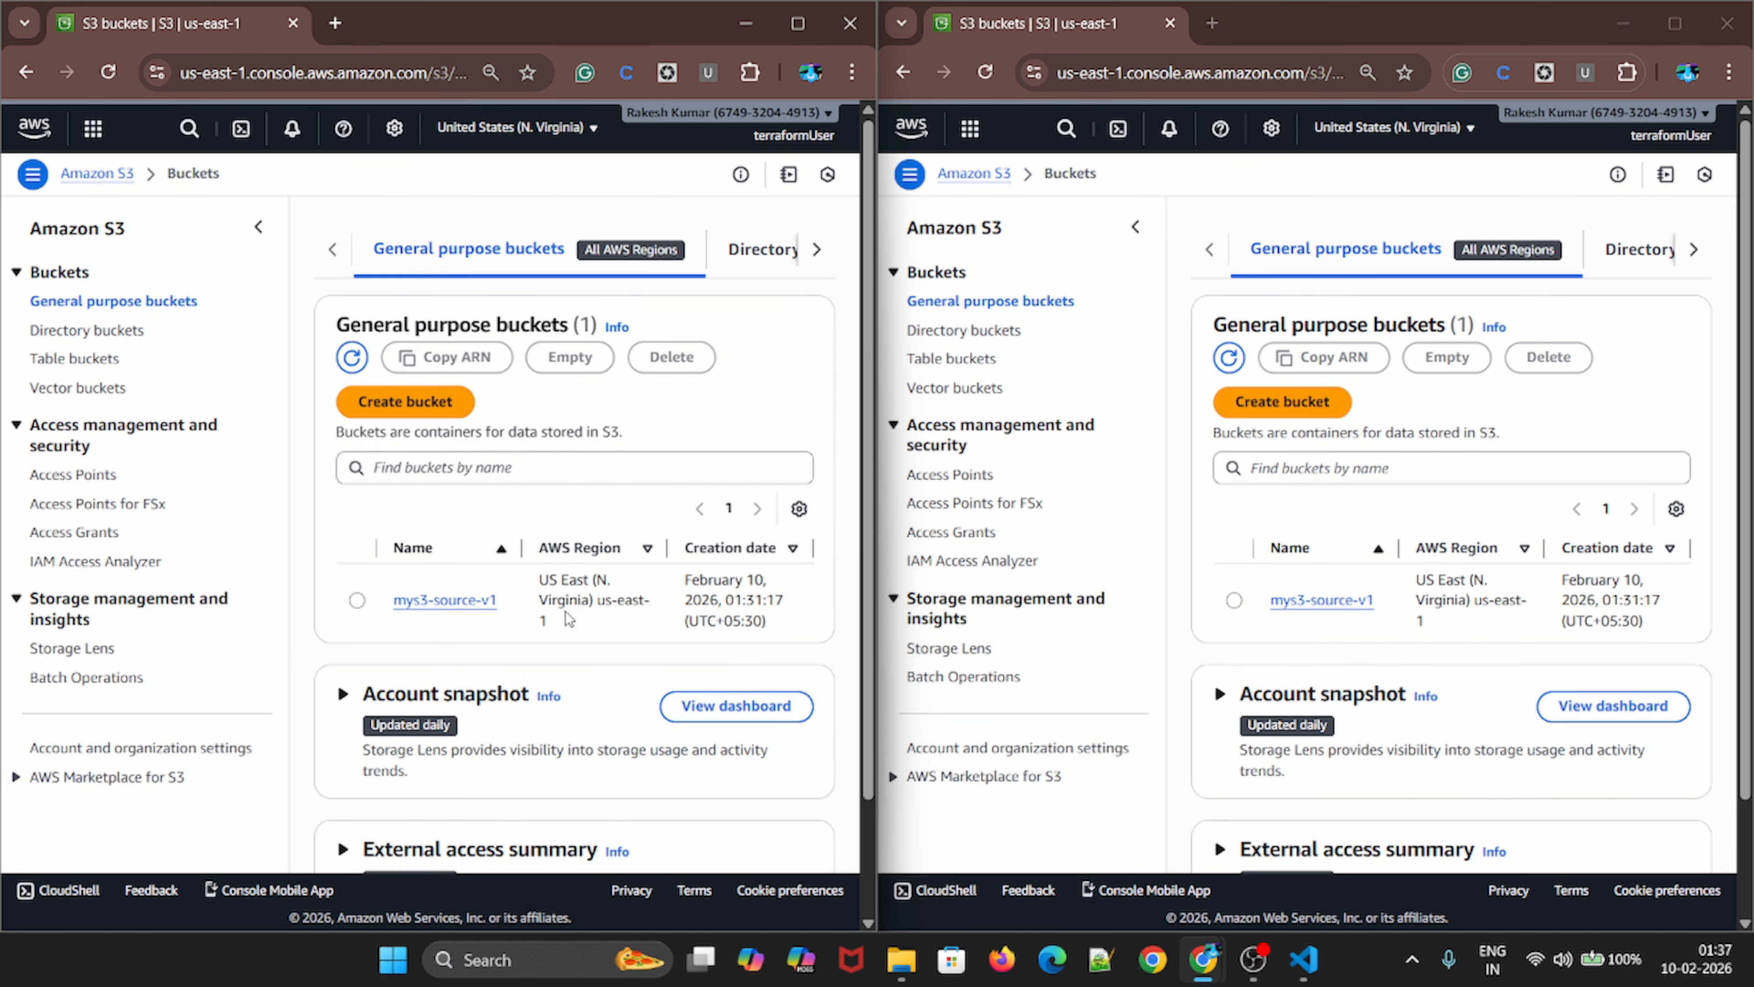
left_click(258, 226)
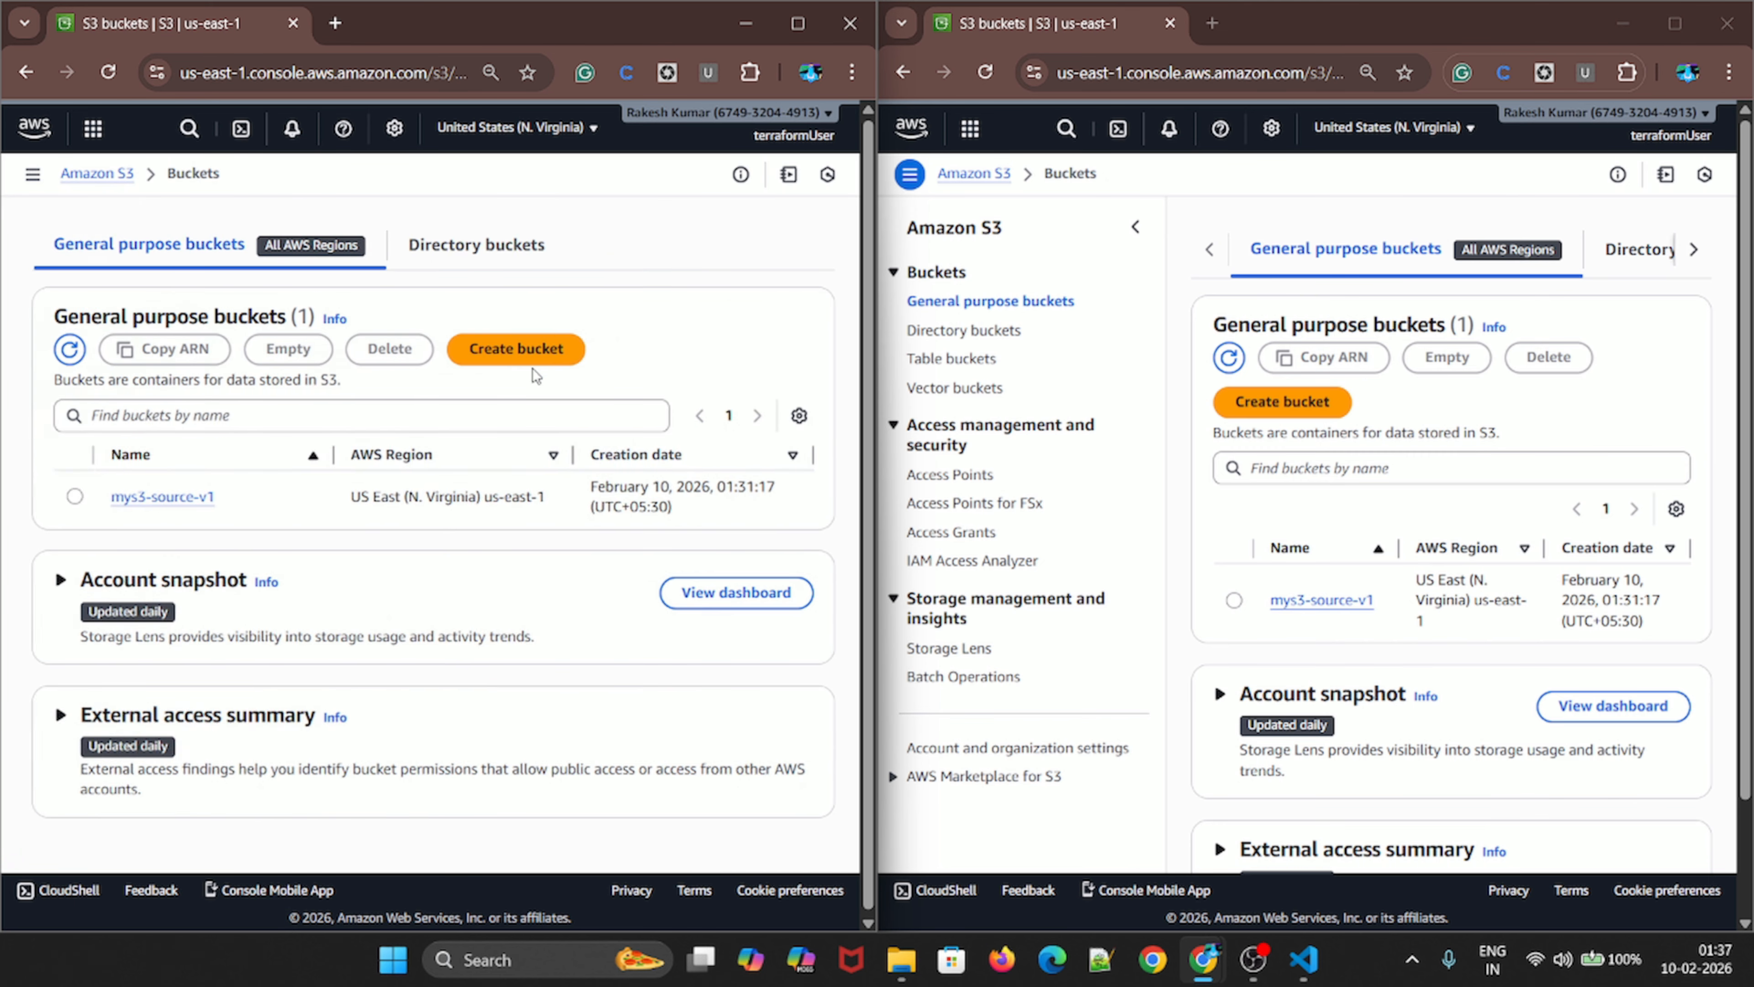
left_click(1135, 227)
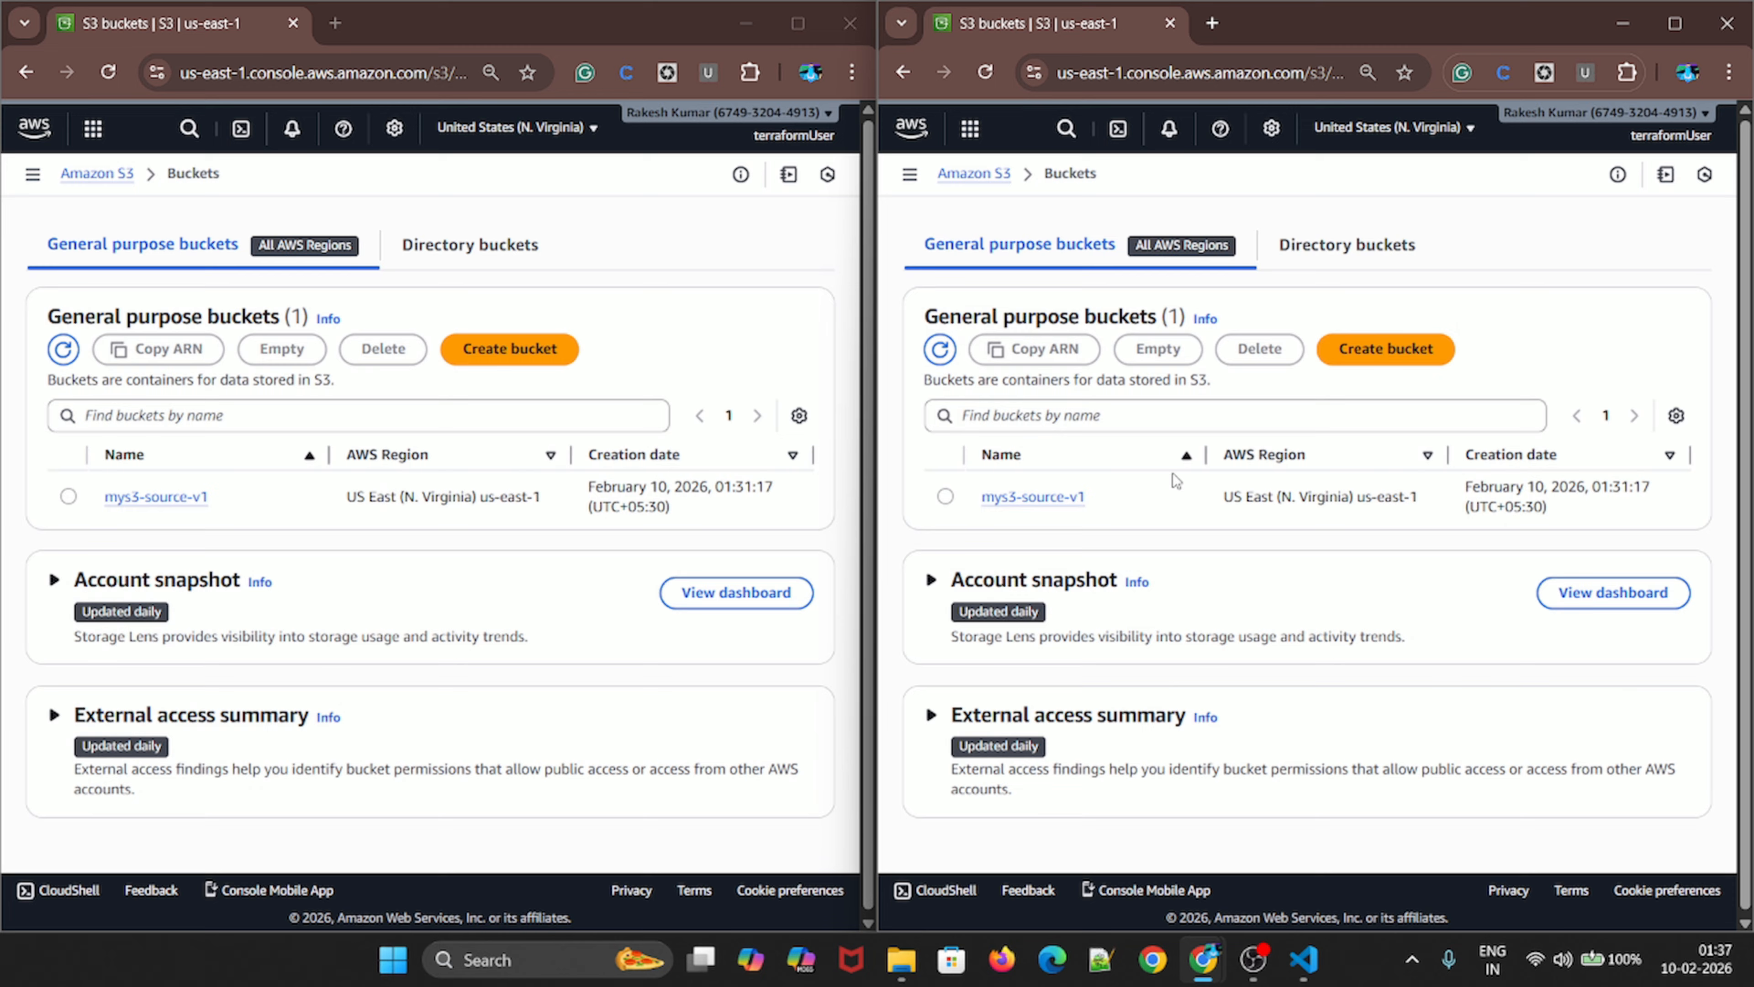
Start creating a new bucket in the second window and switch its Region to N. California (us-west-1)
left_click(1384, 349)
left_click(1437, 127)
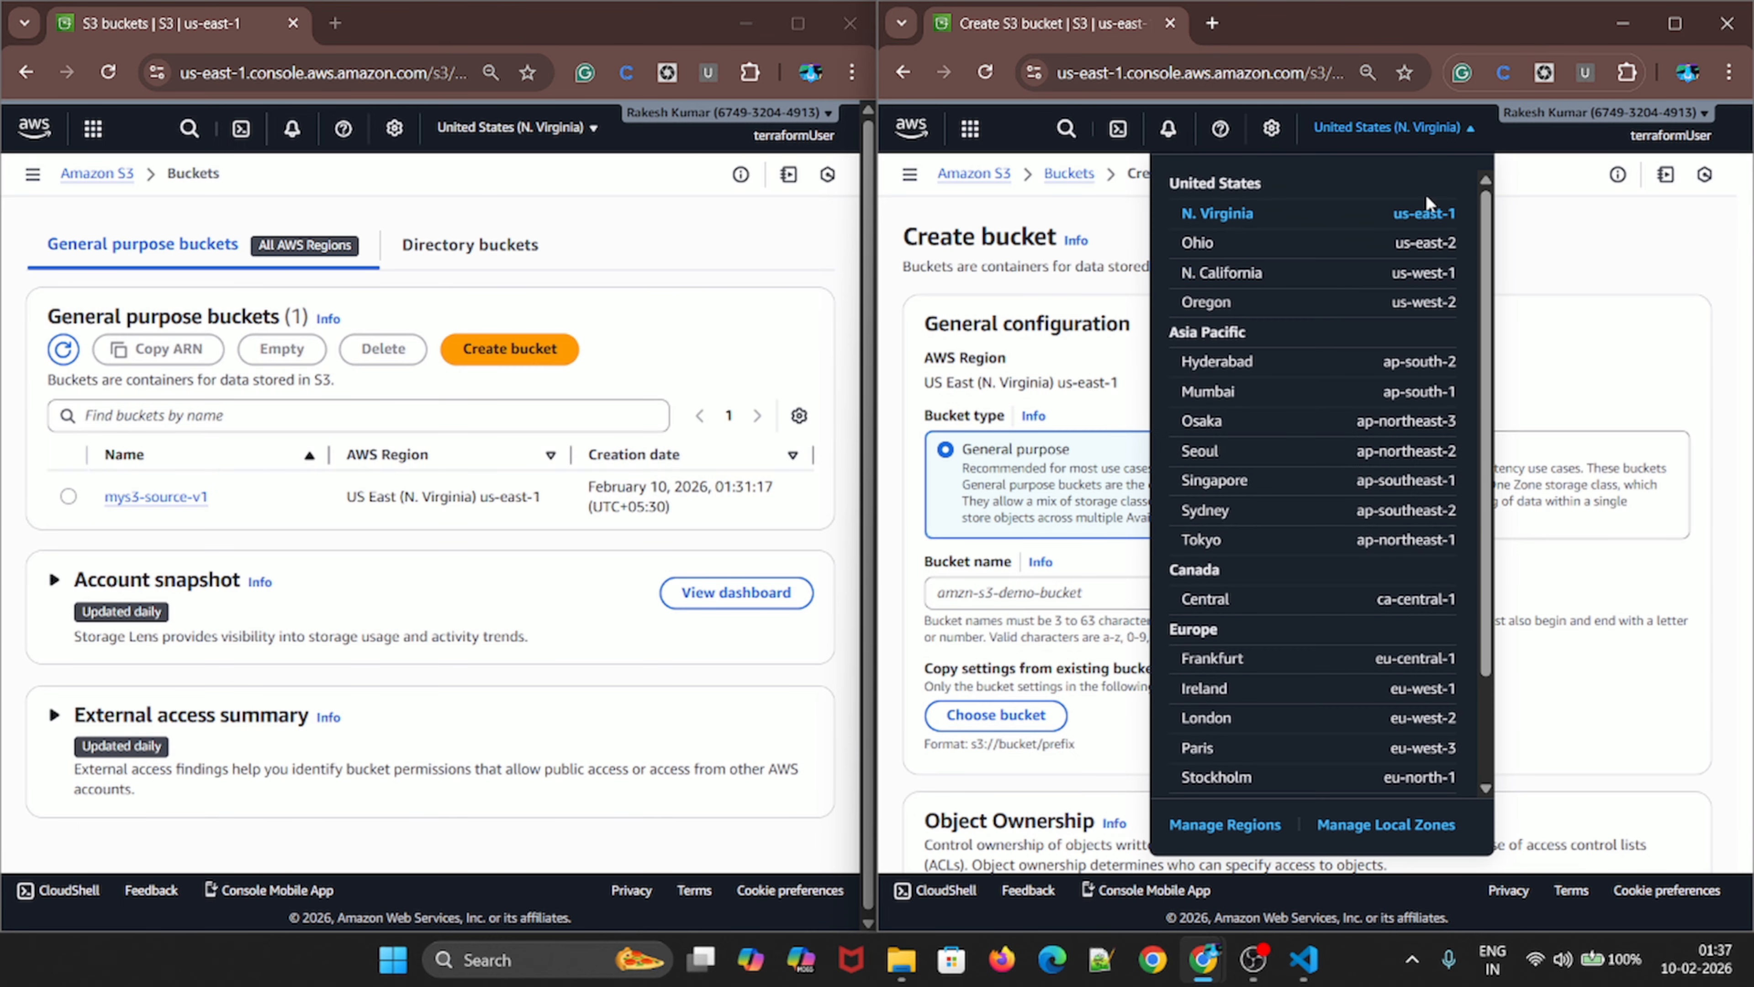
left_click(1426, 273)
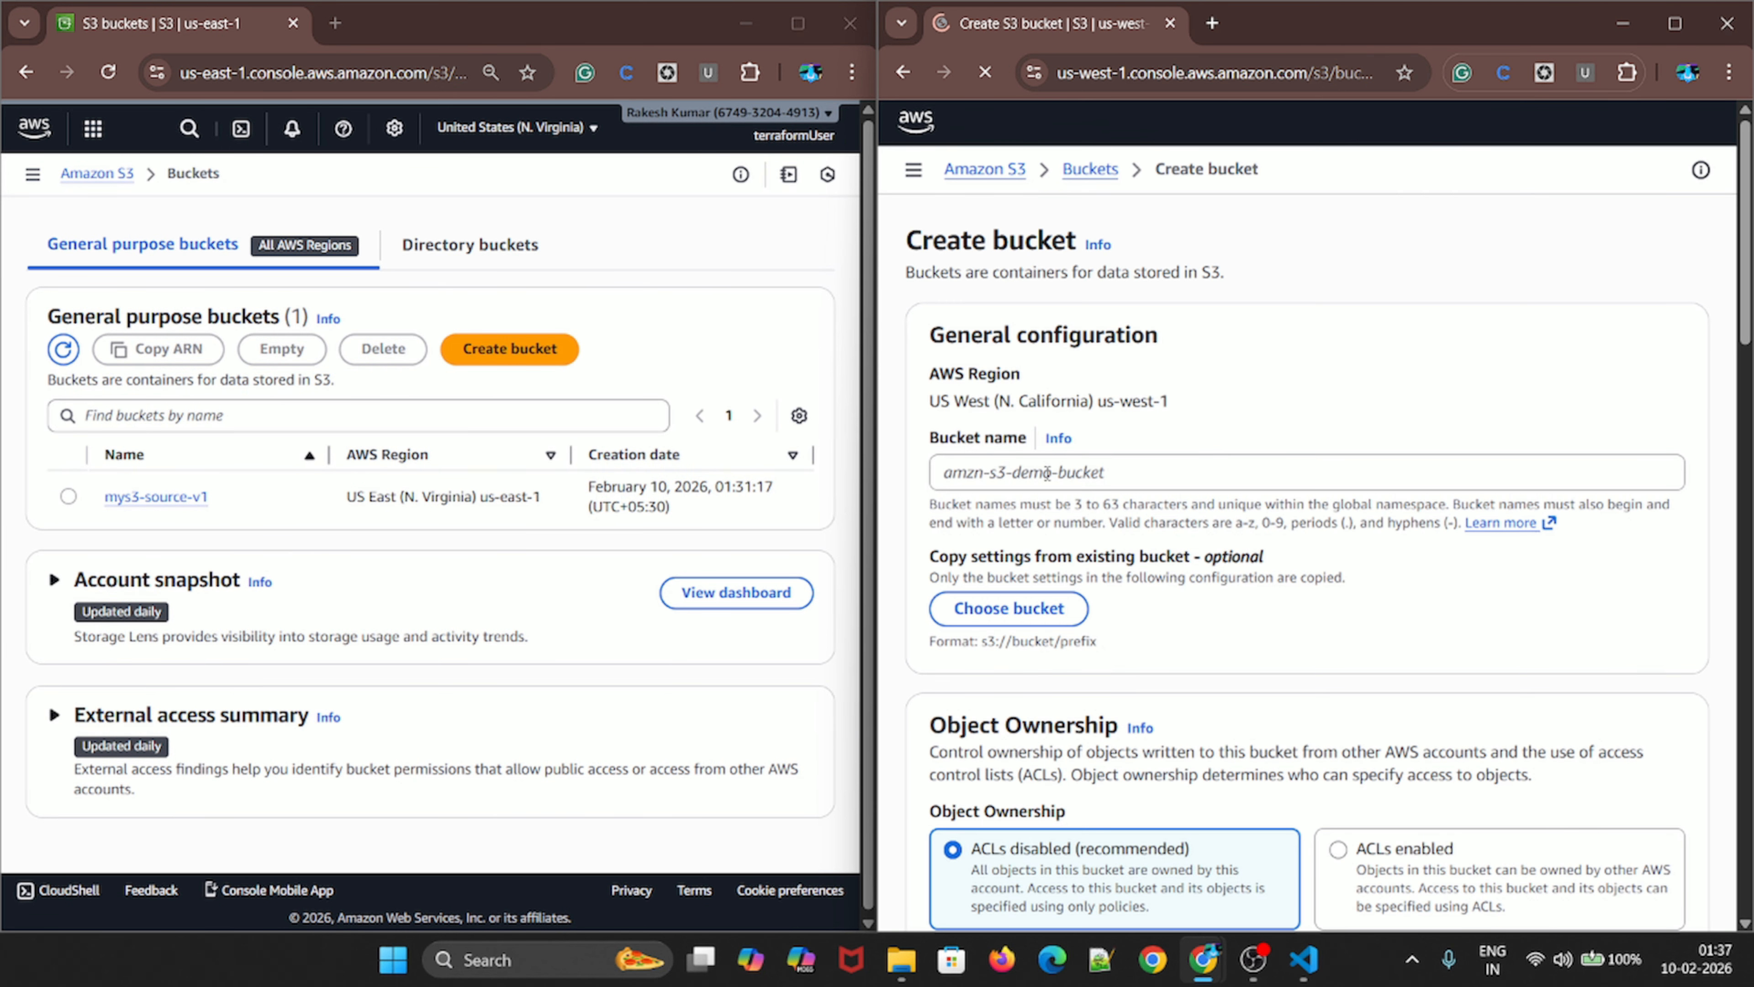
left_click_drag(1100, 415, 1169, 416)
Name the new us-west-1 bucket "mys3-destination-v1"
left_click(1024, 483)
type("mys3-destination-v1")
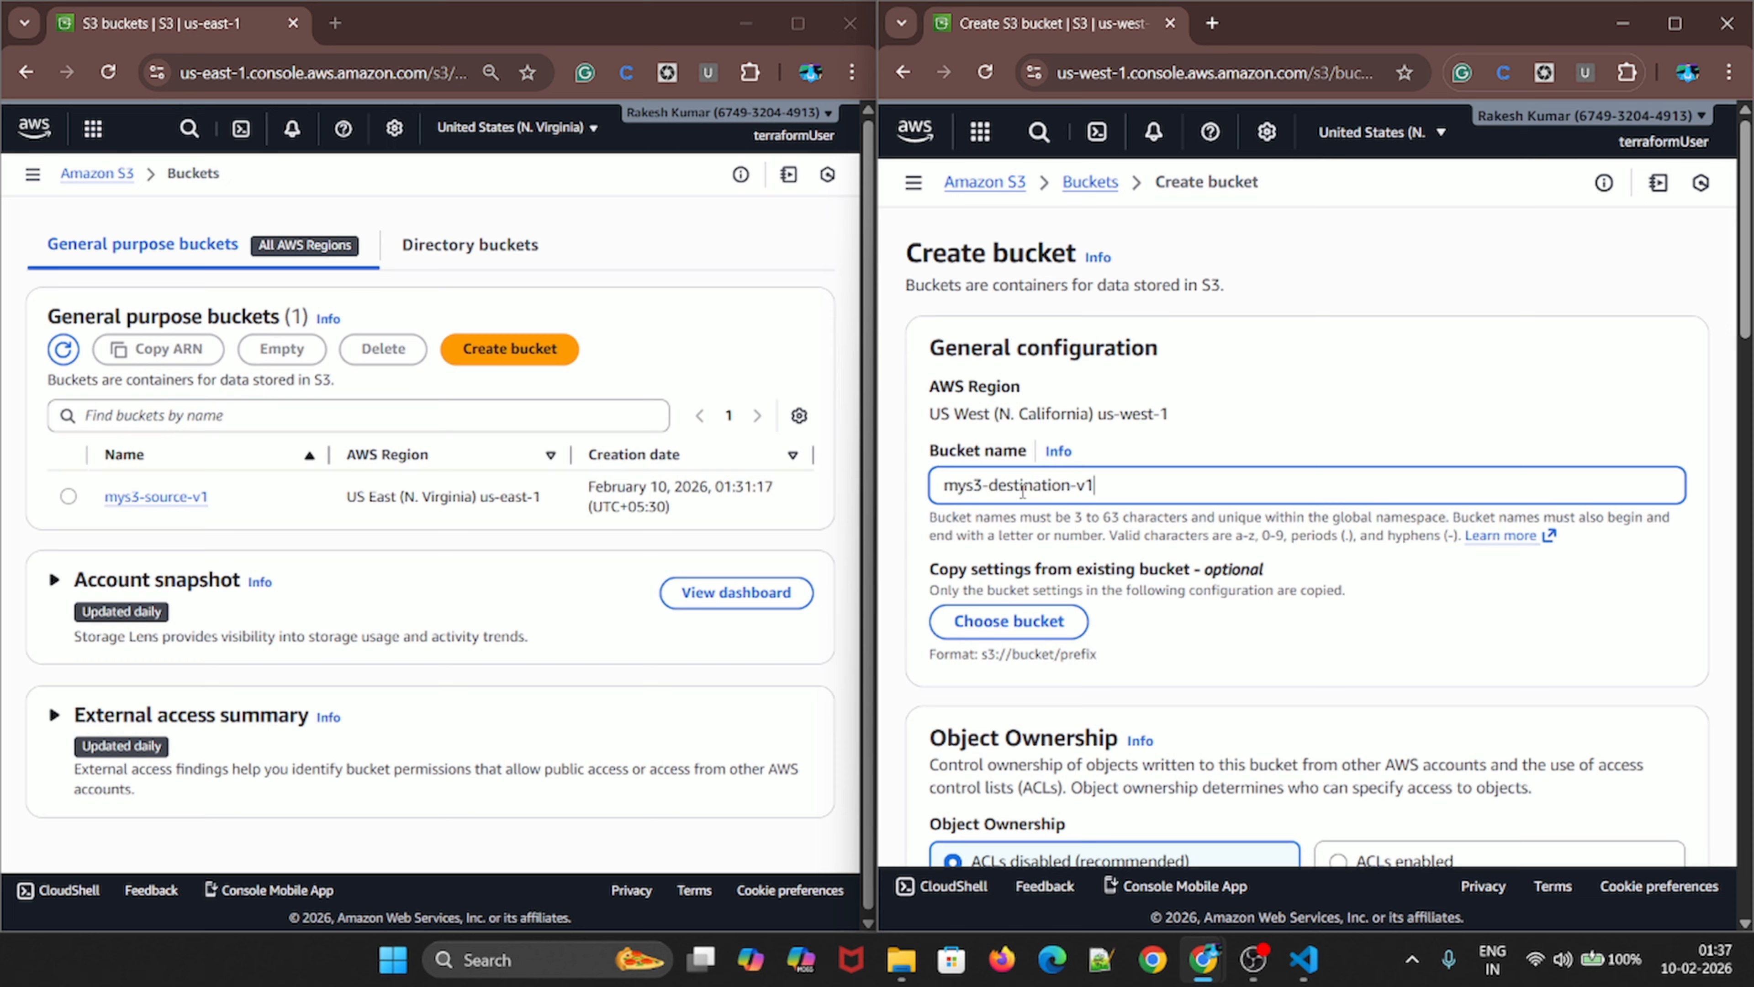
key("ctrl+a")
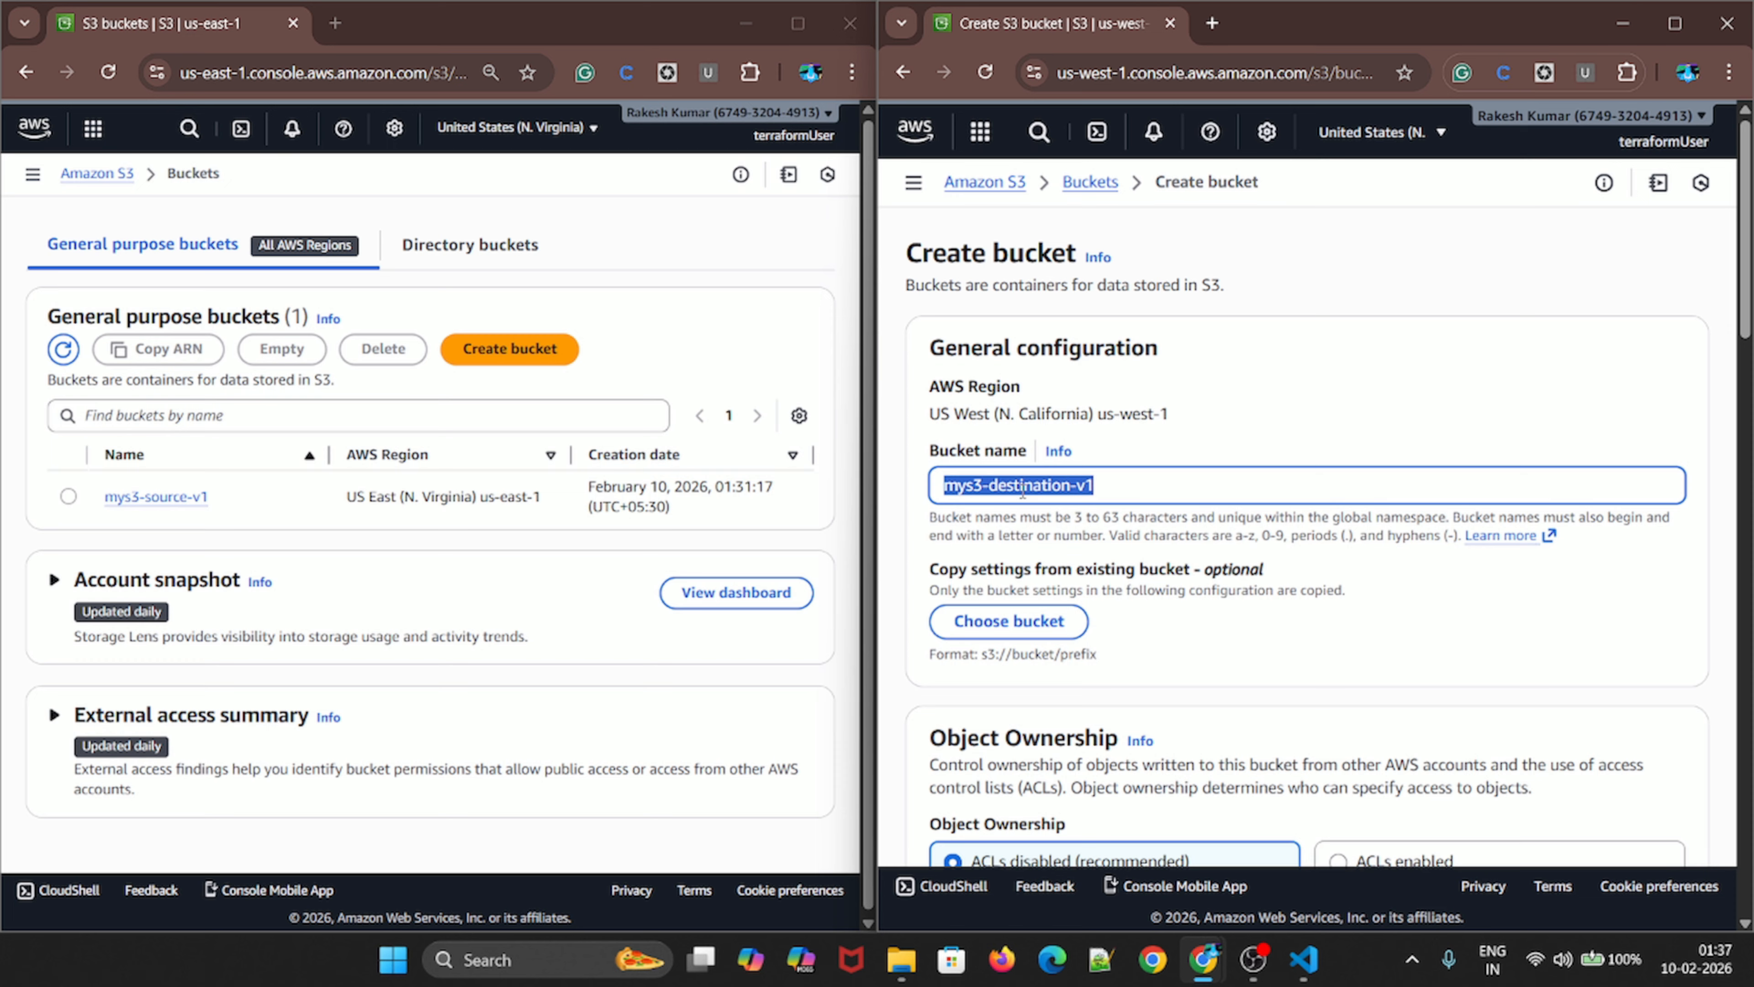
left_click_drag(1100, 415, 1171, 416)
Enable Bucket Versioning for the new bucket, keep the other settings at their defaults, and create it
scroll(1007, 632, "down", 5)
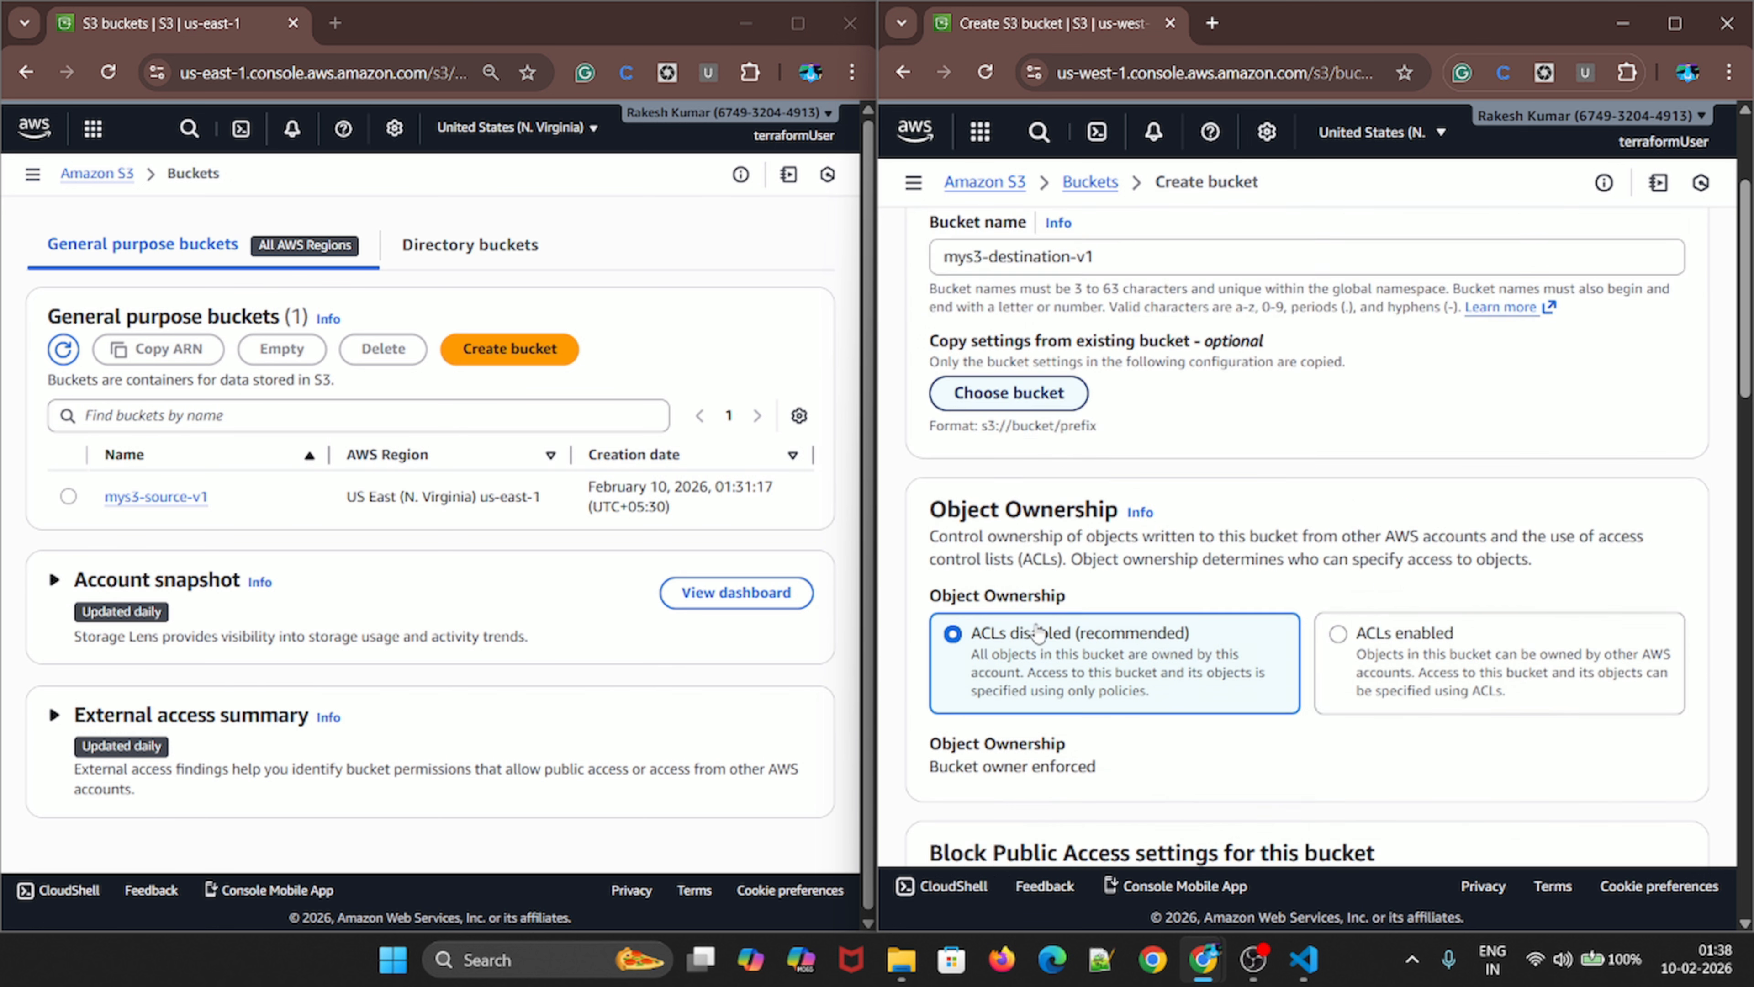
scroll(1007, 632, "down", 10)
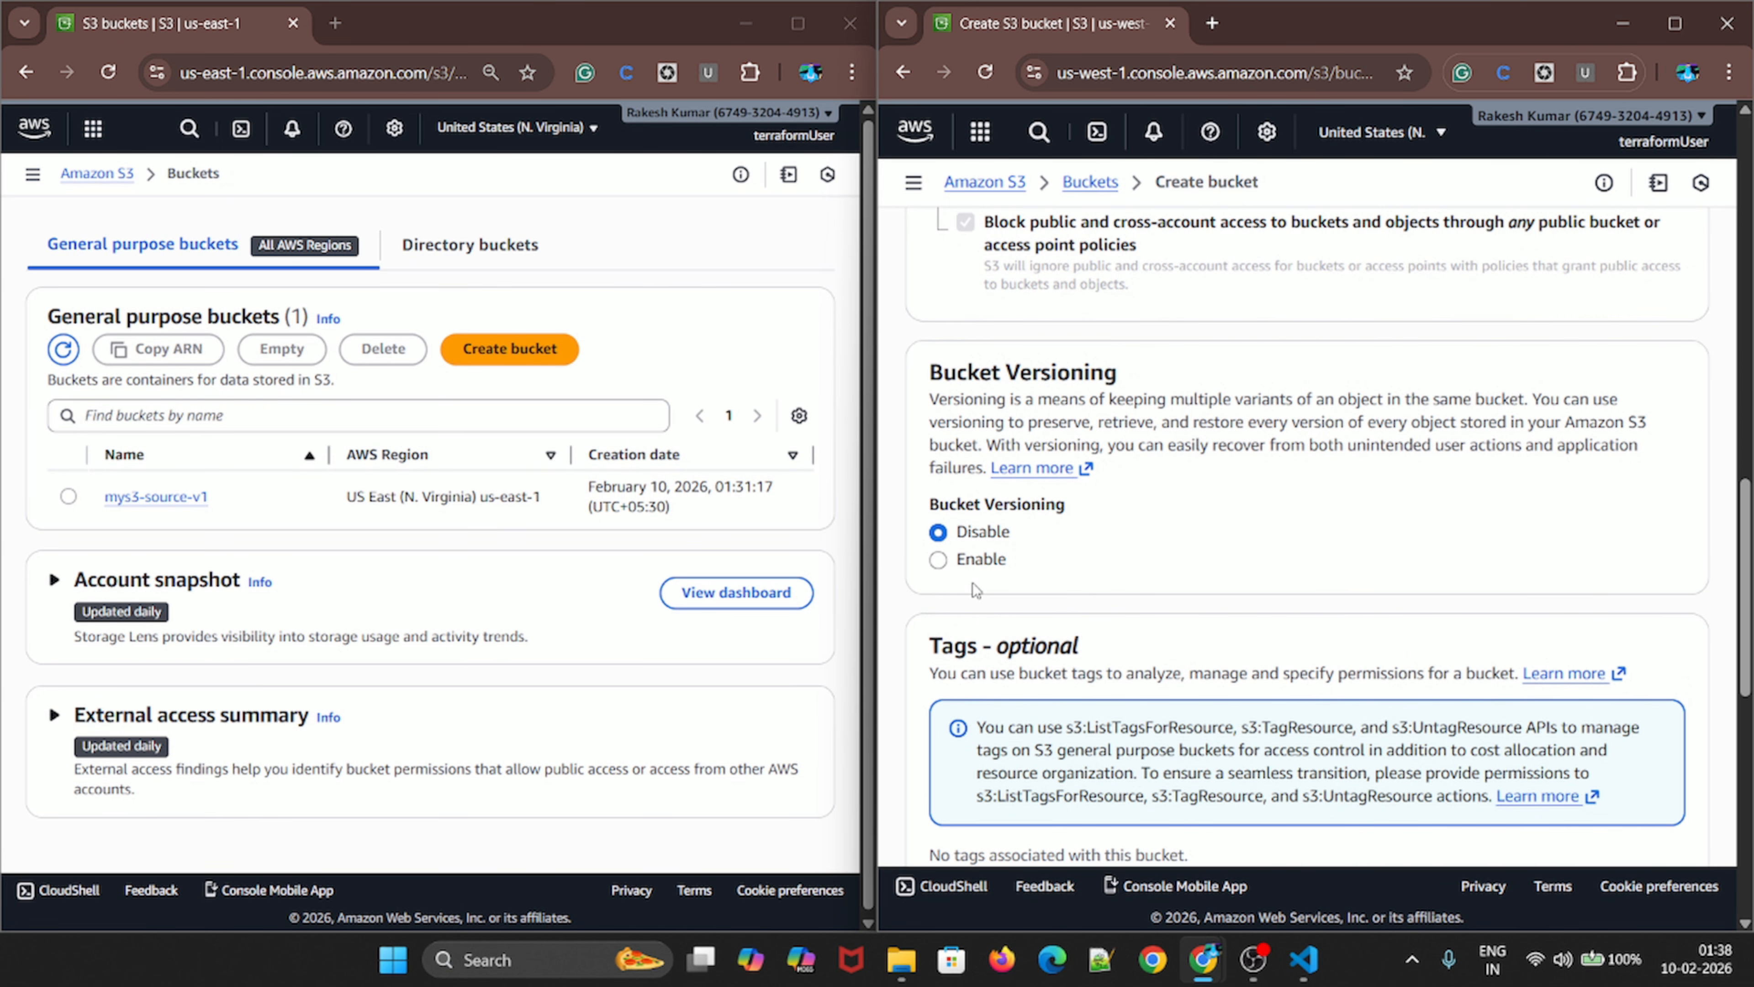
left_click(943, 564)
scroll(1004, 581, "down", 8)
scroll(1003, 582, "up", 7)
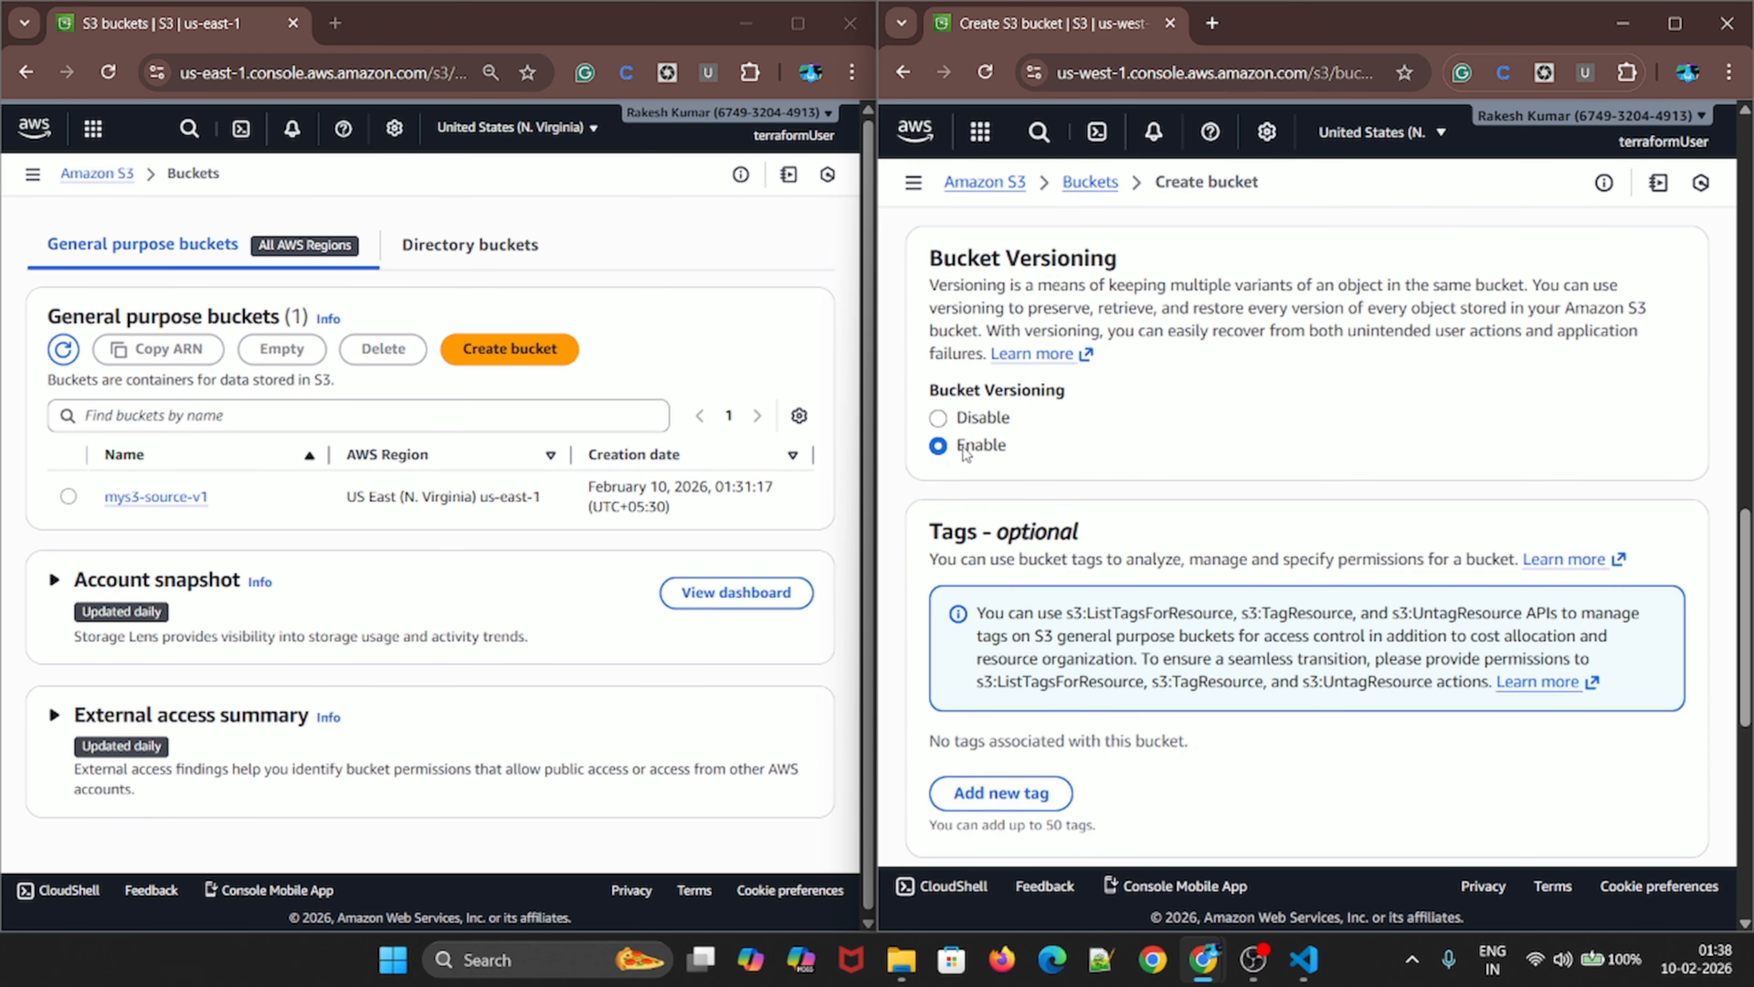
scroll(1180, 616, "down", 10)
left_click(1649, 800)
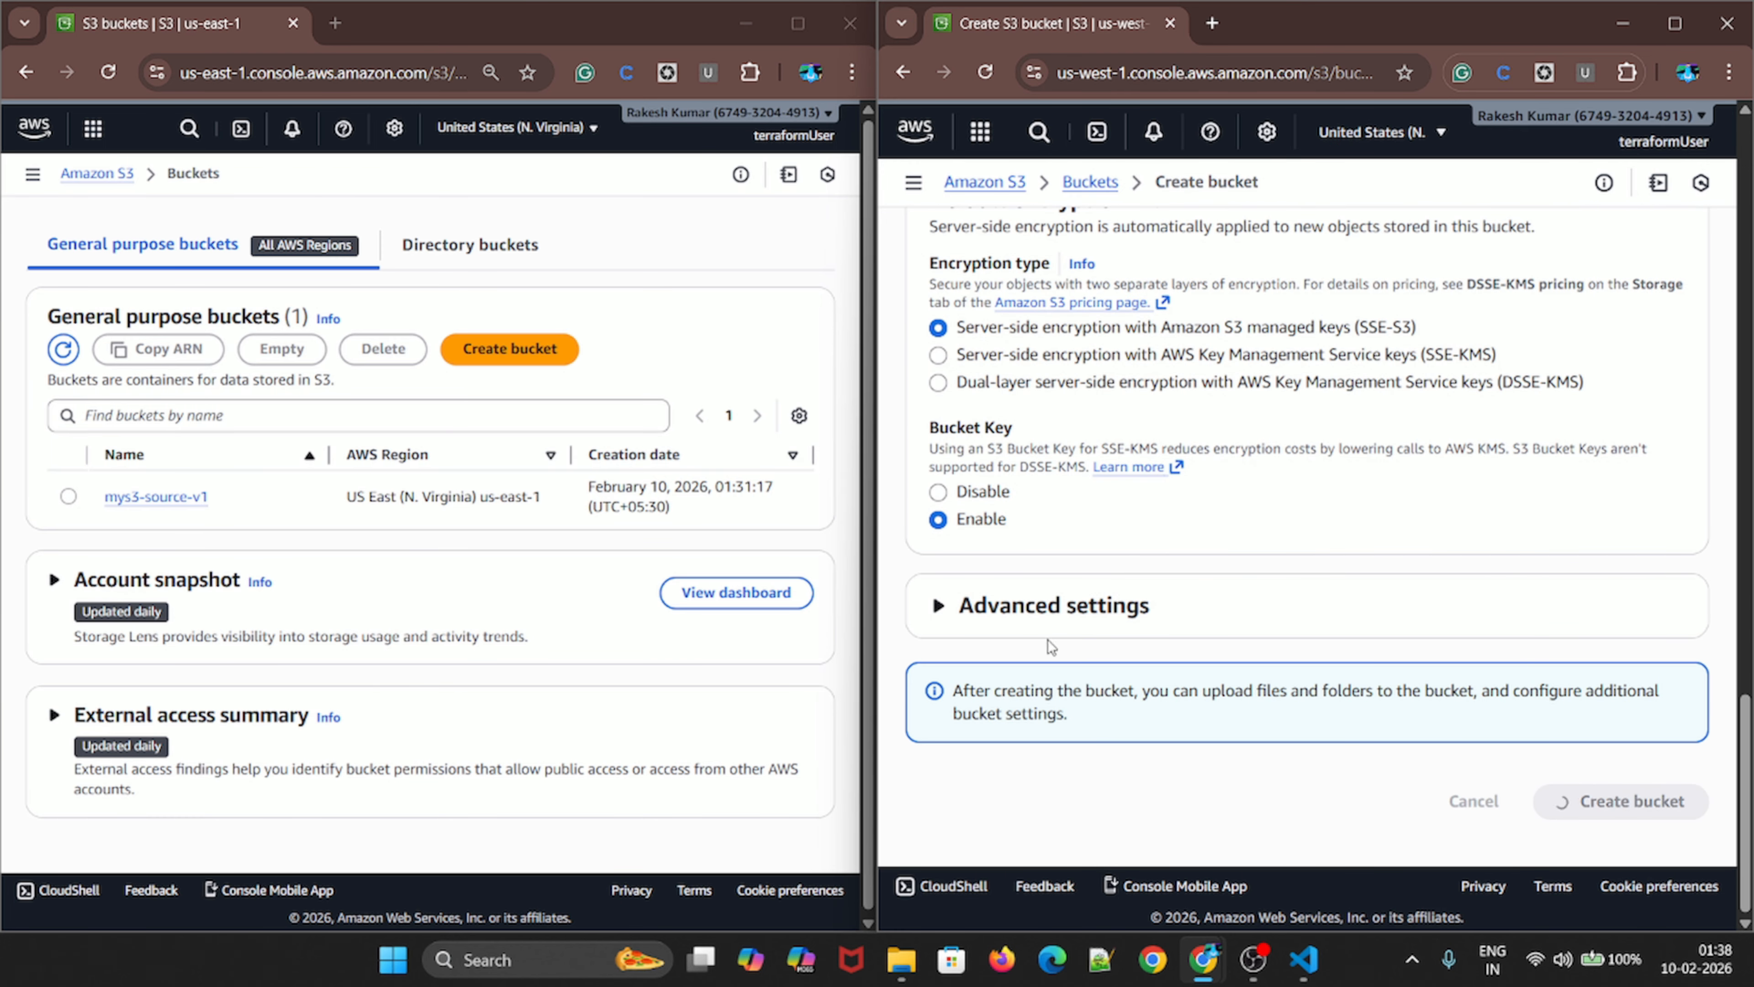
Open mys3-source-v1 in the first window and mys3-destination-v1 in the second, and widen the source bucket's window
left_click(150, 498)
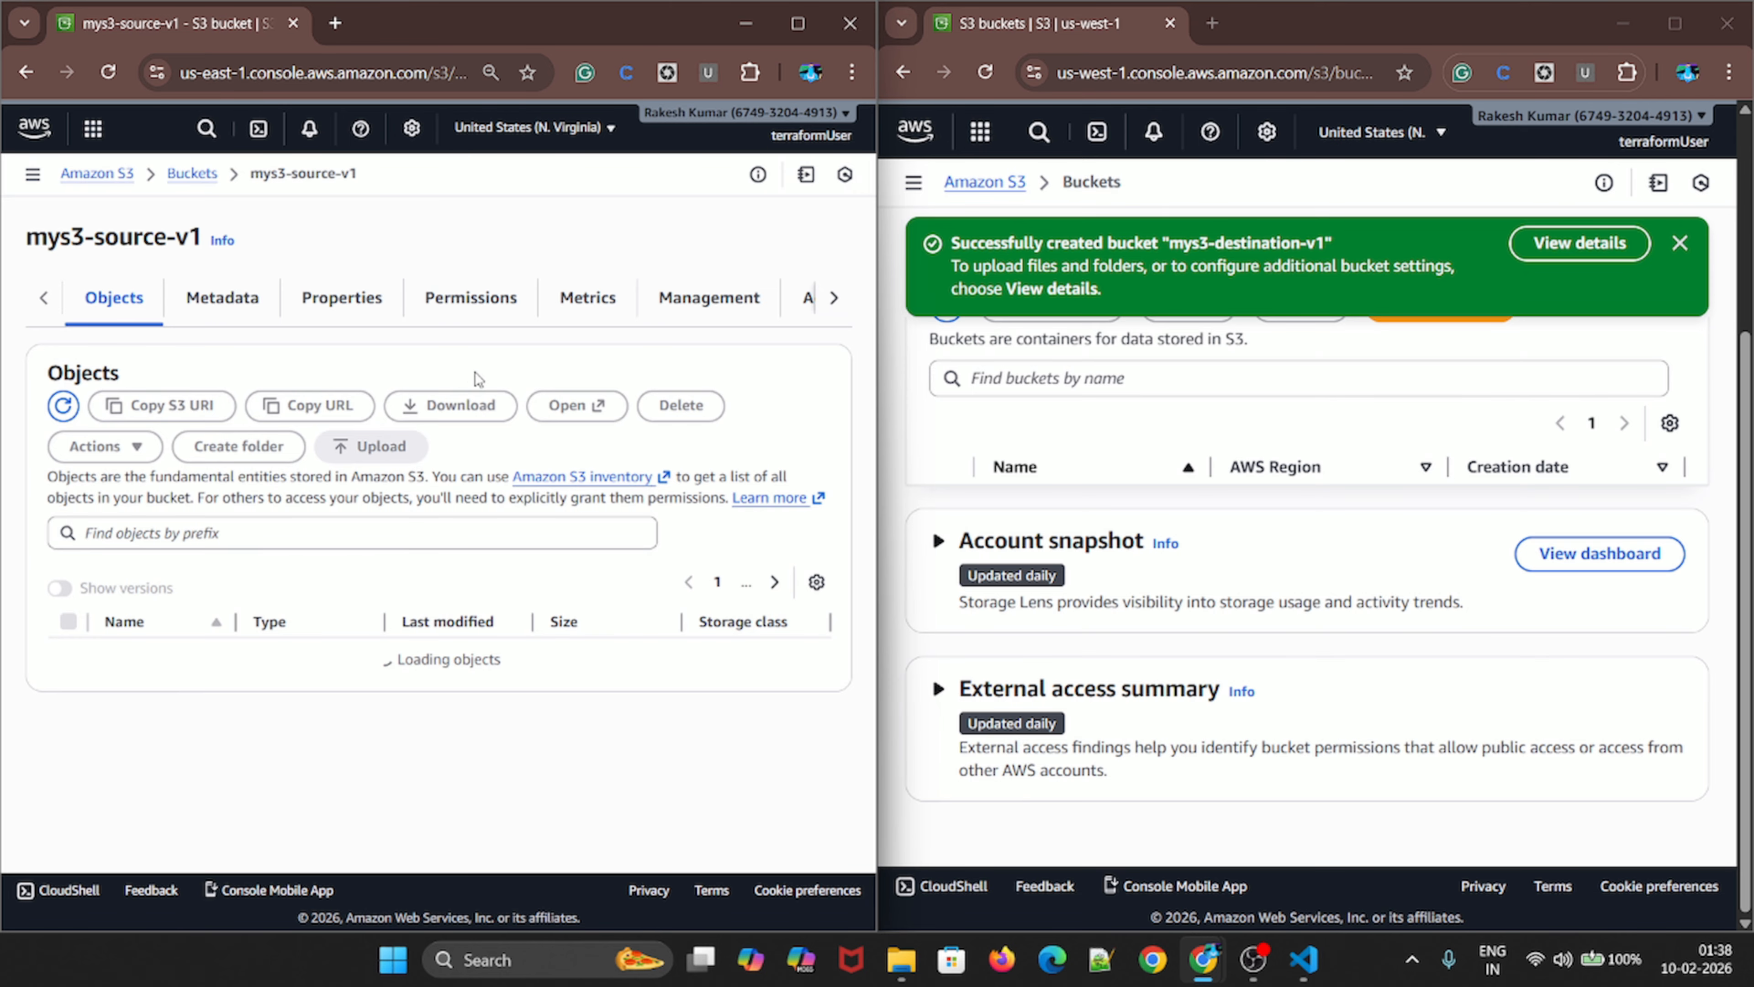
scroll(485, 581, "down", 2)
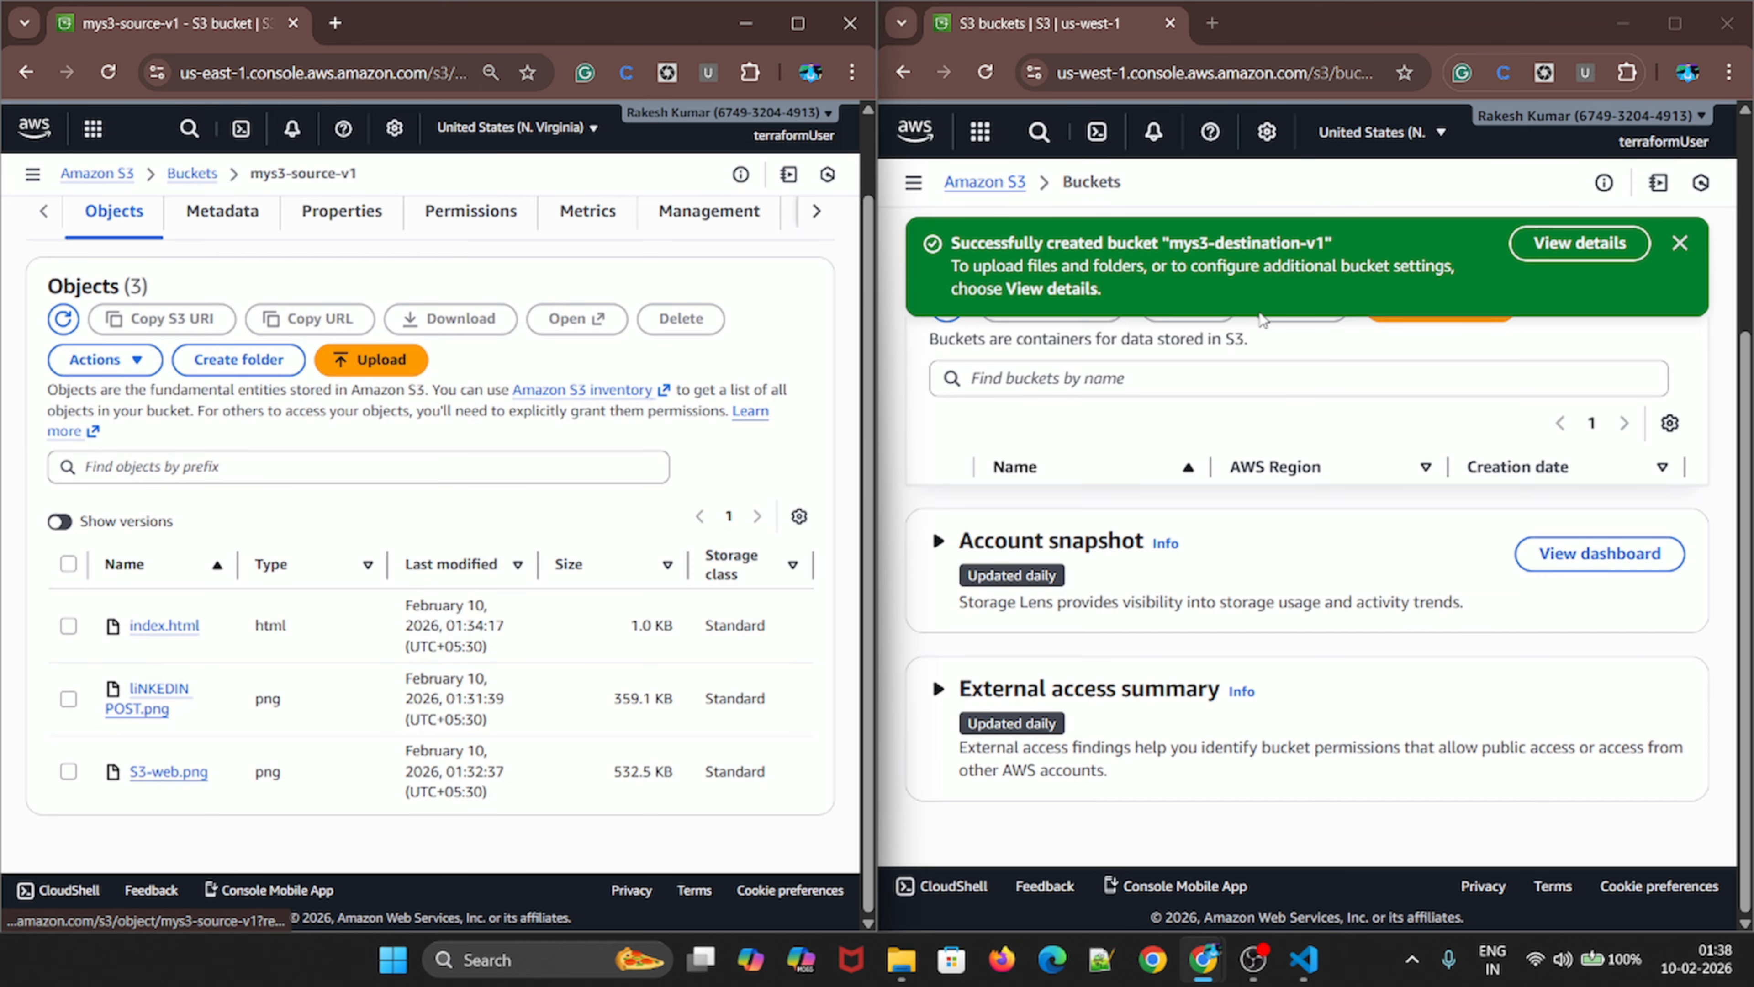
scroll(1073, 447, "up", 3)
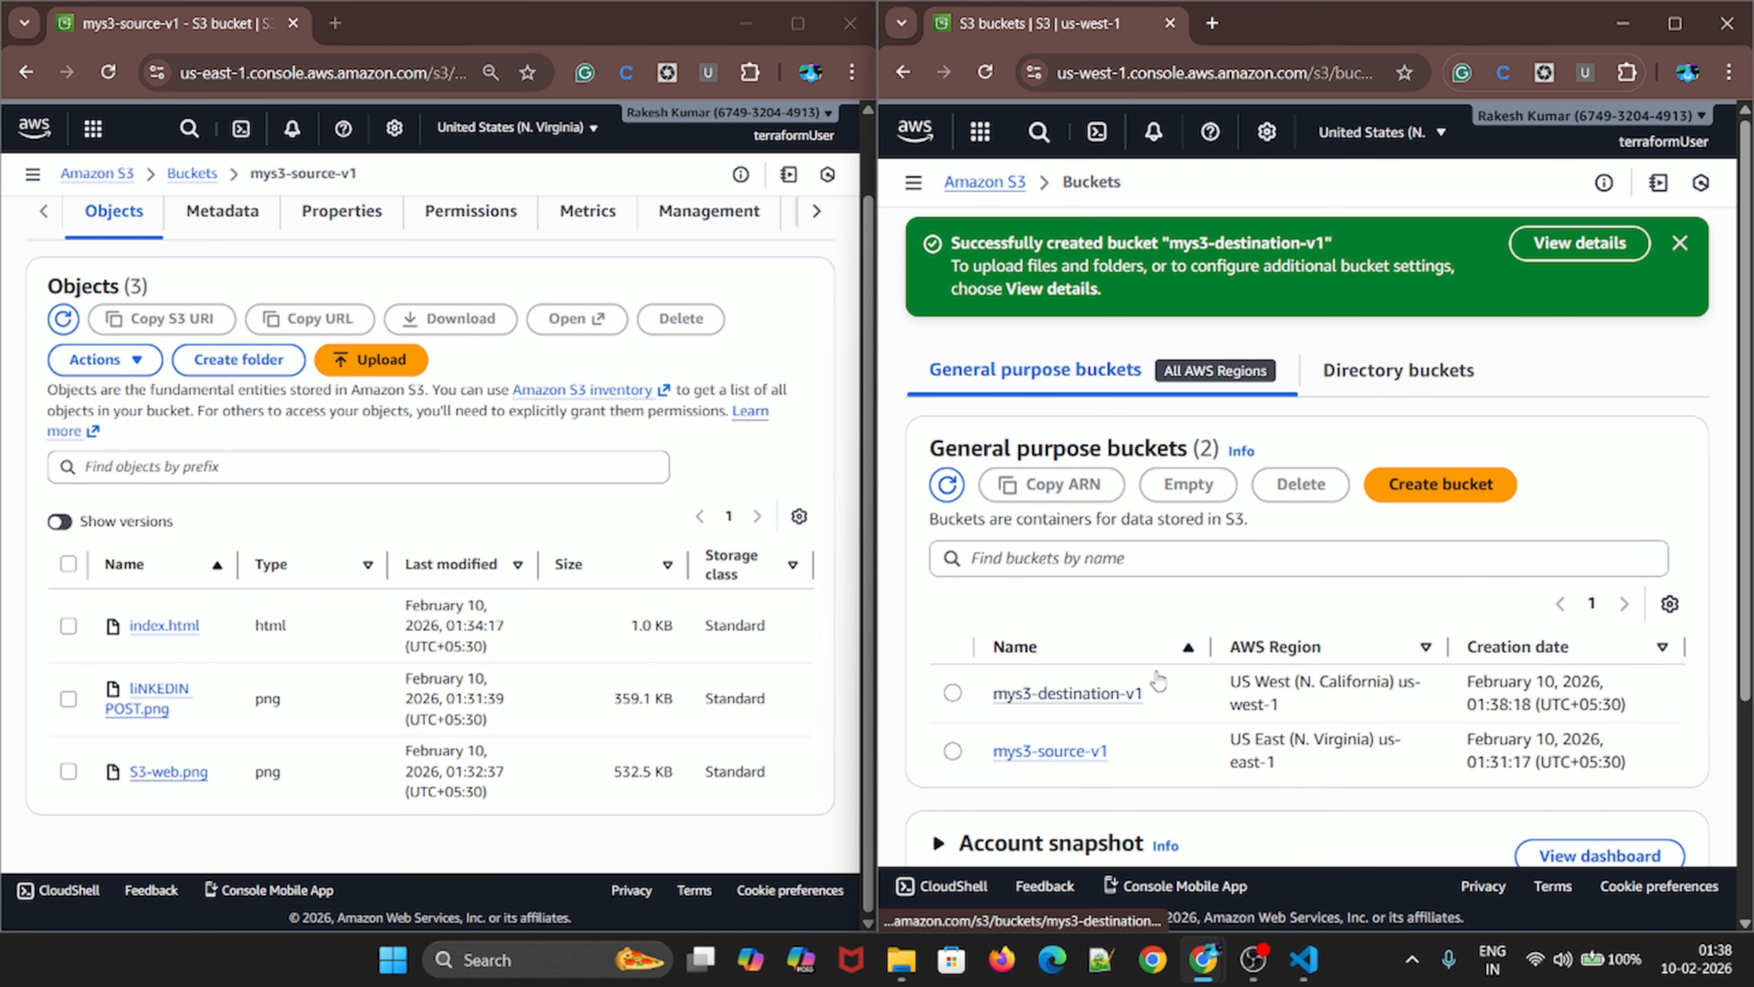
left_click(1099, 694)
left_click_drag(878, 396, 998, 408)
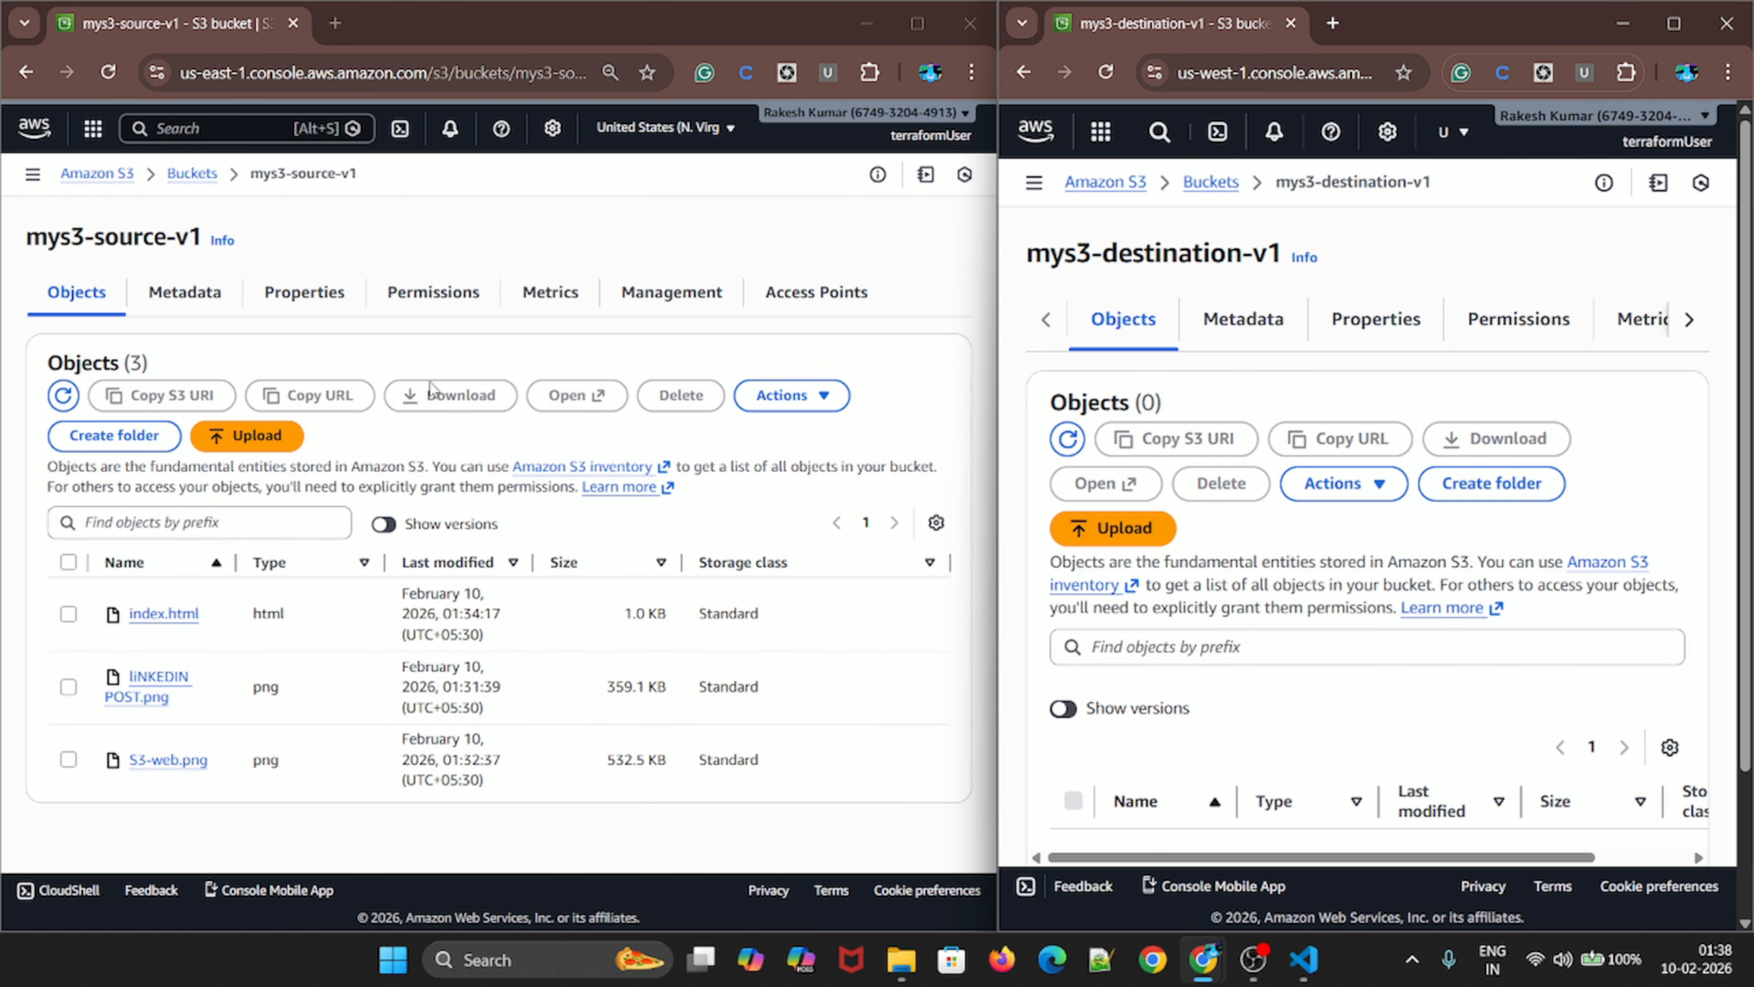
Review the permissions of mys3-source-v1, including the public access settings and the bucket policy section
left_click(414, 306)
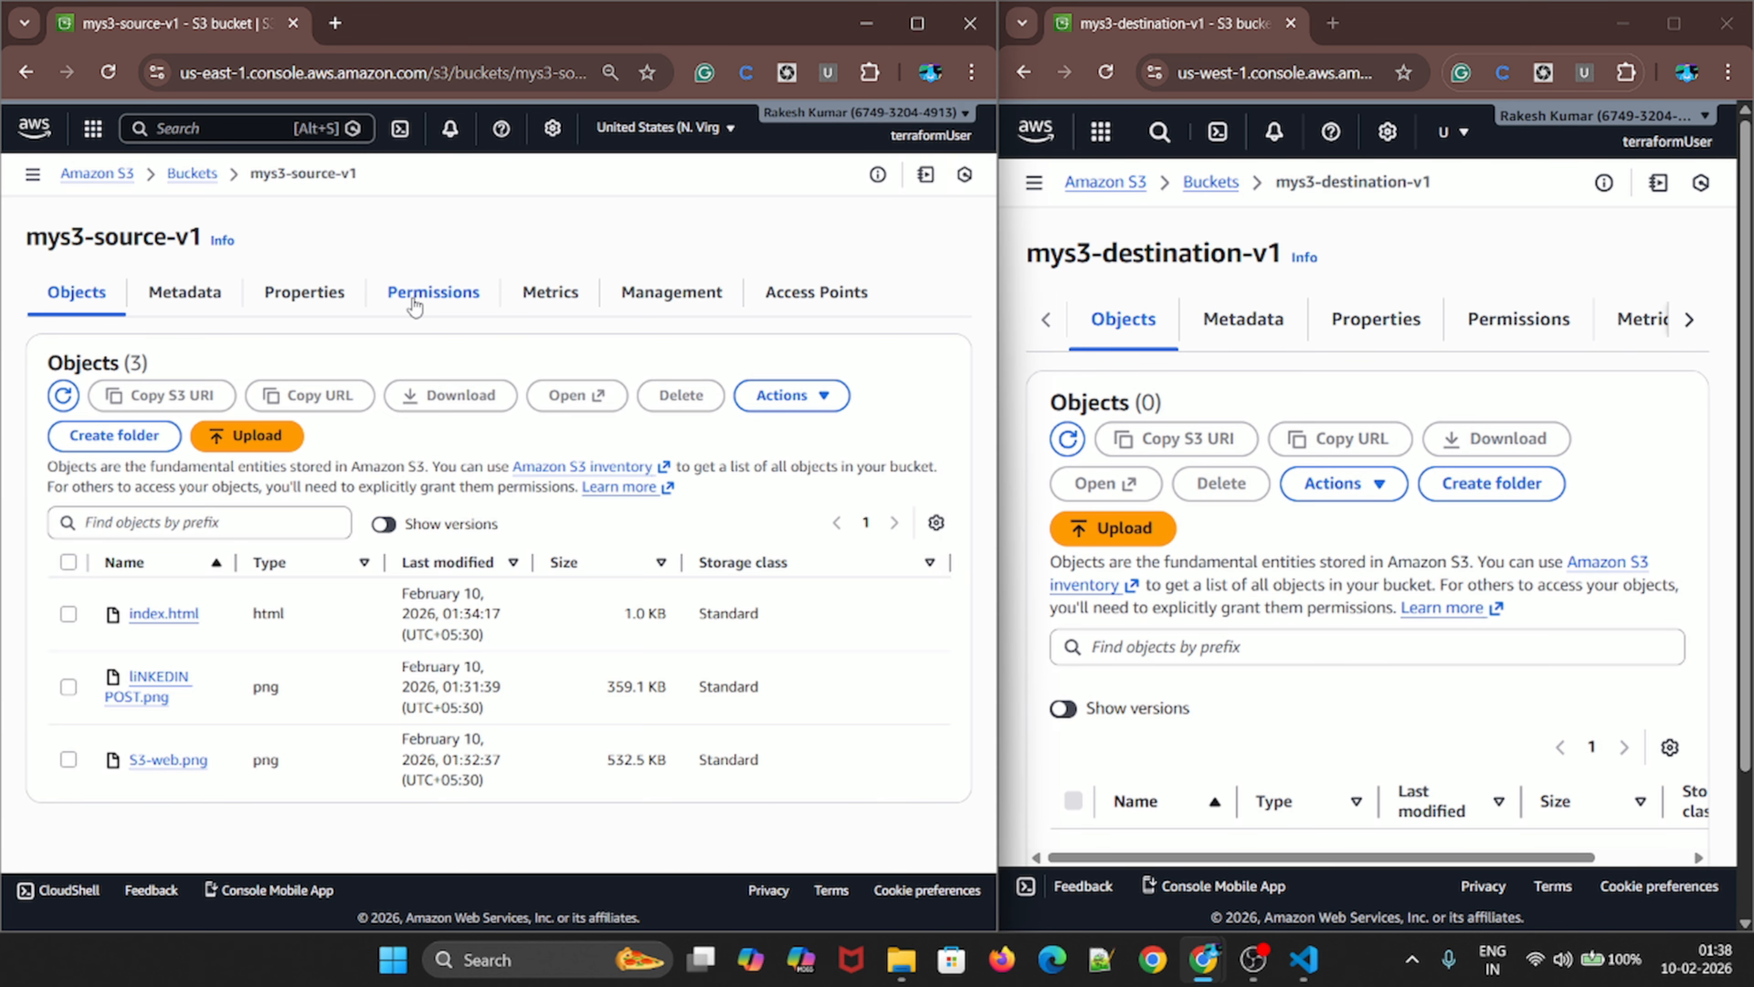
left_click(414, 306)
scroll(105, 567, "down", 2)
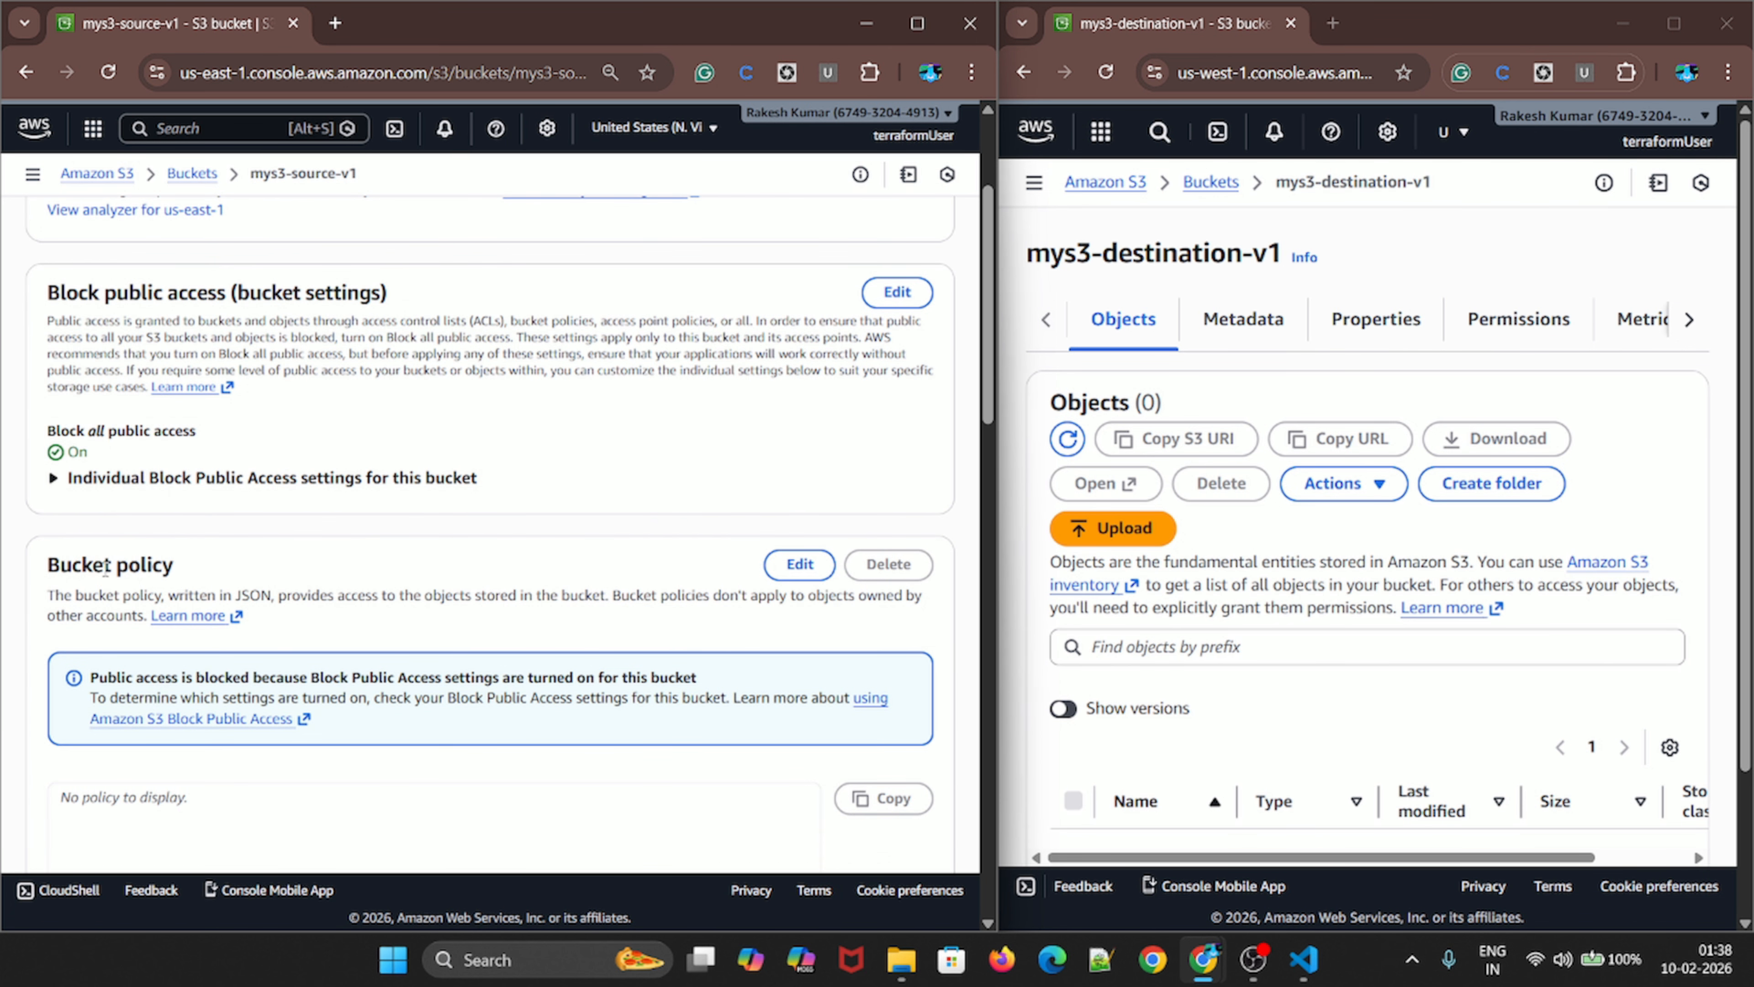
triple_click(61, 570)
scroll(321, 588, "up", 3)
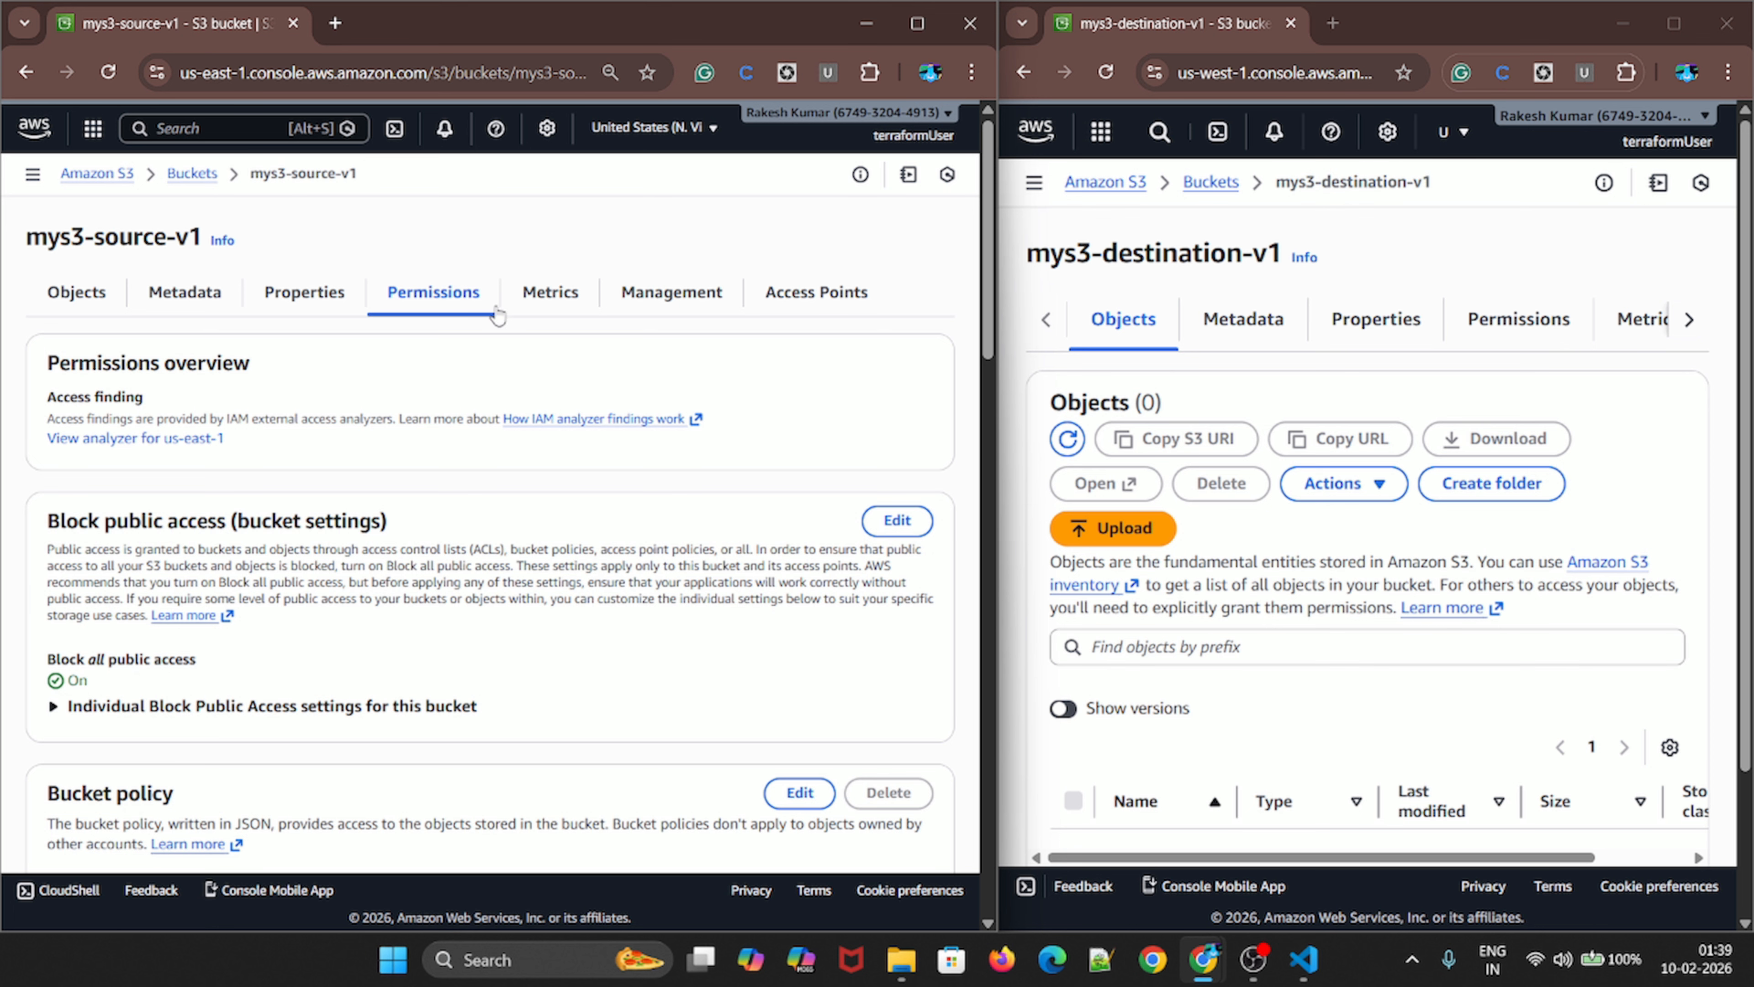
Go to the replication rules in the management settings of mys3-source-v1 and start creating a replication rule
left_click(660, 302)
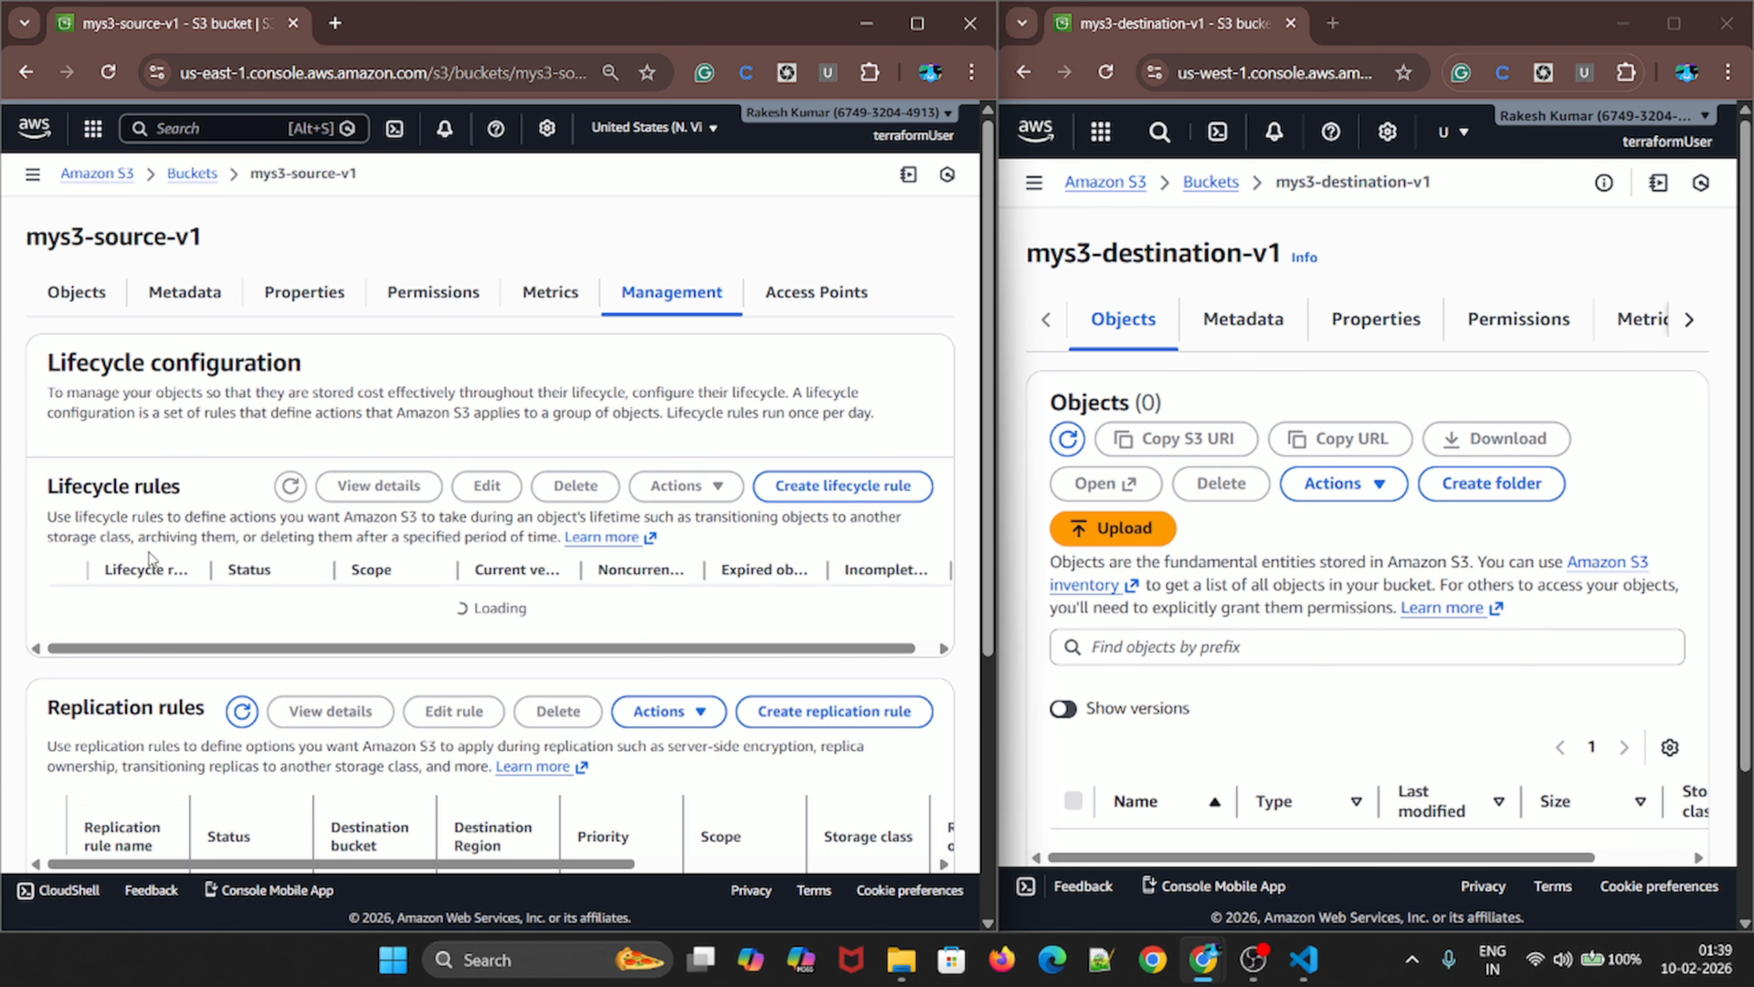
double_click(121, 235)
scroll(299, 503, "down", 1)
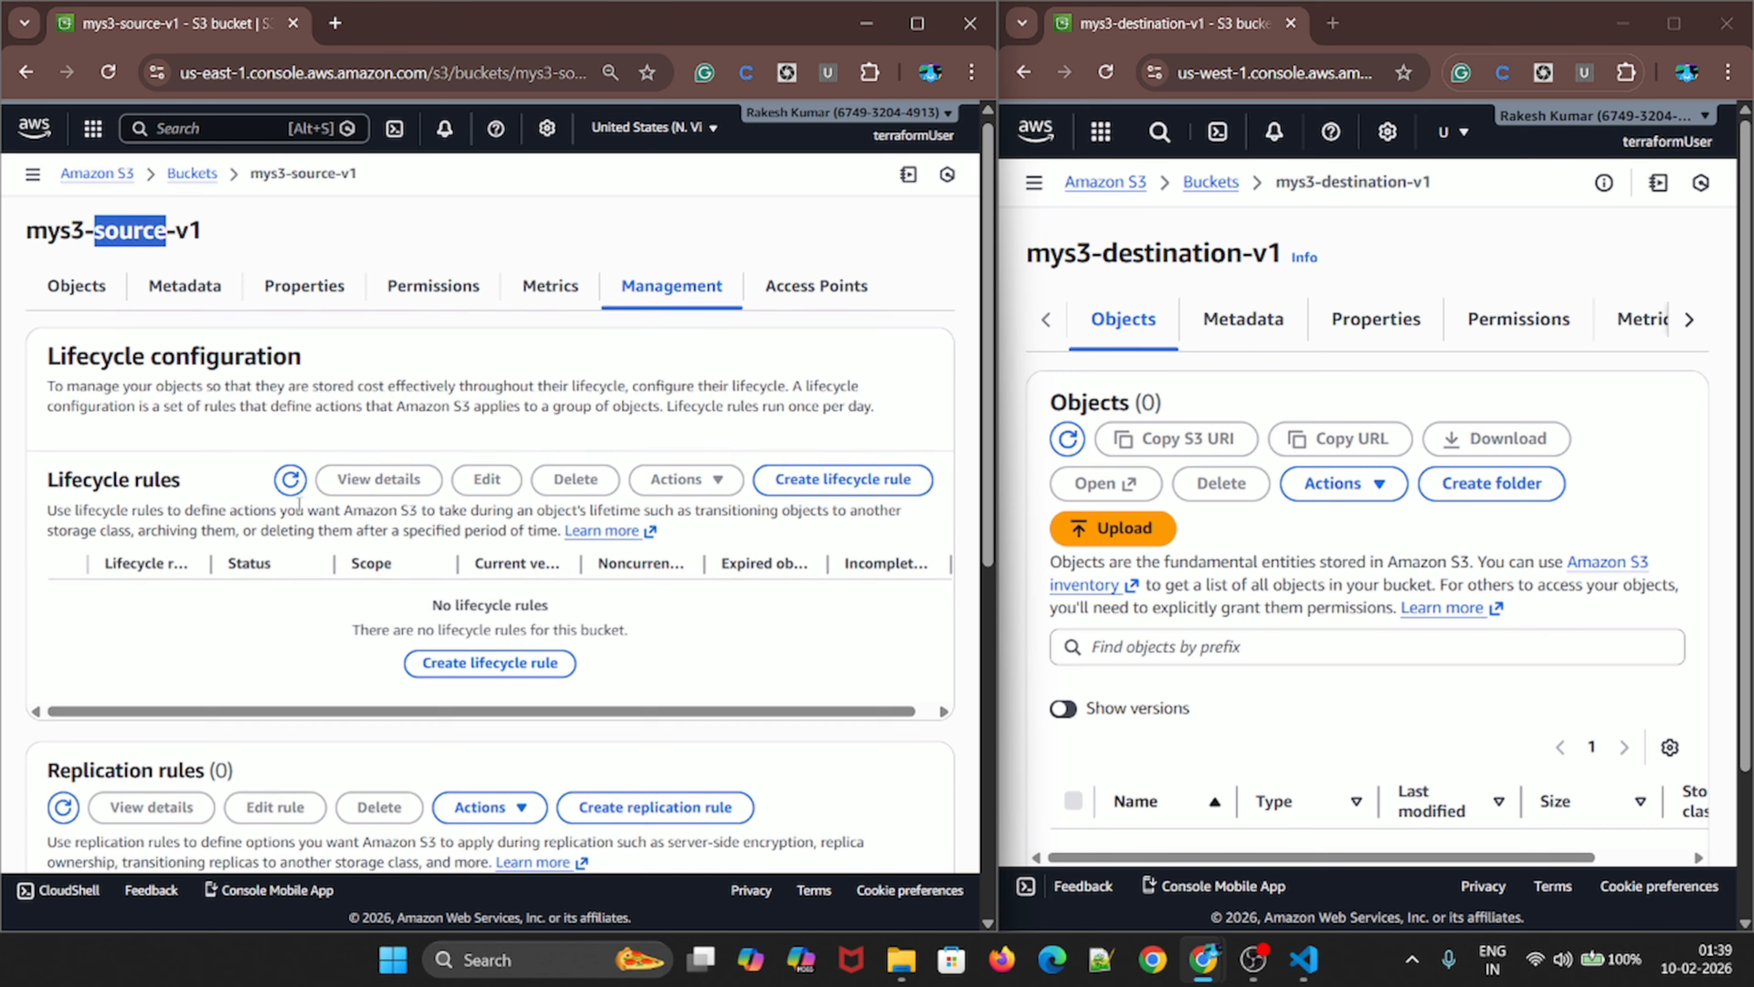
scroll(299, 502, "down", 3)
left_click_drag(51, 548, 222, 550)
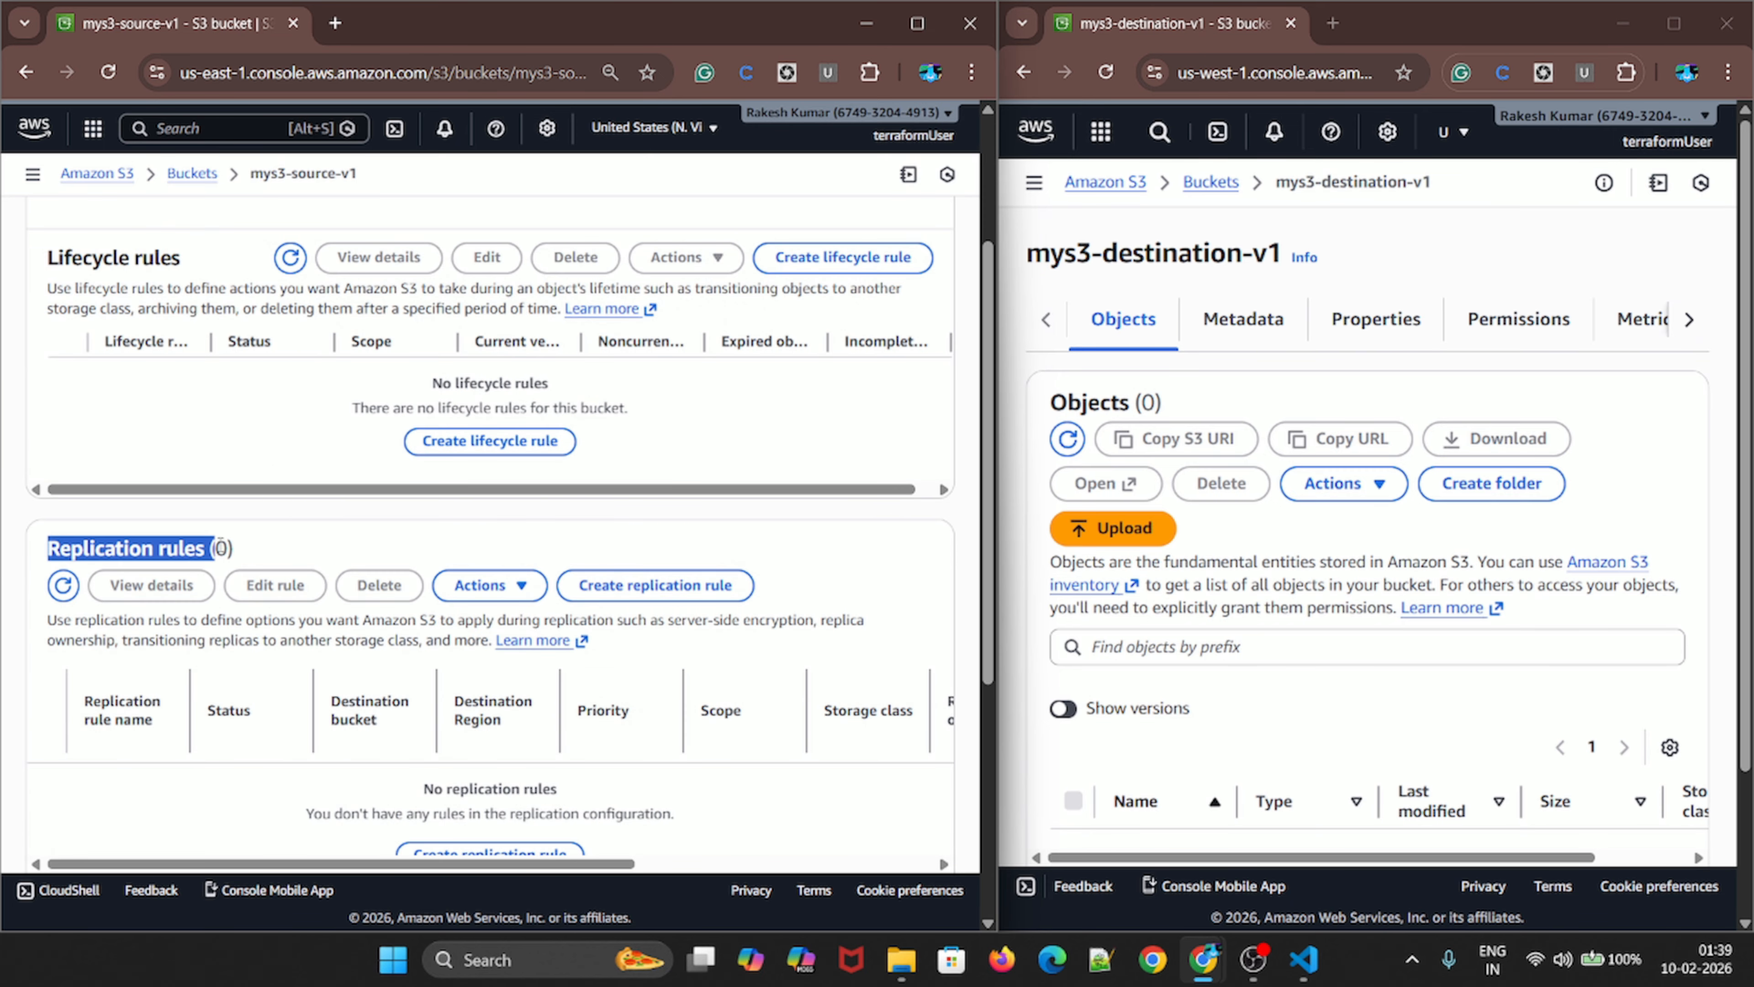
scroll(796, 525, "down", 3)
left_click(534, 625)
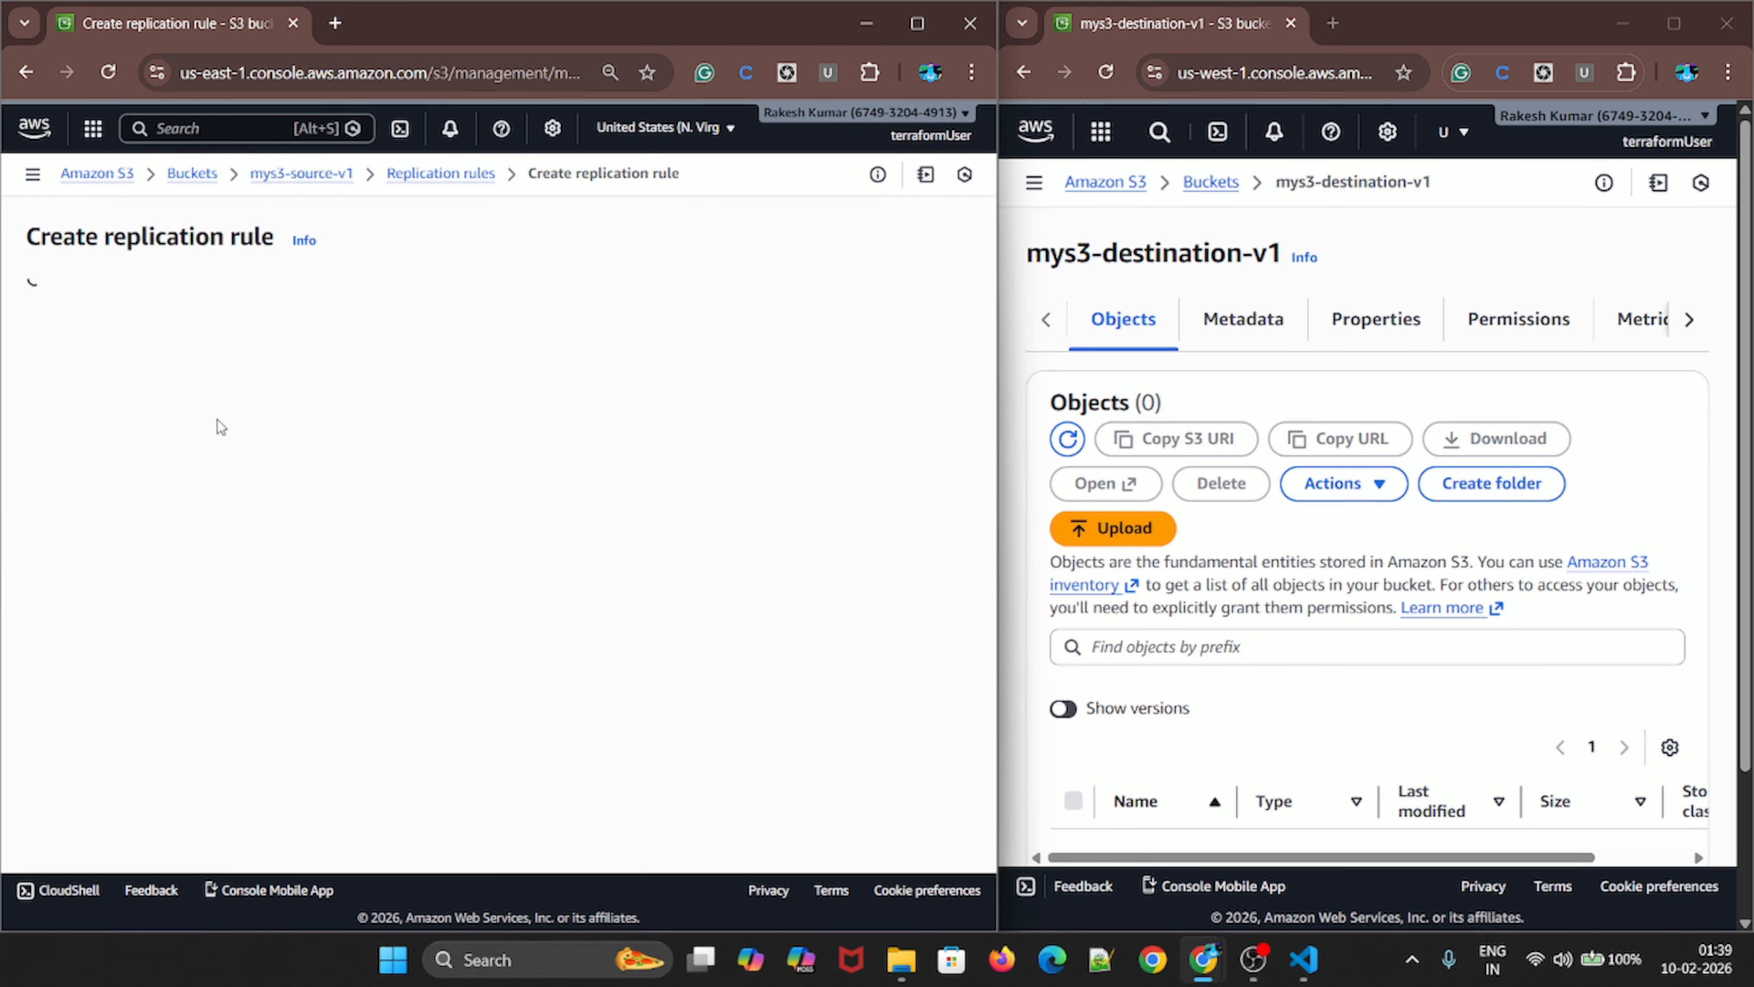
Name the replication rule "my-bucker-replication-rule"
left_click(135, 359)
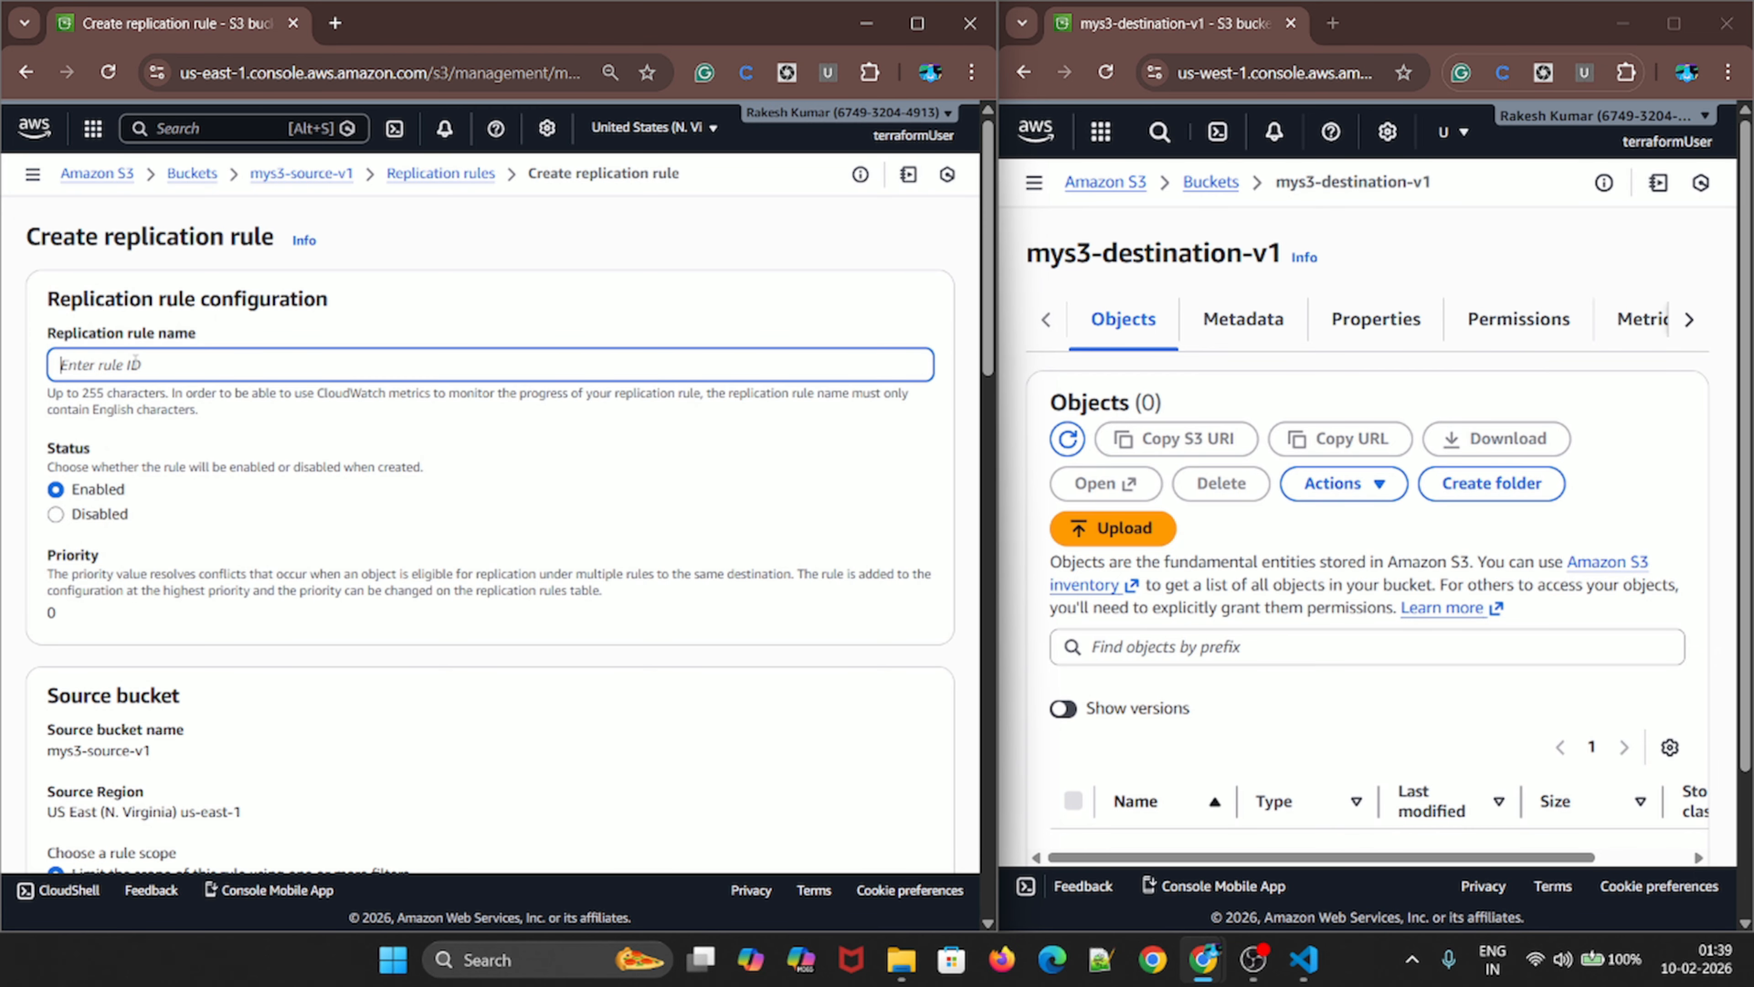
type("my0buck")
key("BackSpace")
key("BackSpace")
key("BackSpace")
key("BackSpace")
key("BackSpace")
type("-bucker-replication-rule")
Set the rule scope for source bucket mys3-source-v1 to apply to all objects in the bucket
scroll(97, 519, "down", 5)
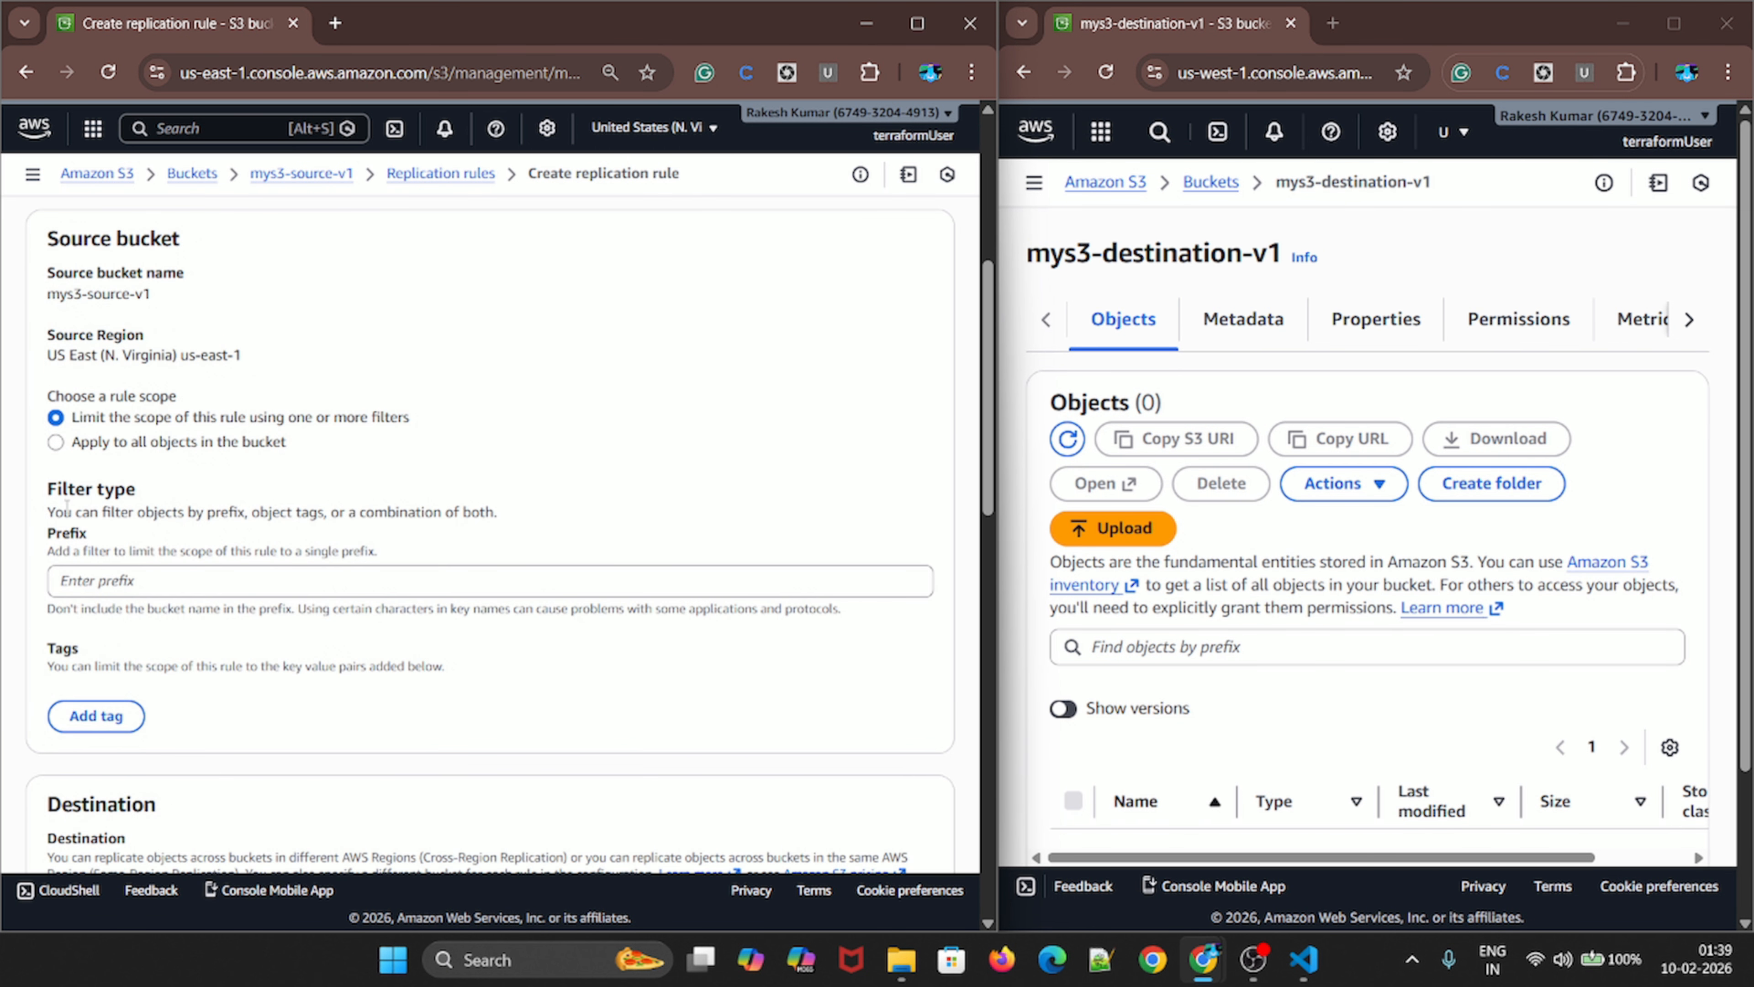
left_click_drag(54, 292, 158, 305)
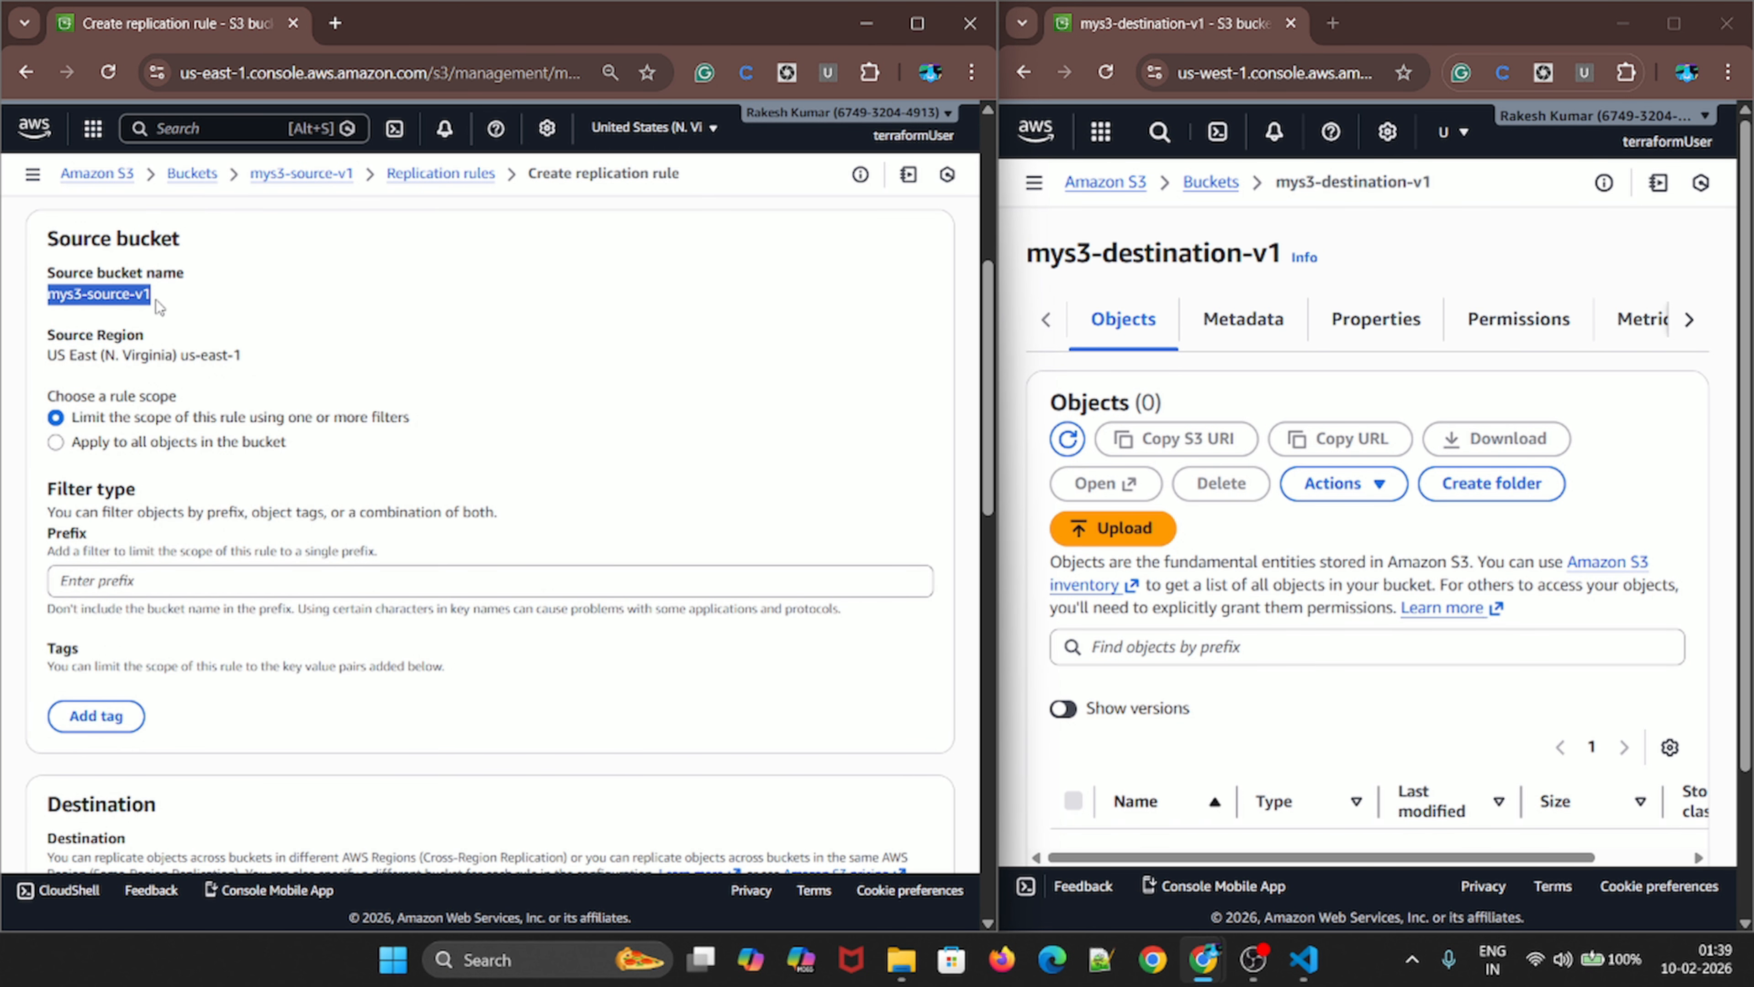
left_click(56, 442)
scroll(60, 558, "down", 2)
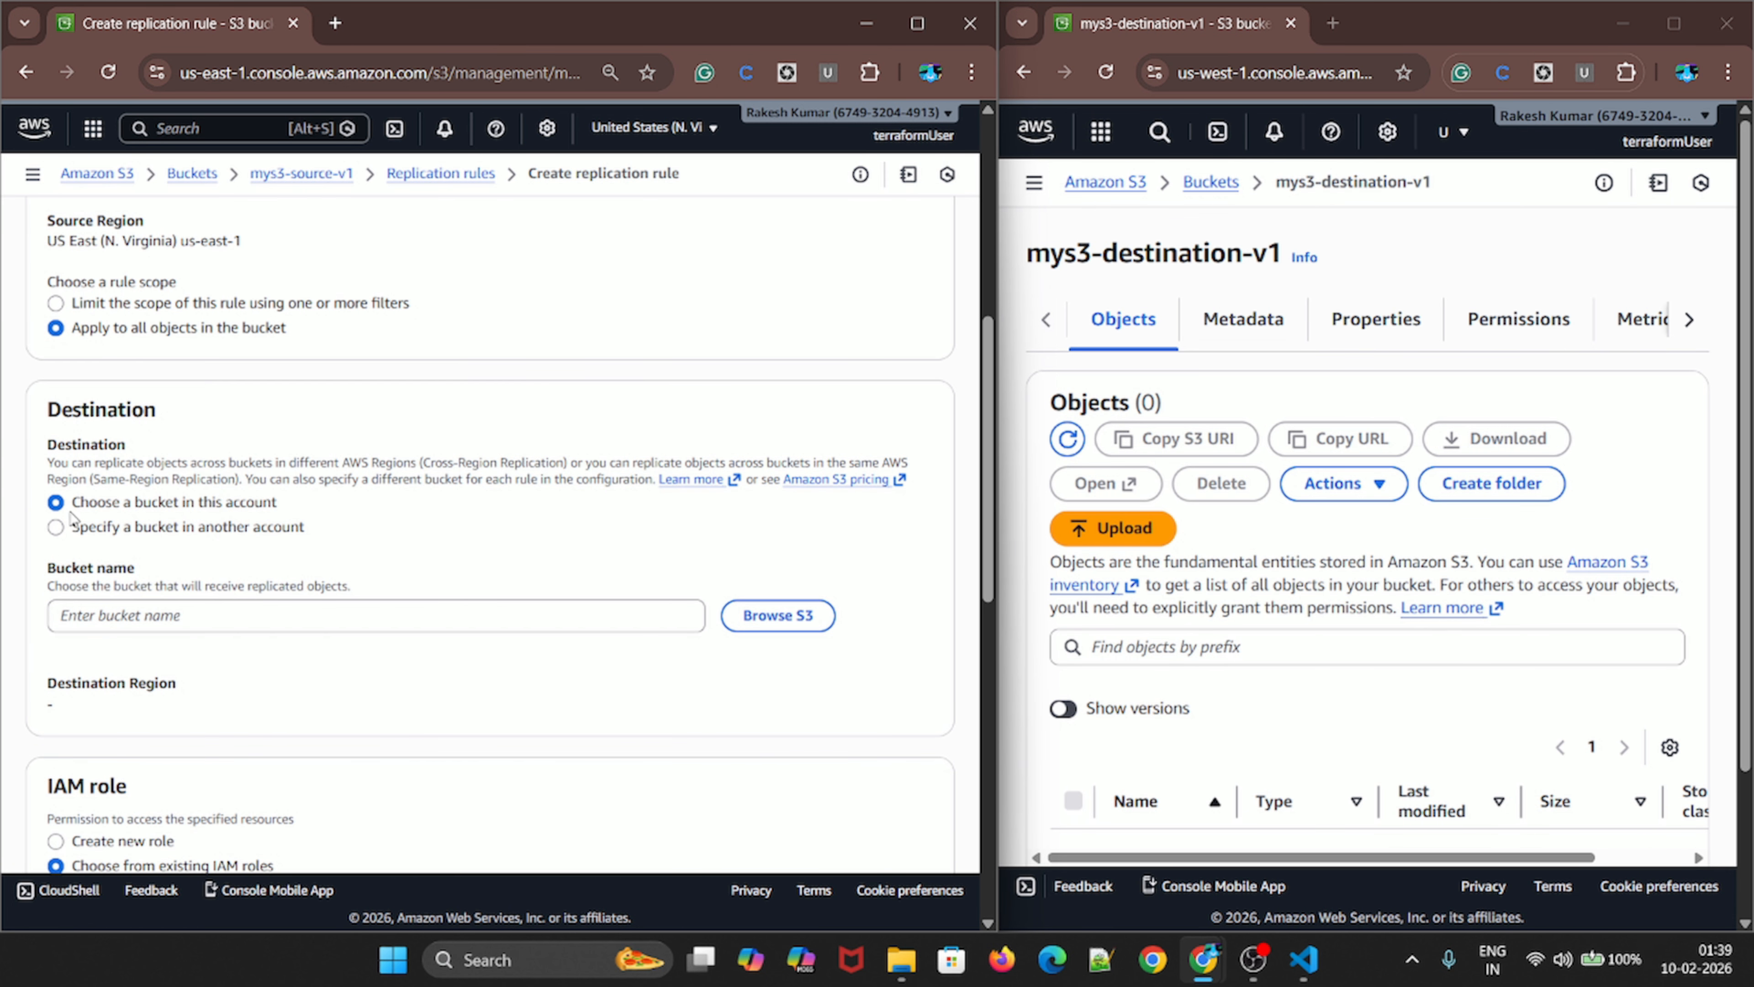
Compare the destination options for a bucket in this account and a bucket in another account
left_click_drag(76, 504, 187, 515)
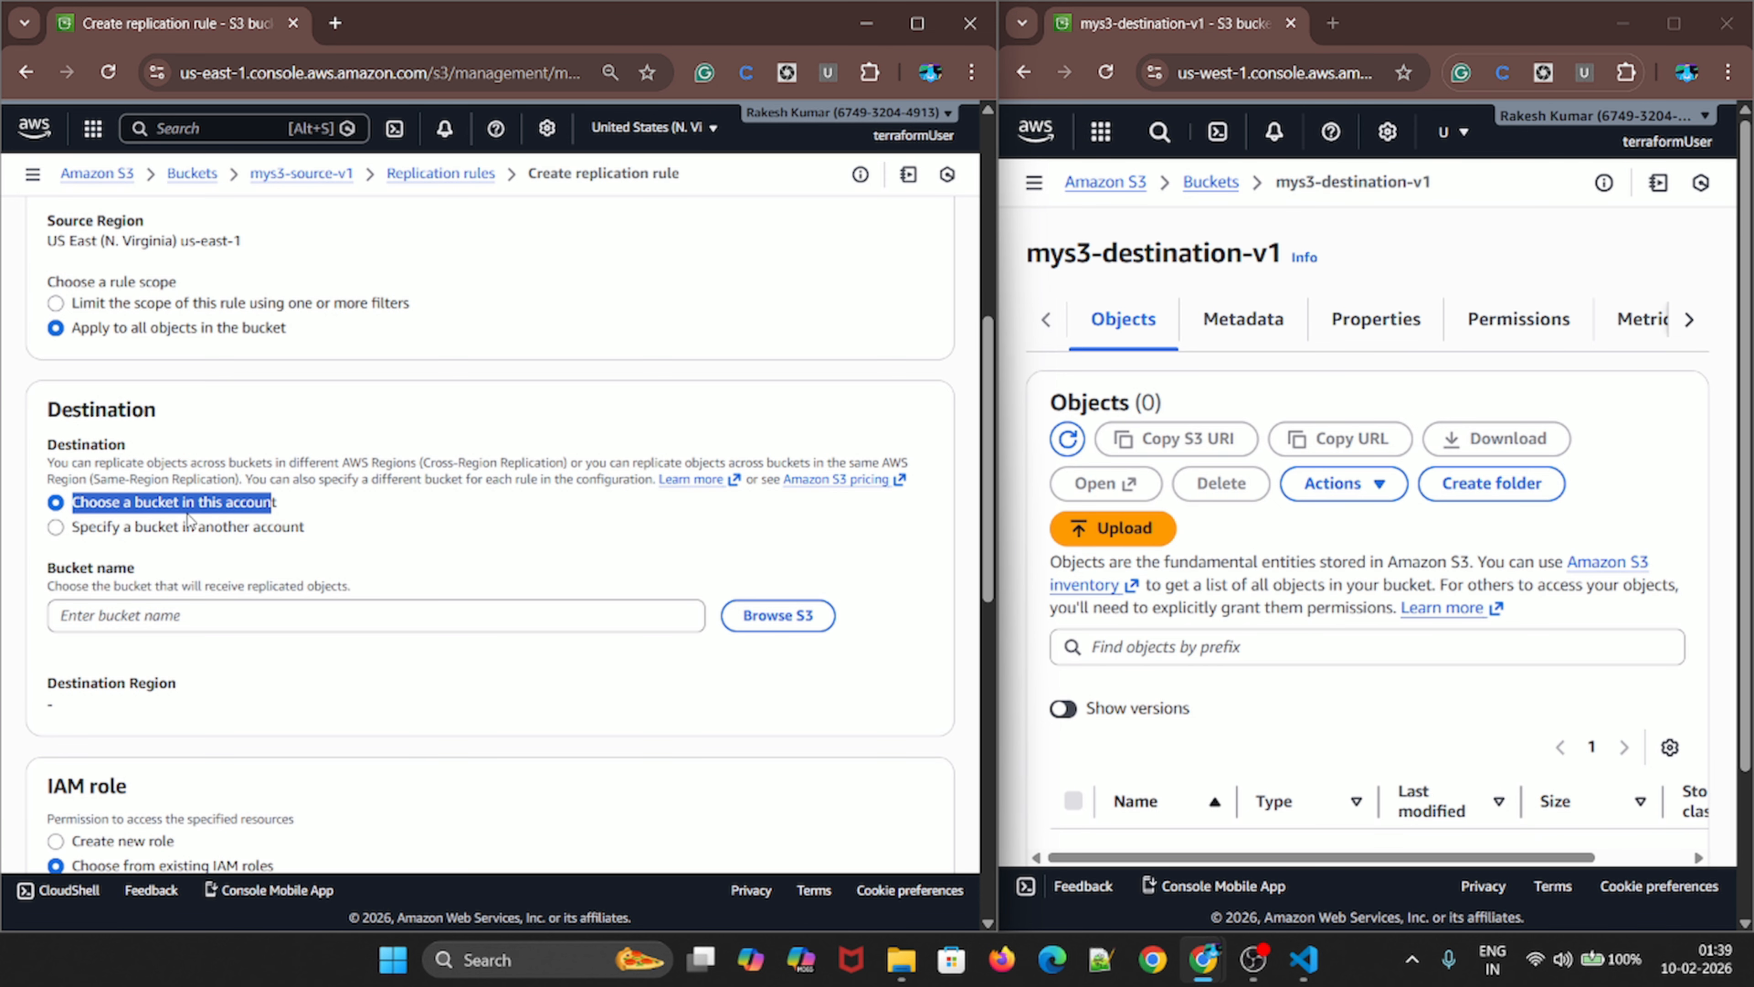
left_click(318, 530)
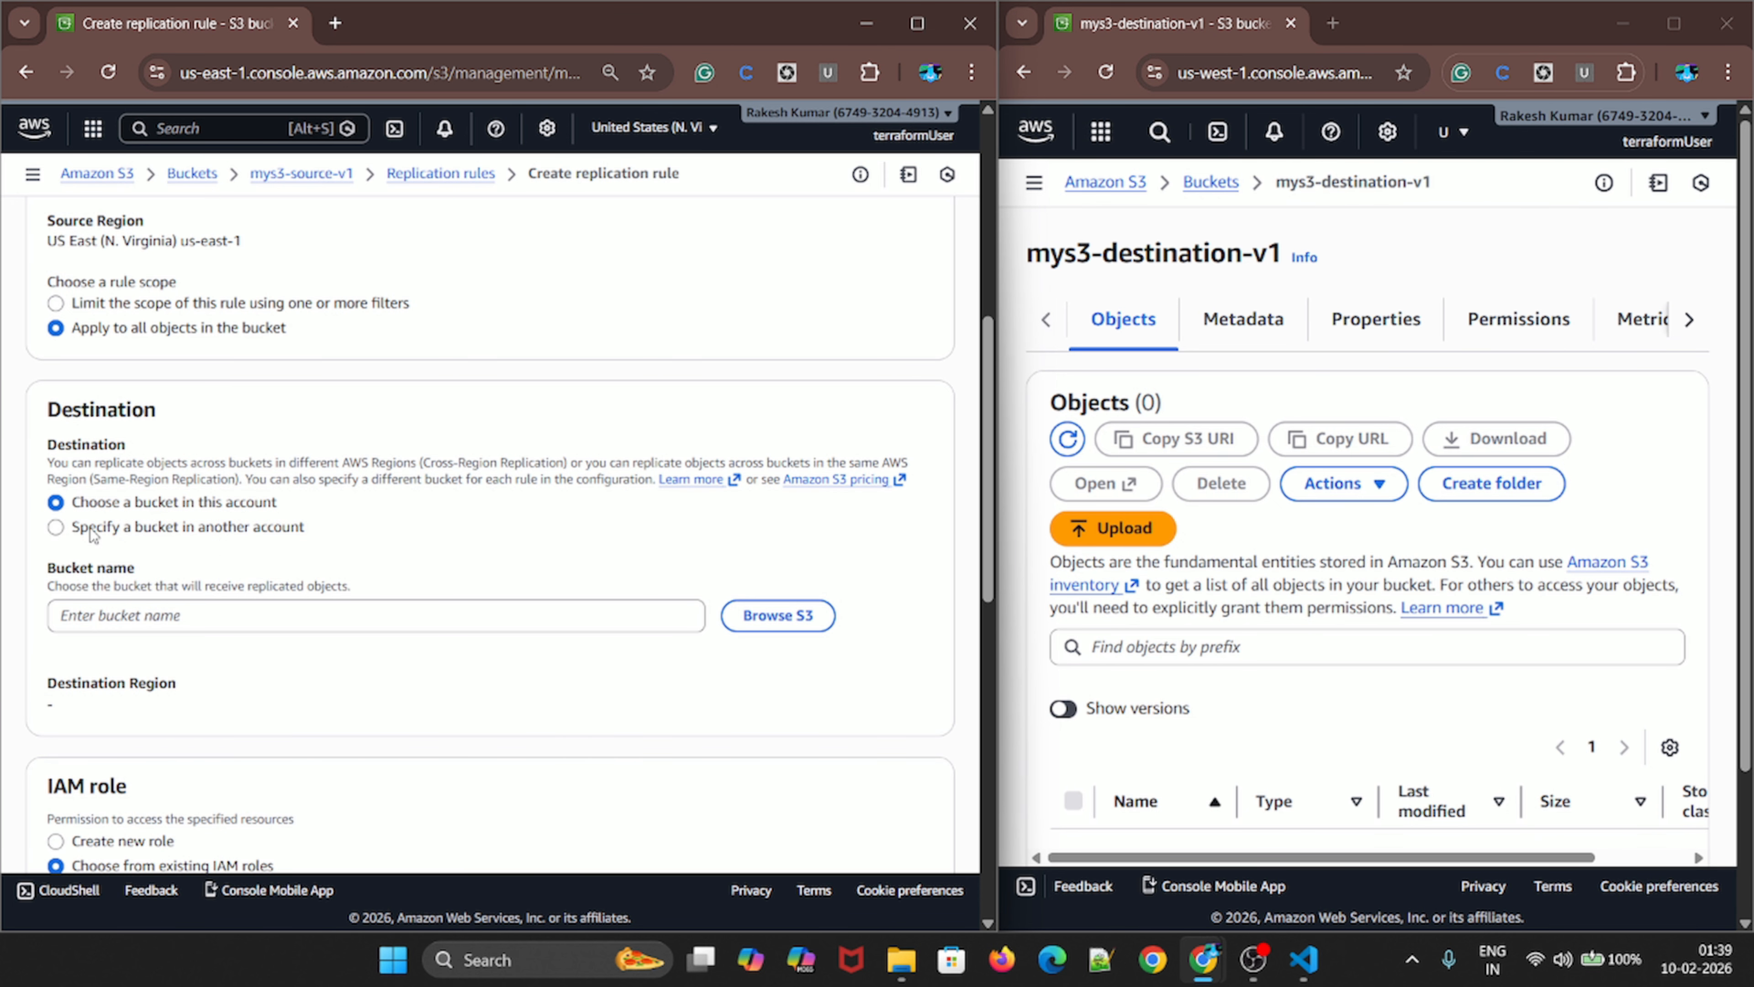
left_click_drag(77, 530, 307, 530)
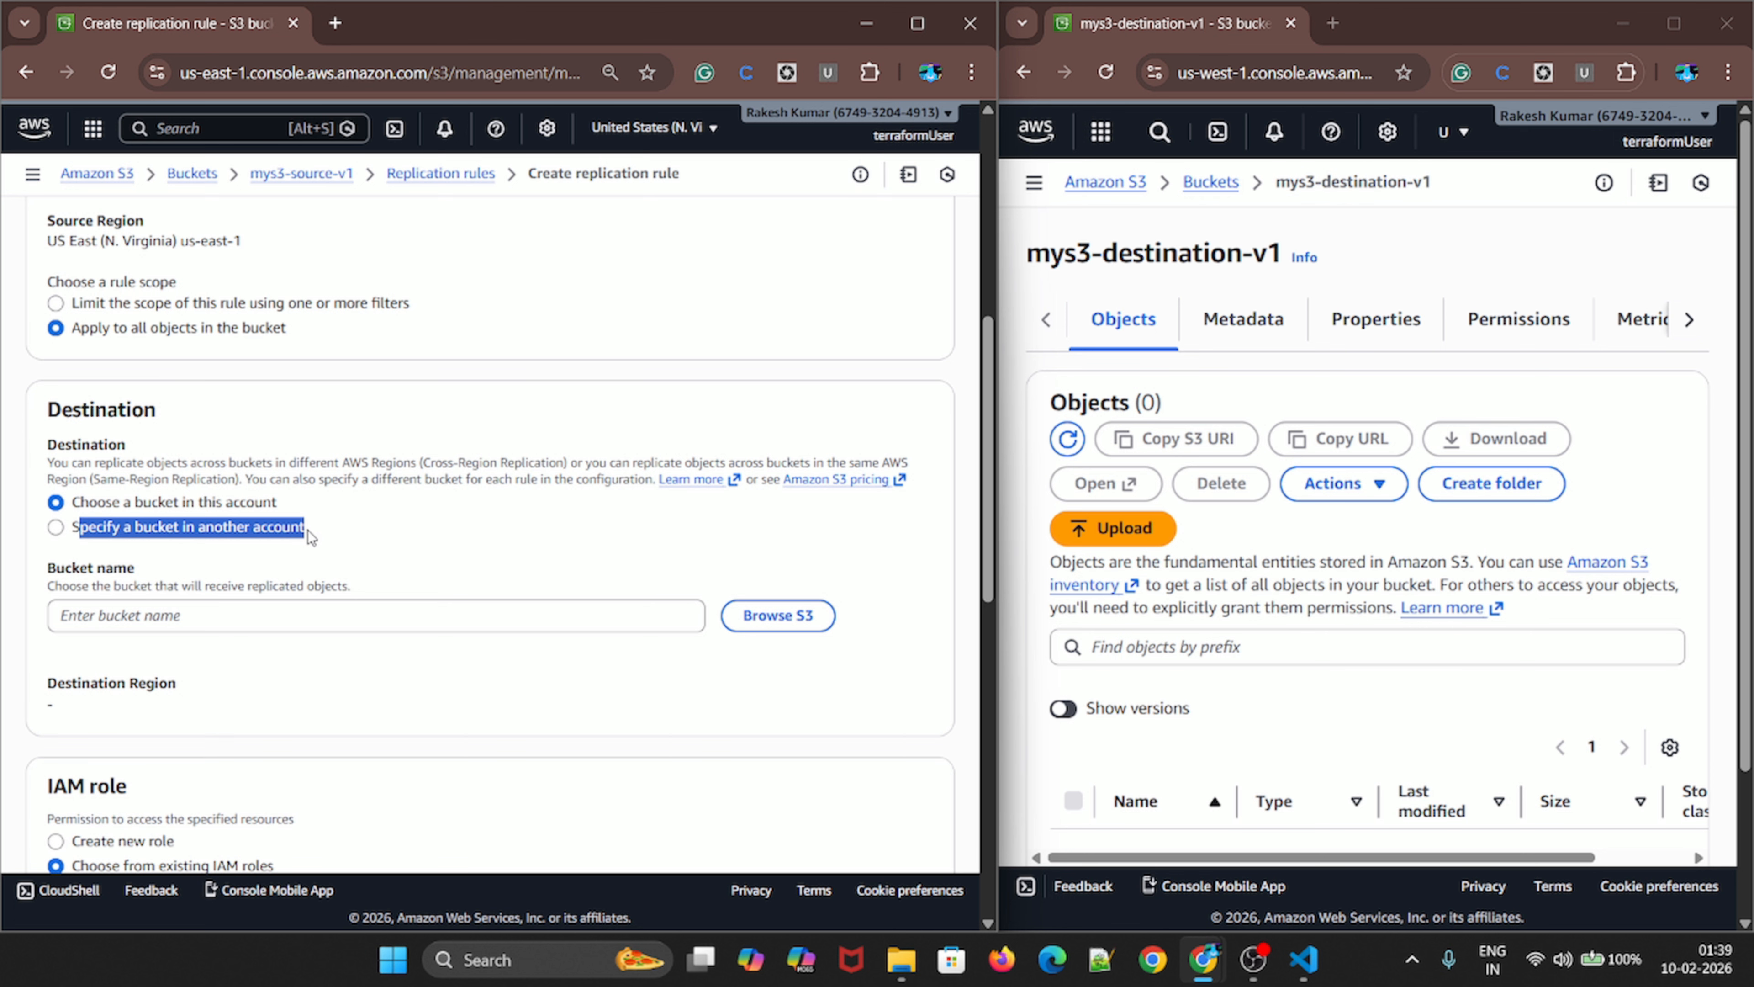
Try to use mys3-destination-v1 as the replication rule's destination bucket in this account
left_click(341, 526)
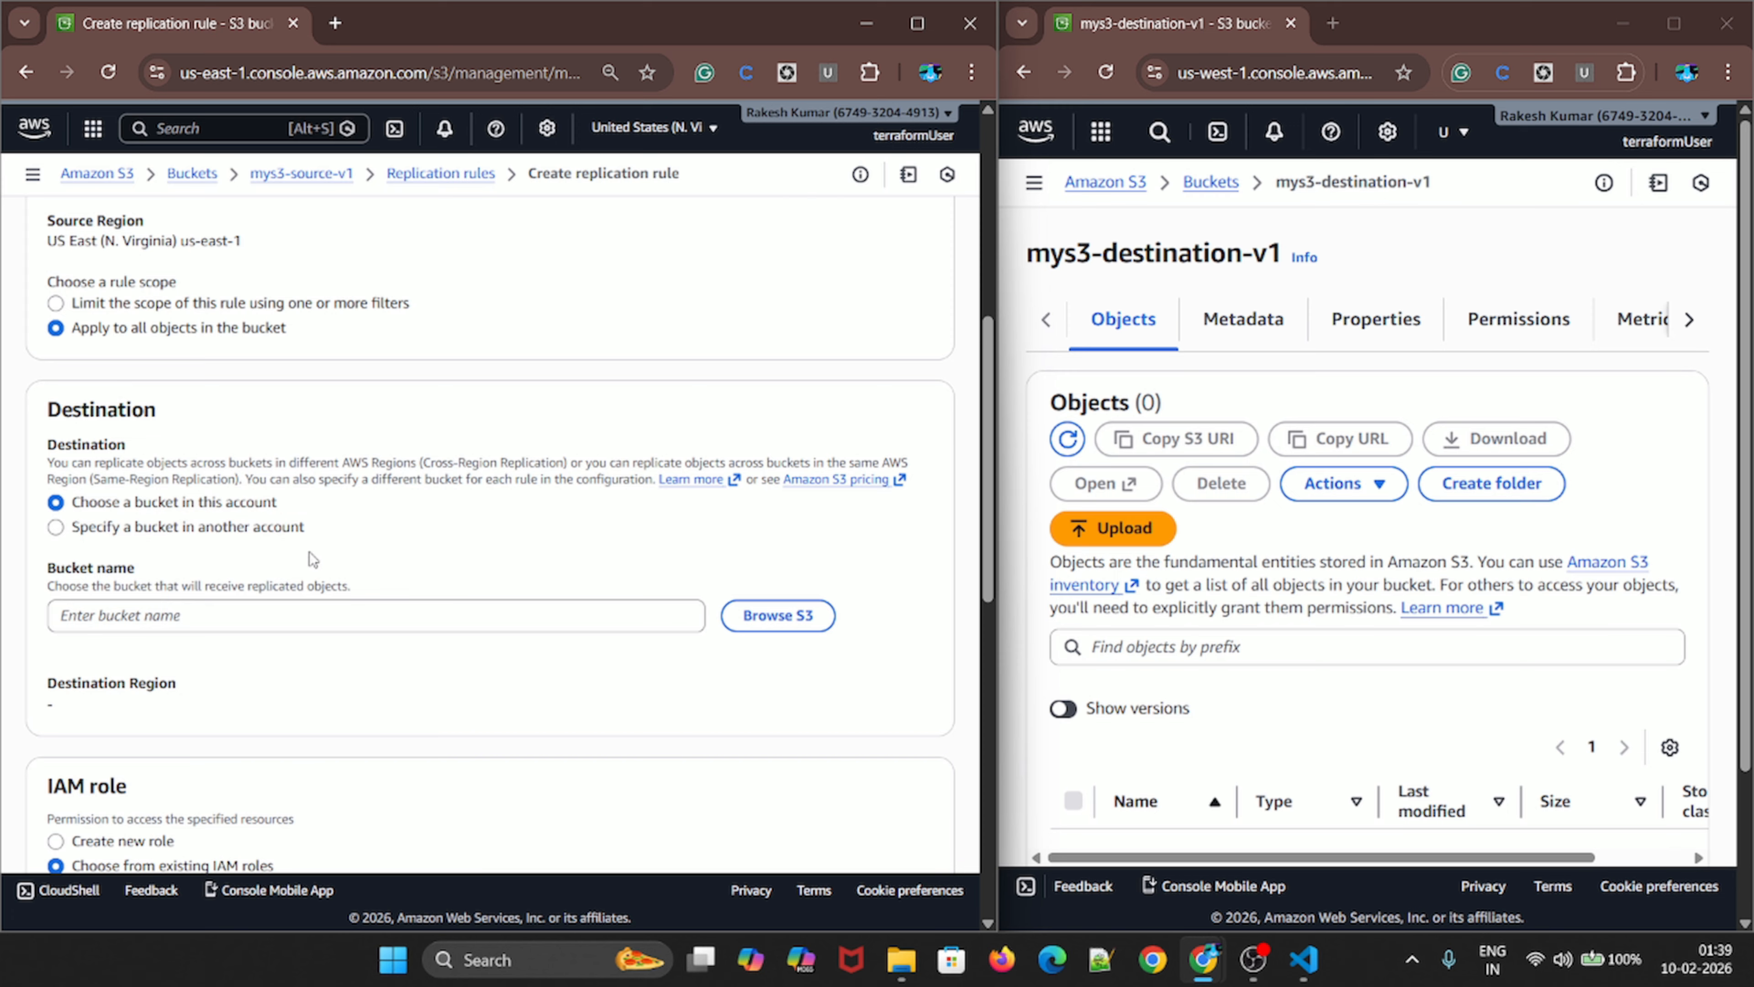
left_click(275, 612)
left_click_drag(1283, 254, 1027, 253)
key("ctrl+c")
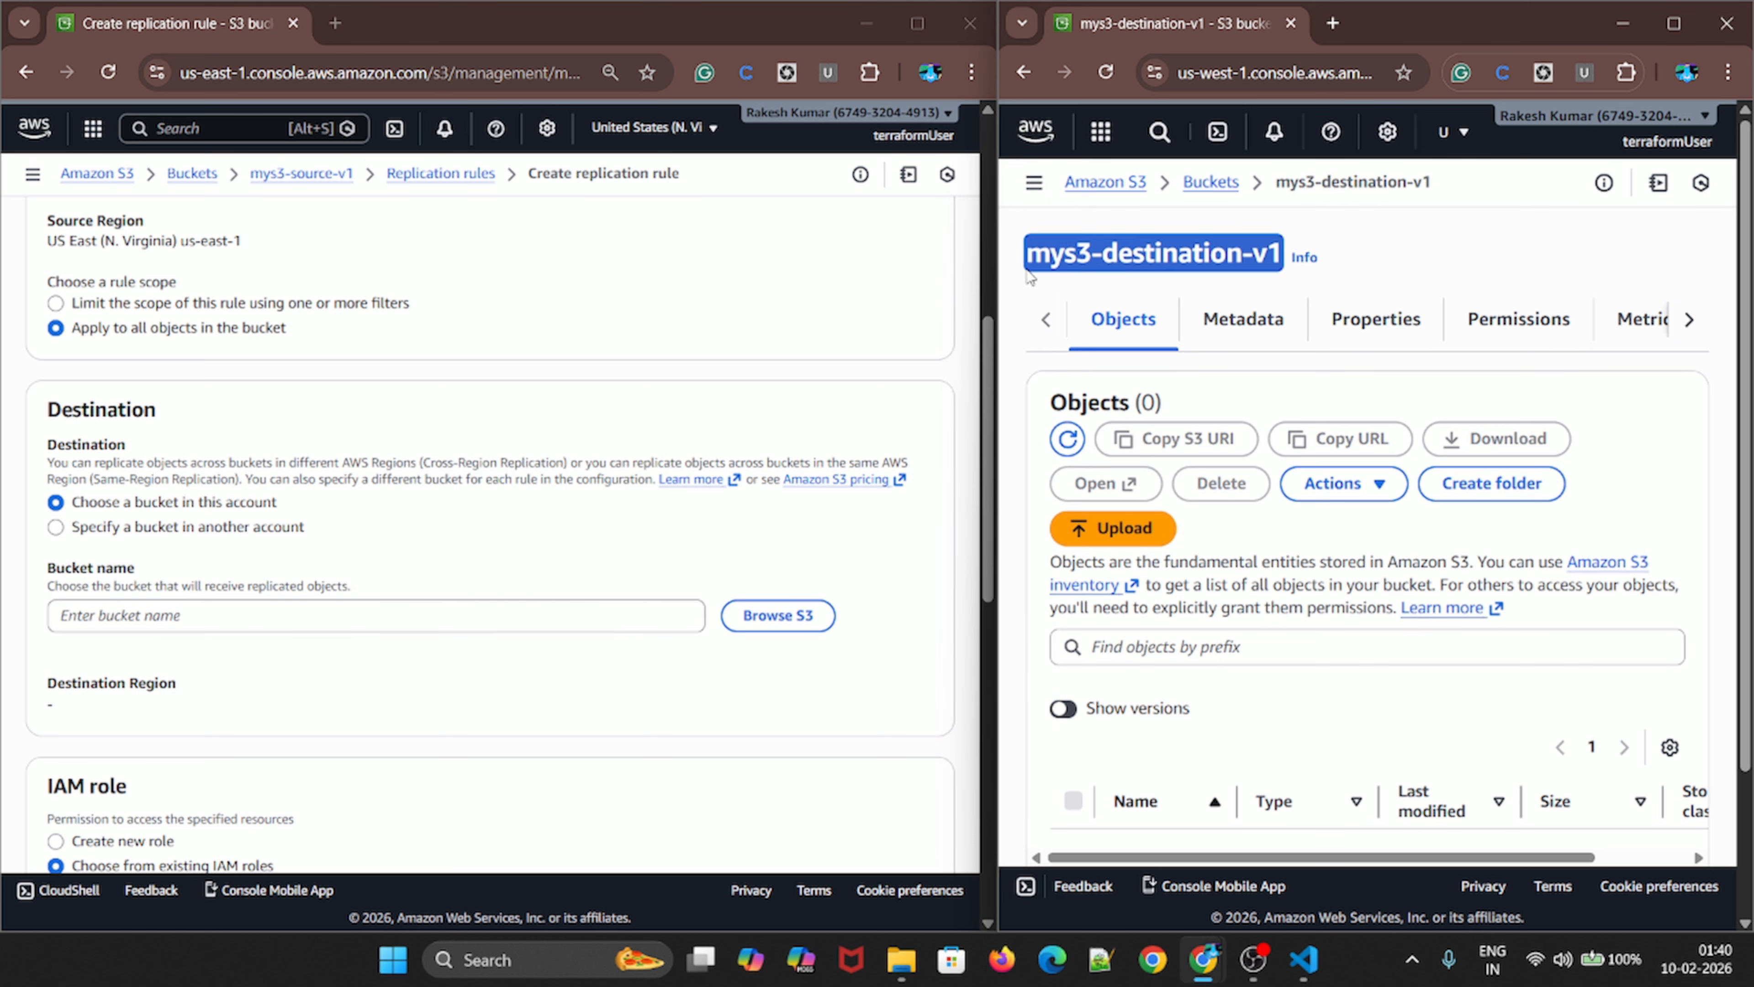
left_click(166, 616)
key("ctrl+v")
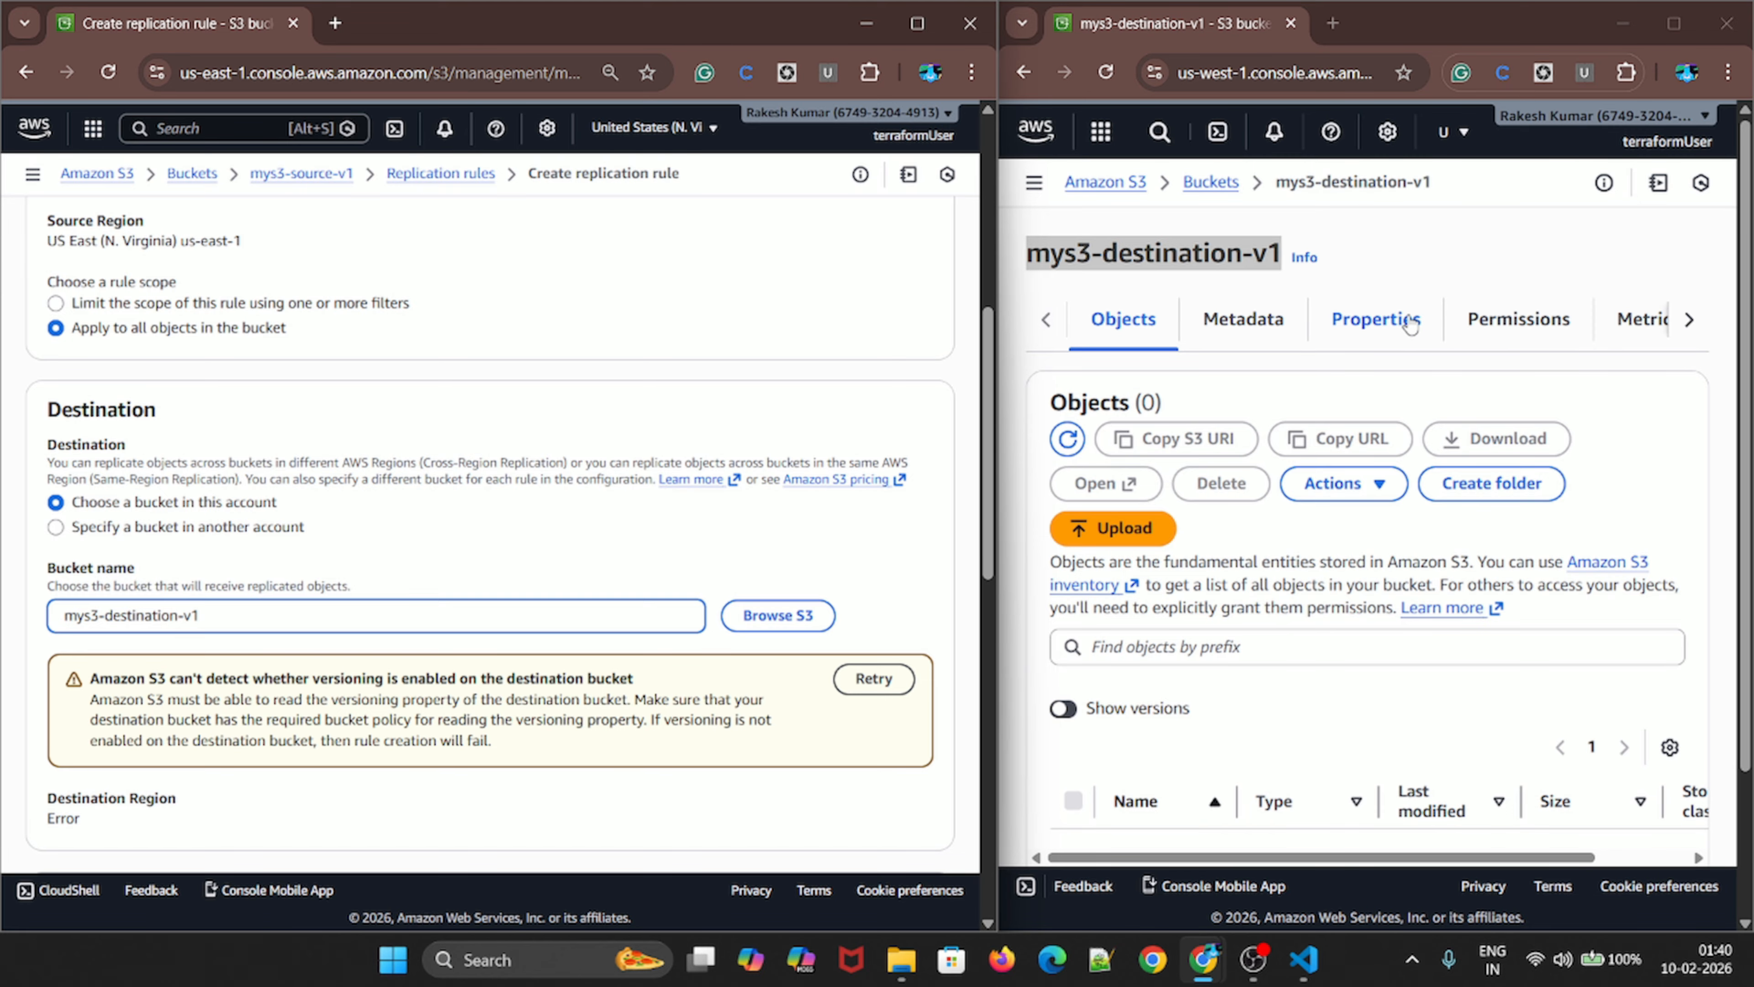
Open the Bucket Versioning settings of mys3-destination-v1 and save them with versioning enabled
left_click(1388, 319)
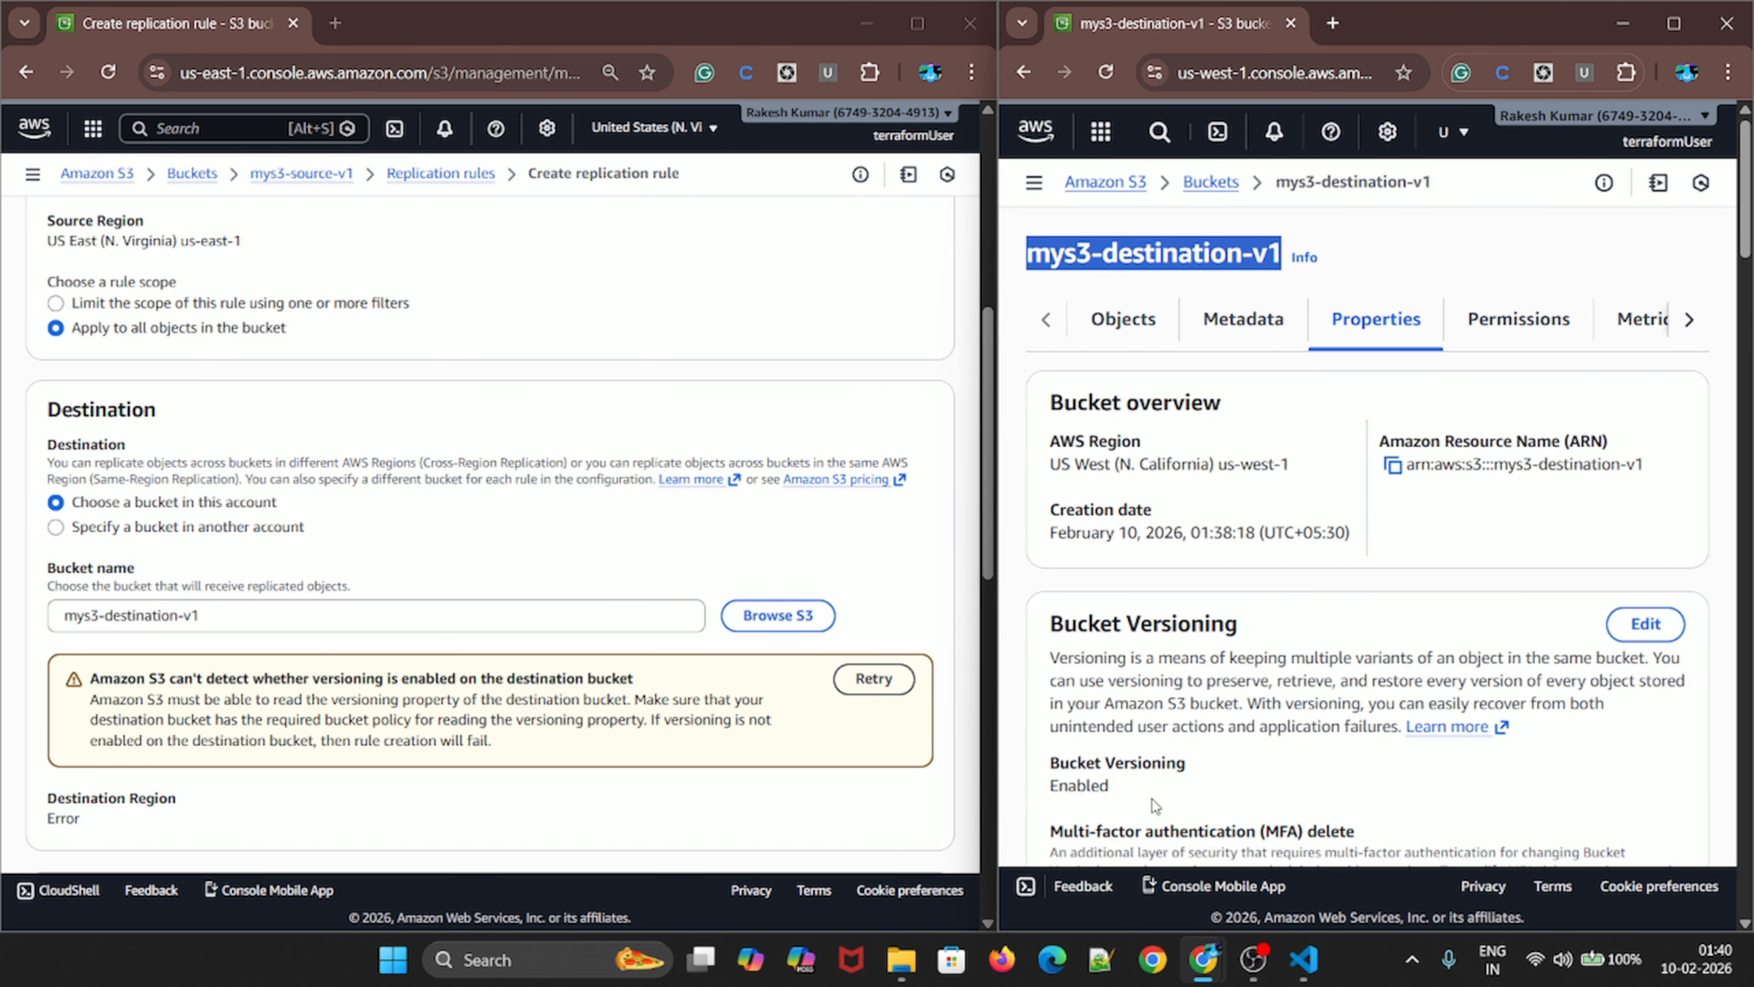
left_click(1646, 623)
left_click(1642, 752)
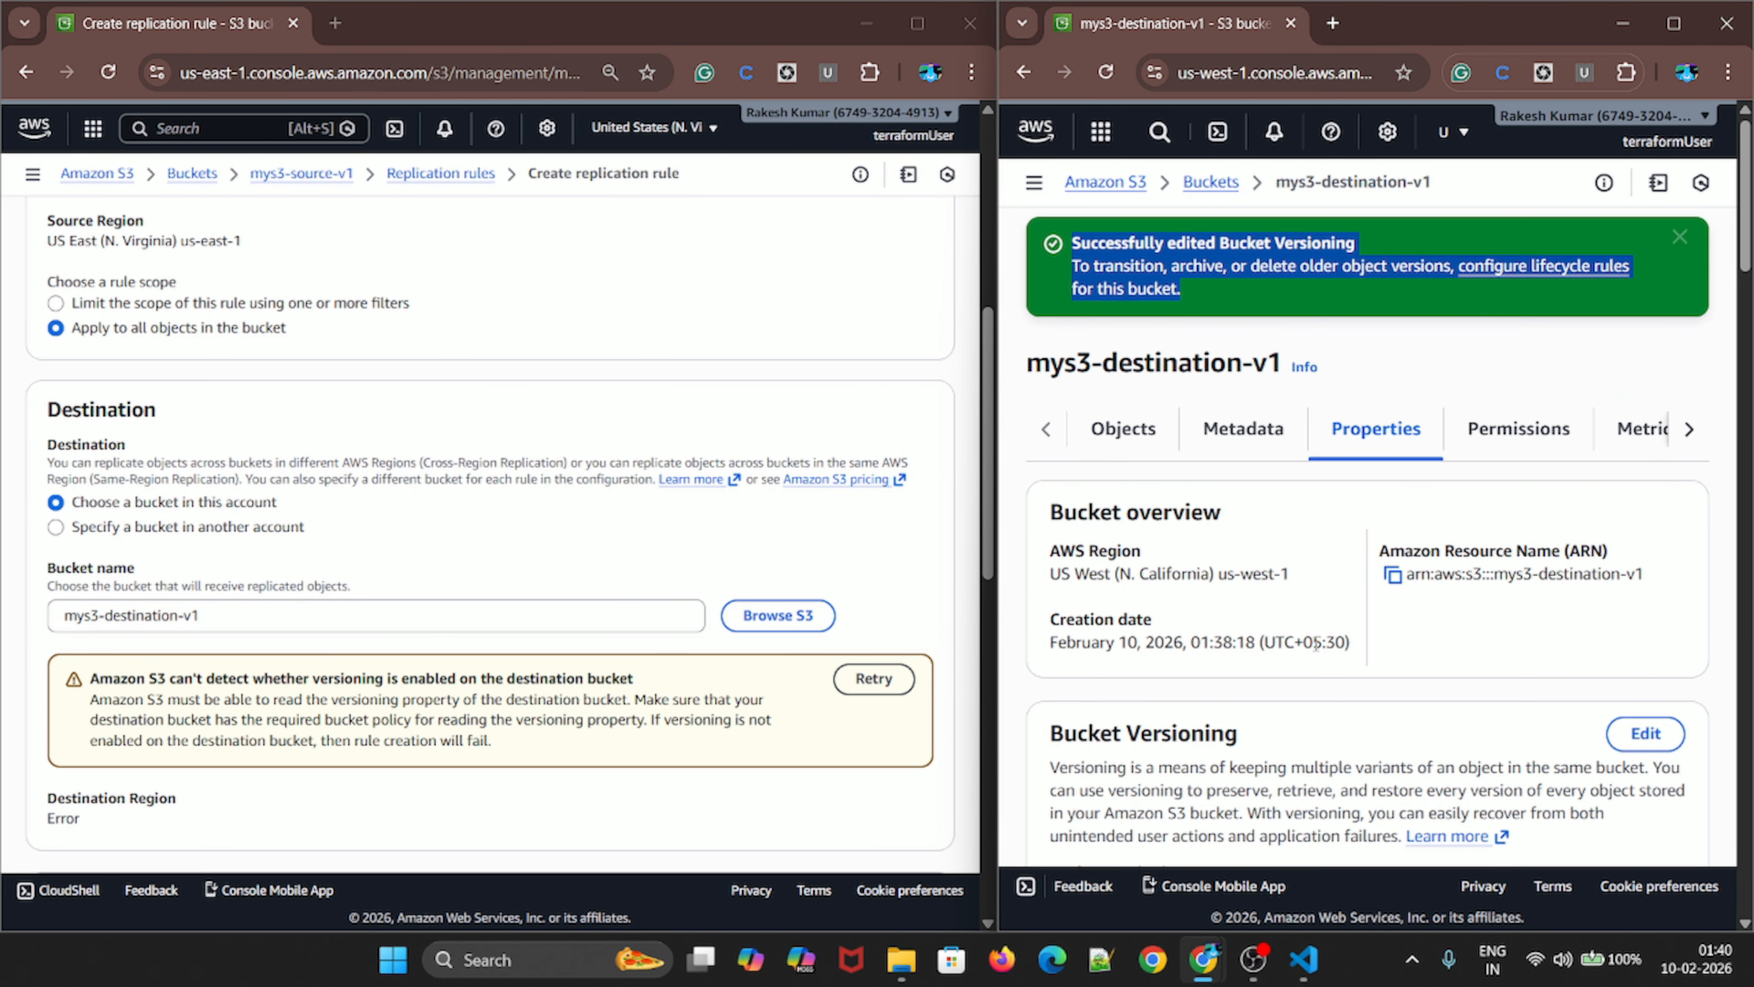
left_click(450, 609)
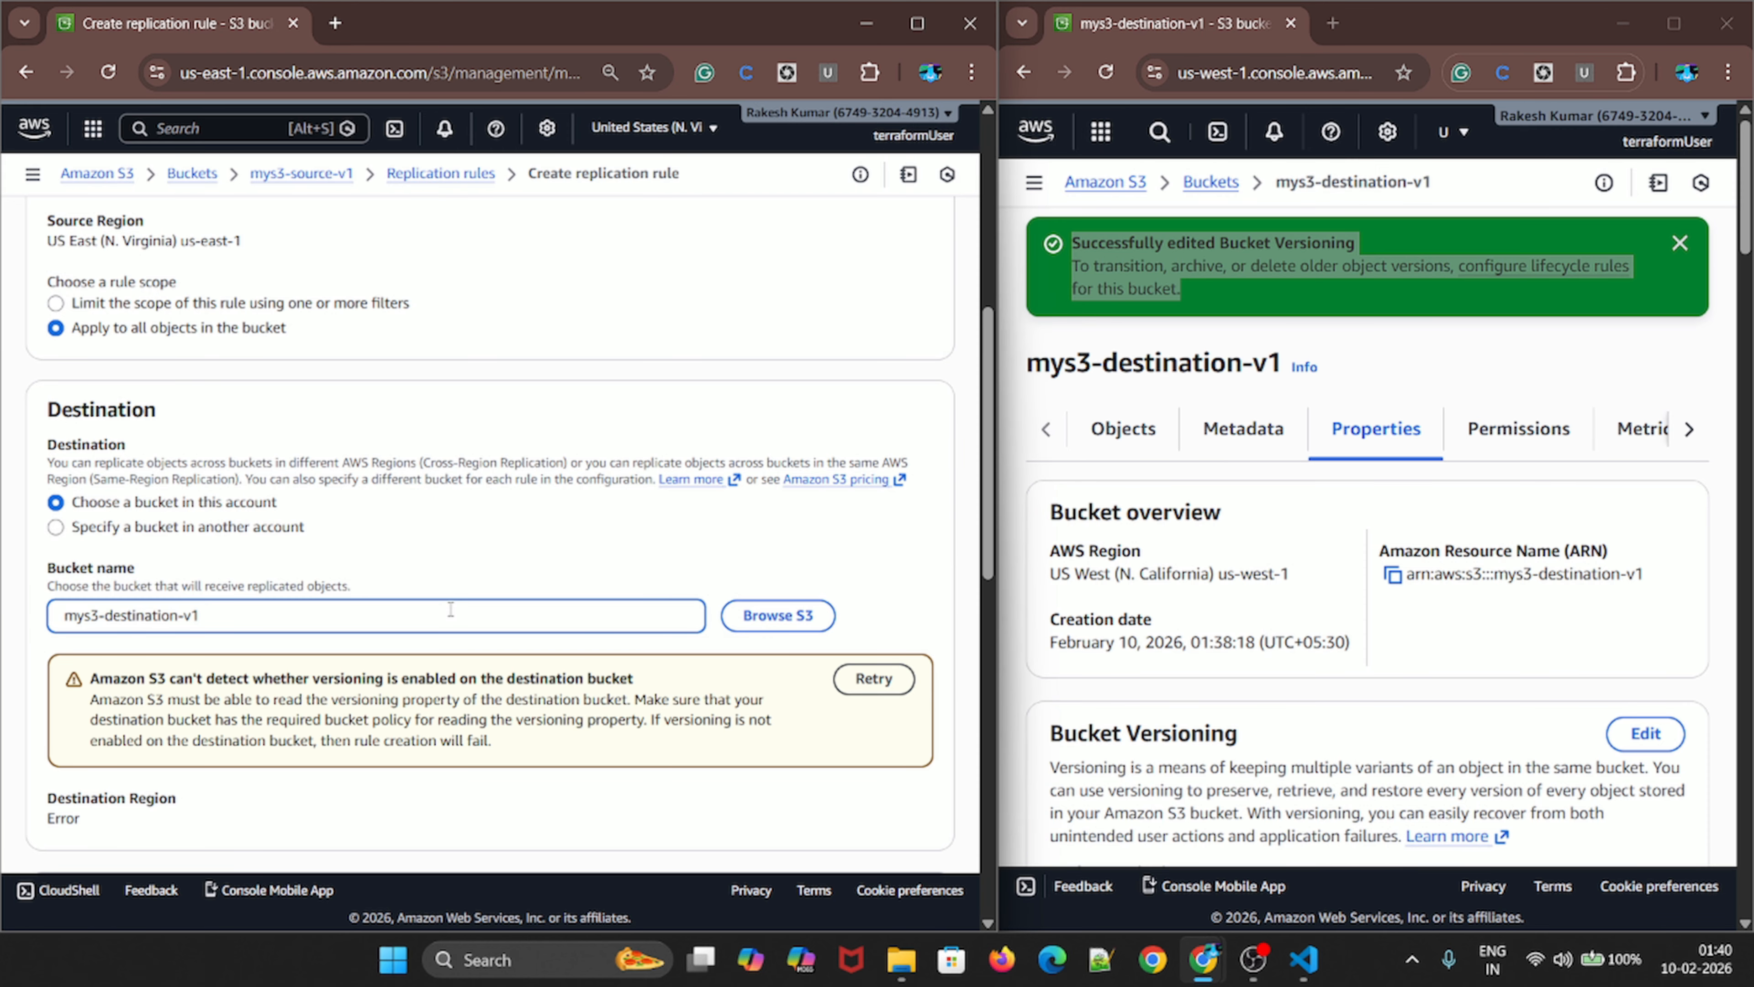
scroll(477, 621, "down", 3)
left_click(1680, 243)
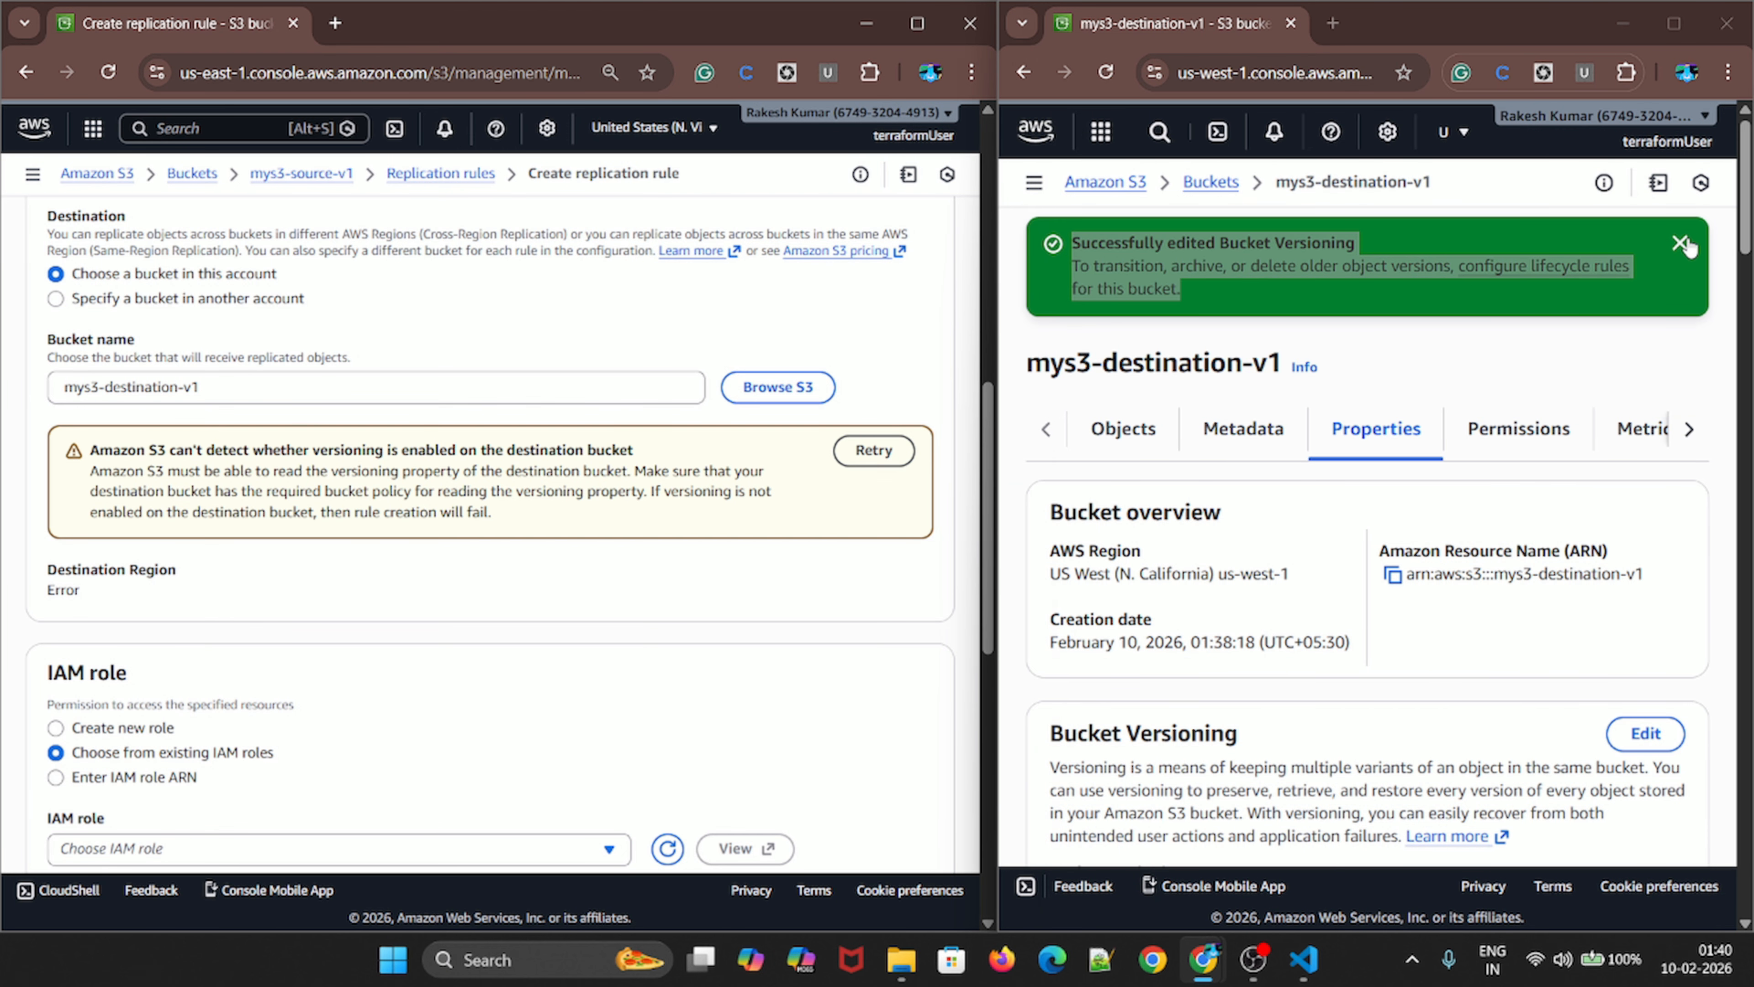
Start creating another S3 bucket in us-west-1 and name it my-destination-<owner's first name>-v1
left_click(1094, 188)
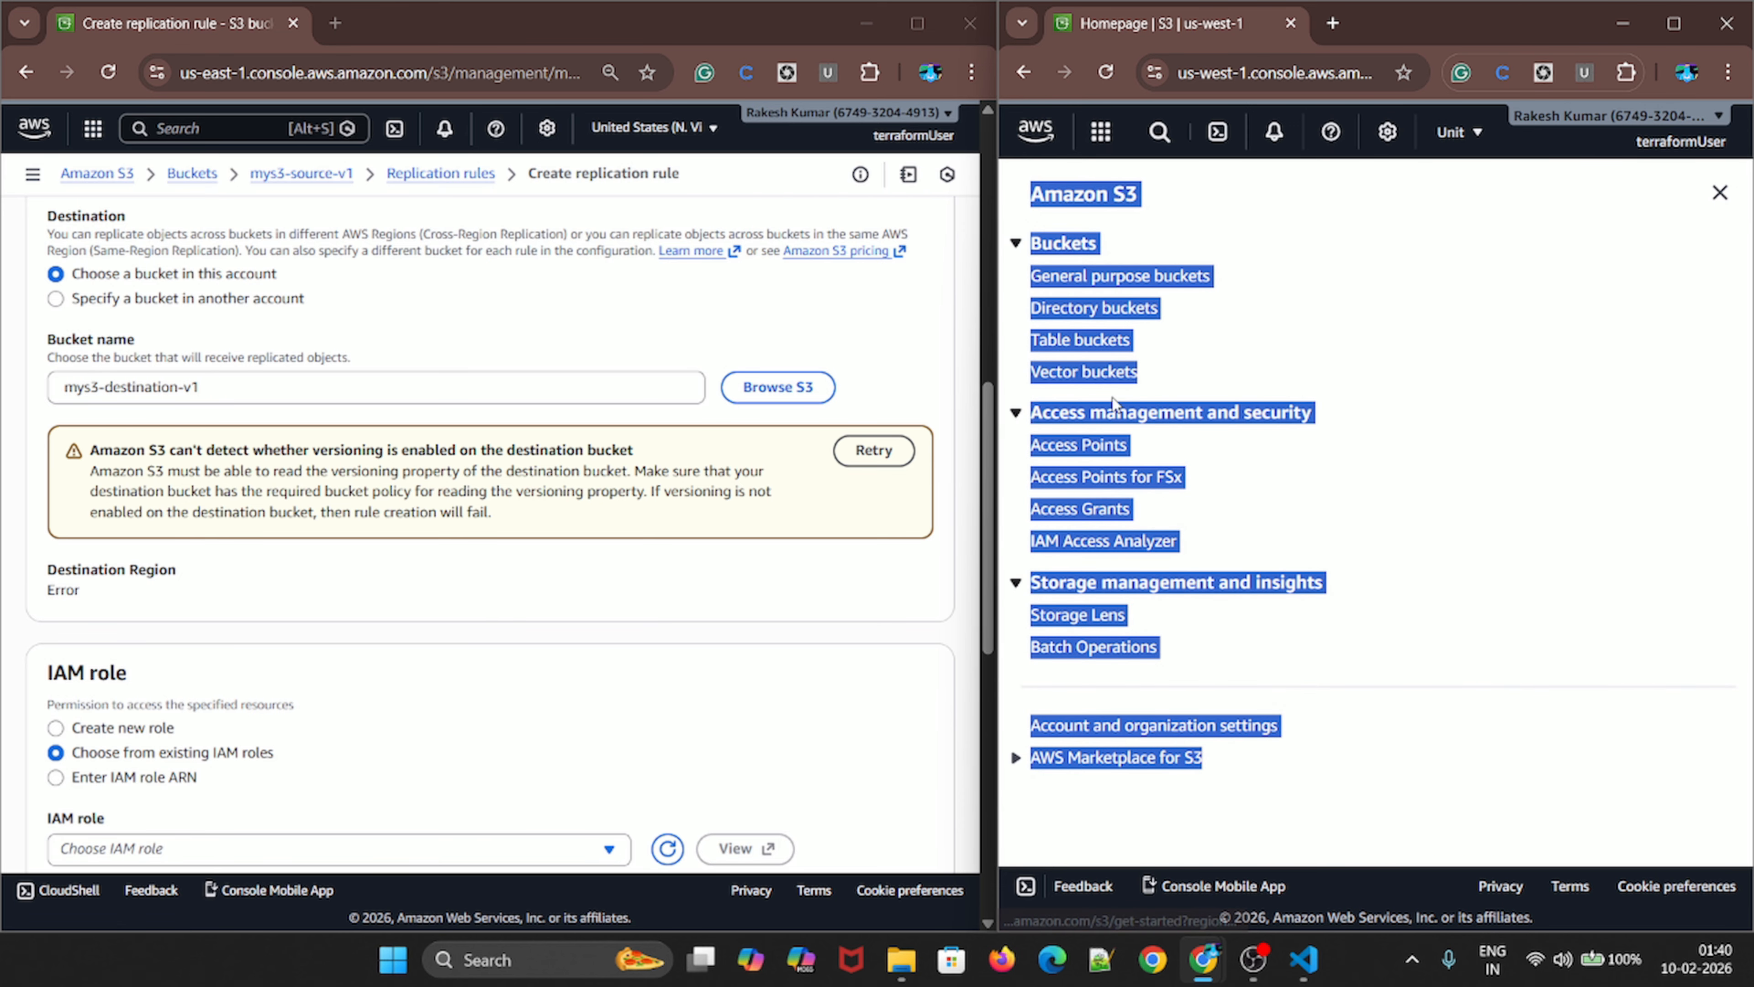
left_click(1674, 23)
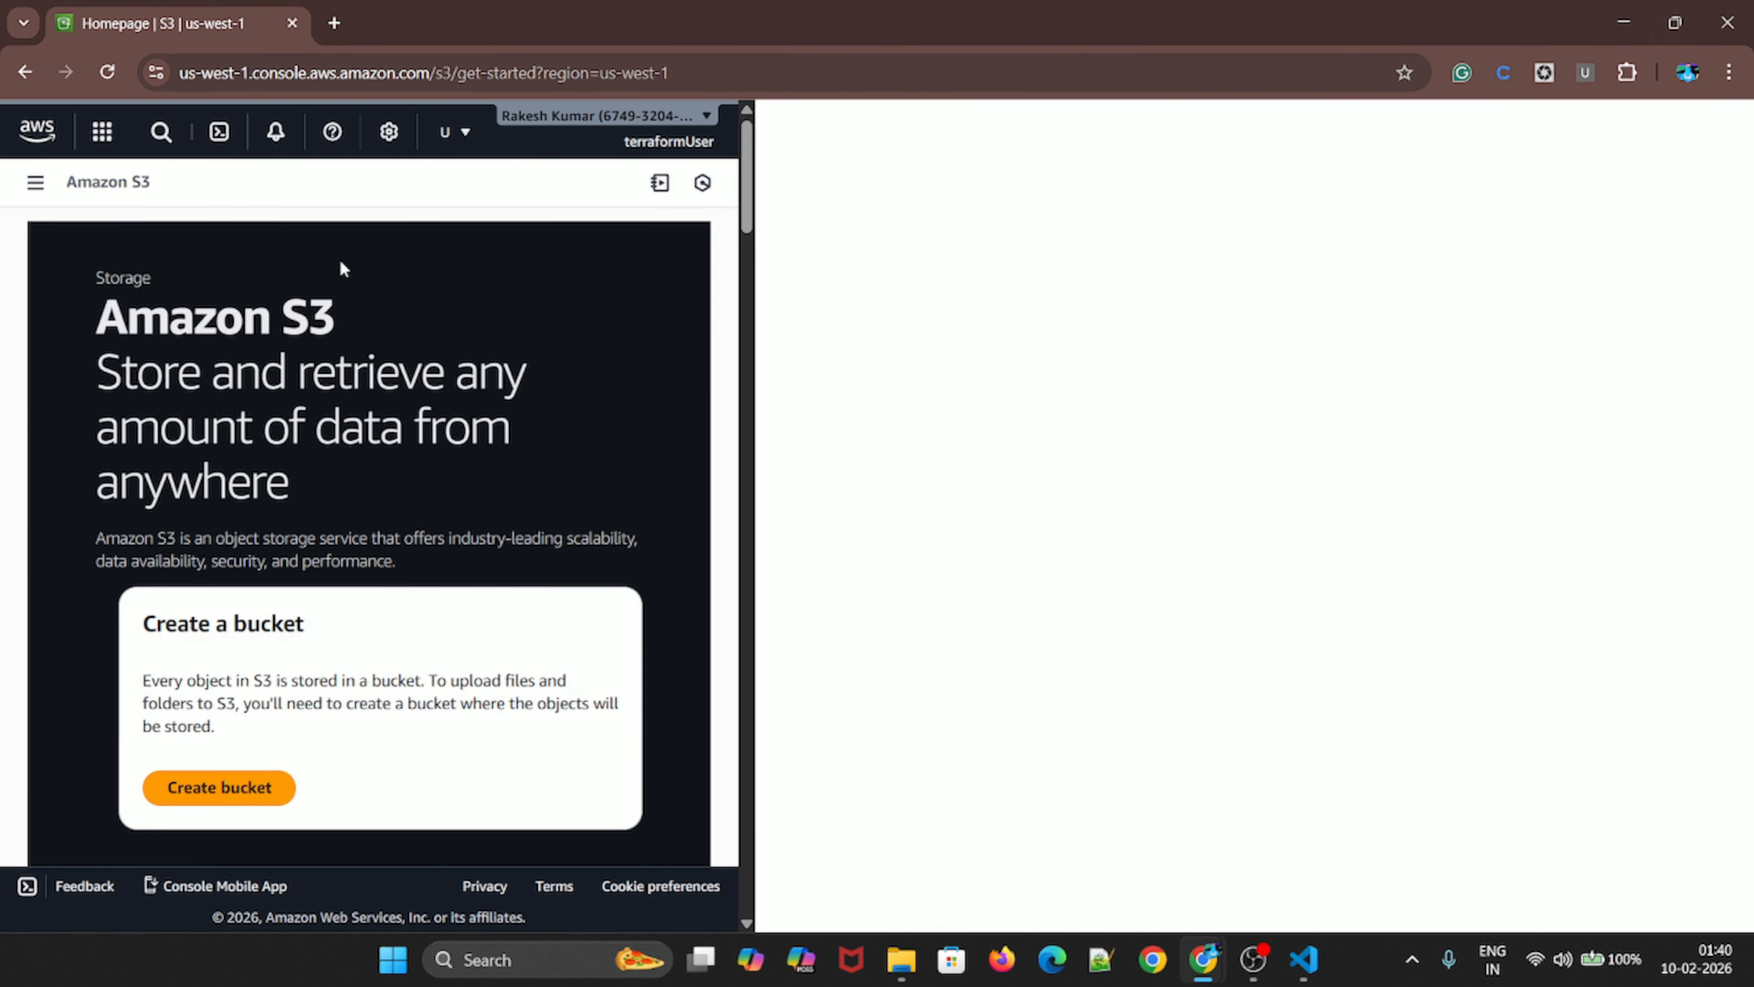
left_click(220, 784)
left_click(152, 485)
type("my-destination-rakesh-v1")
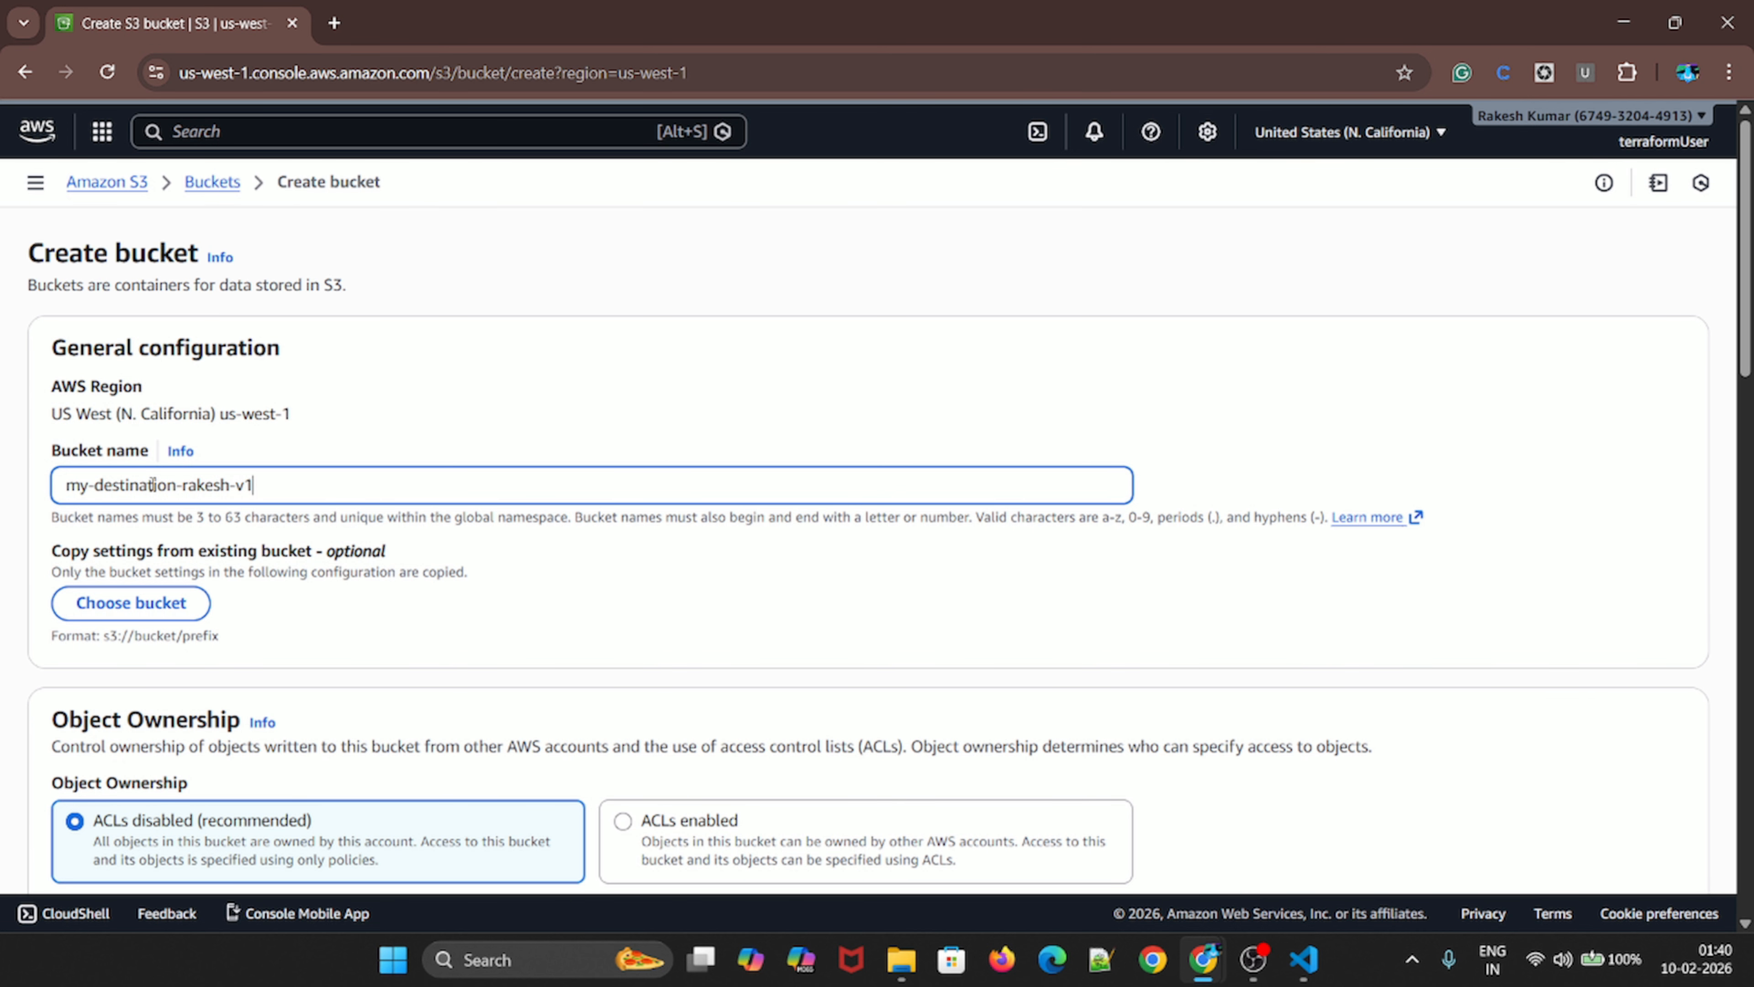
Enable versioning for the new us-west-1 bucket, copy its name and create the bucket
scroll(127, 753, "down", 15)
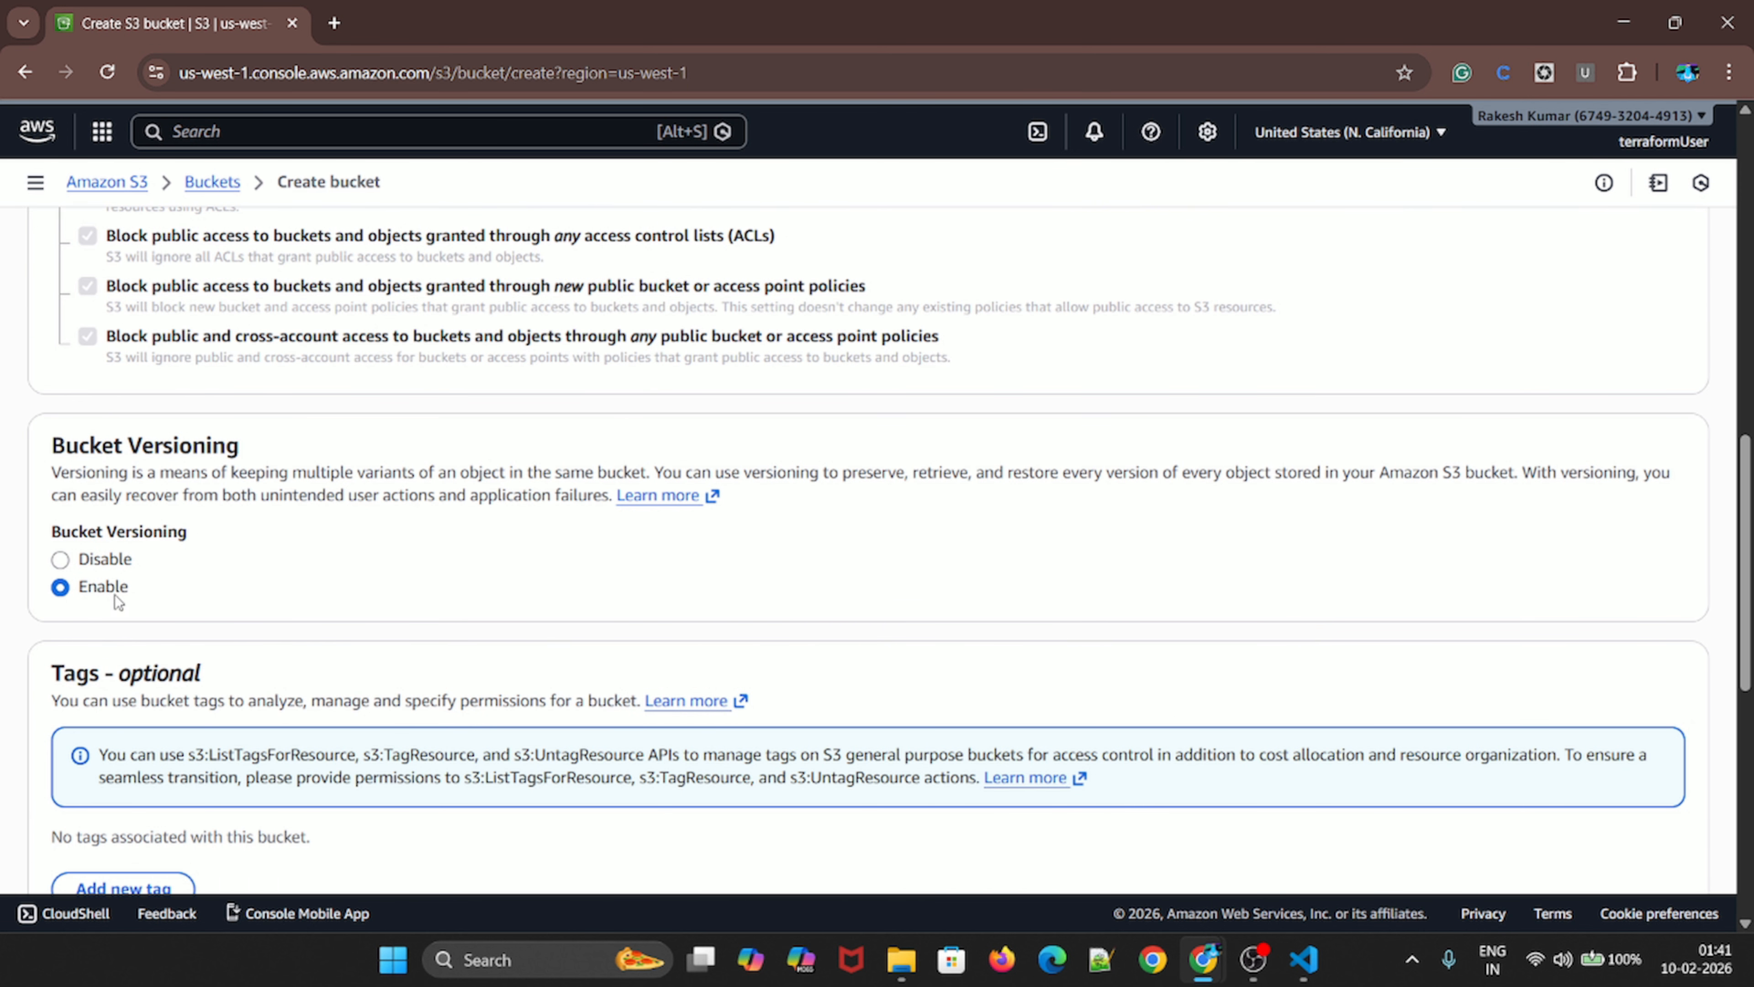
scroll(115, 594, "up", 15)
triple_click(157, 484)
key("ctrl+c")
left_click(1612, 829)
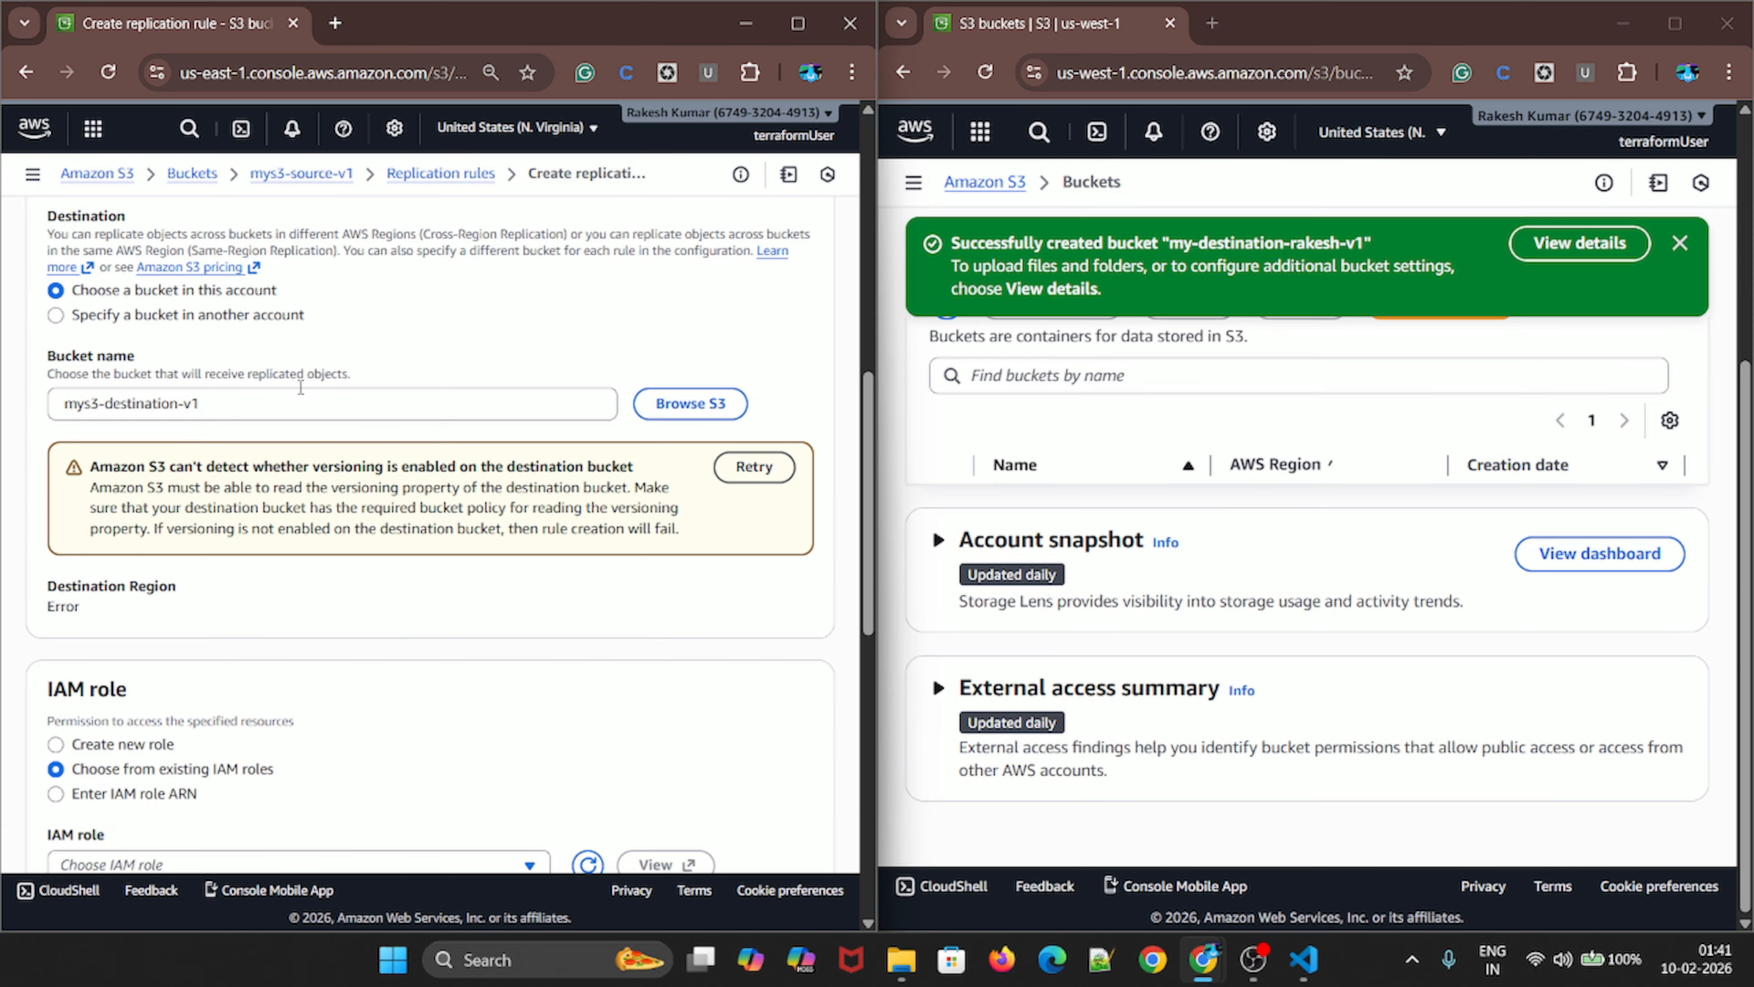
Replace the replication rule's destination bucket with the newly created us-west-1 bucket and check its destination region
triple_click(274, 401)
key("BackSpace")
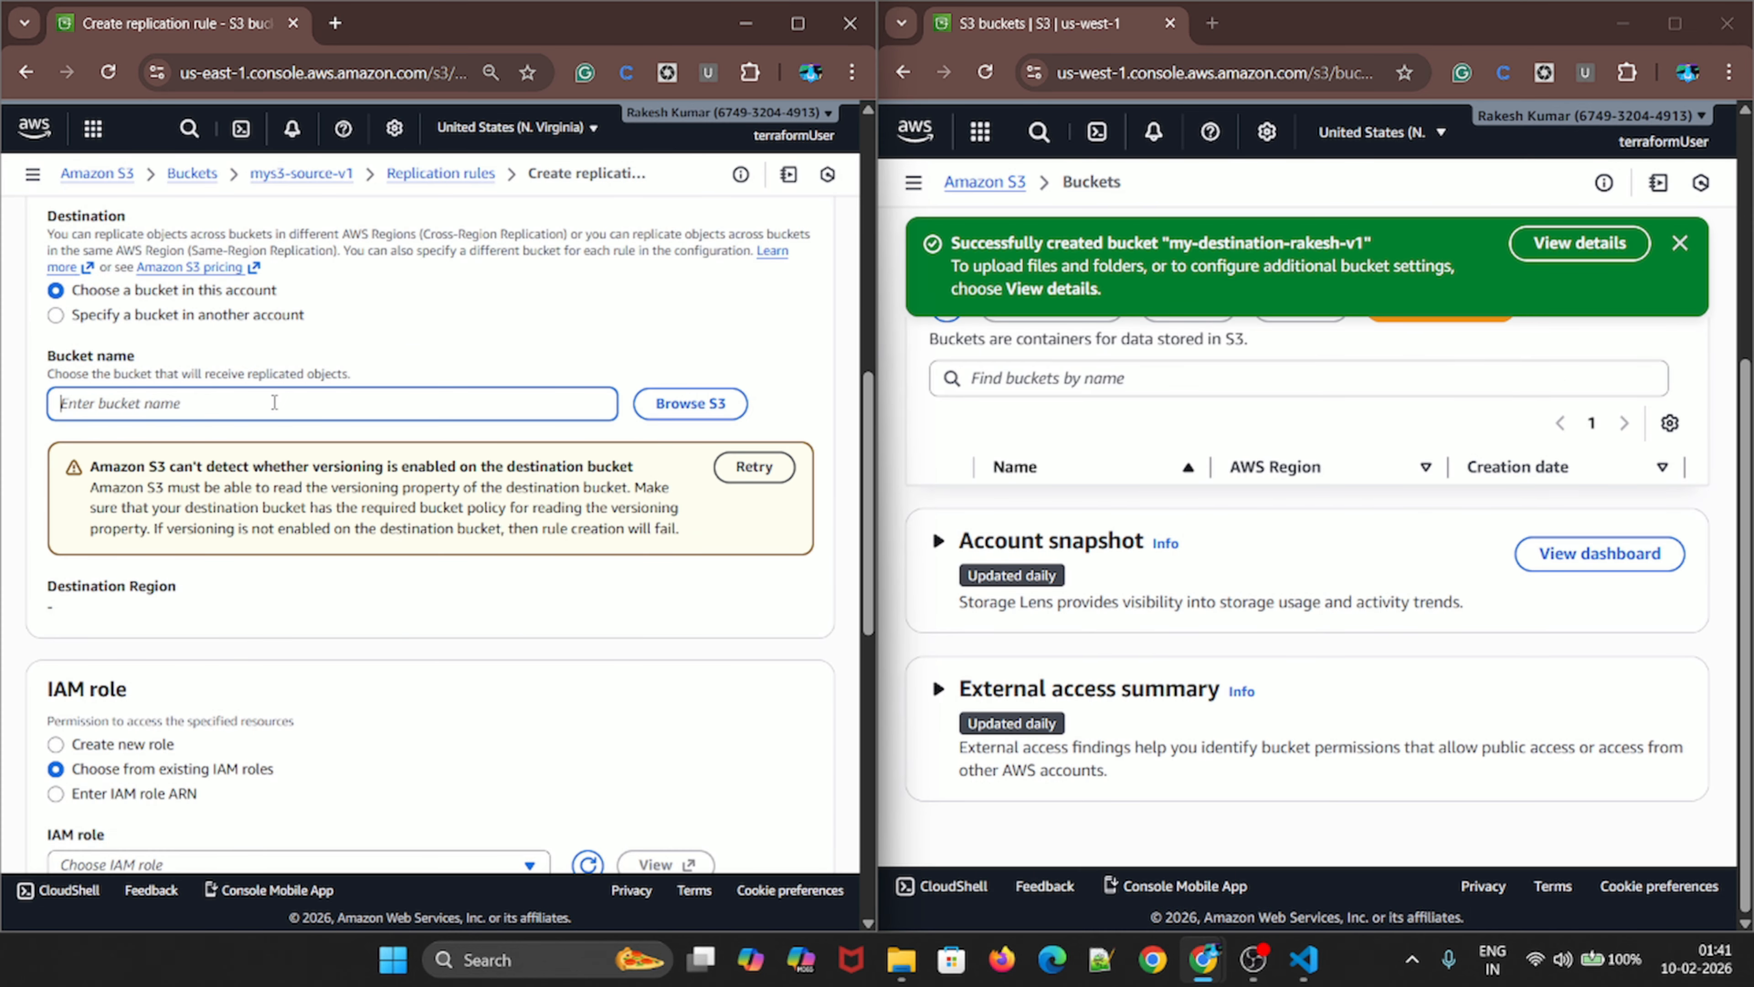
key("ctrl+v")
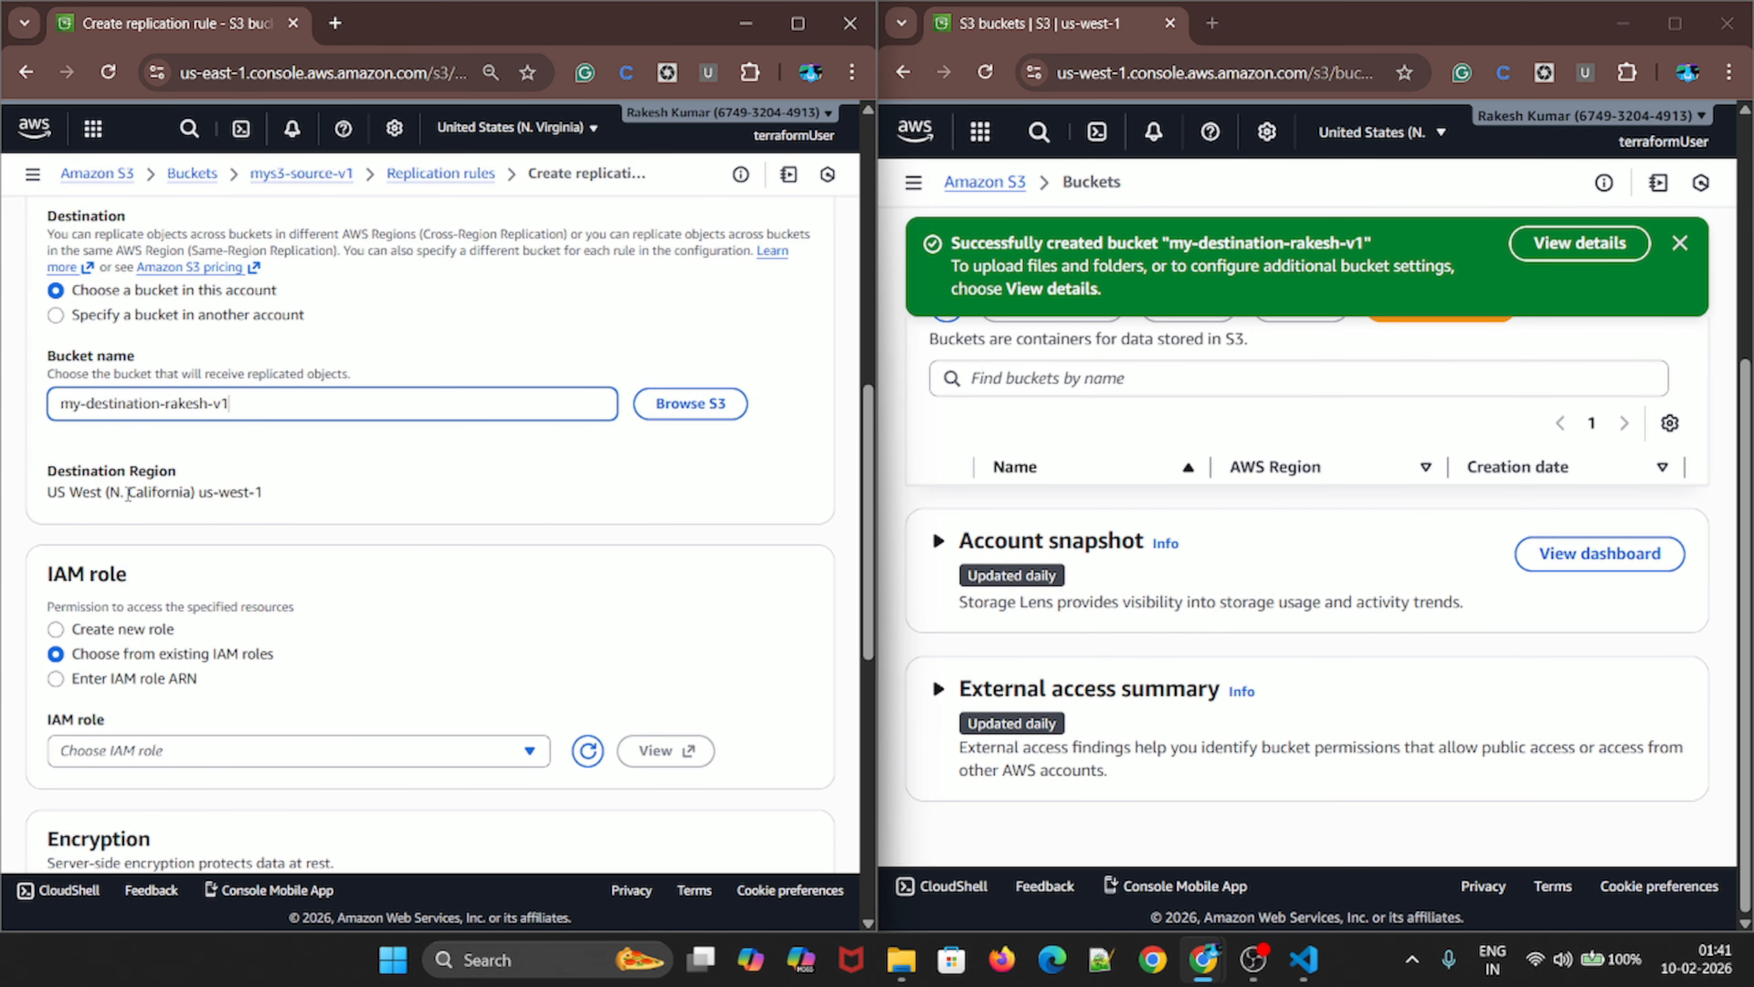
left_click_drag(197, 496, 279, 503)
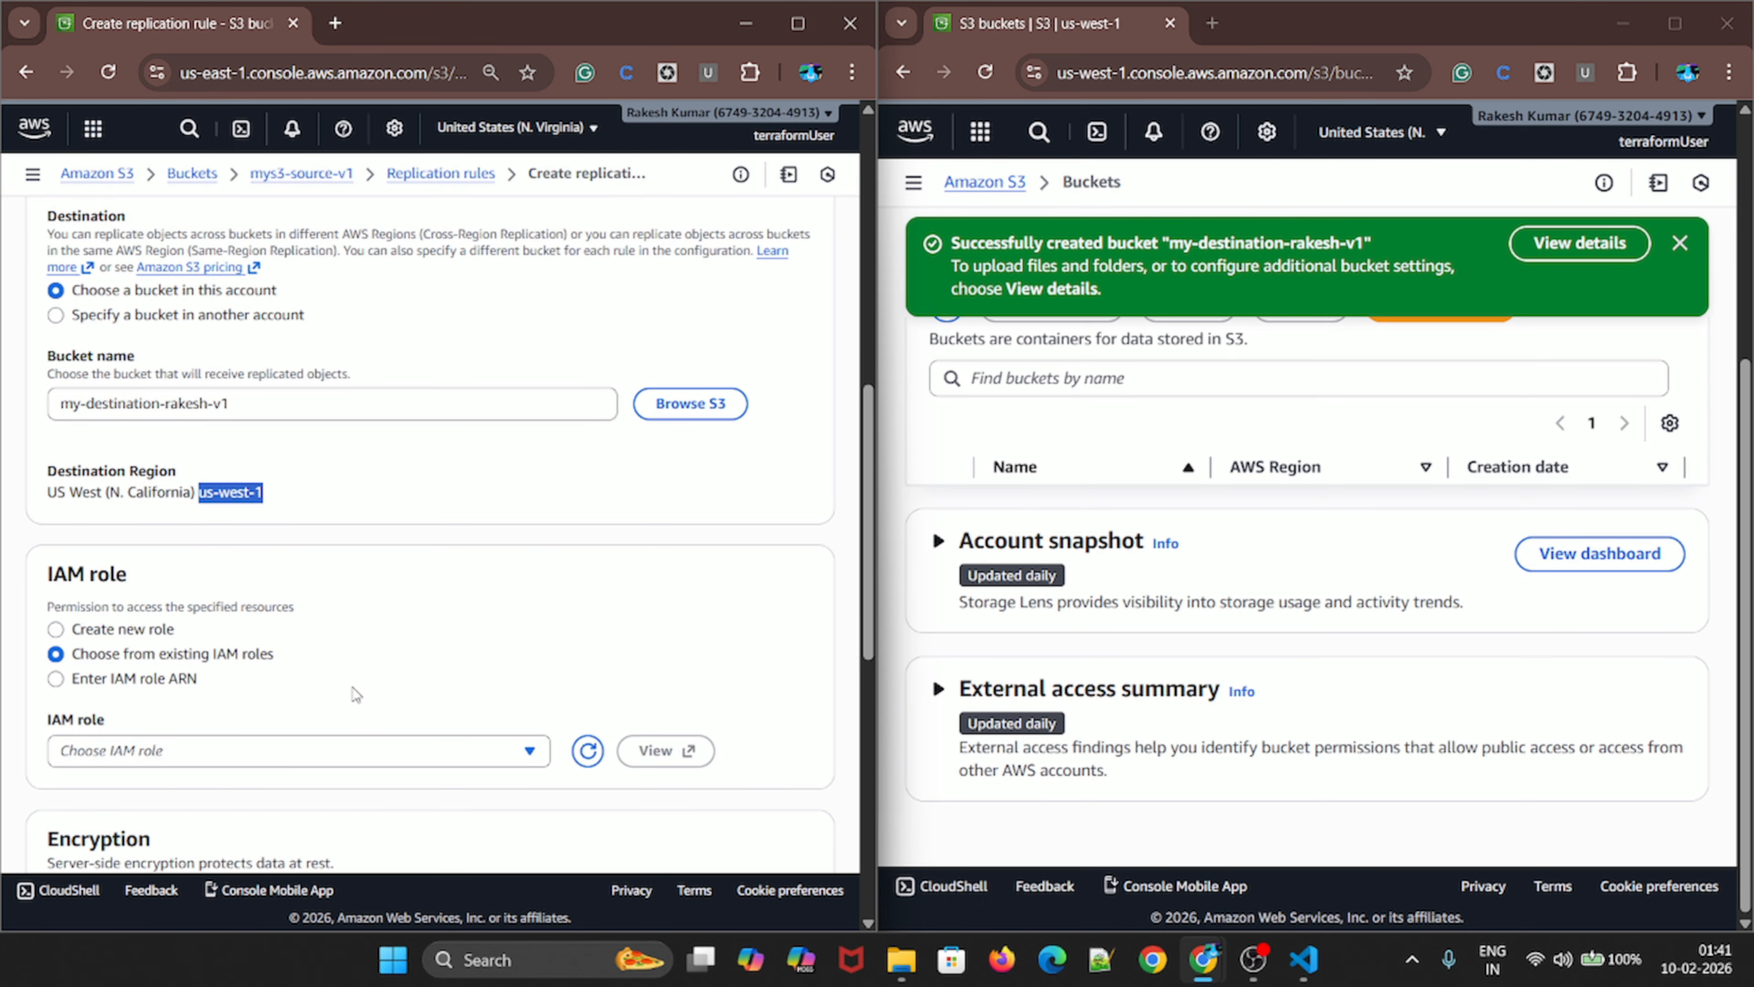
Save the replication rule with a newly created IAM role and without replicating existing objects
left_click(55, 630)
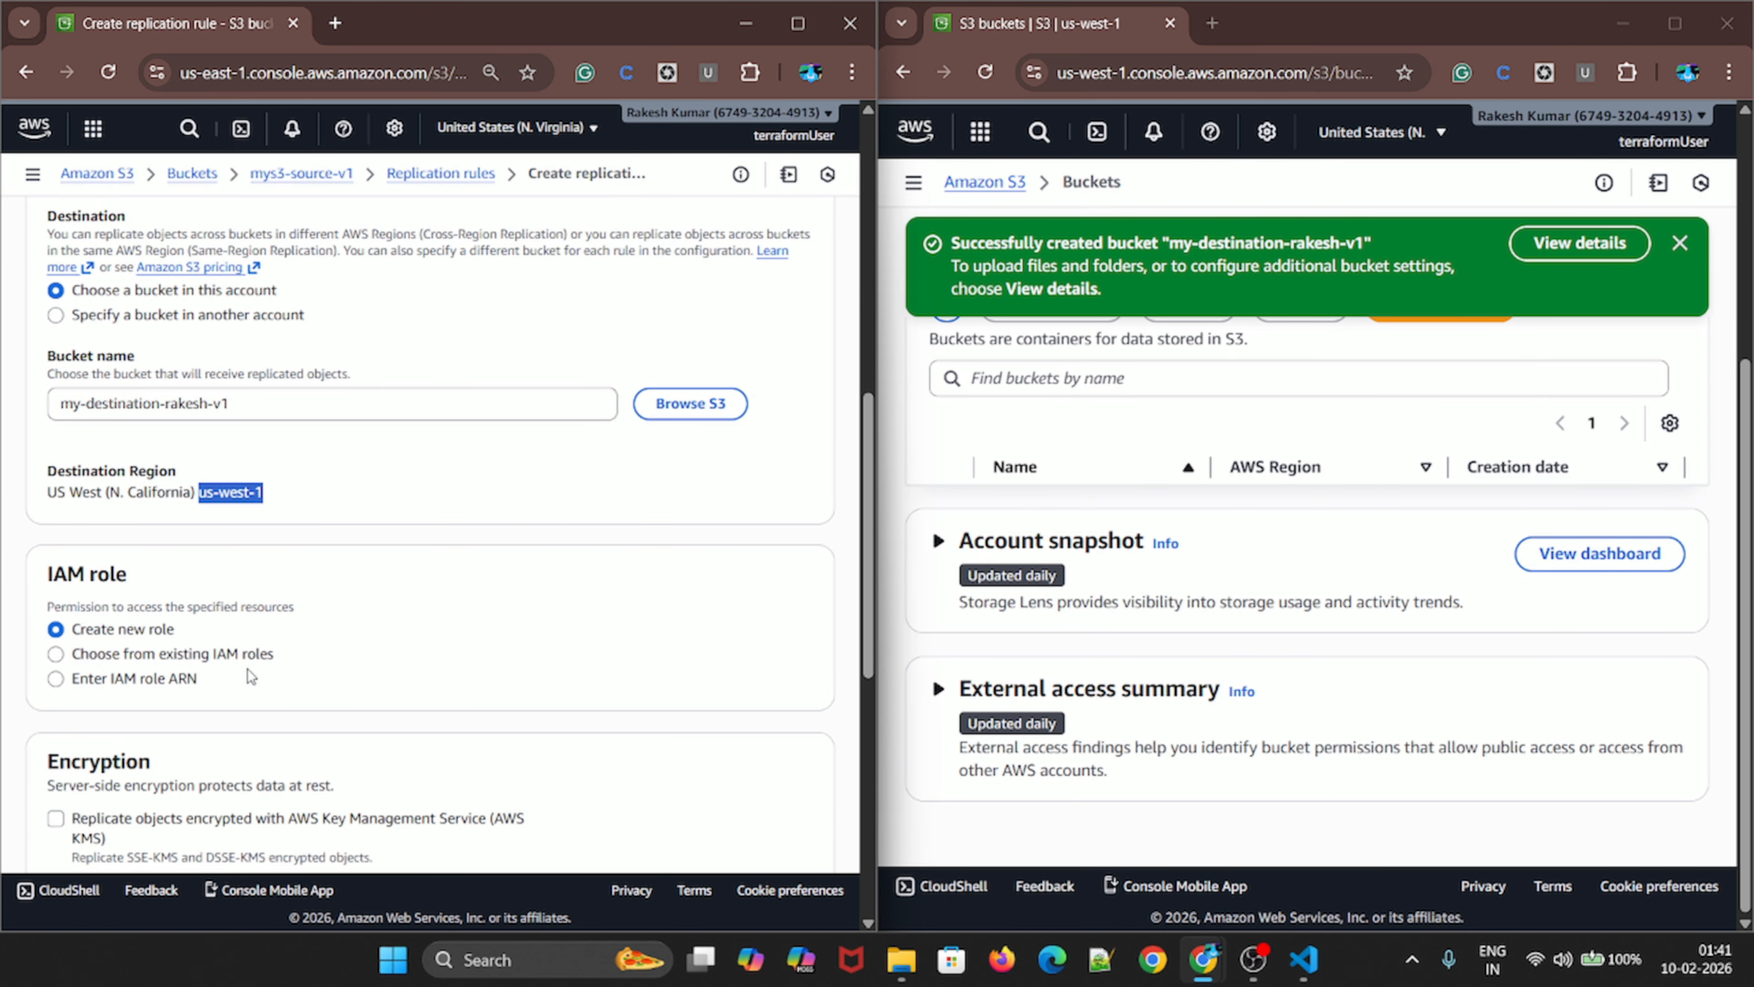
scroll(241, 670, "down", 3)
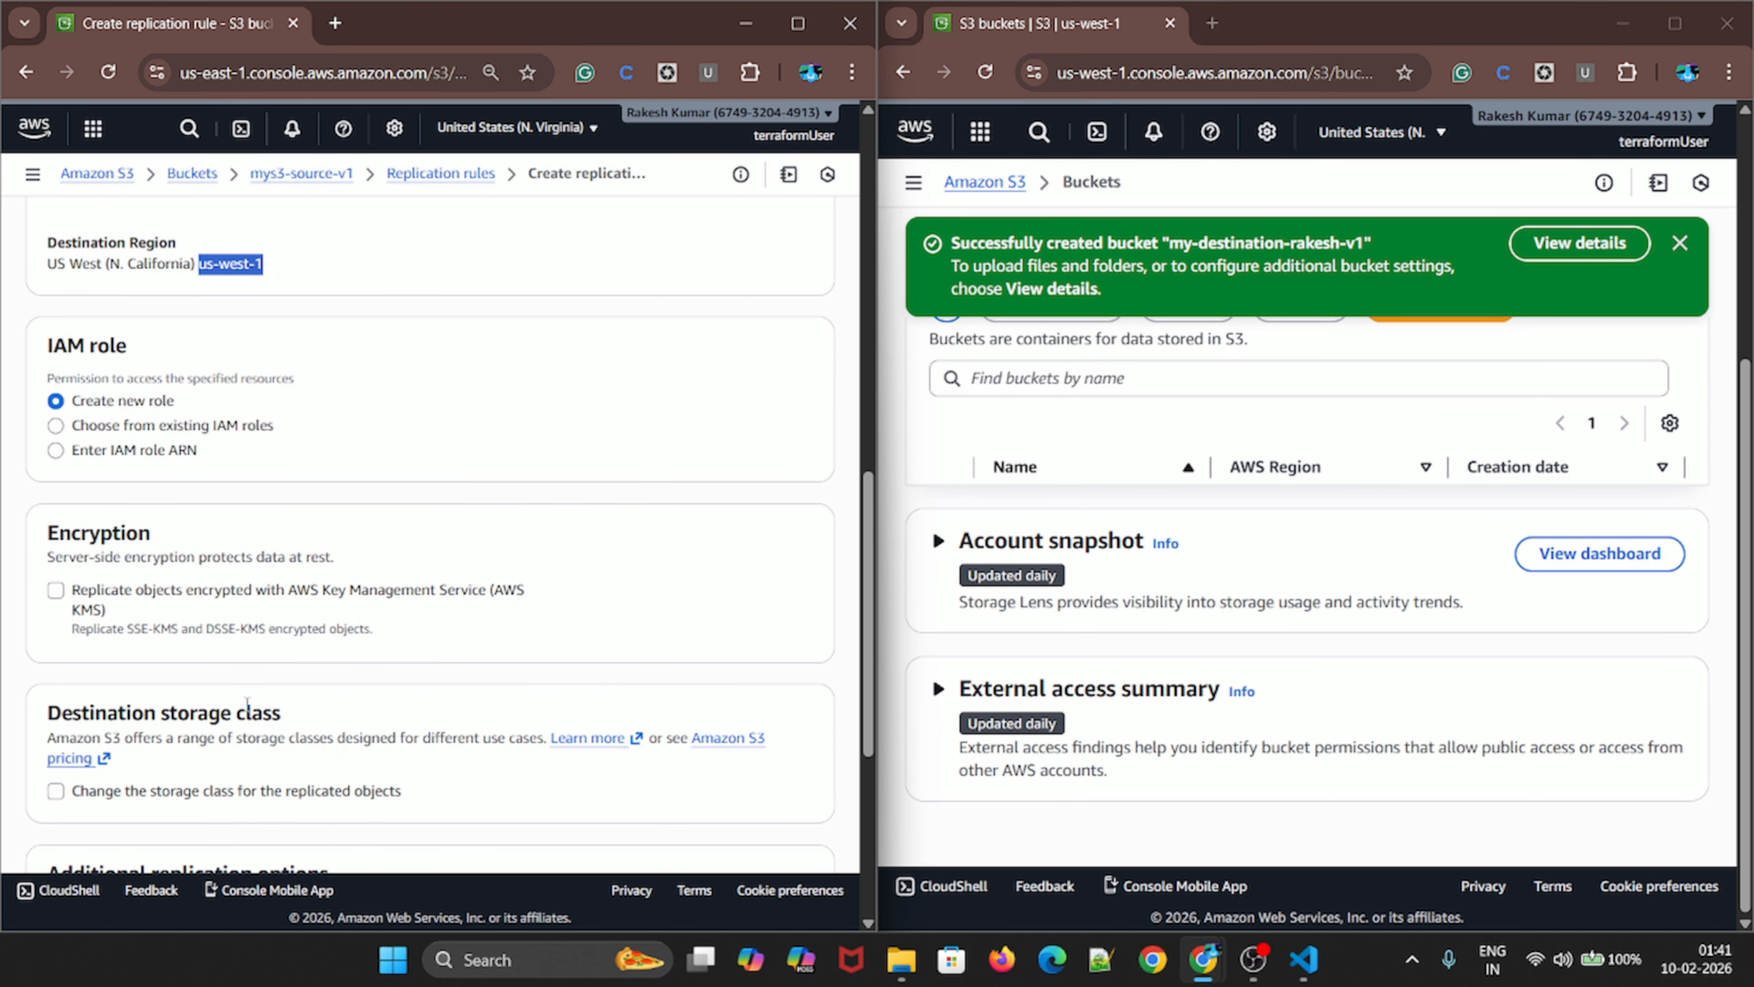
scroll(247, 701, "down", 5)
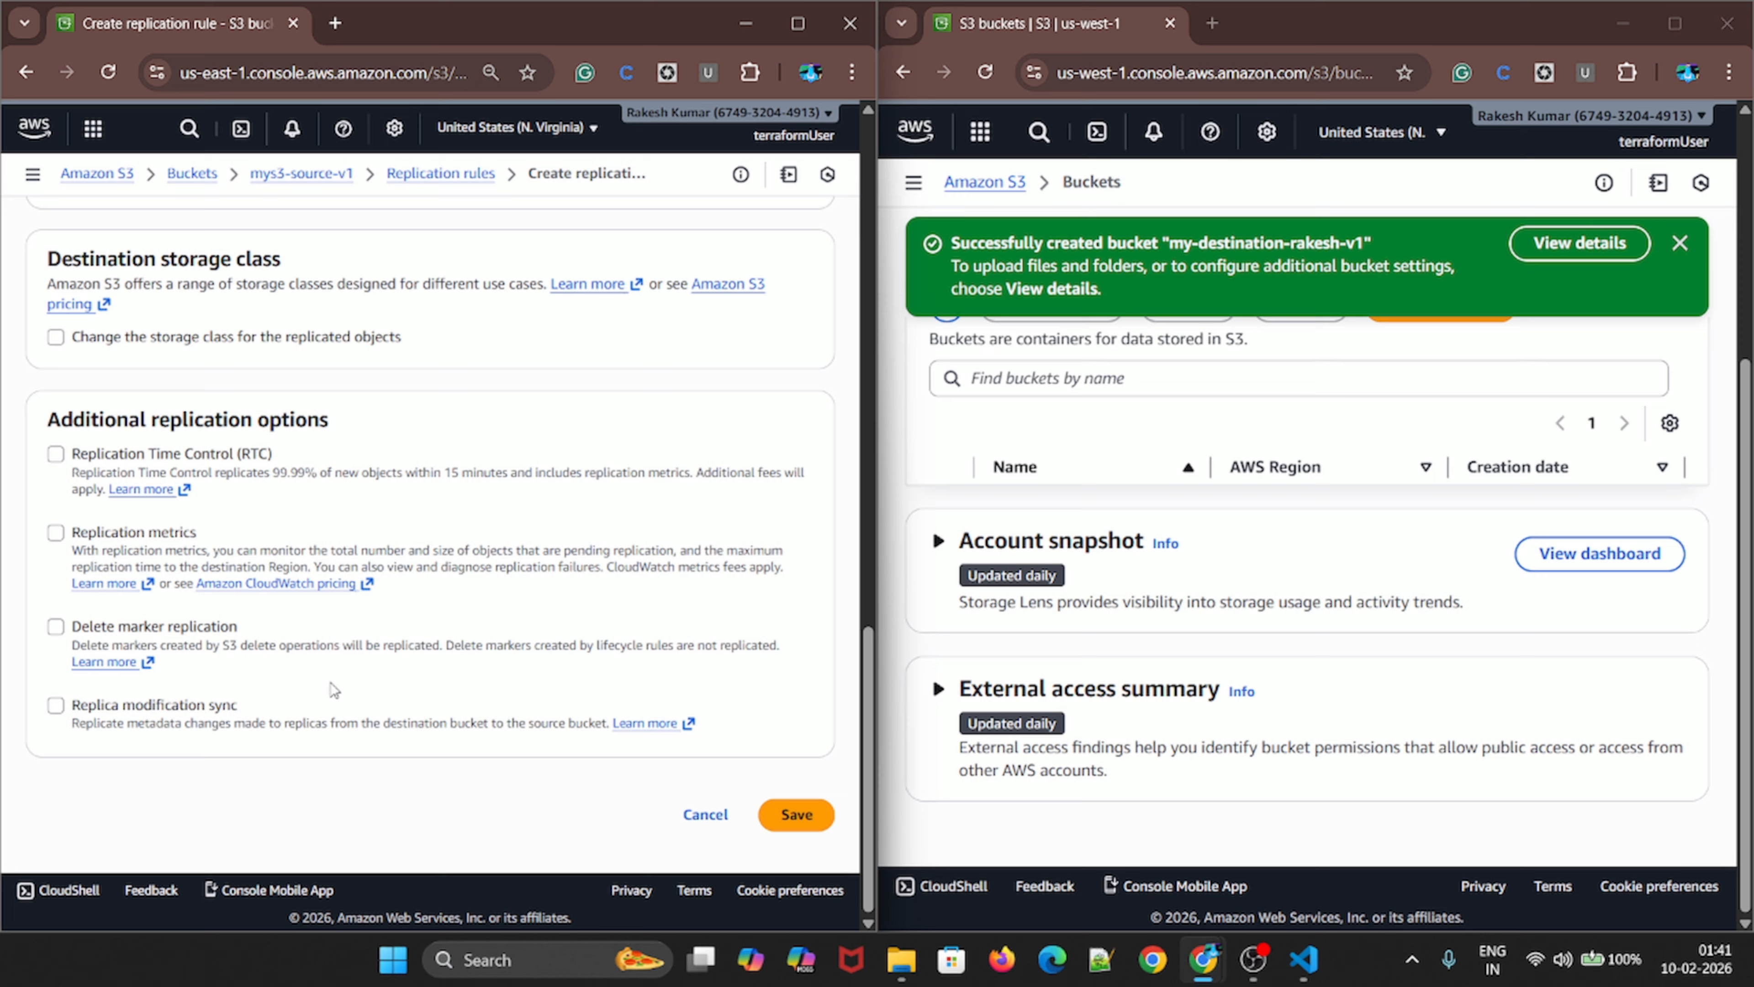
left_click(780, 815)
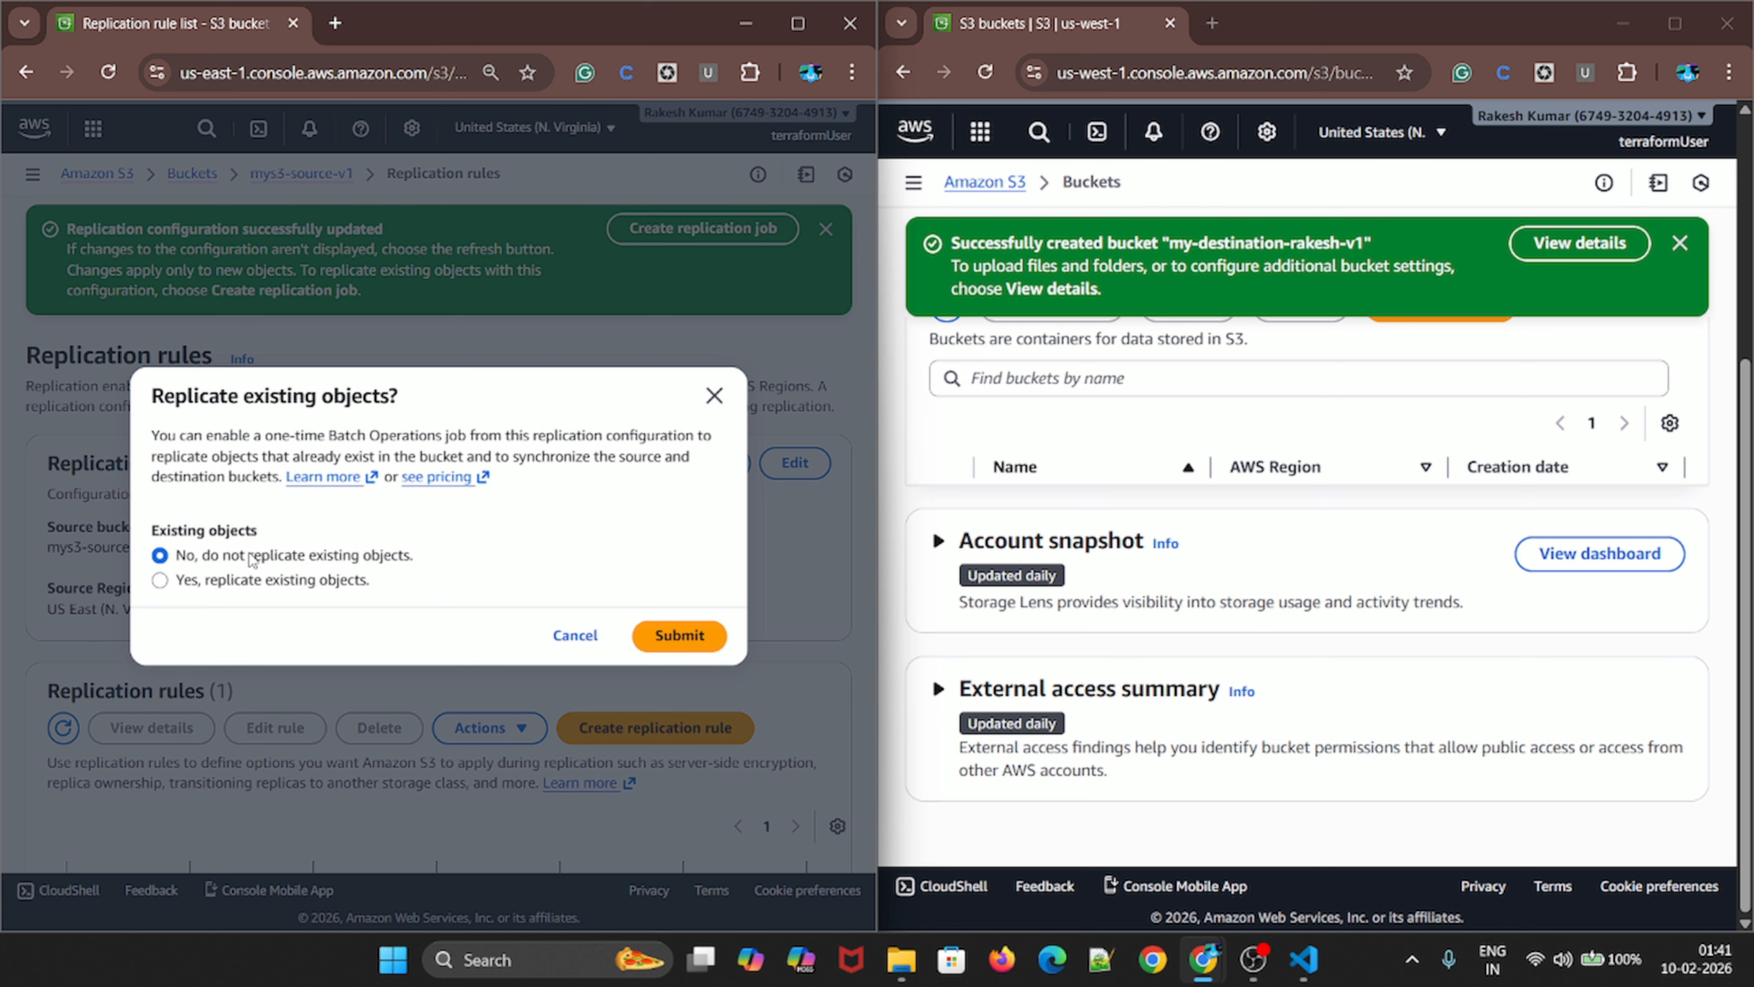
left_click(665, 650)
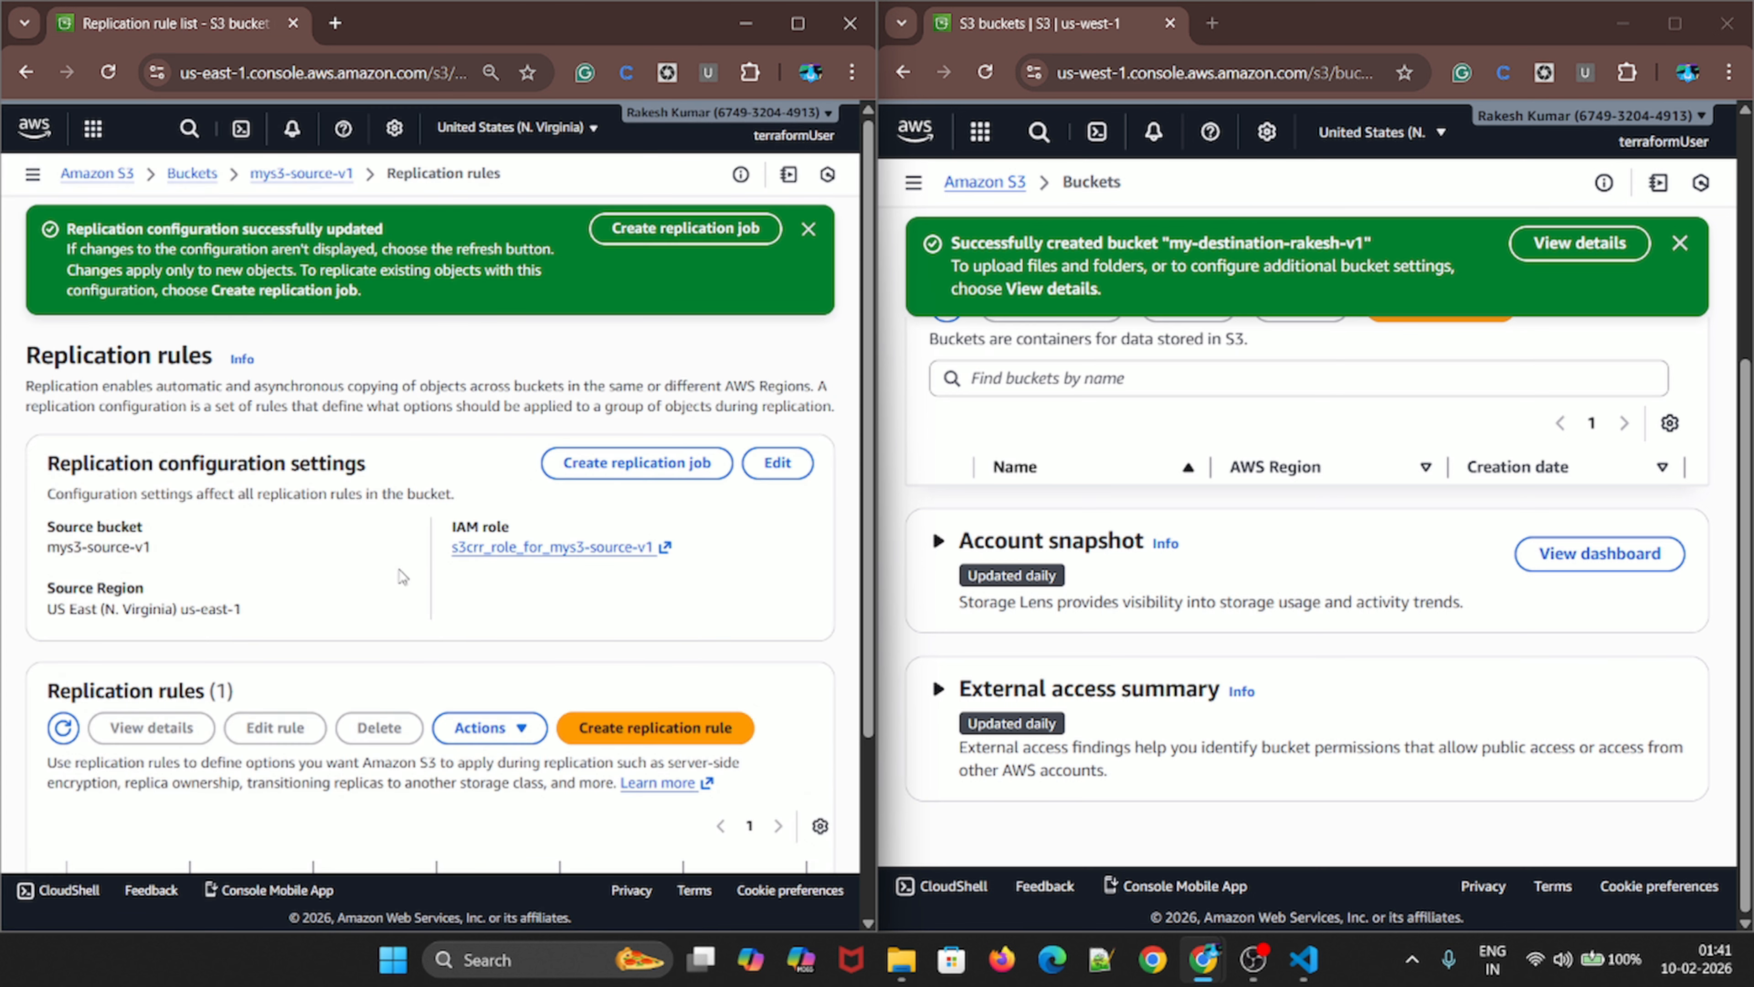
Upload ASG demo.png from the Downloads folder to the mys3-source-v1 bucket
left_click(276, 174)
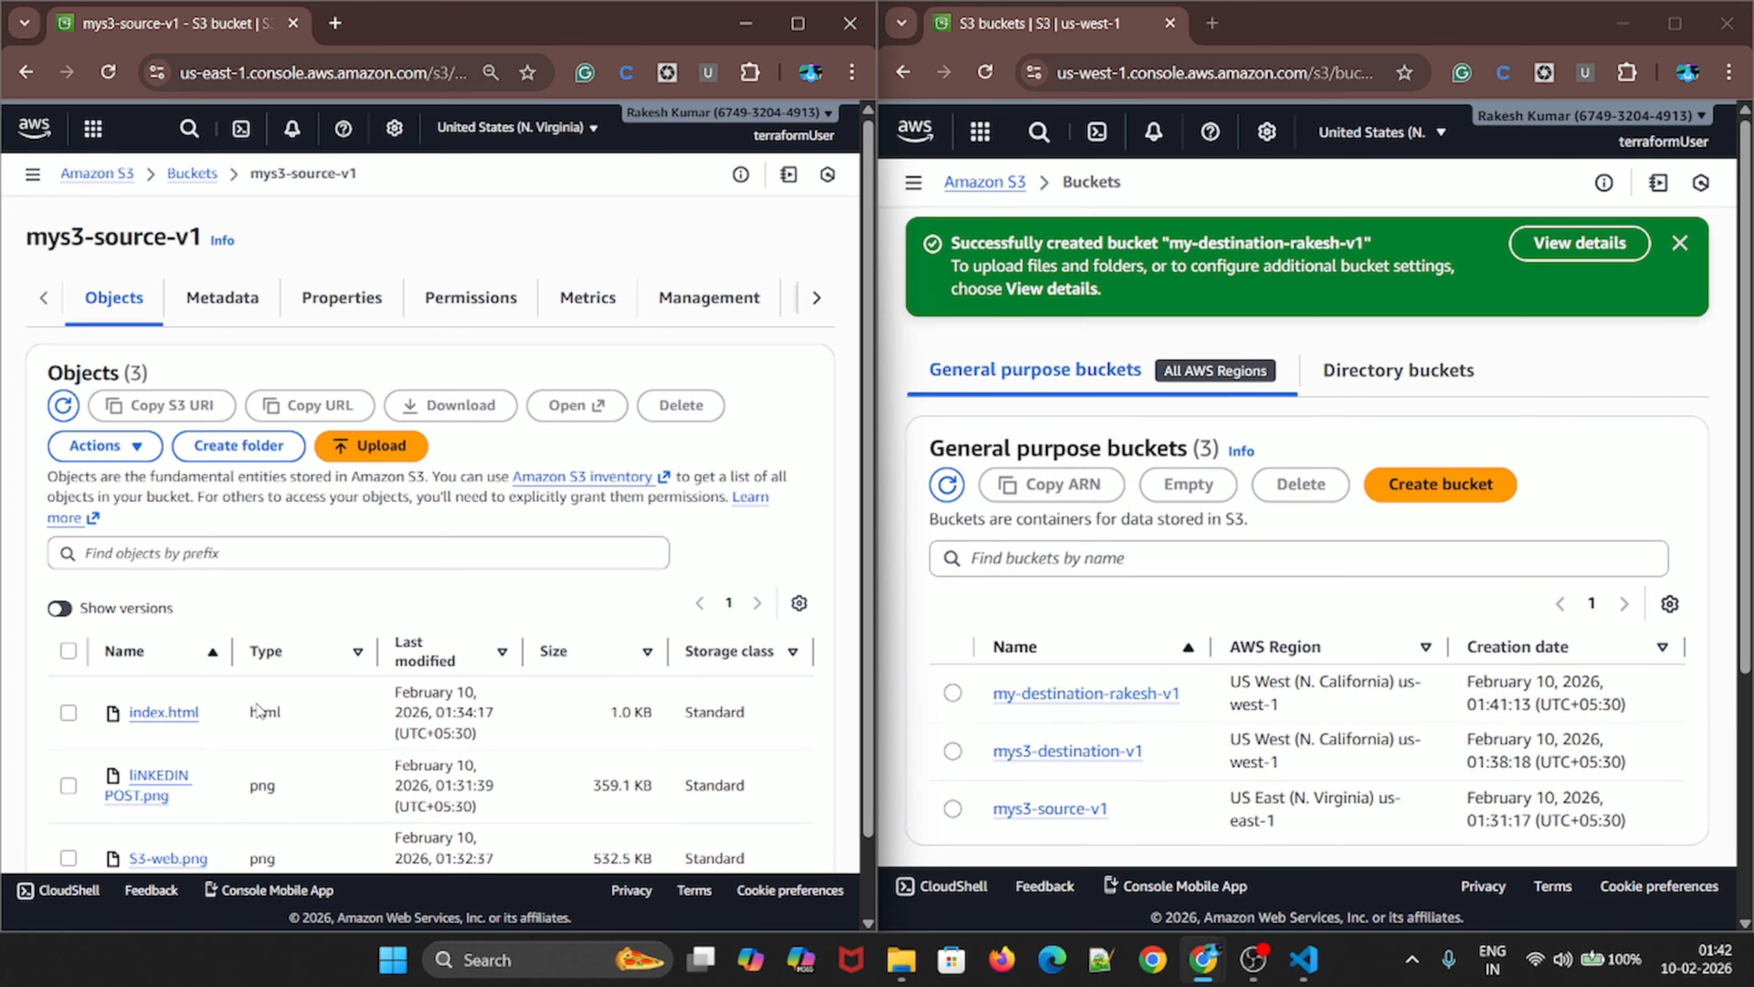
scroll(256, 708, "down", 1)
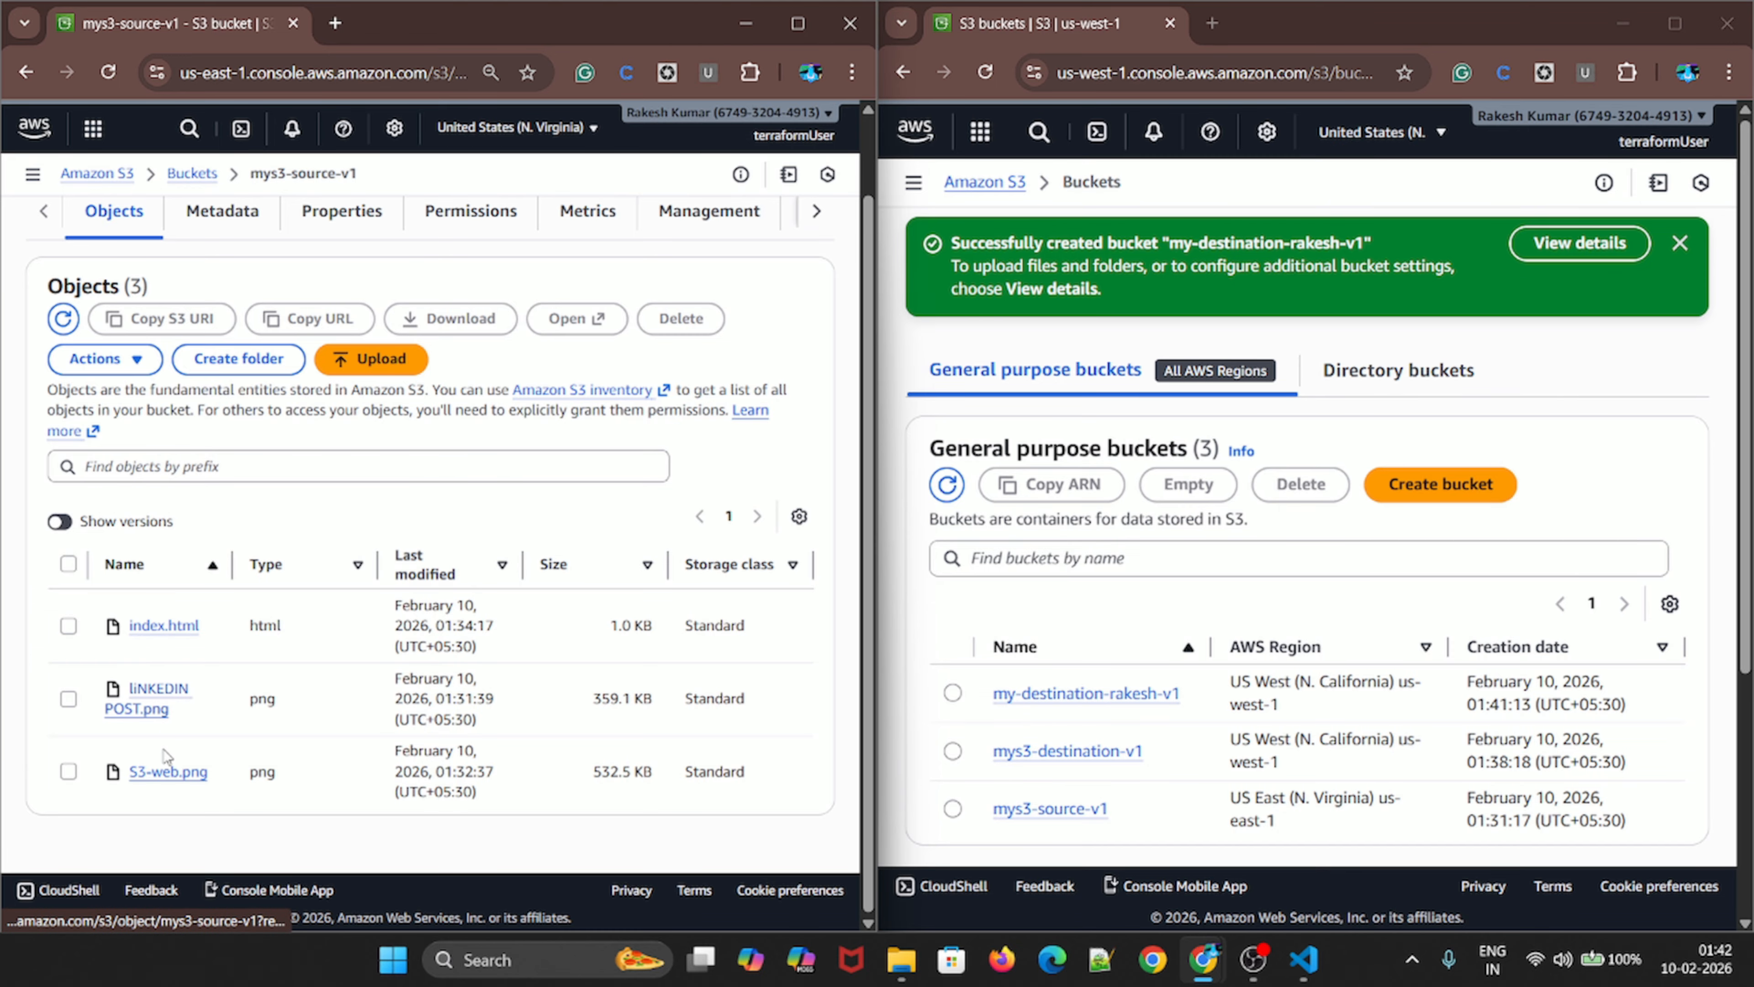
left_click(371, 358)
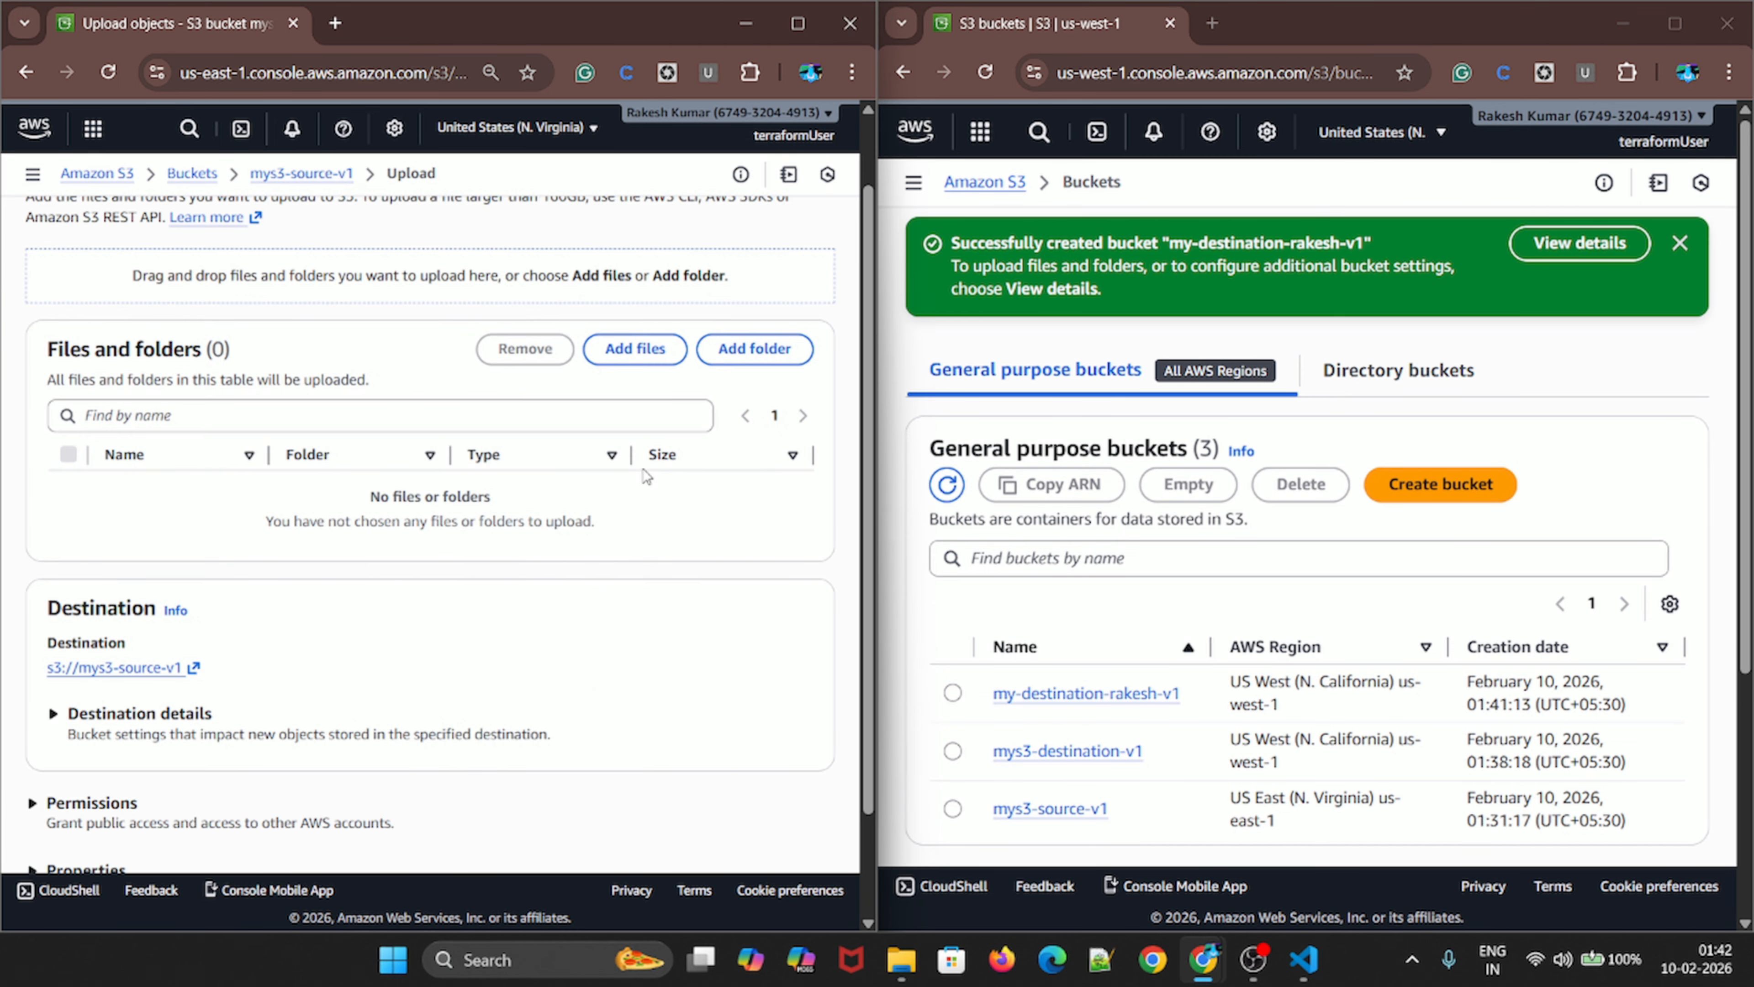
left_click(624, 354)
scroll(462, 568, "down", 5)
left_click(385, 546)
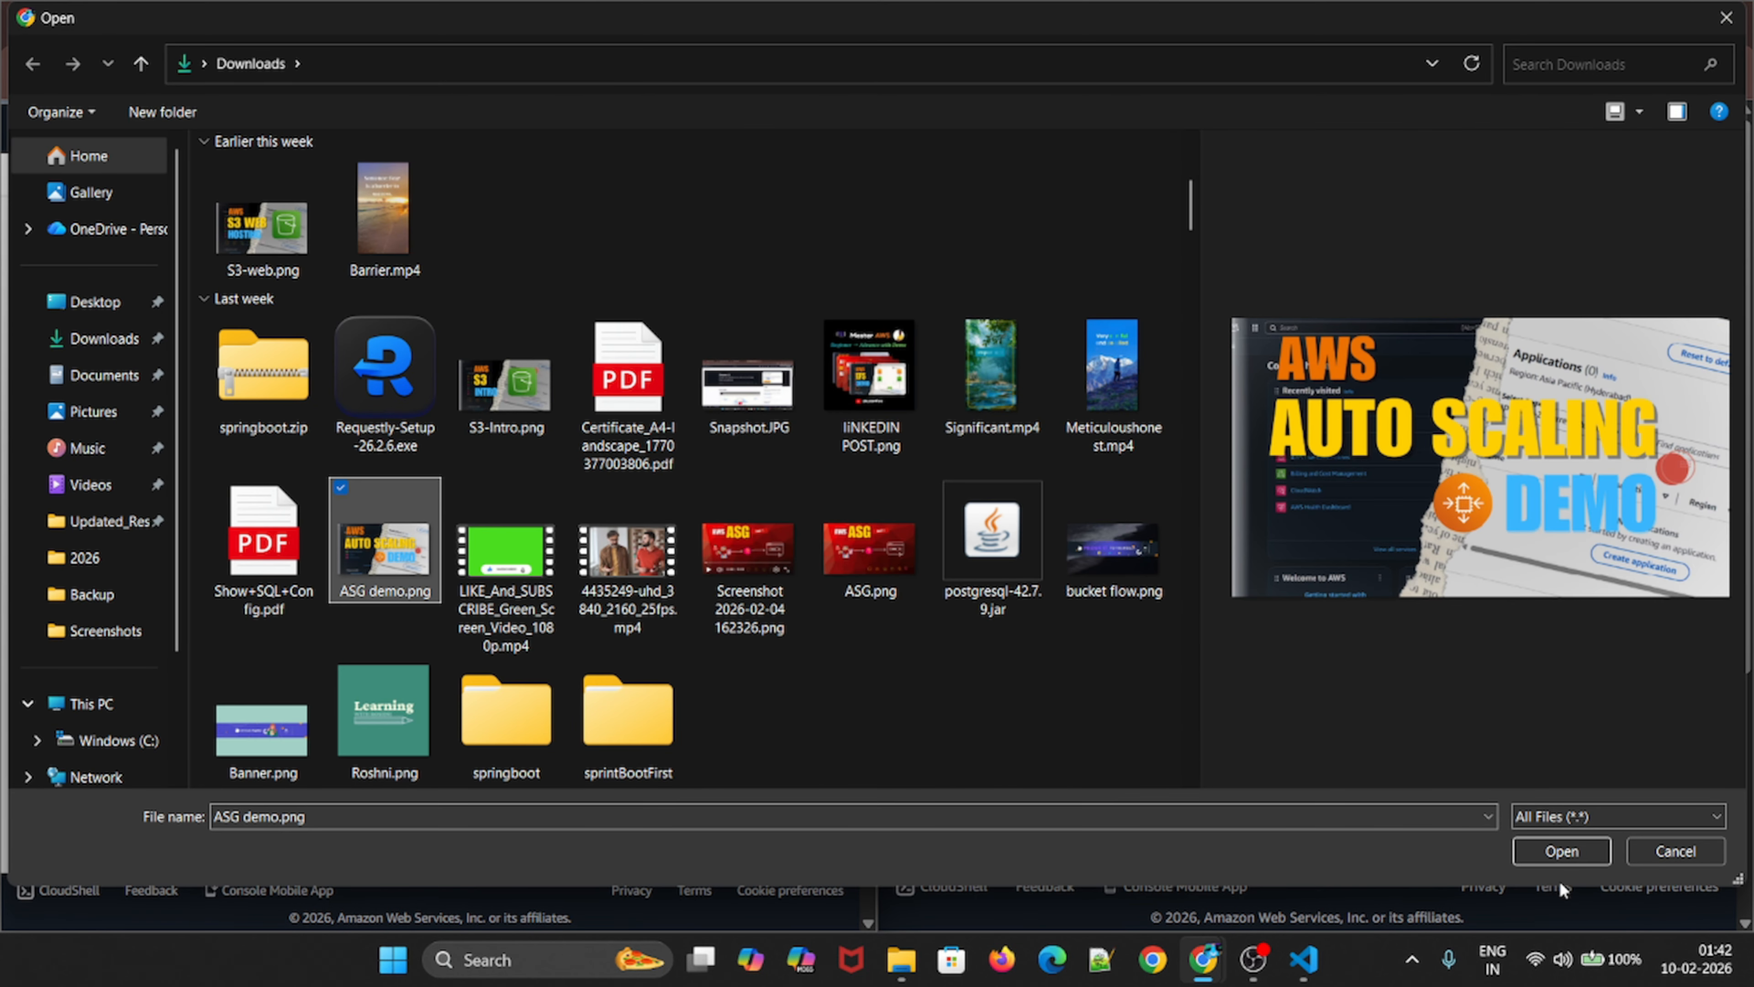
left_click(1561, 850)
left_click(787, 811)
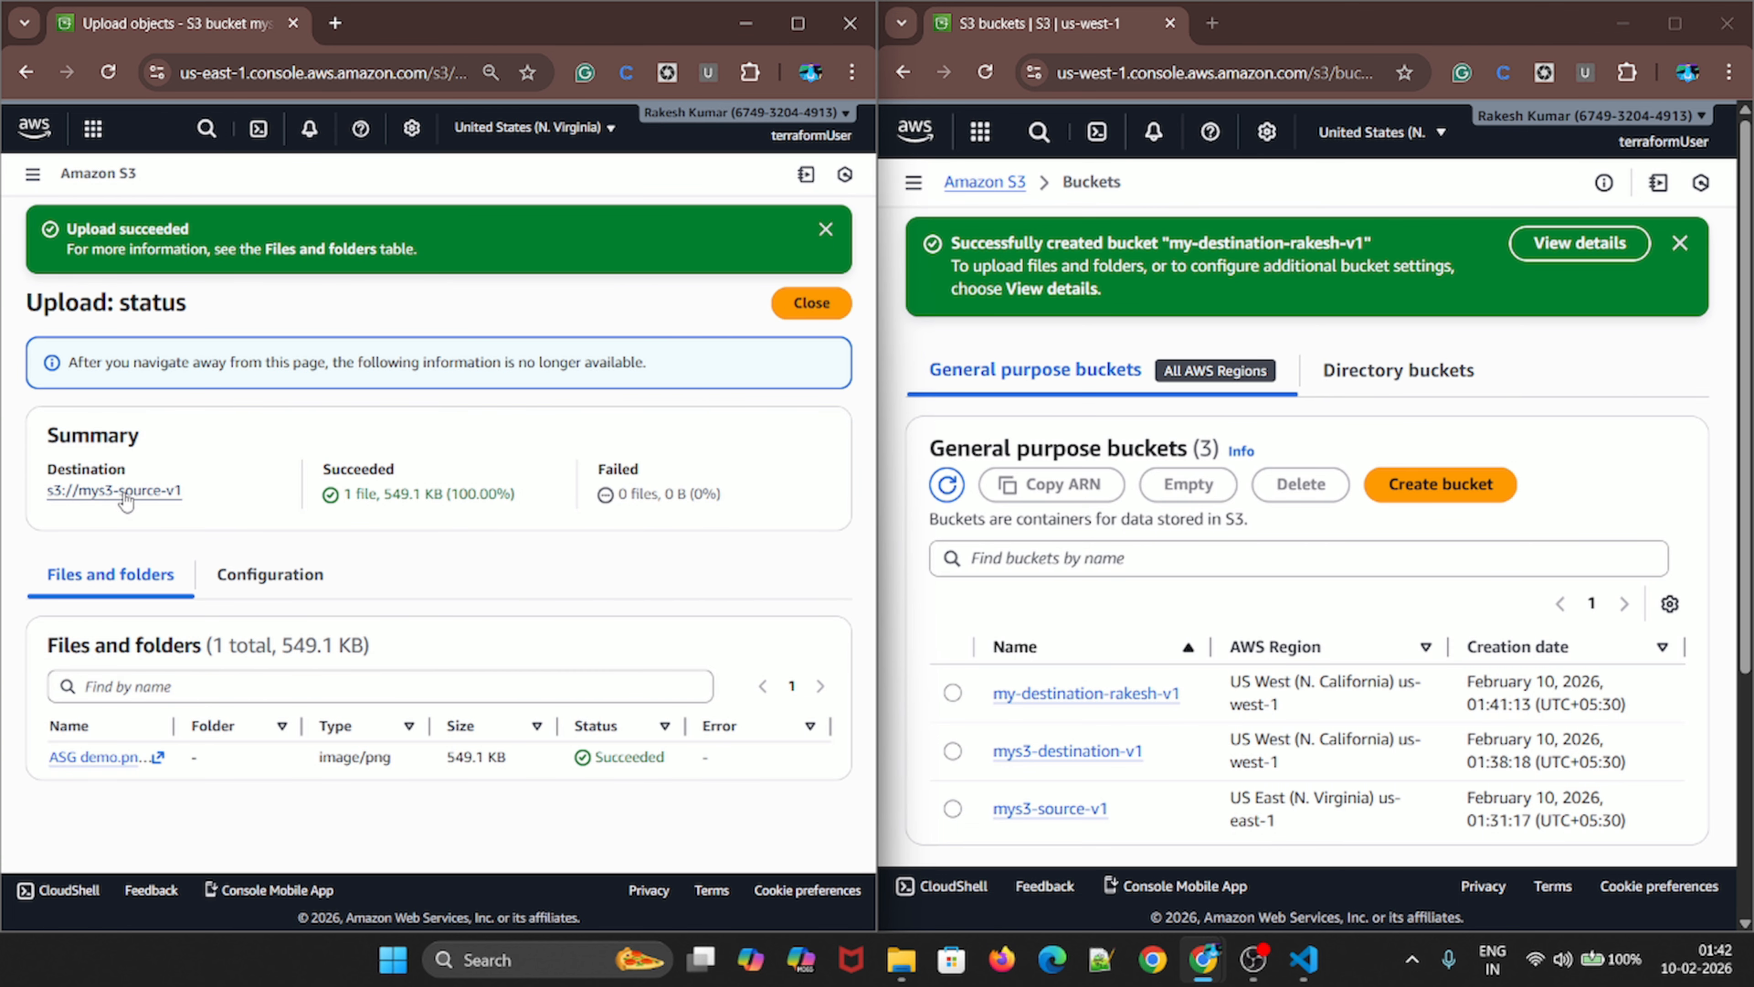
Return to the mys3-source-v1 object list and show the object versions
left_click(123, 493)
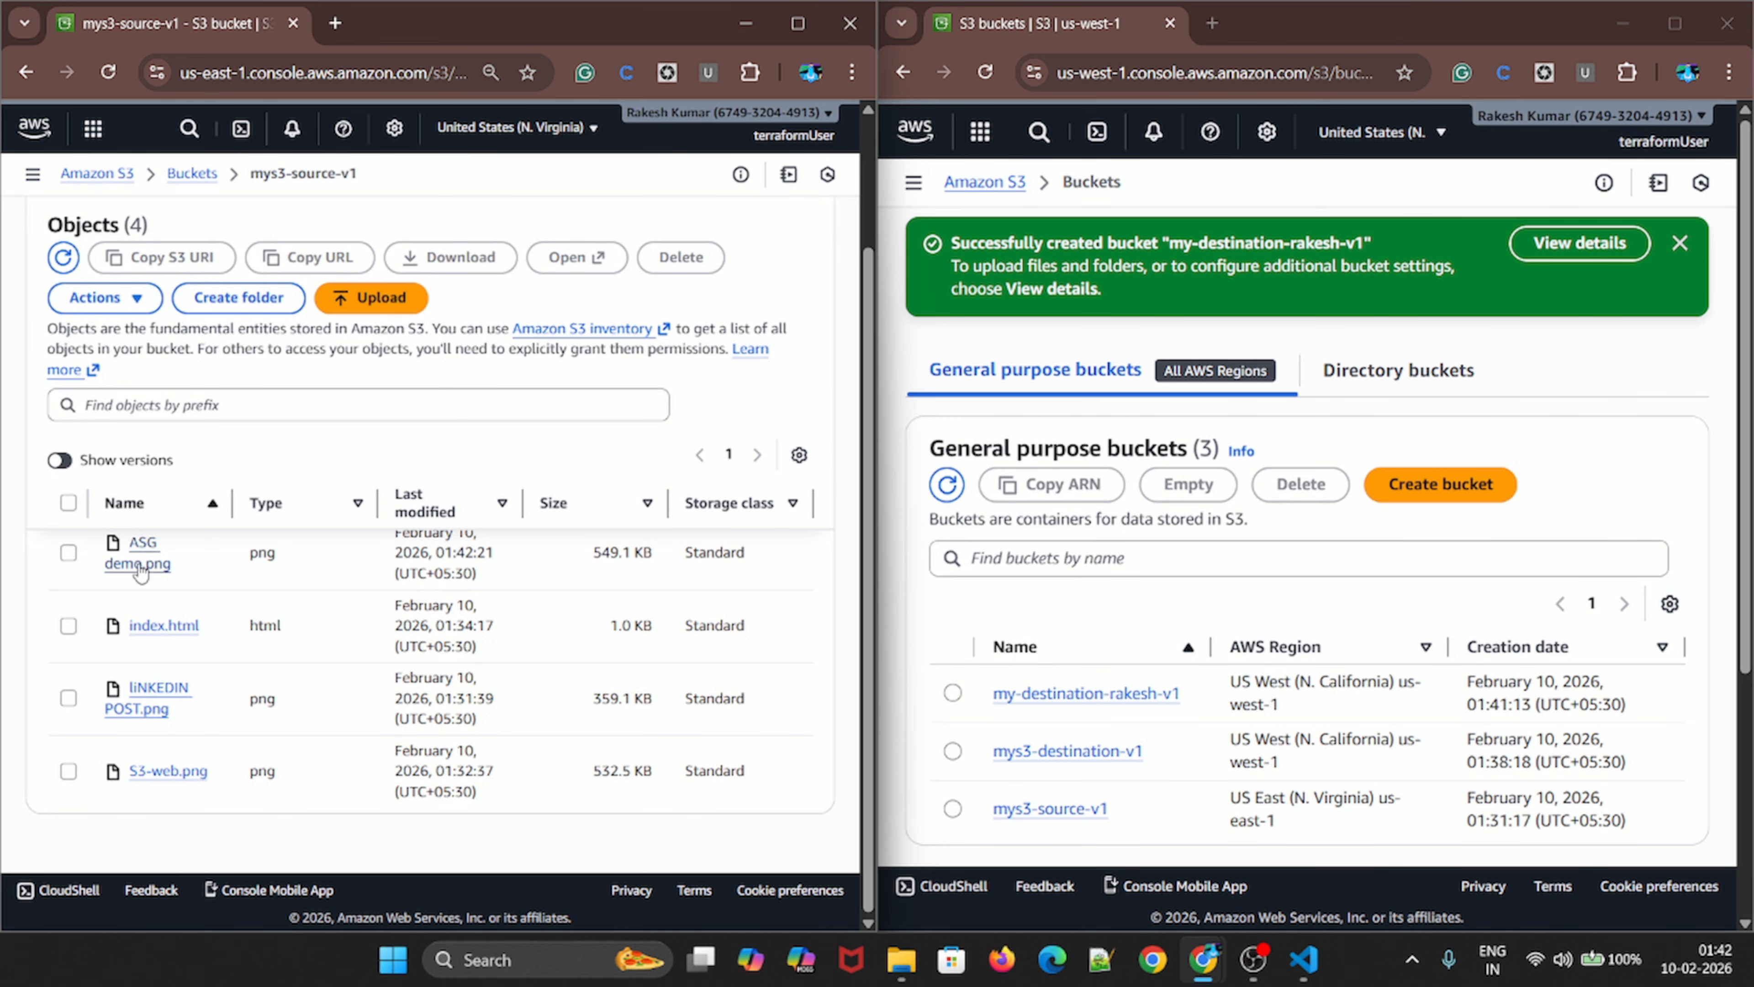
scroll(124, 588, "up", 3)
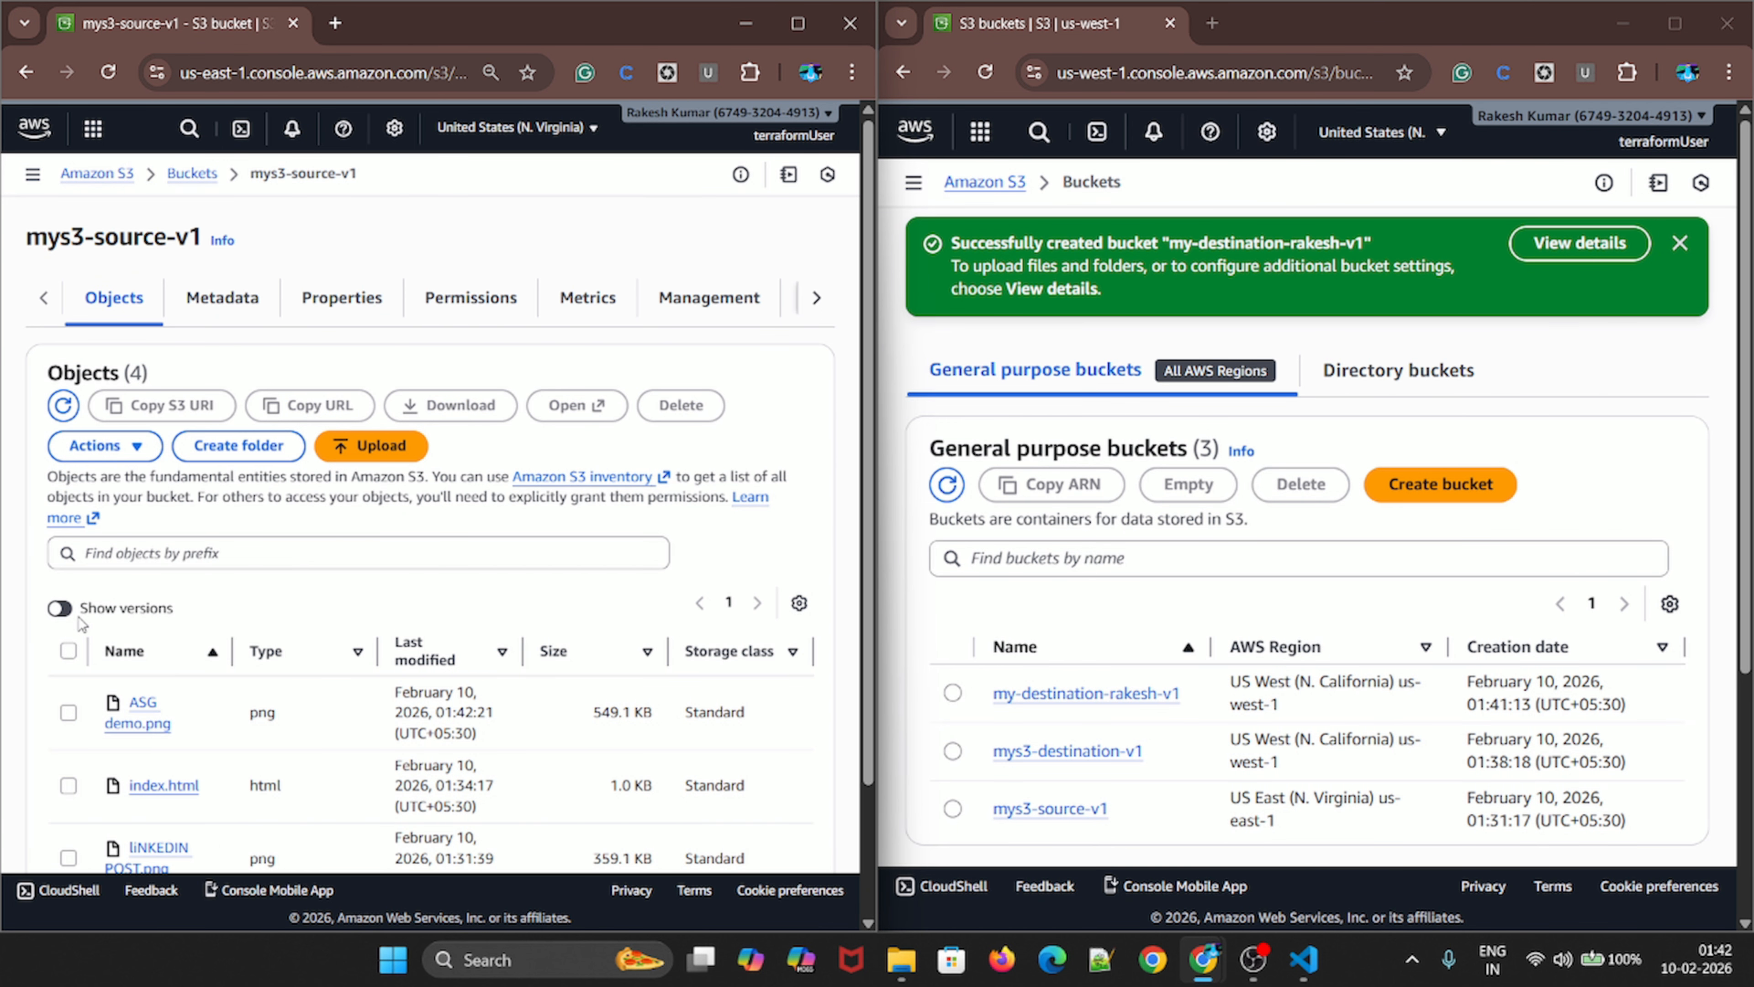
left_click(63, 608)
Open the new us-west-1 destination bucket and refresh its object list to check for the replicated file
left_click(947, 484)
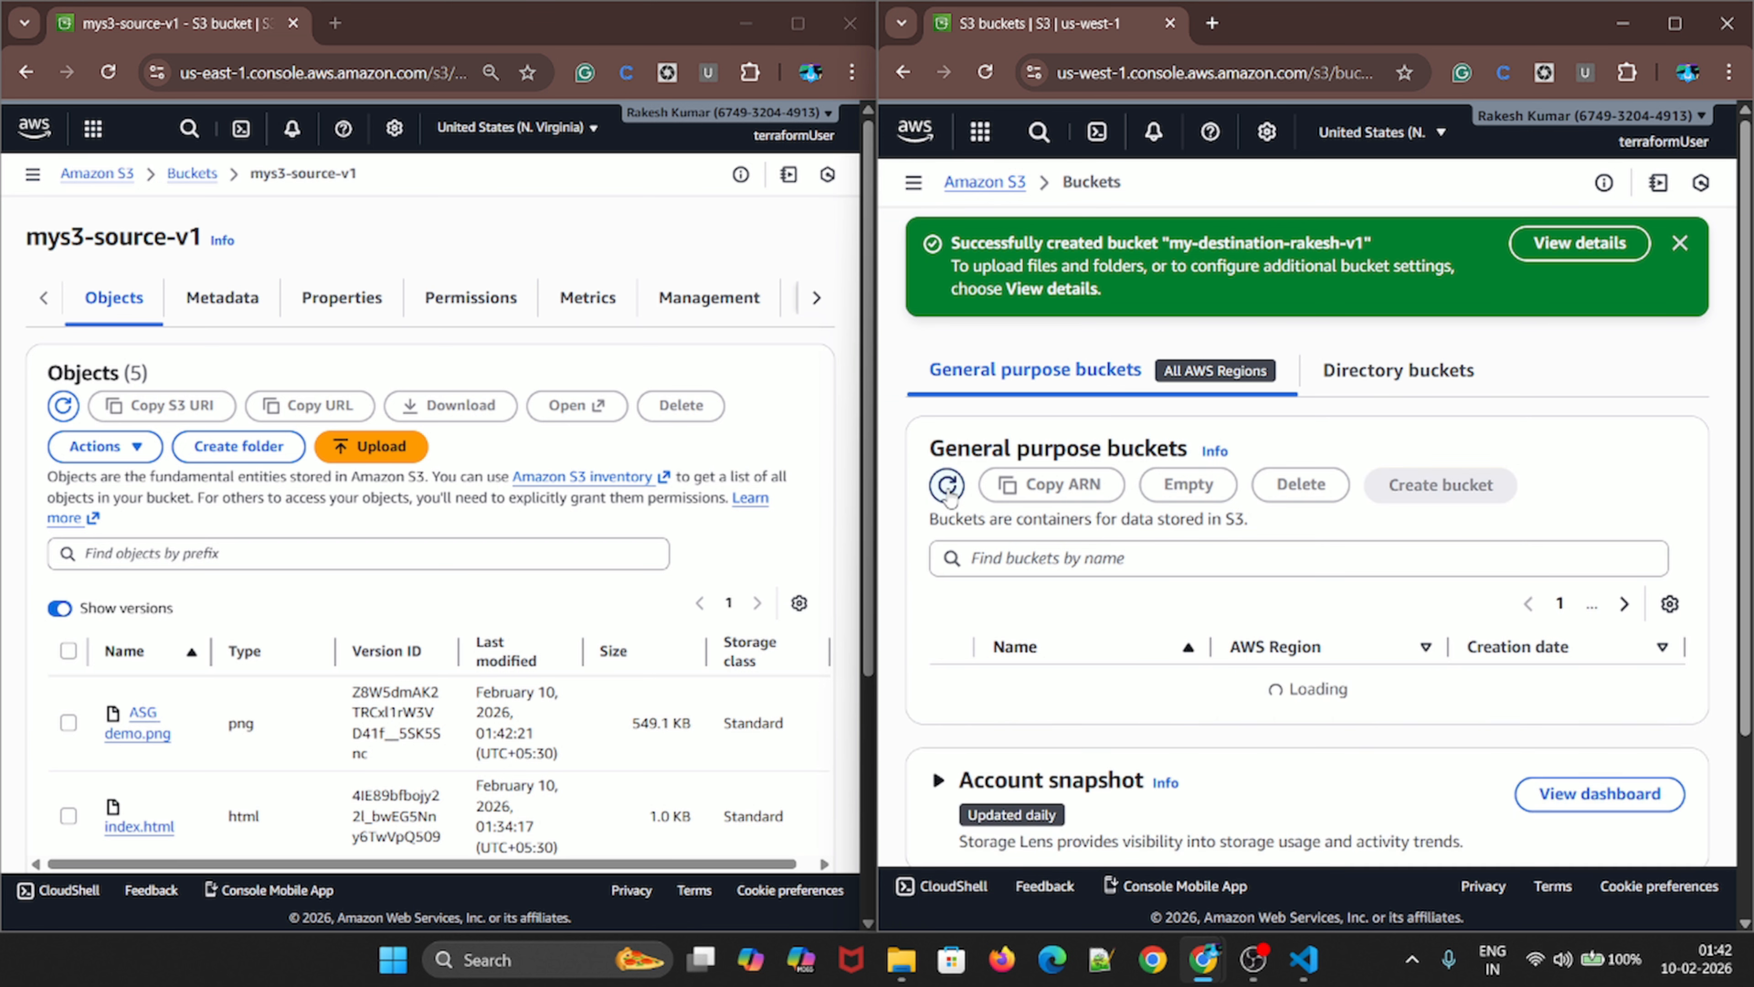
left_click(1099, 698)
left_click(947, 439)
scroll(1192, 730, "down", 1)
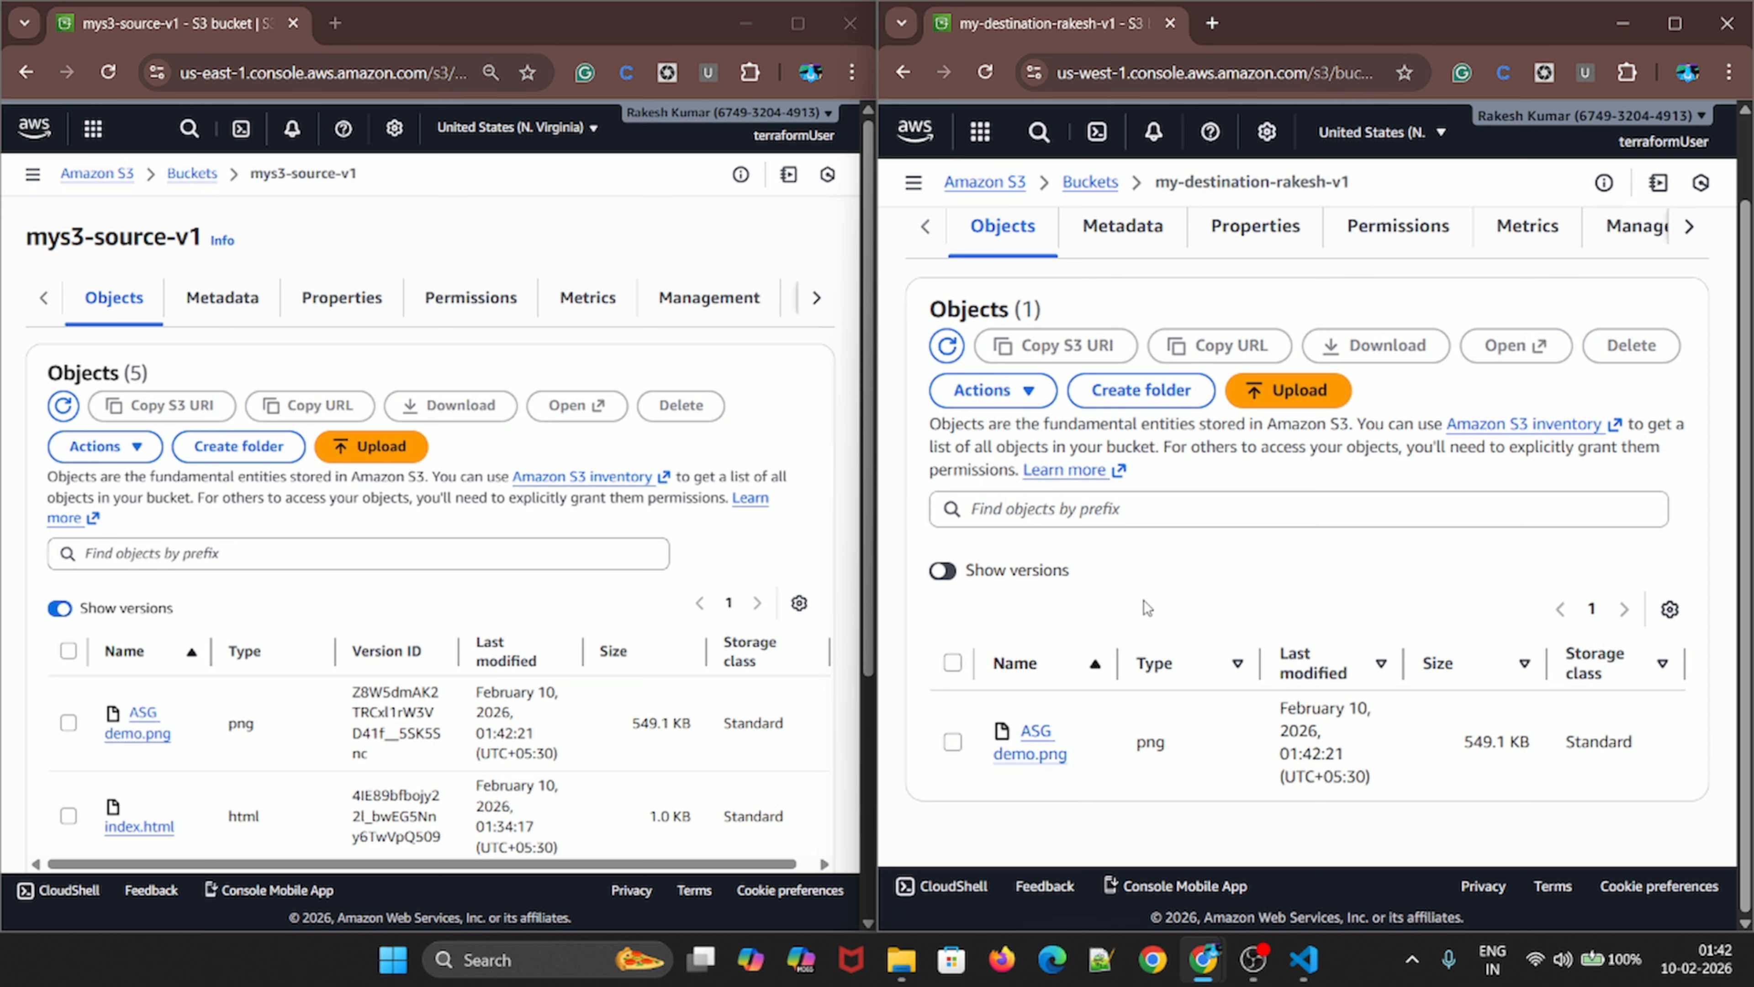
Show the object versions in the destination bucket and compare the version ID of ASG demo.png in both buckets
left_click(945, 572)
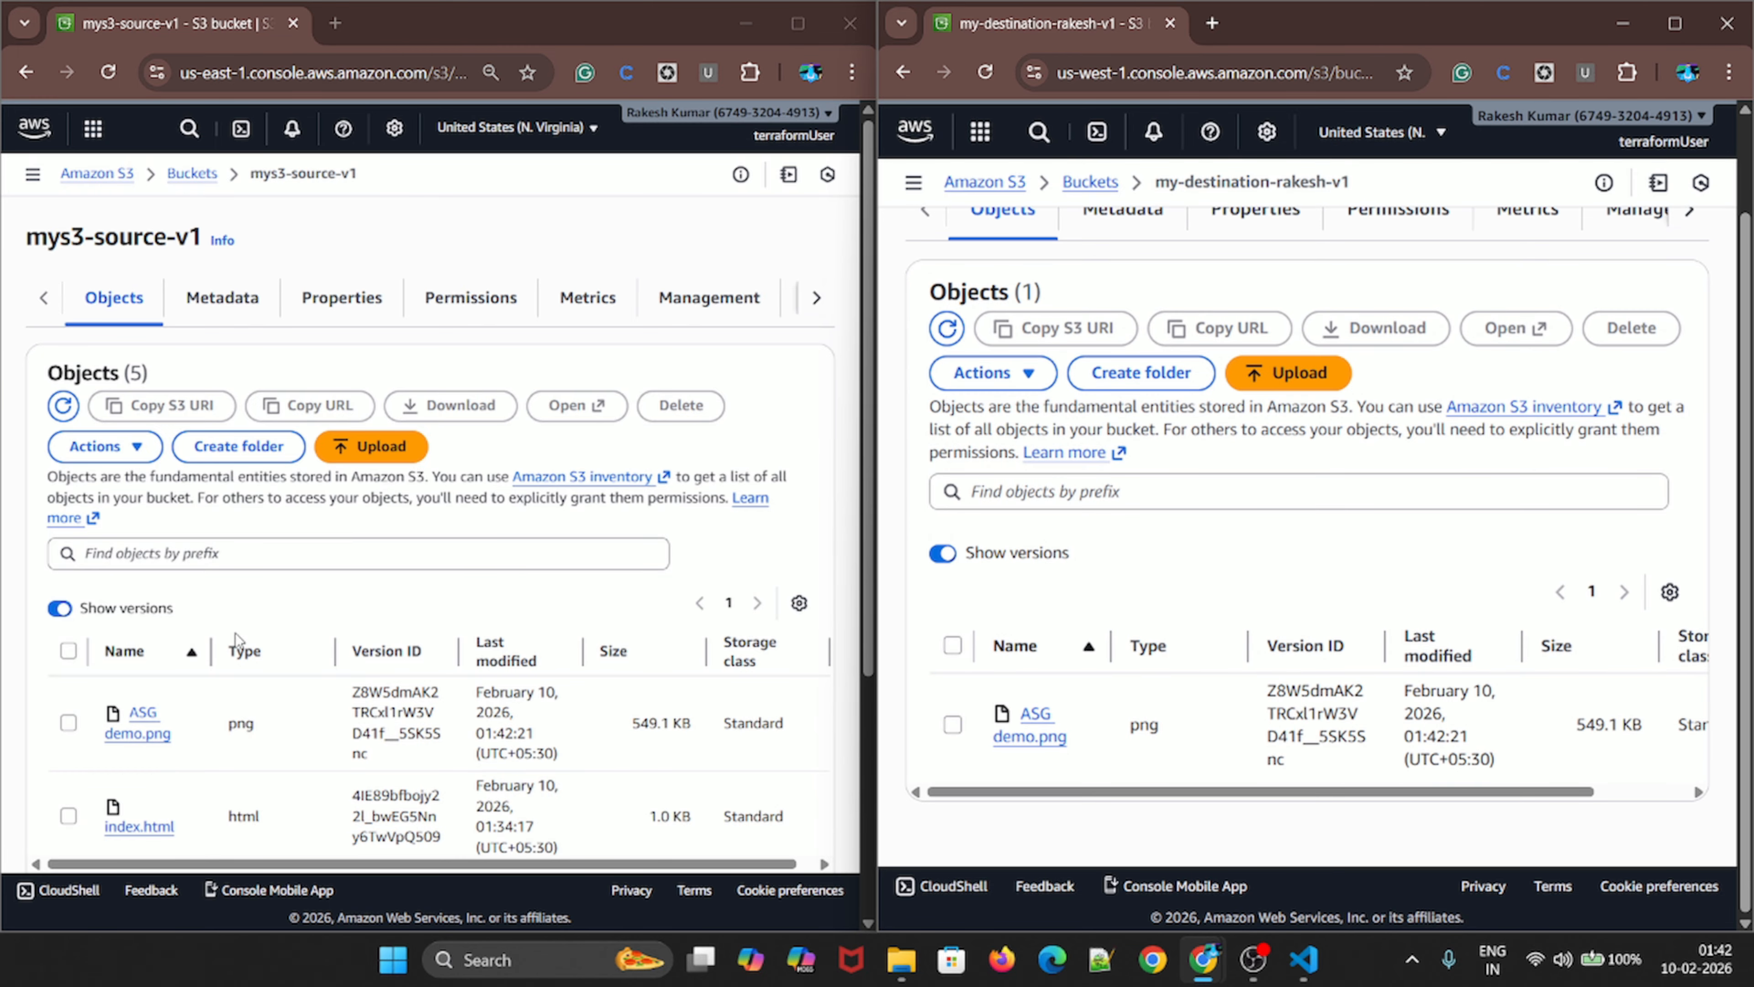
left_click_drag(426, 733, 443, 741)
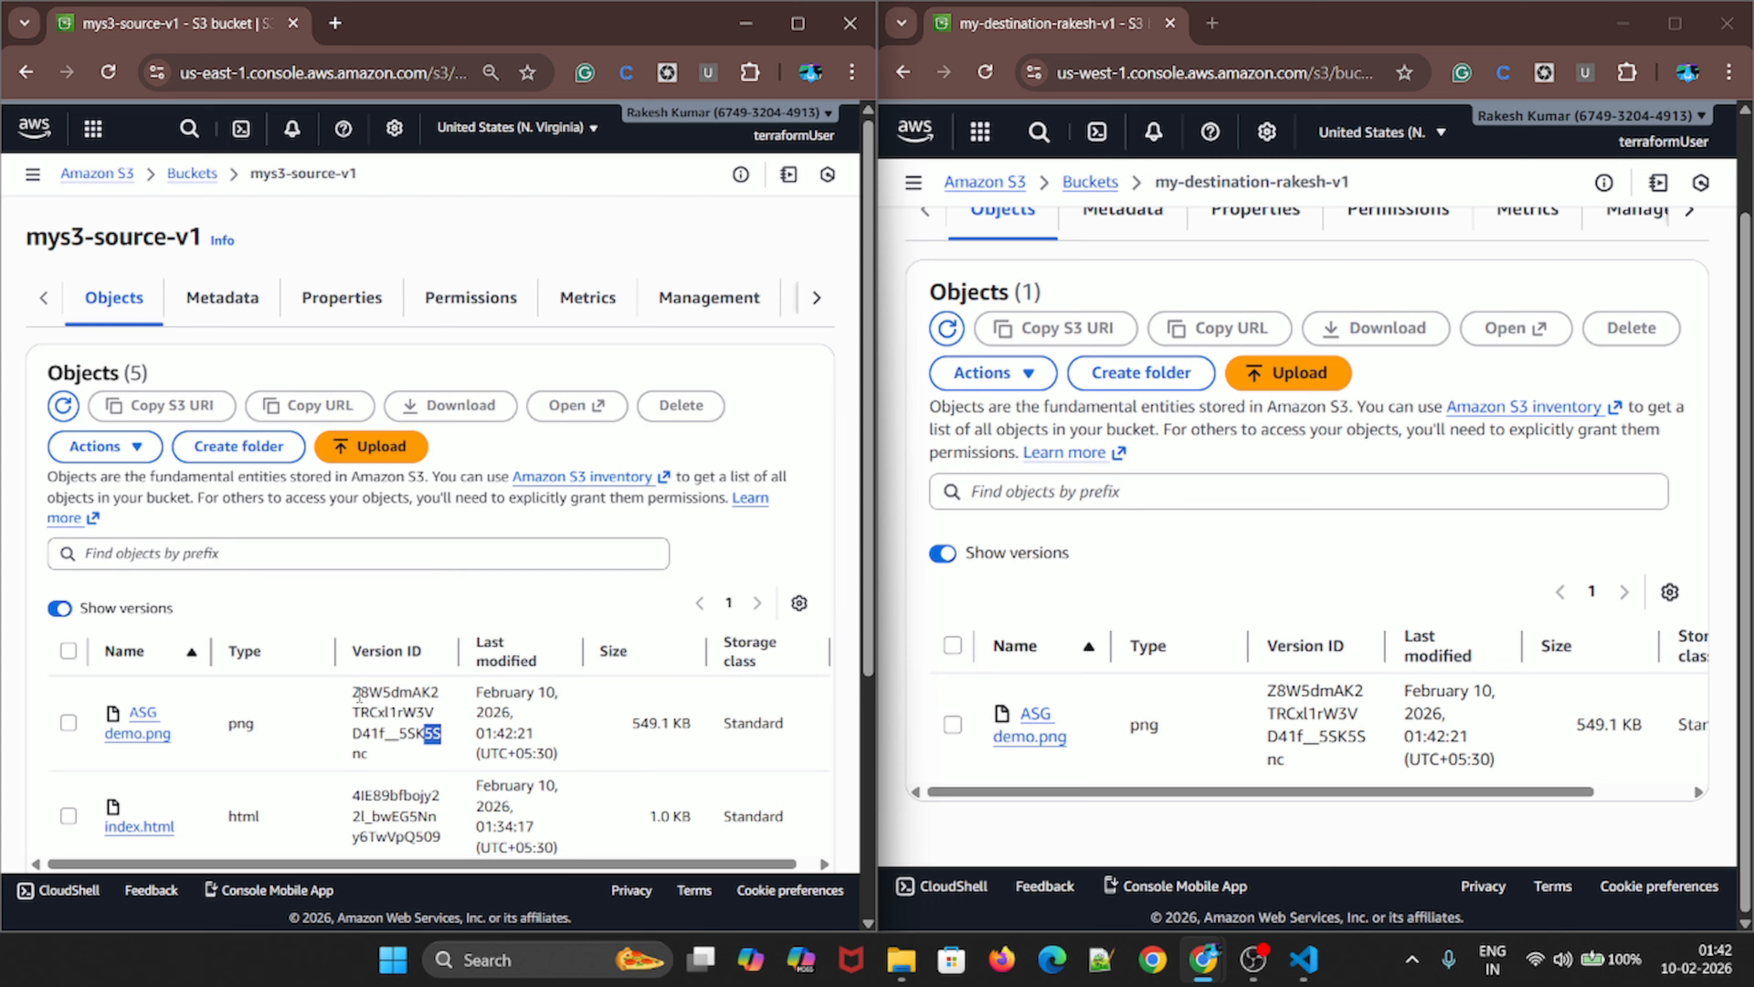
left_click_drag(1267, 690, 1300, 690)
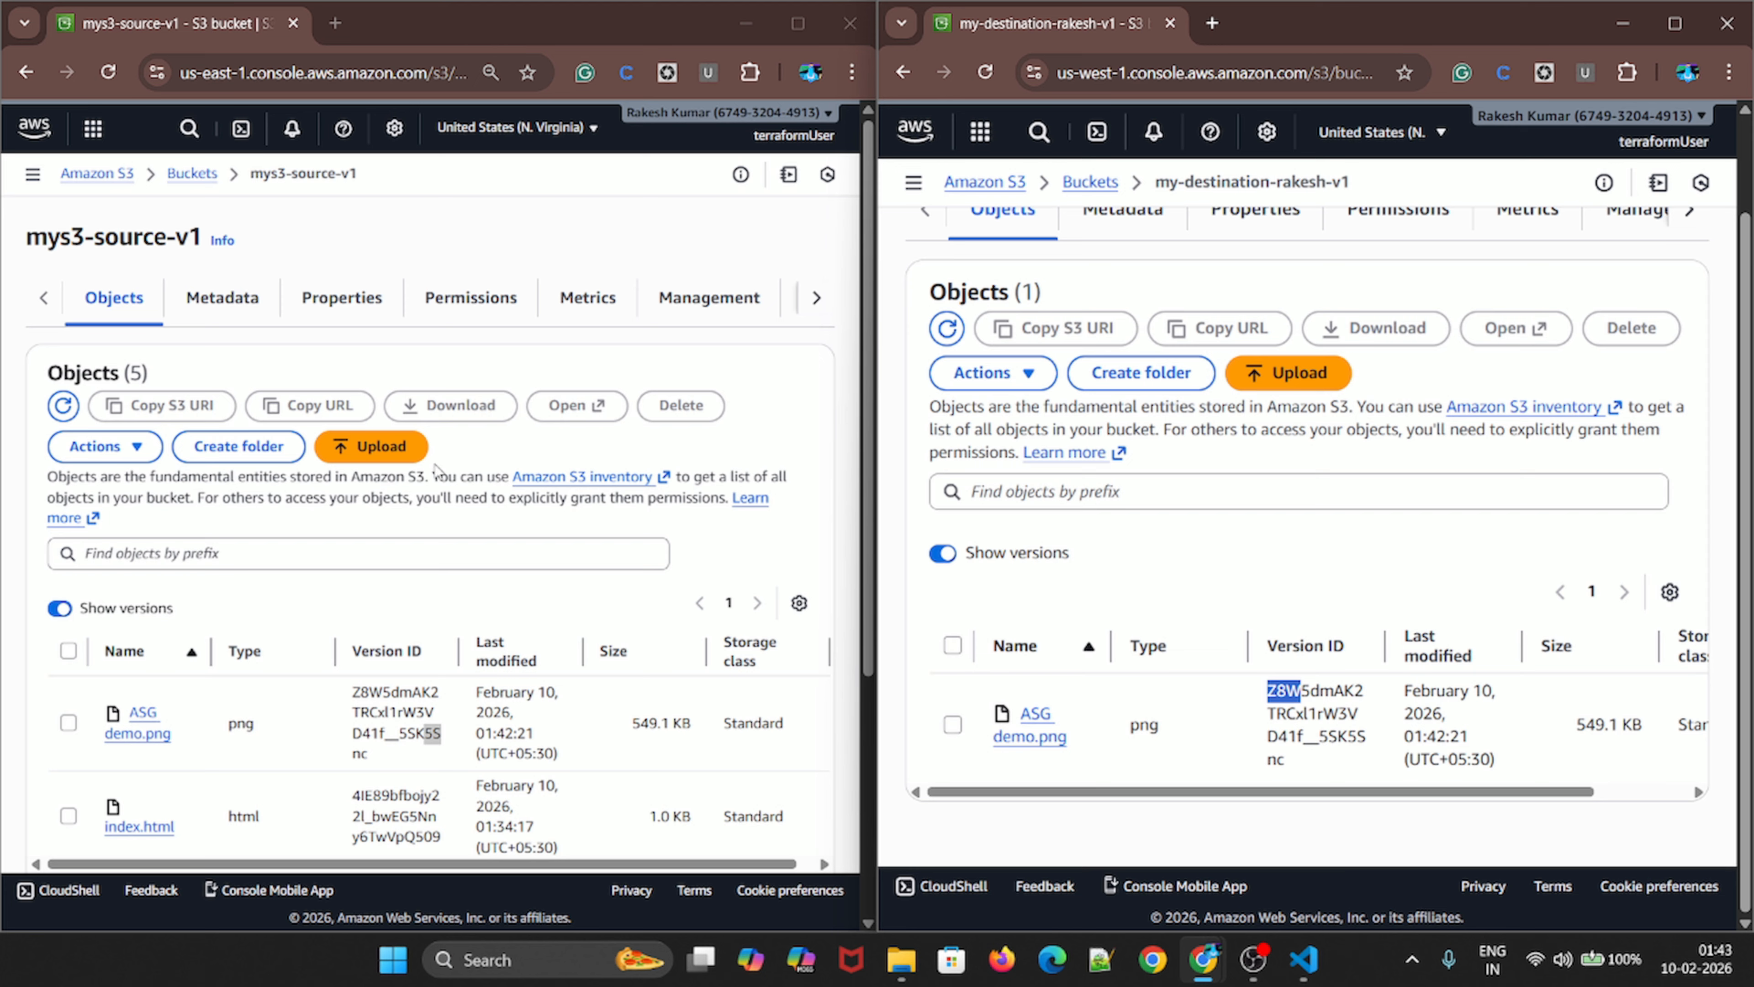
mouse_move(871, 525)
left_click_drag(871, 525, 857, 524)
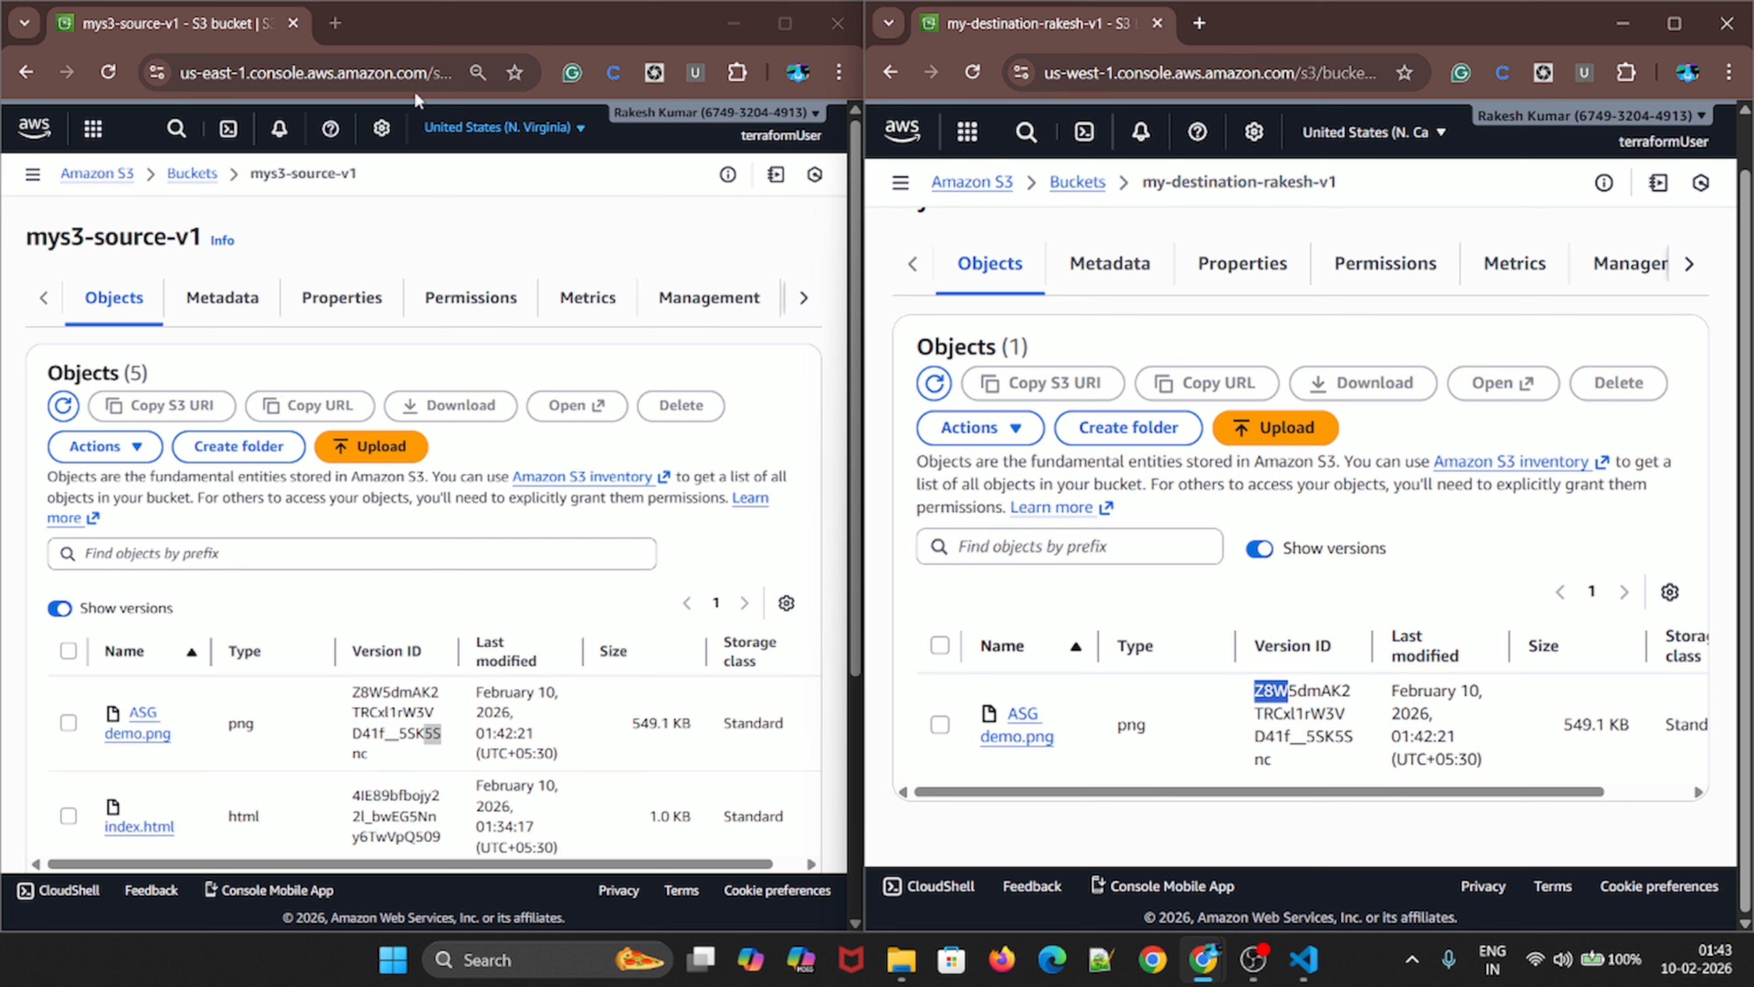
Switch to the other browser window and show the Bucket Flow channel's videos on YouTube
mouse_move(1212, 971)
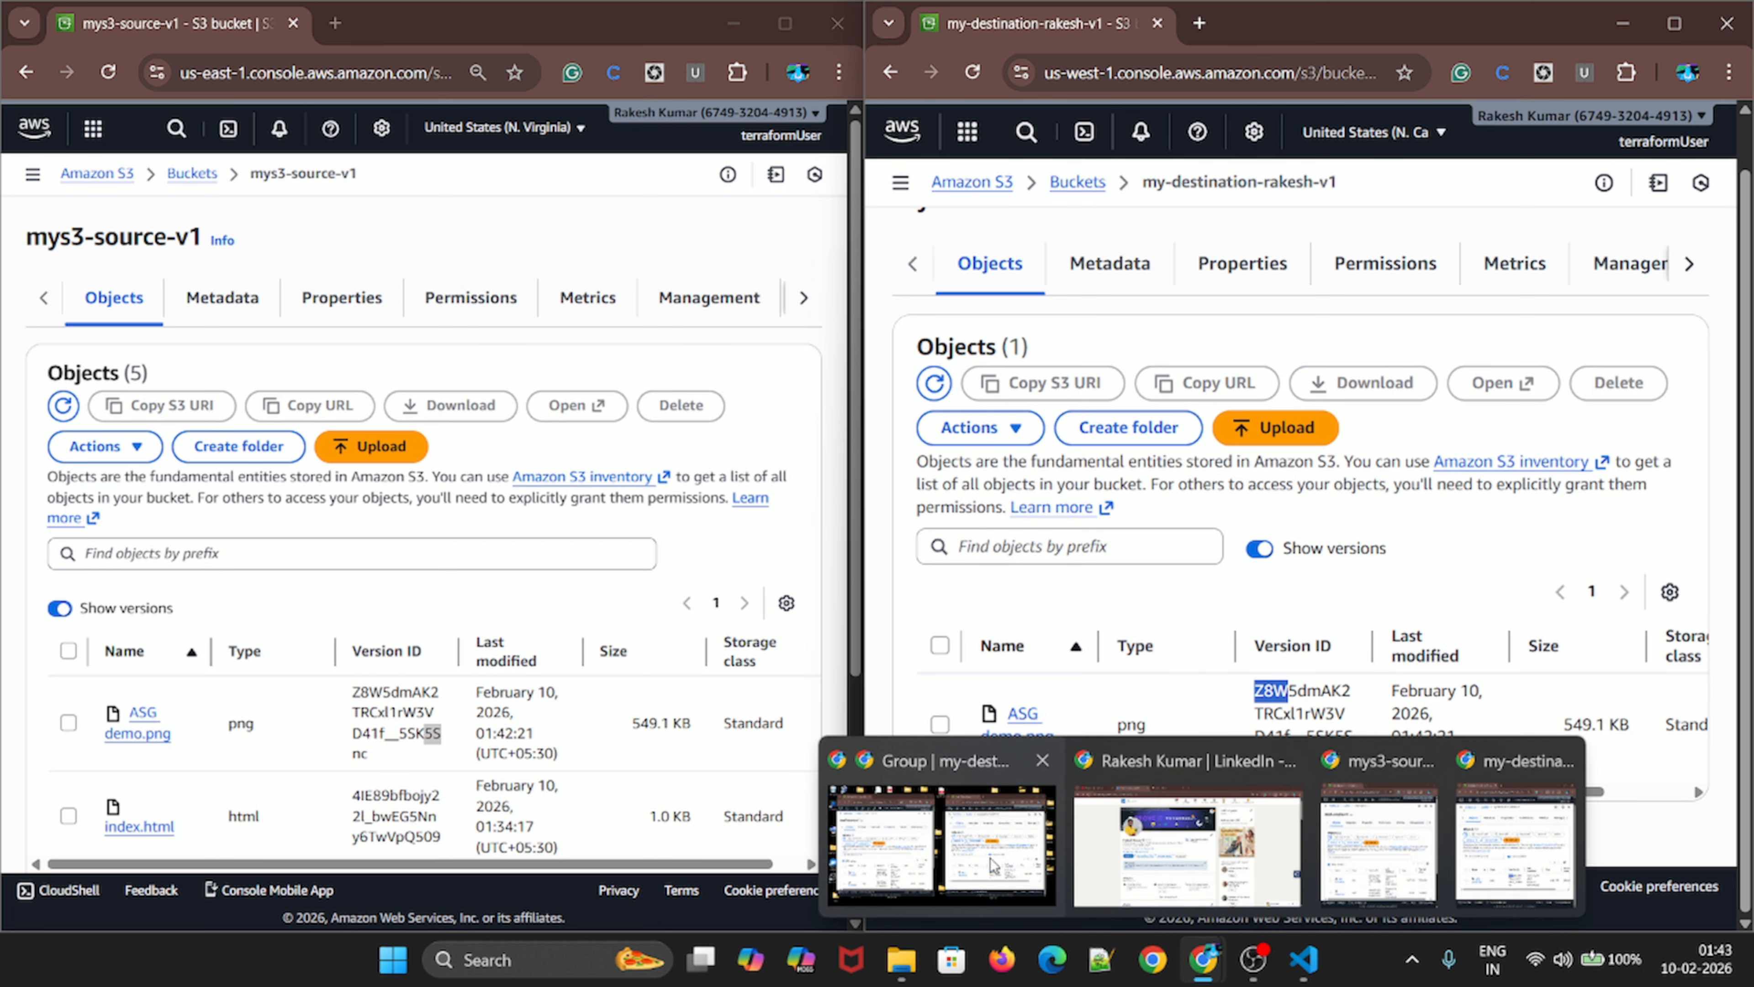
left_click(1188, 891)
left_click(230, 35)
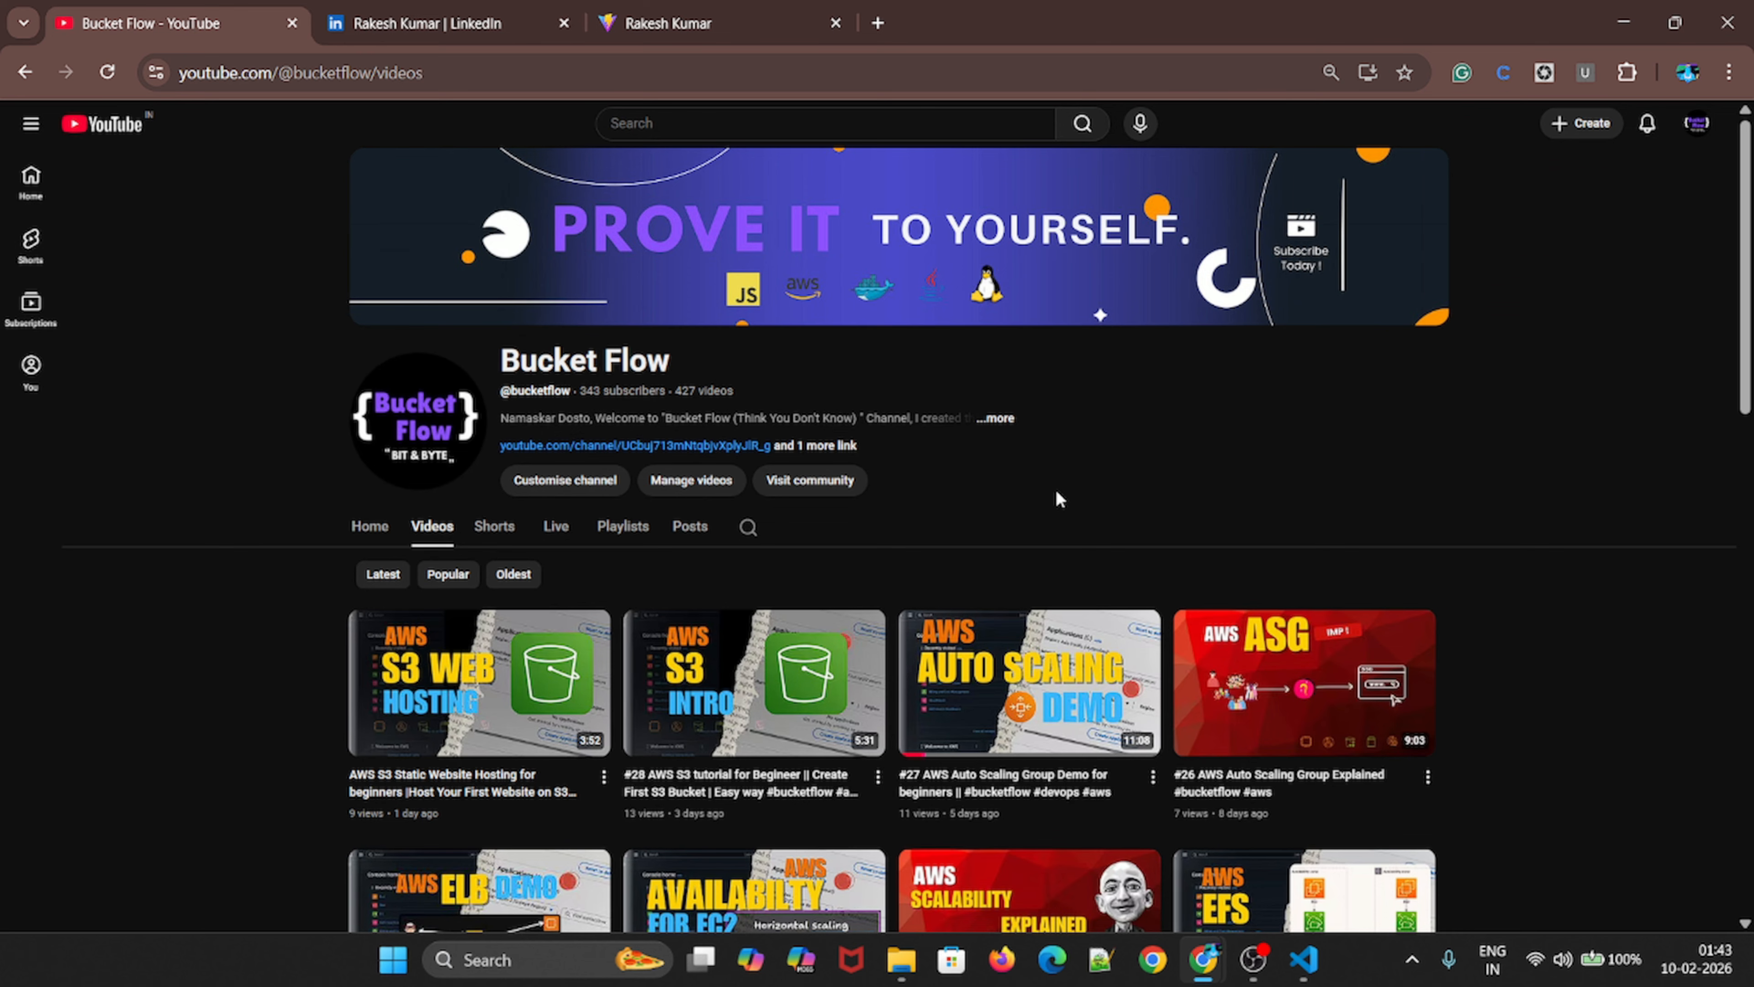